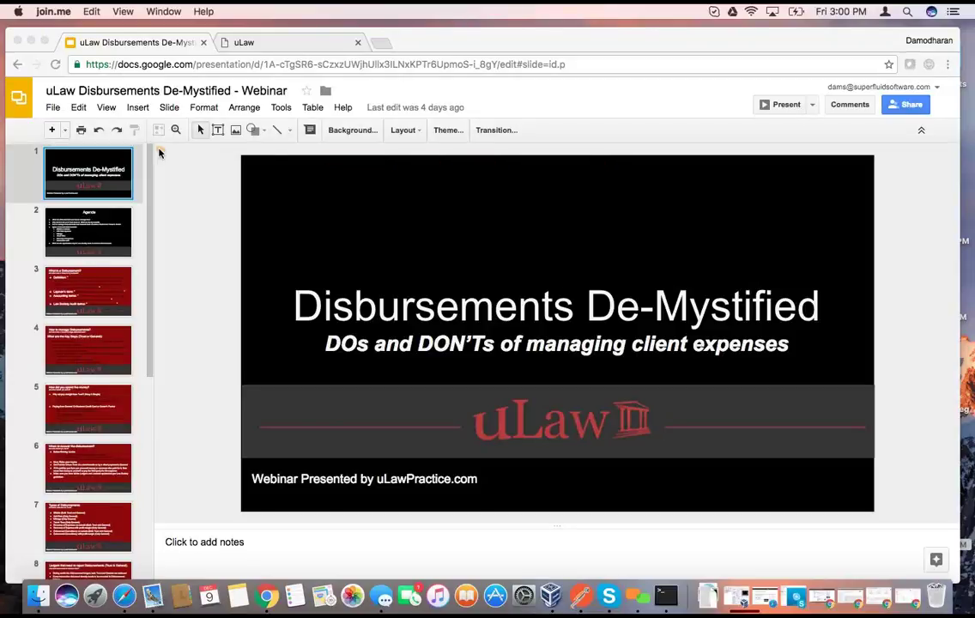
Go through the presentation slides from the Agenda to "How did you spend the money?", widening the browser window slightly.
click(92, 237)
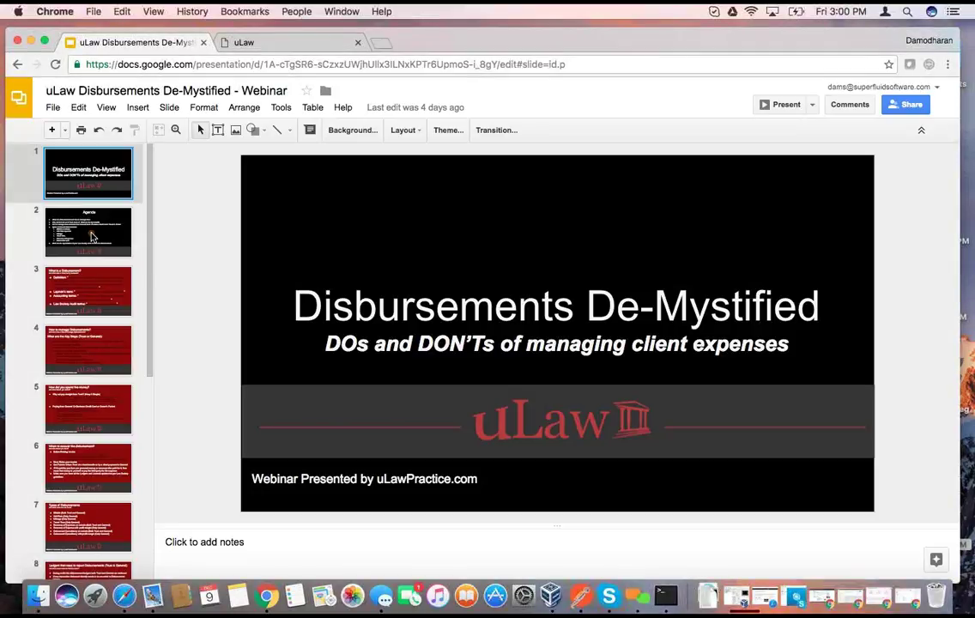
click(91, 237)
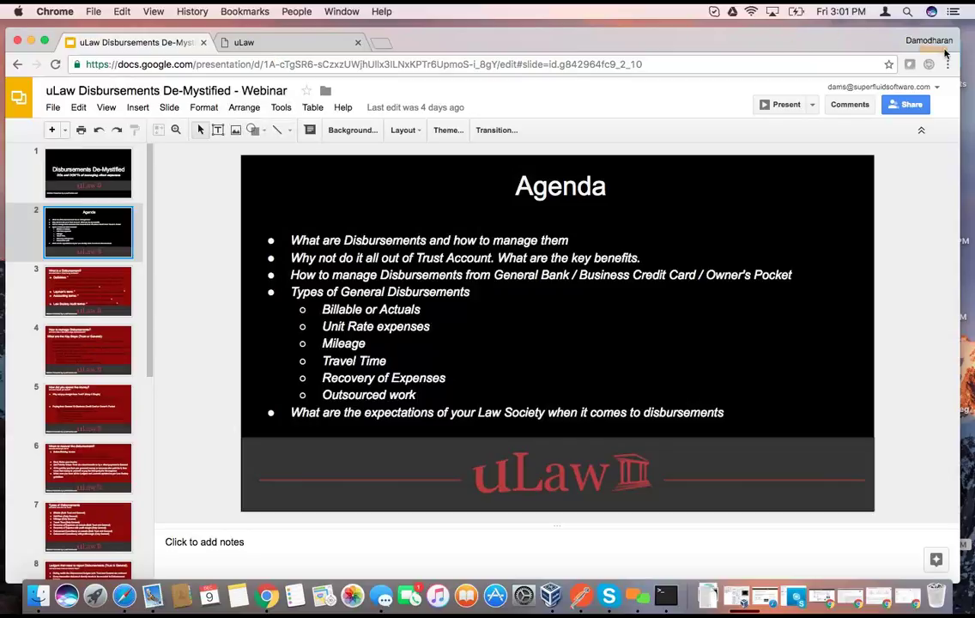
drag(959, 42, 970, 43)
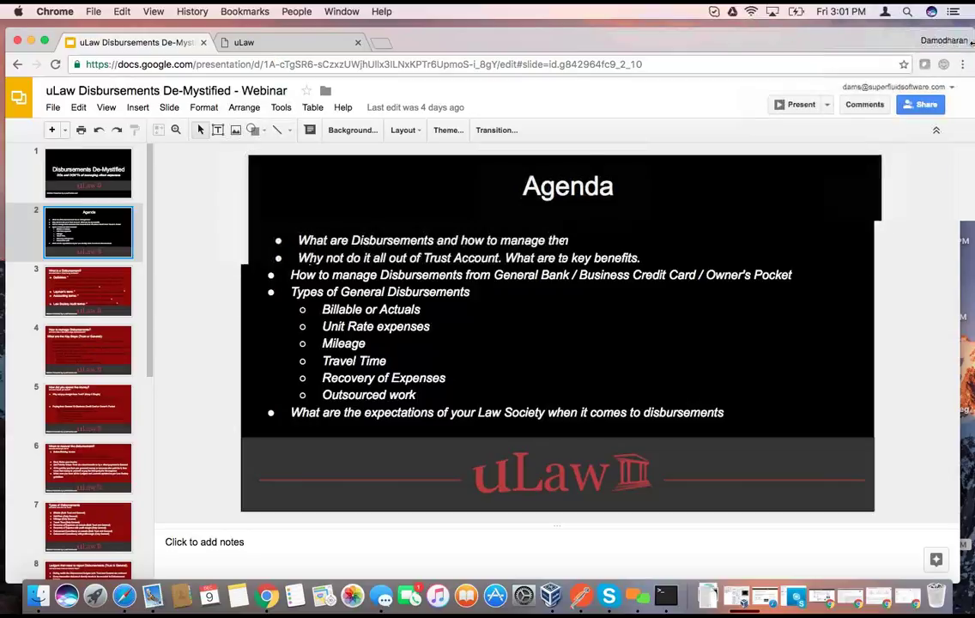
click(82, 296)
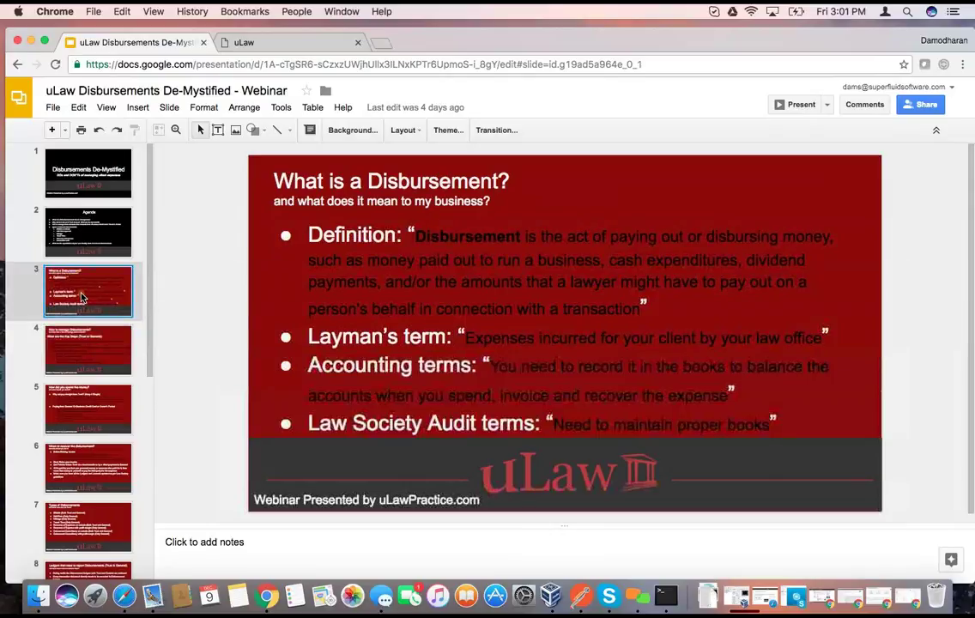
click(962, 504)
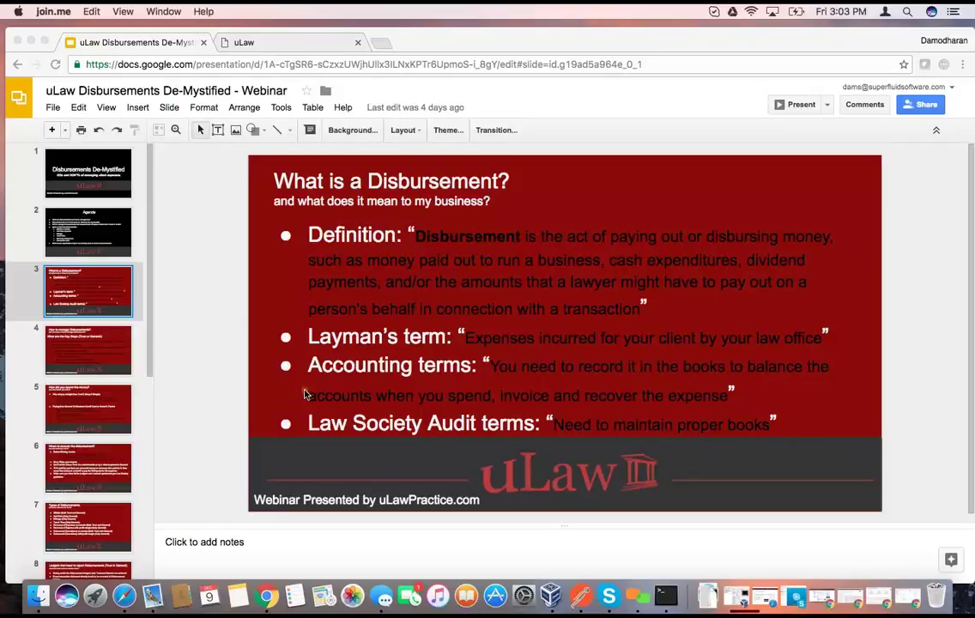
click(81, 349)
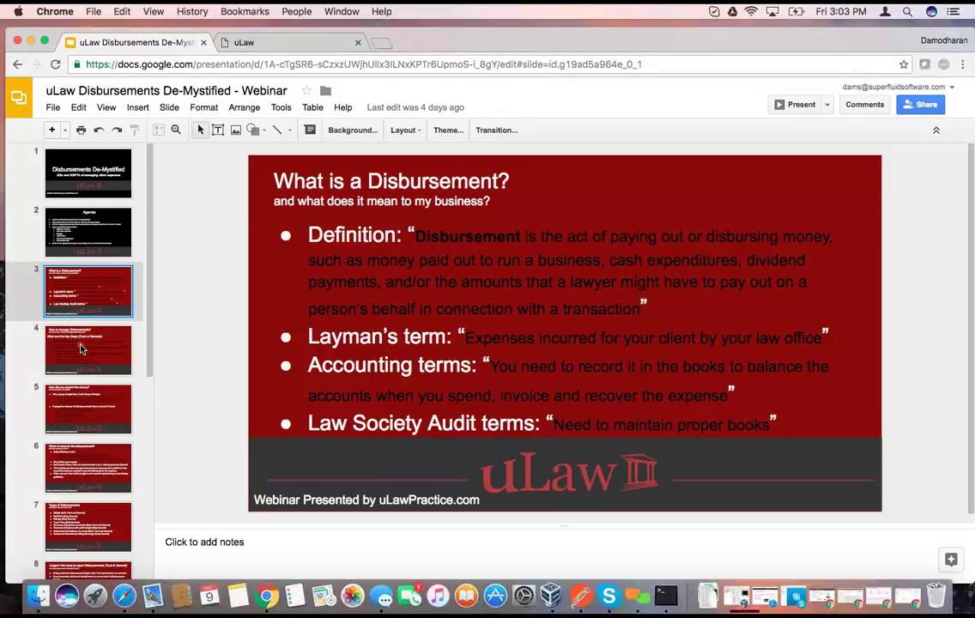
click(81, 349)
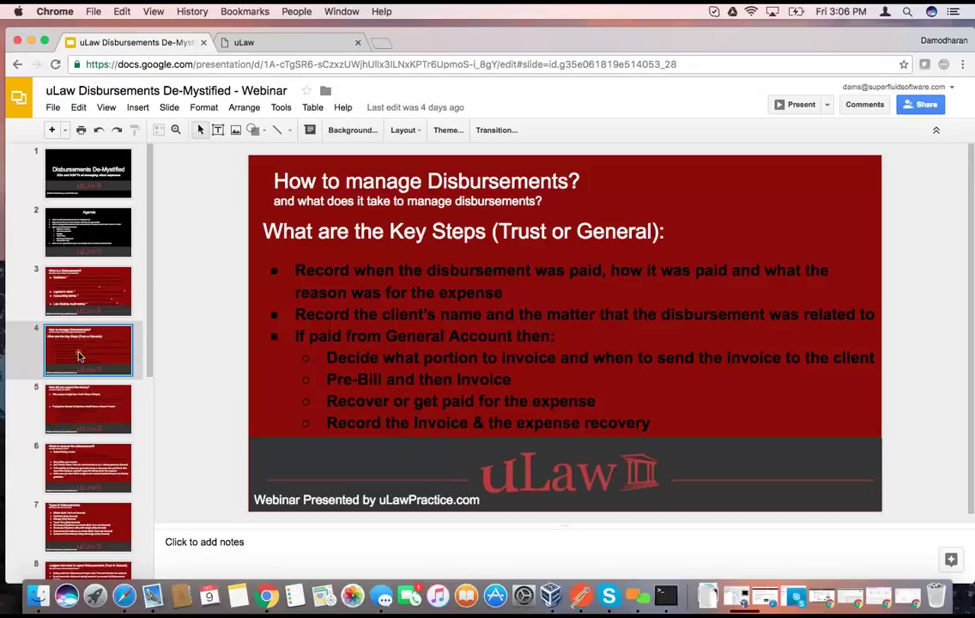
click(73, 399)
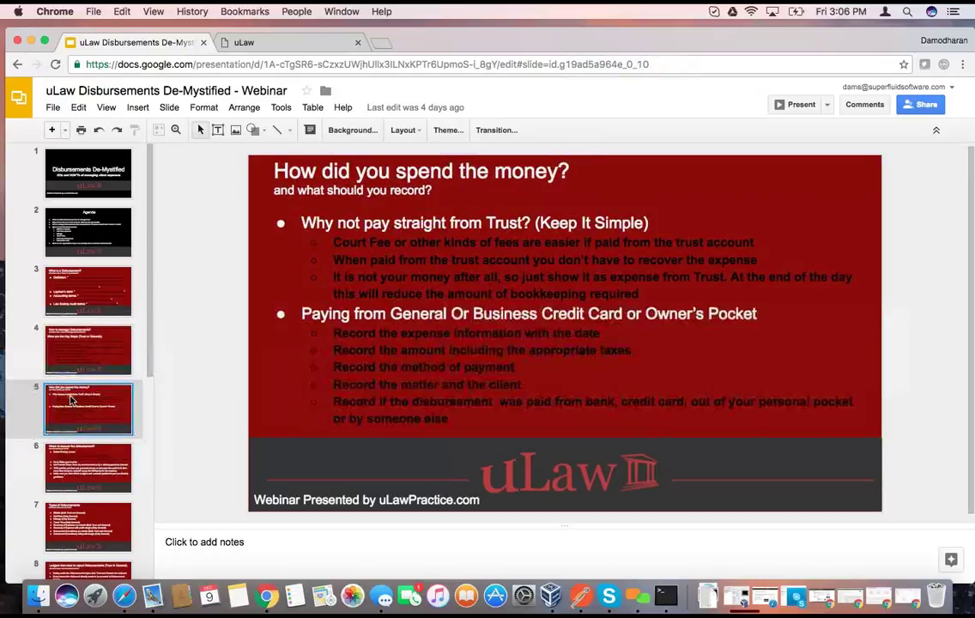
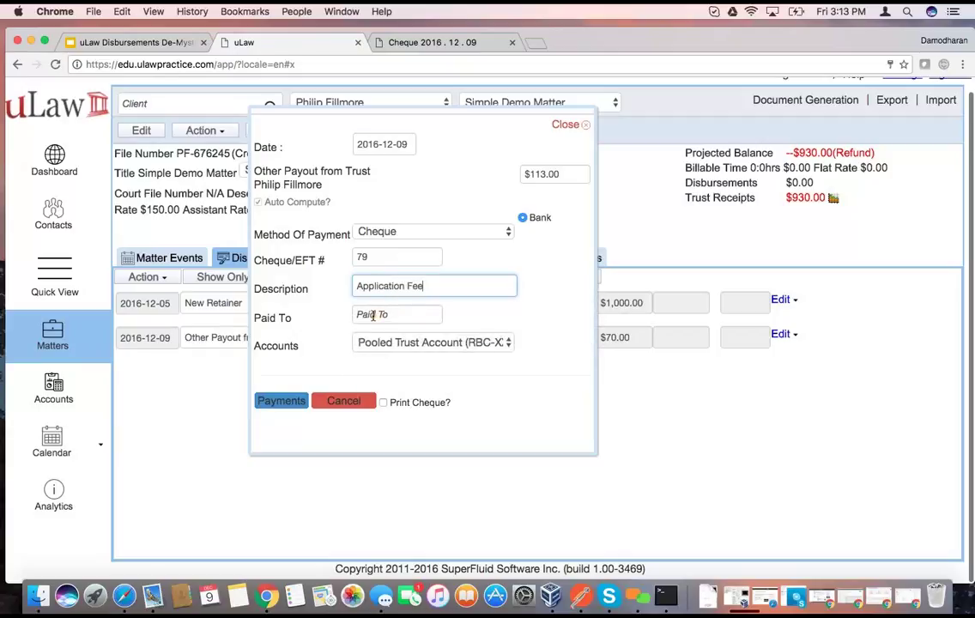
Record the $113.00 application fee payout from trust, paid to Municipality of Brampron, with cheque printing enabled.
click(373, 315)
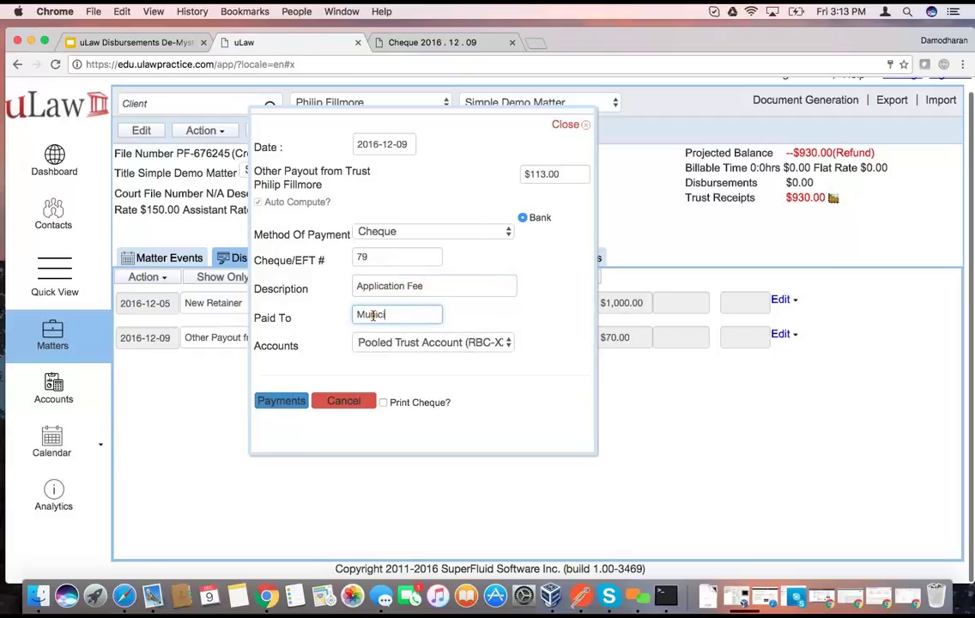
text(Municipality of Brampton)
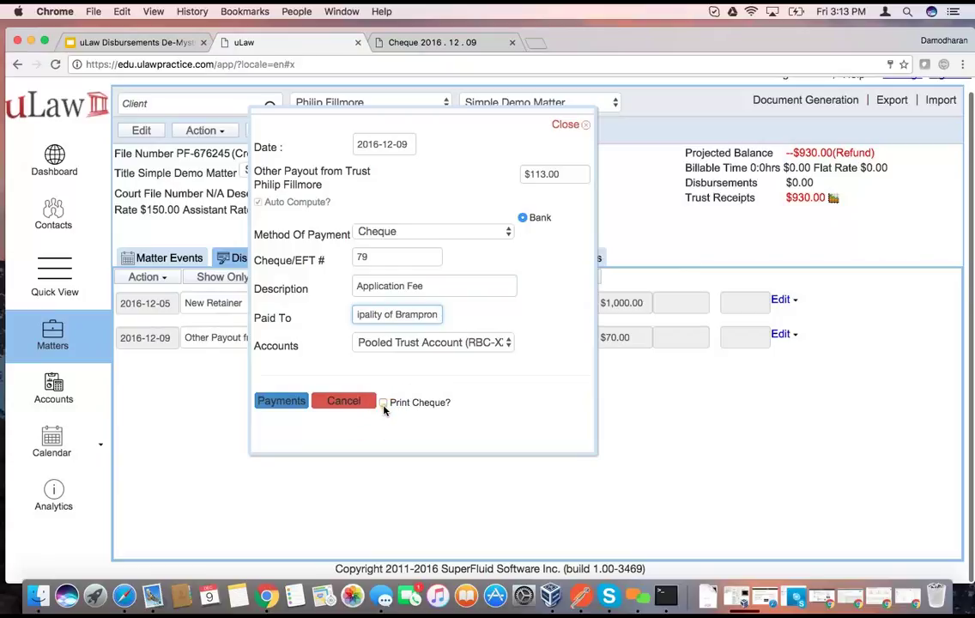
click(383, 404)
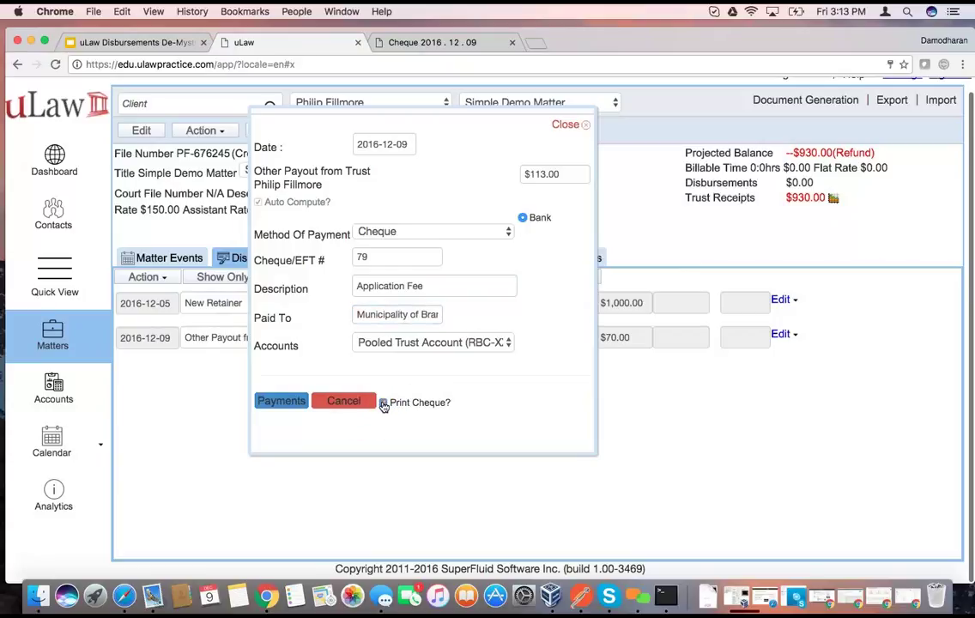
click(286, 402)
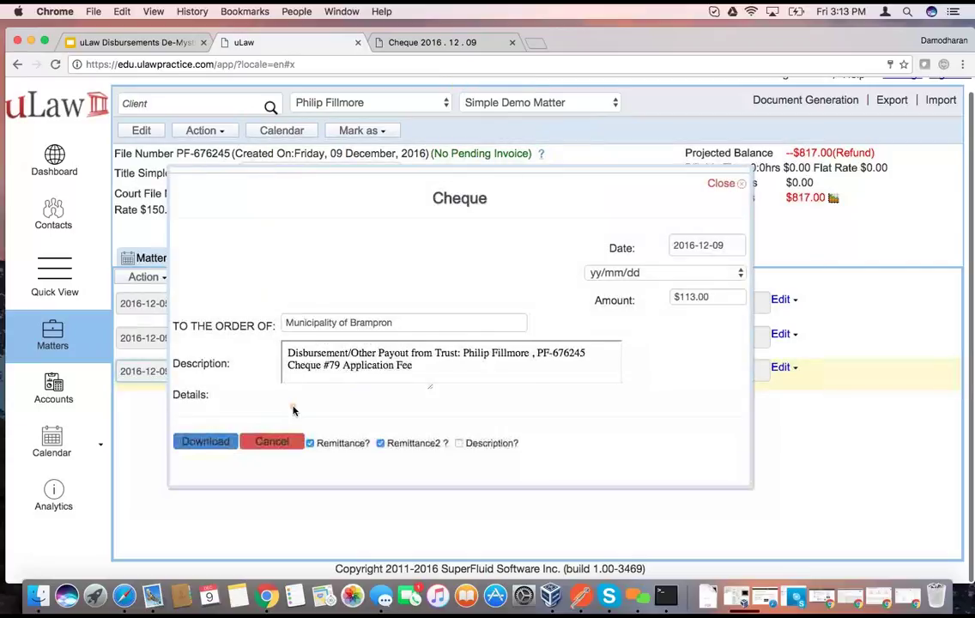
Download the Municipality of Brampron cheque as a PDF and open it to check its contents.
click(205, 441)
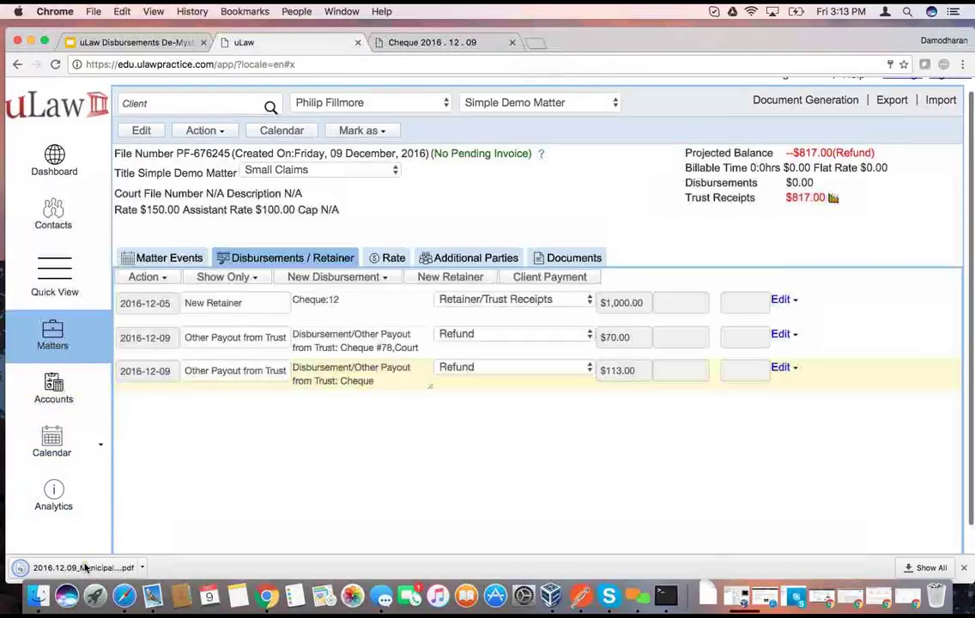
click(83, 567)
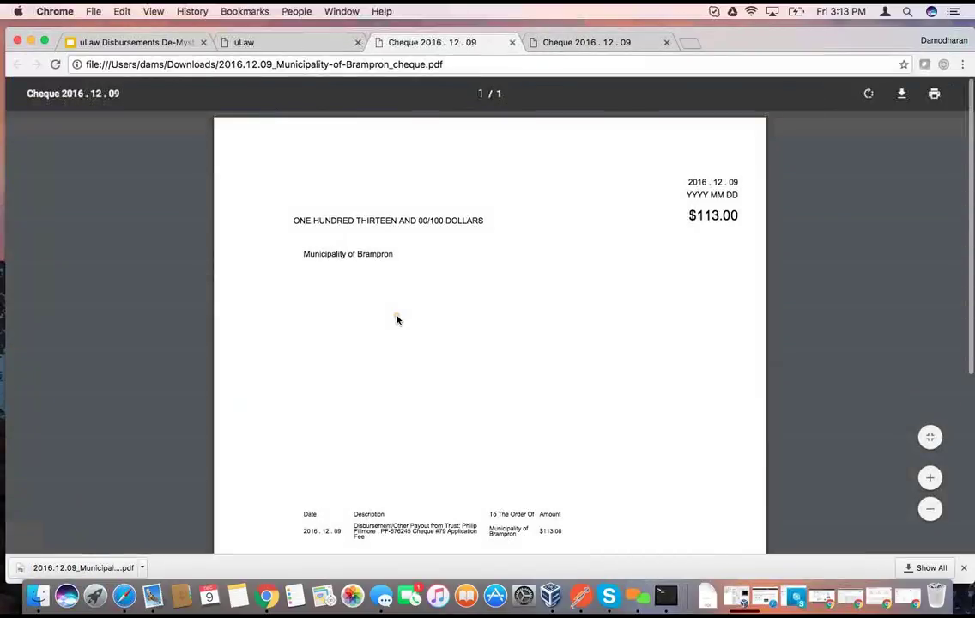
scroll(396, 319, down, 5)
scroll(396, 319, up, 5)
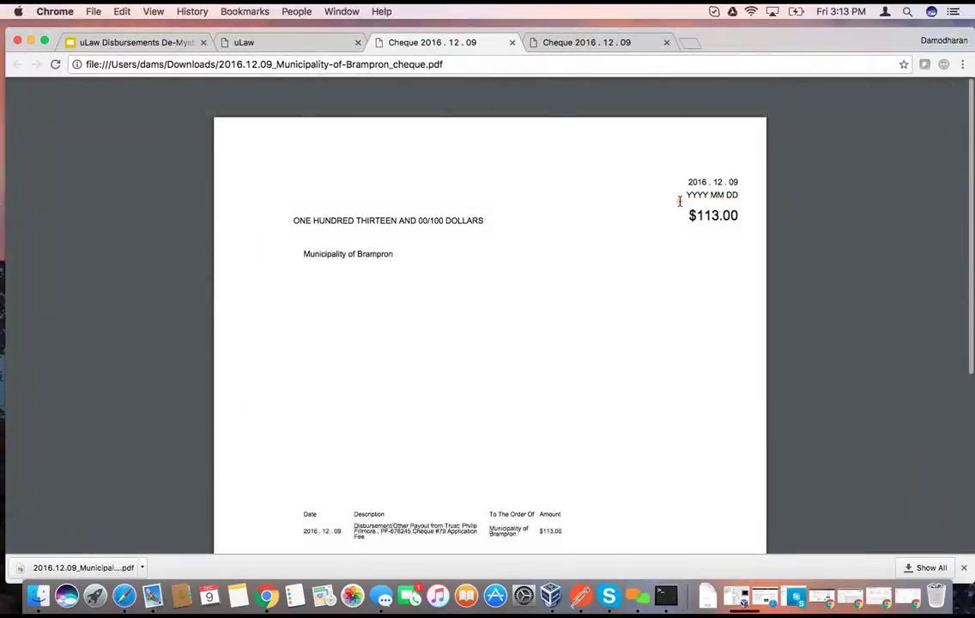
Return to the matter in uLaw, review its client trust statement from Matter Analytics, and close both windows.
click(305, 43)
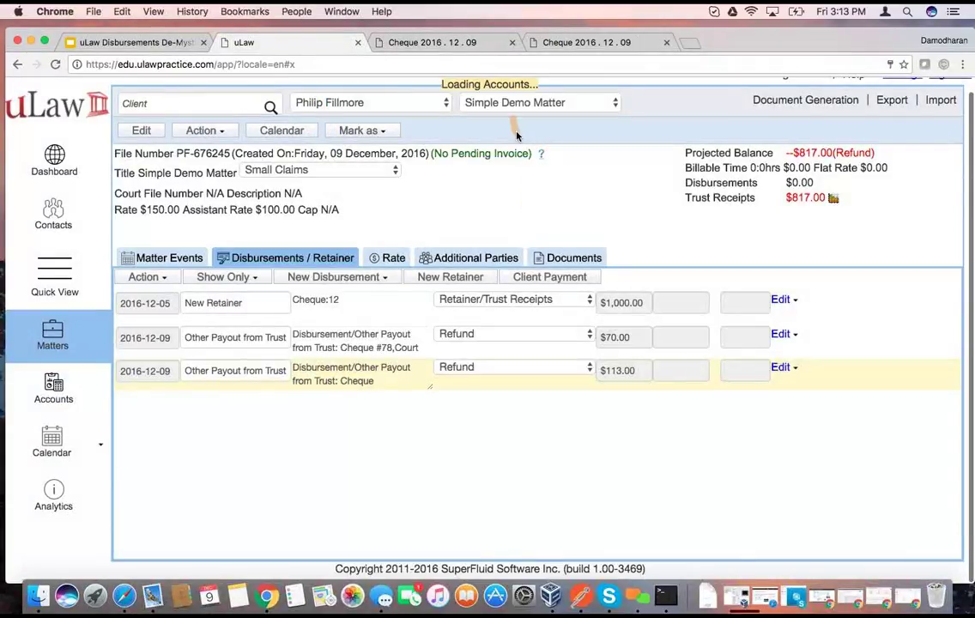
click(613, 406)
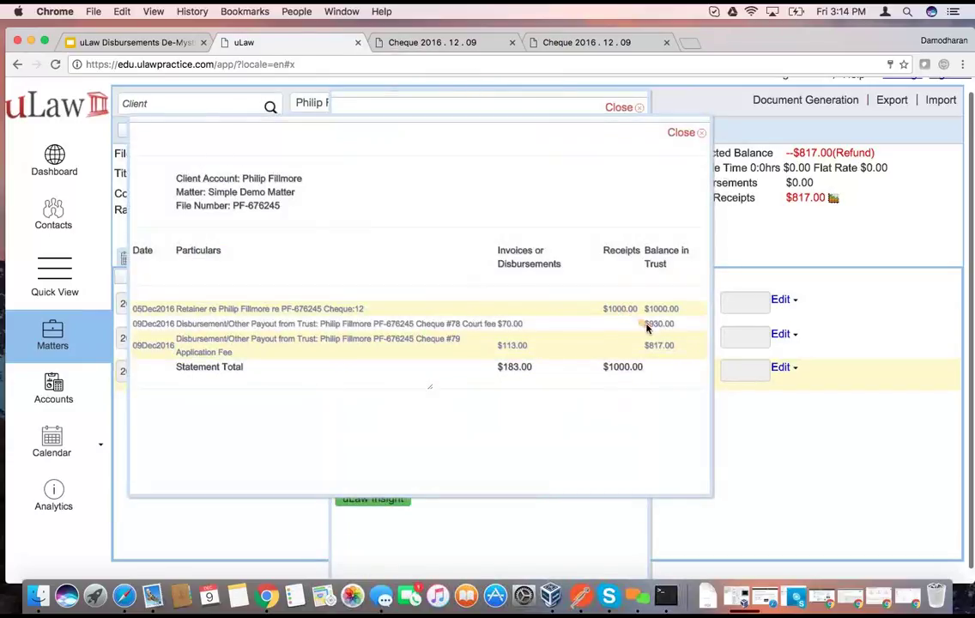
double_click(515, 346)
double_click(669, 346)
click(659, 345)
click(681, 133)
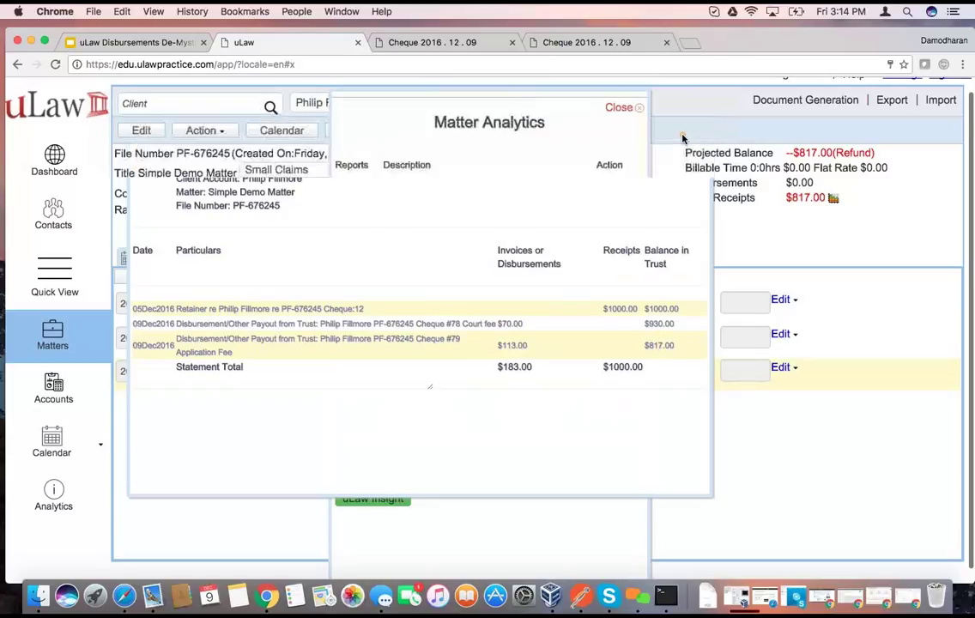
click(635, 109)
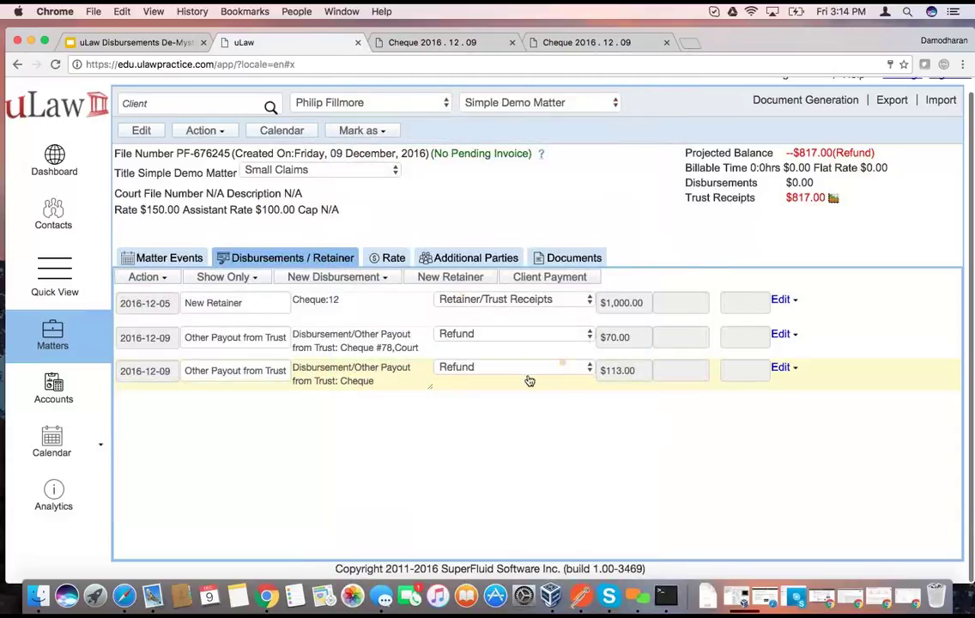
Examine the Pooled Trust Account's transactions for the last 4 weeks, from the newest payouts back to the retainer deposits.
click(53, 393)
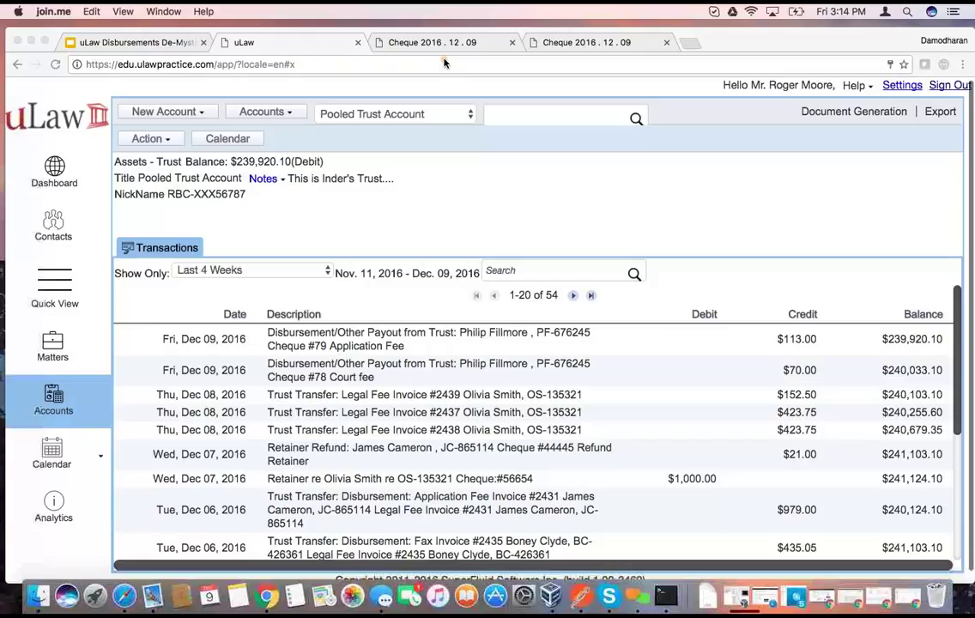
scroll(652, 412, down, 1)
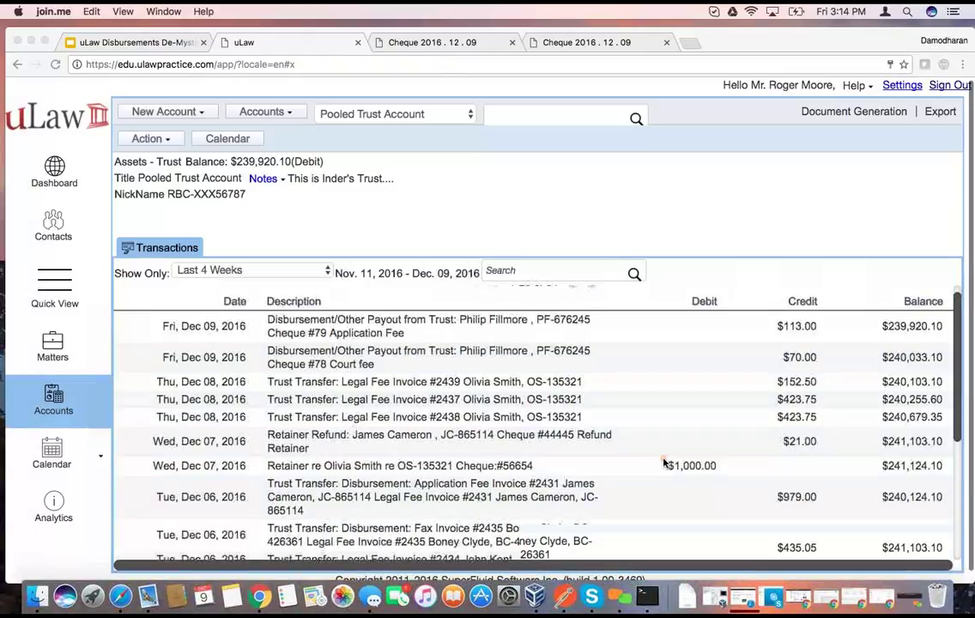
scroll(660, 481, down, 5)
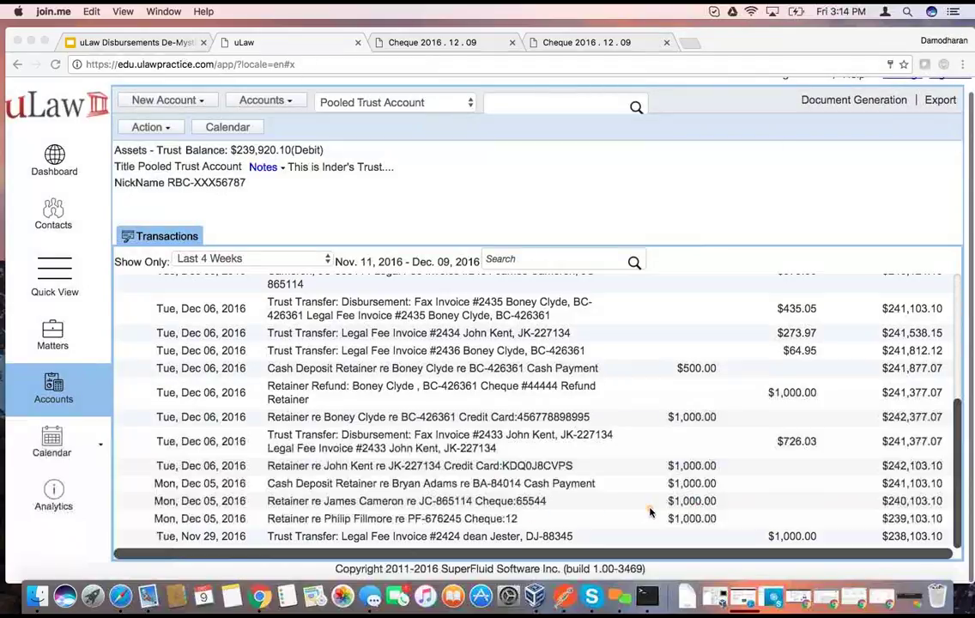
scroll(631, 429, up, 10)
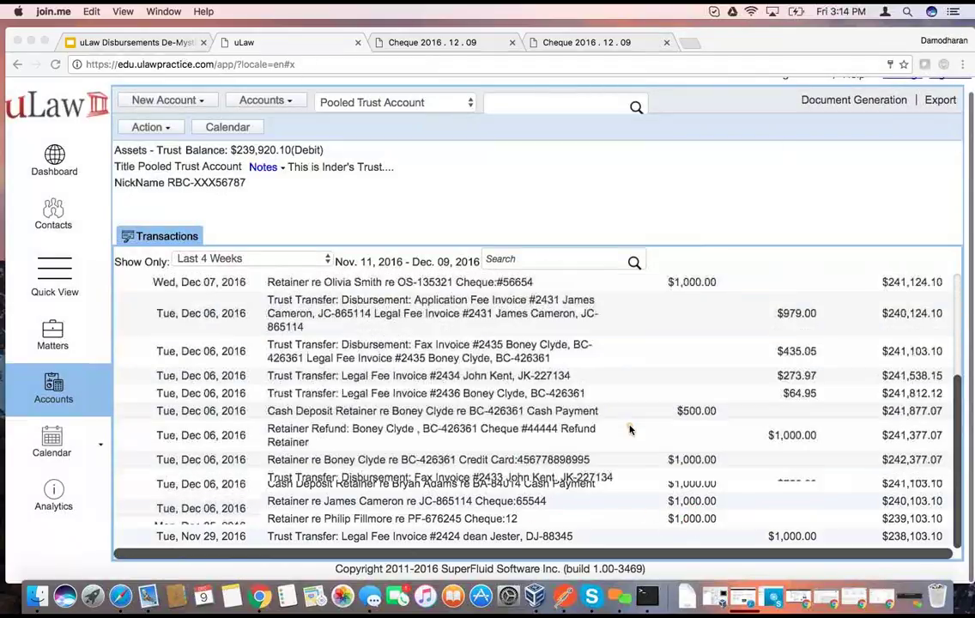
scroll(629, 429, up, 3)
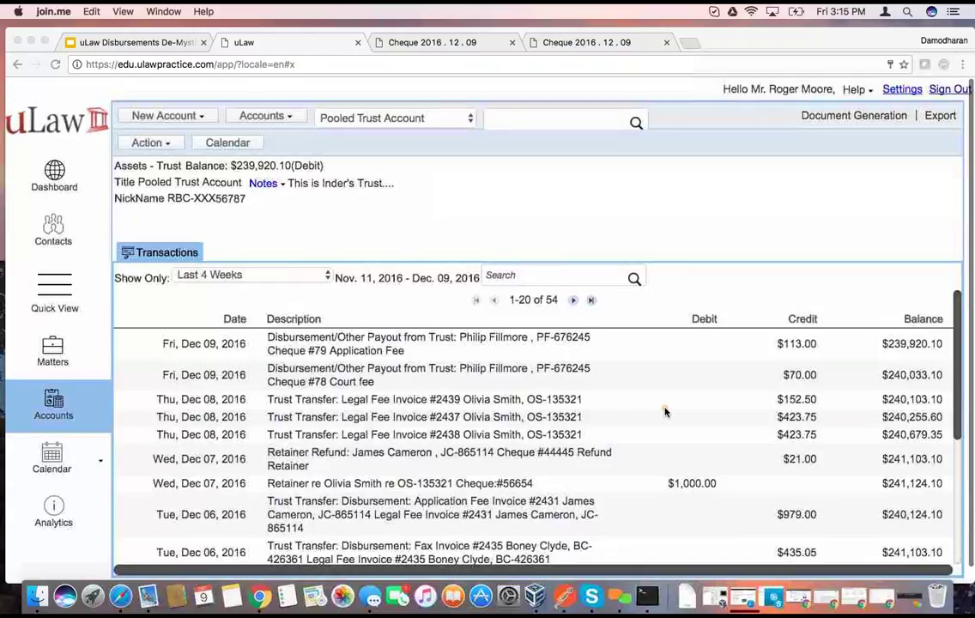
scroll(664, 412, down, 1)
scroll(664, 412, down, 3)
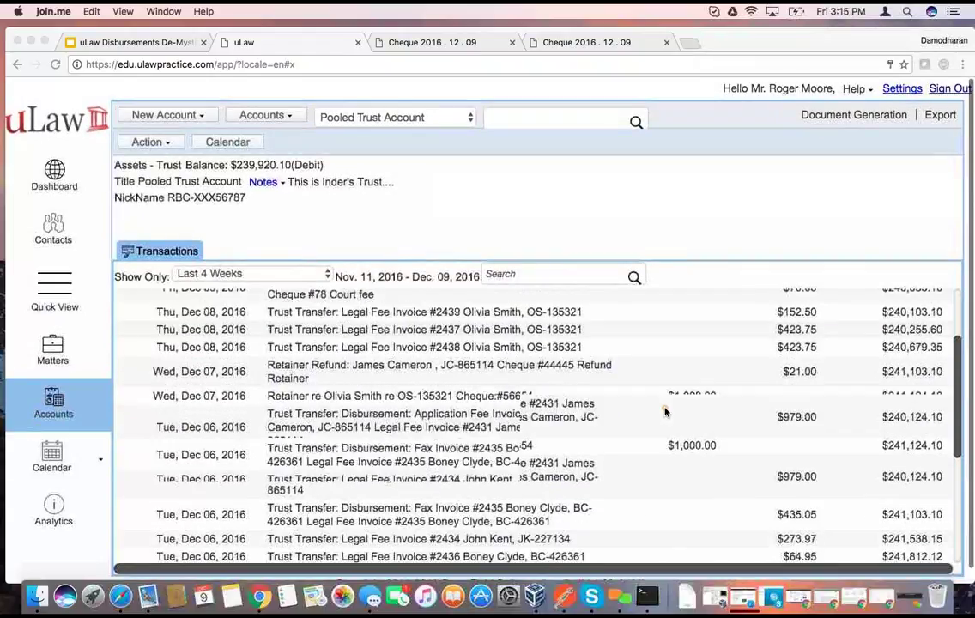
scroll(664, 412, down, 5)
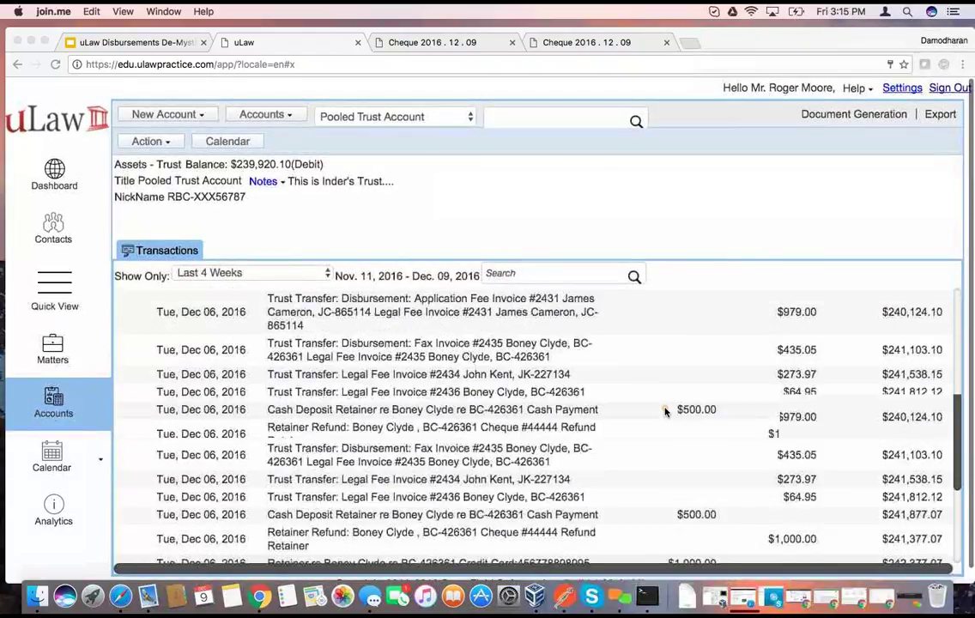
scroll(456, 474, down, 3)
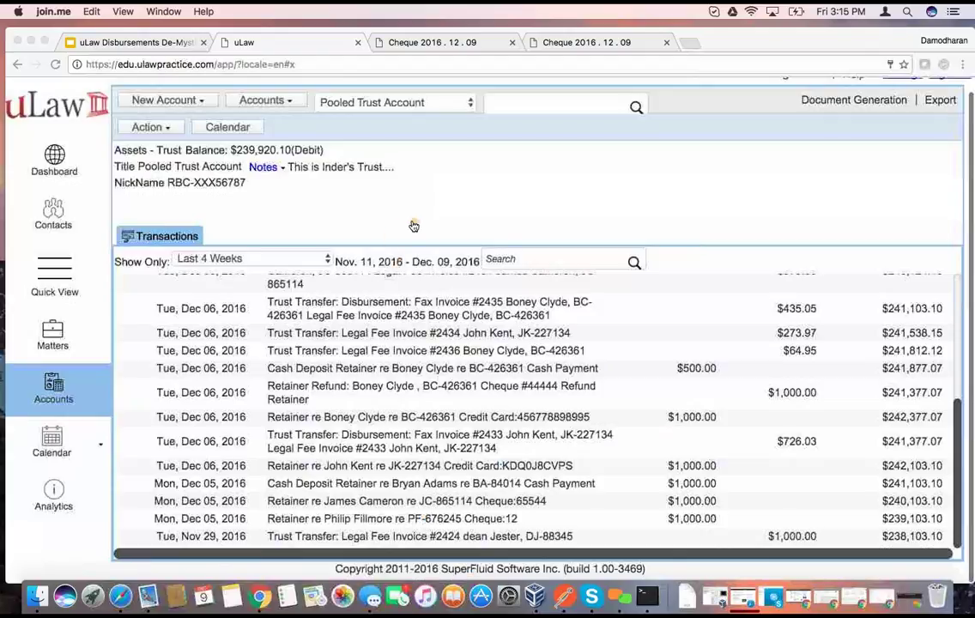
Inspect the debit and credit accounts of the demo client's December 5 retainer, court fee payout and application fee payout without editing them.
click(378, 518)
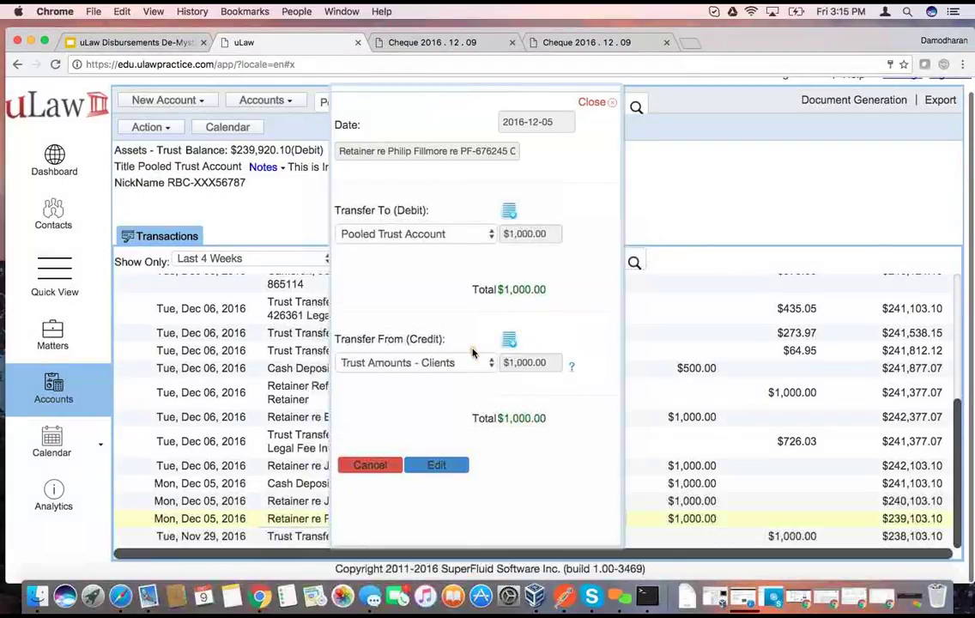
click(370, 464)
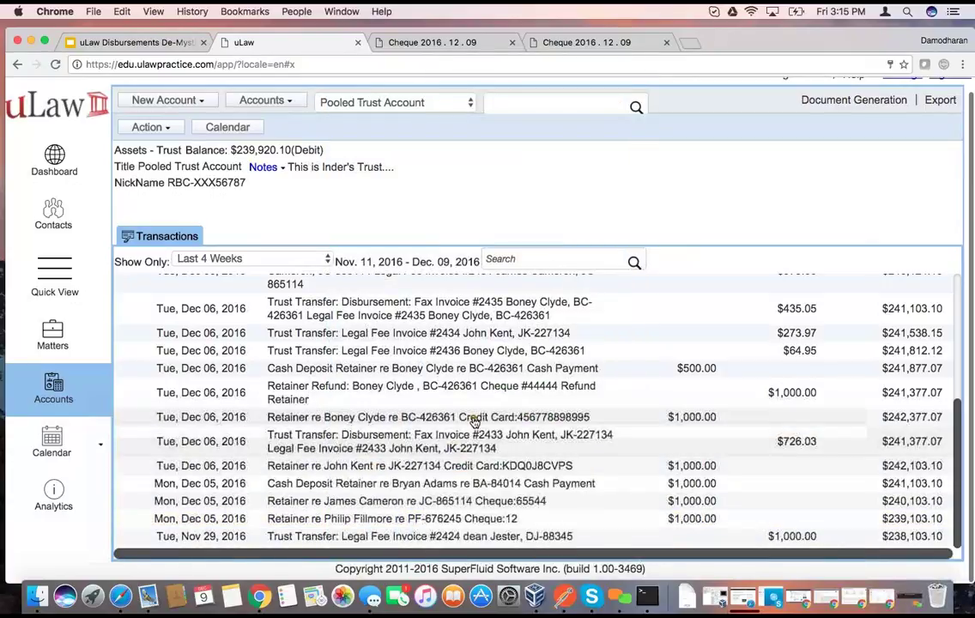
scroll(475, 420, up, 10)
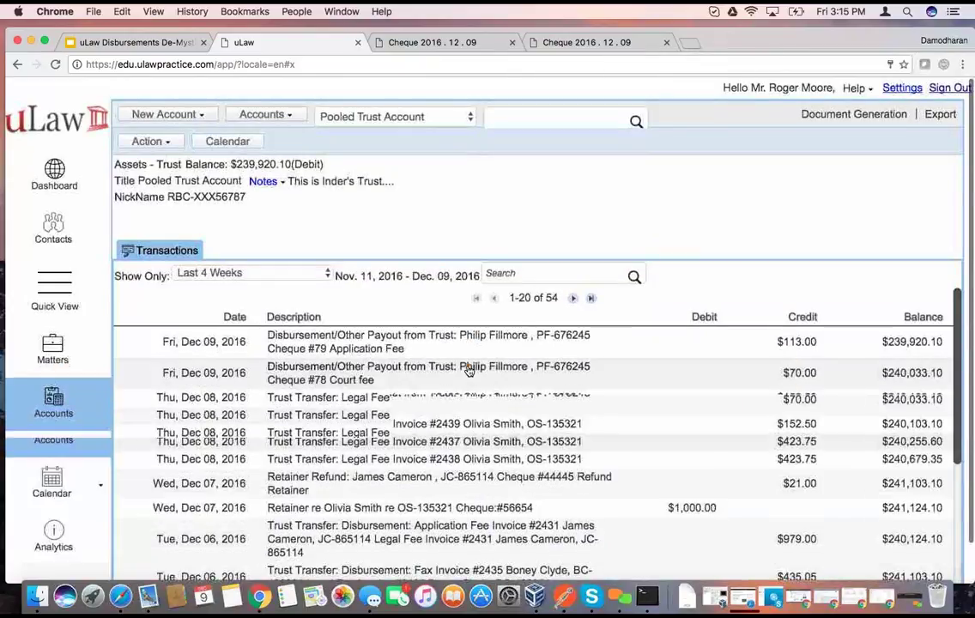
click(468, 369)
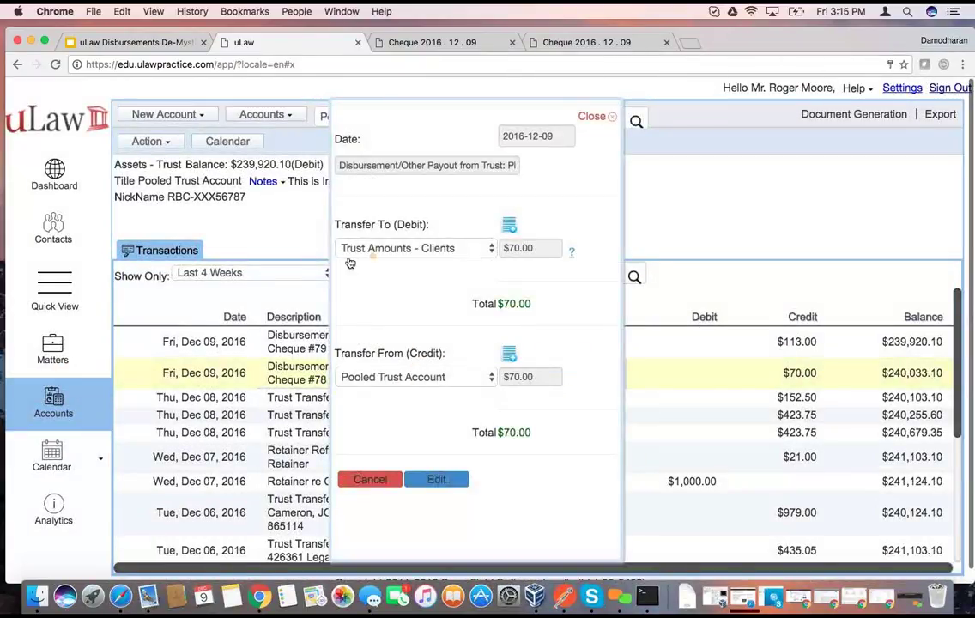
click(370, 479)
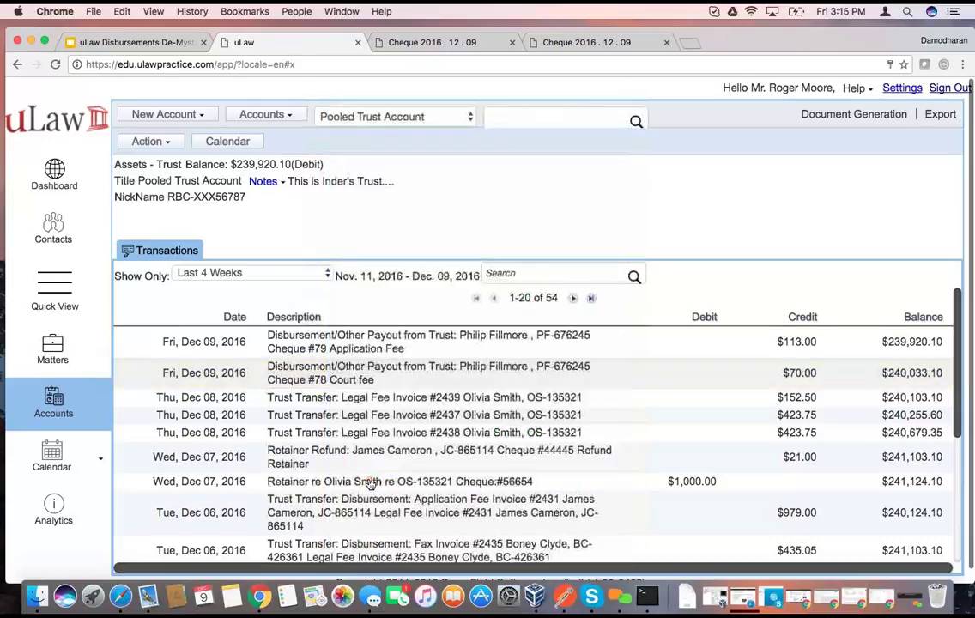
click(348, 352)
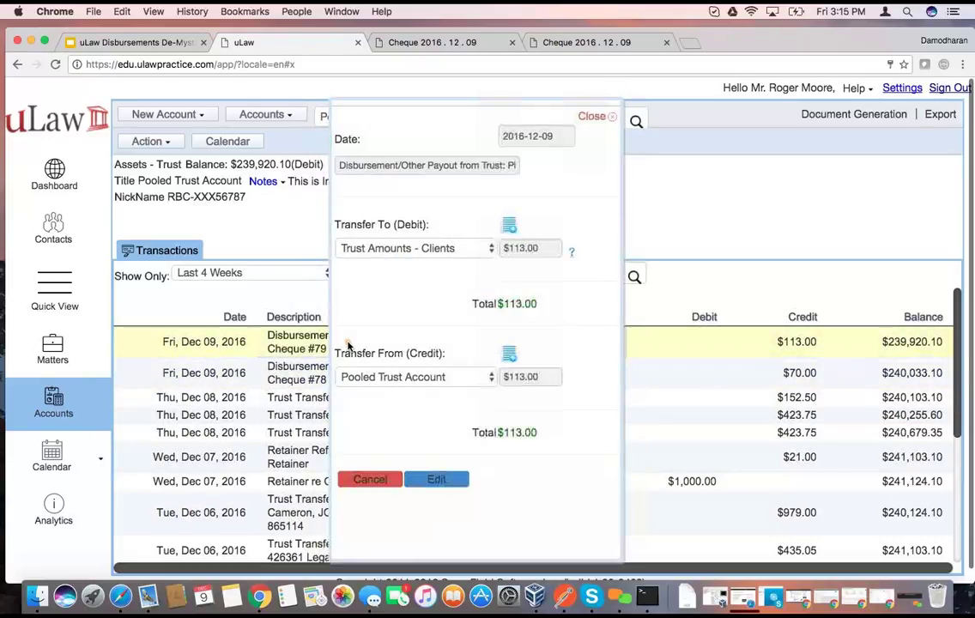
click(380, 482)
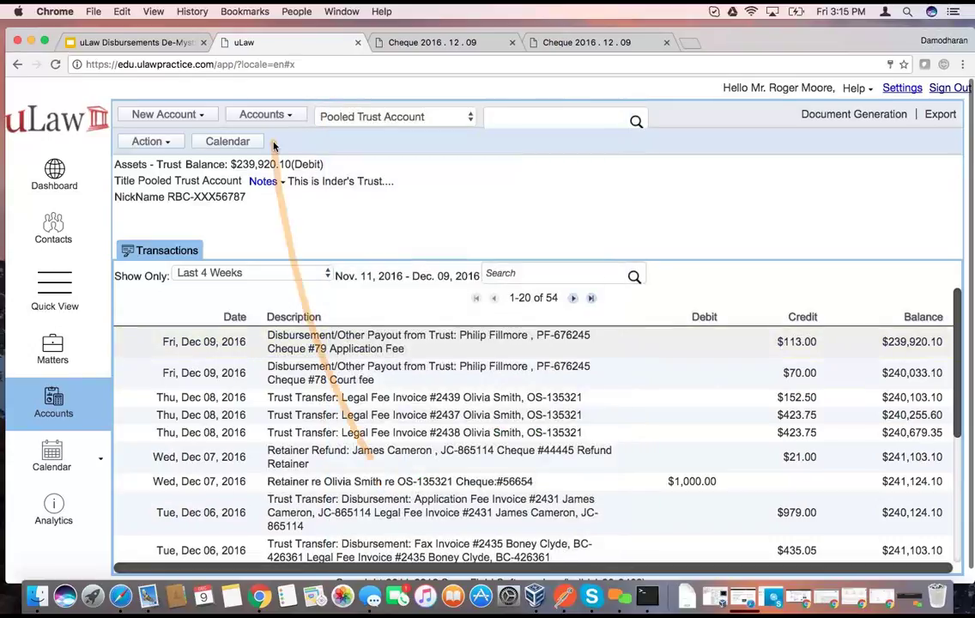
Switch to the "How did you spend the money?" slide in Google Slides and close the two open cheque documents.
click(127, 42)
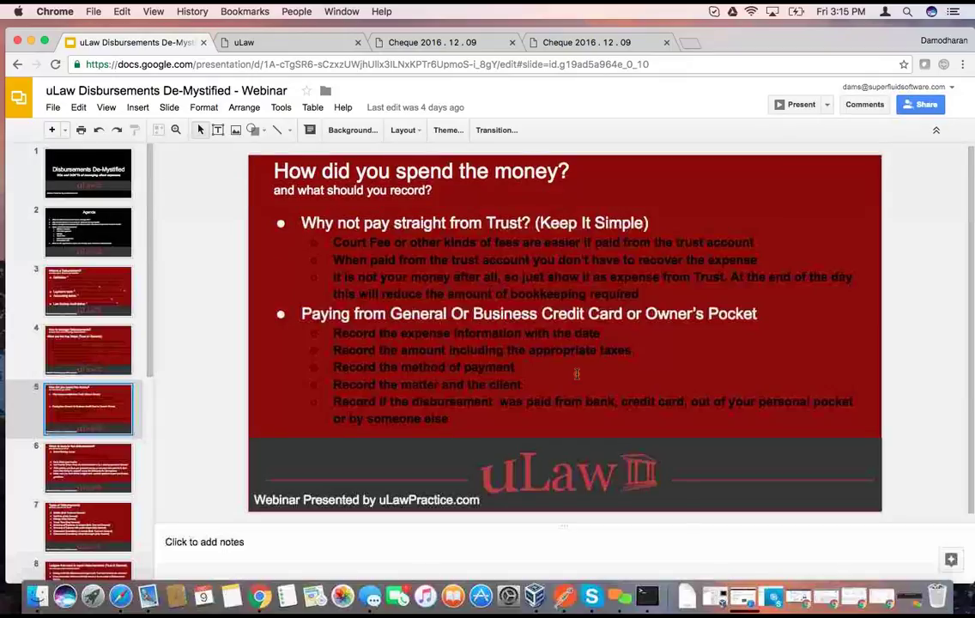
click(512, 42)
click(512, 42)
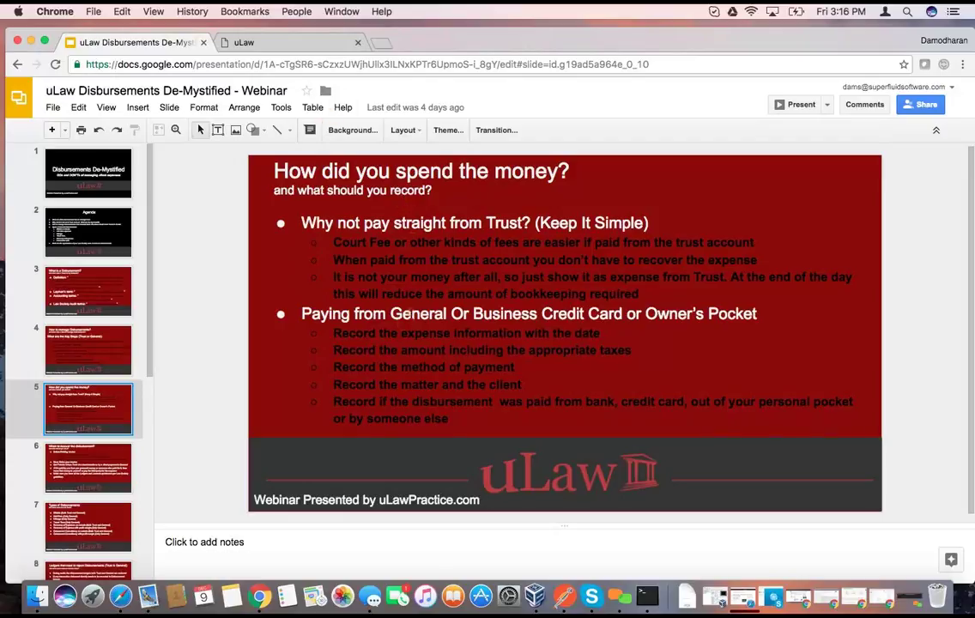
Return to the matter in uLaw and start a new disbursement paid from general with Assignment fee as the item.
click(271, 45)
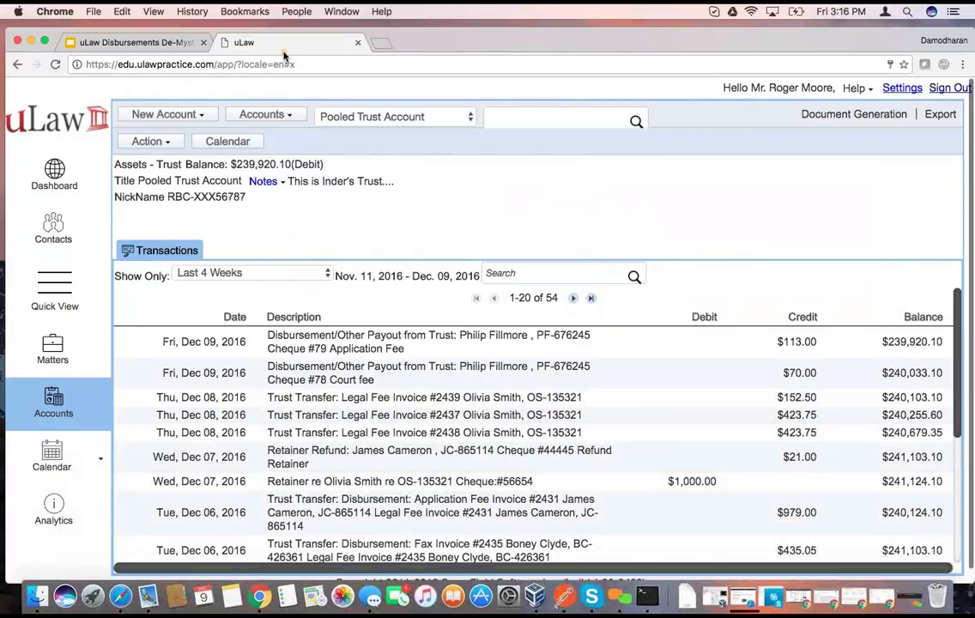
click(55, 346)
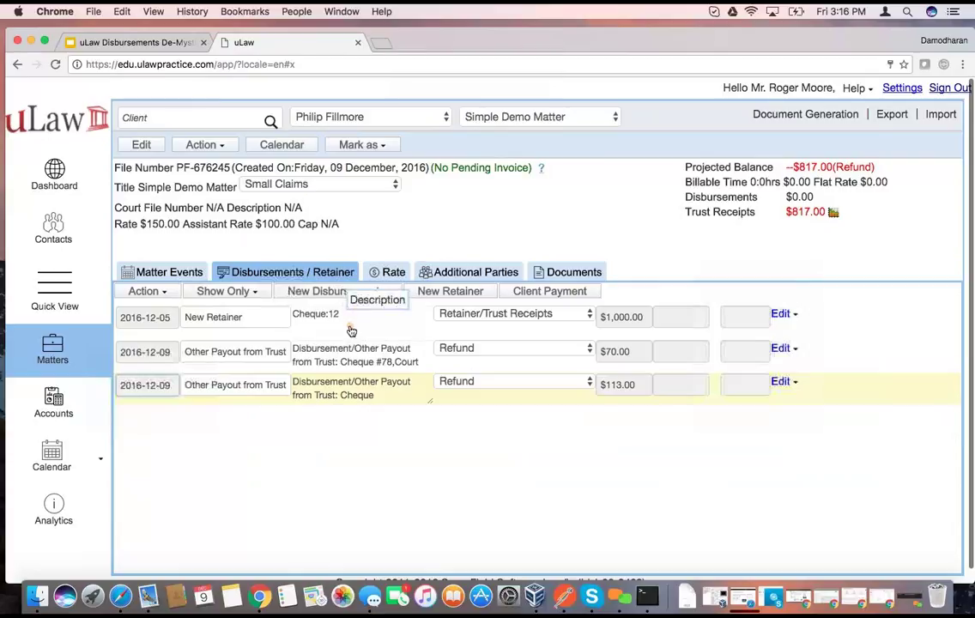
click(372, 292)
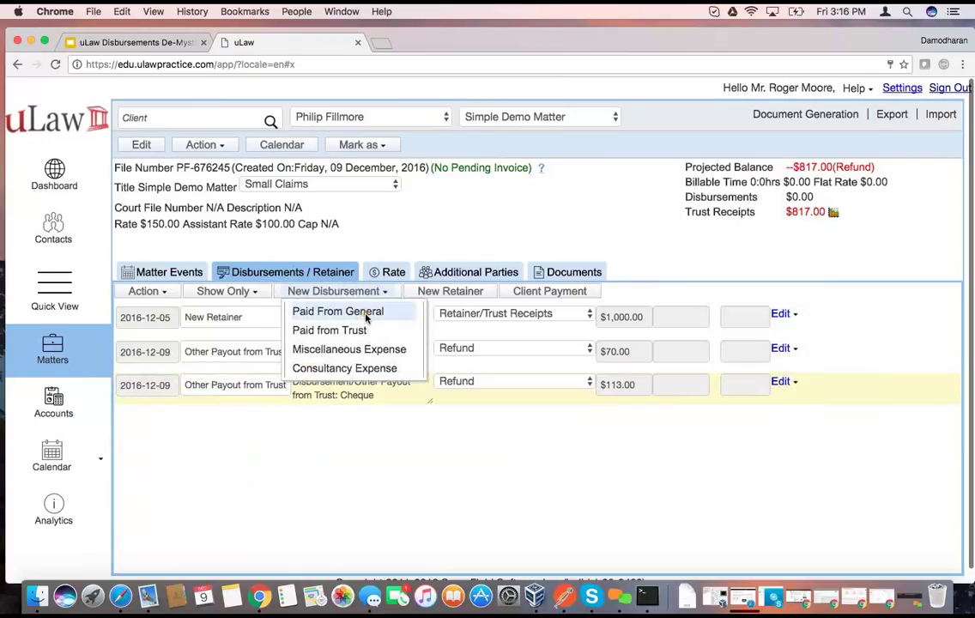
click(365, 314)
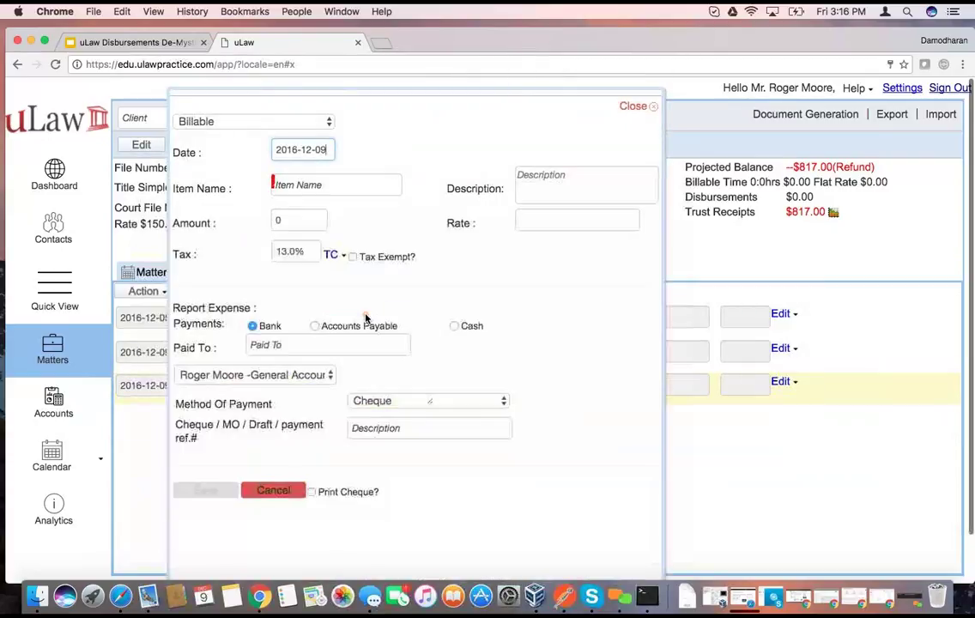
click(297, 184)
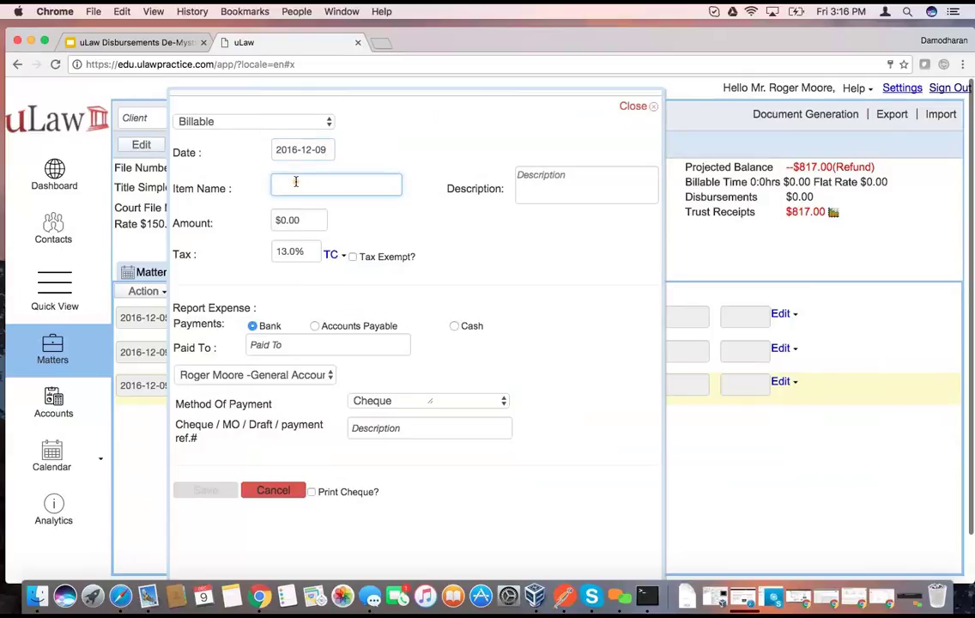
text(fe)
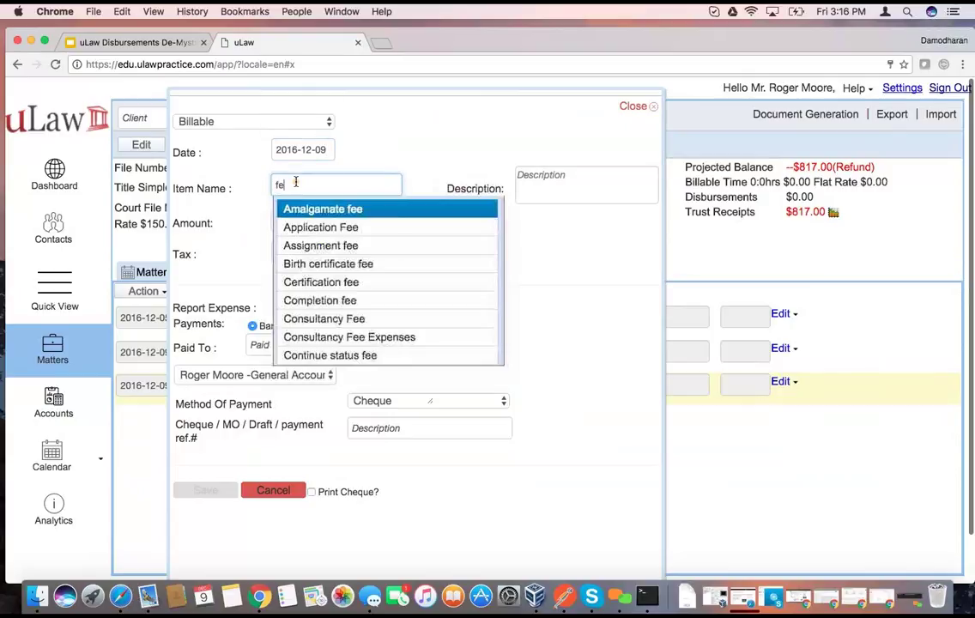
click(348, 245)
Set the disbursement amount to $50.00, try the tax exemption, and restore the 13.0% tax.
click(301, 219)
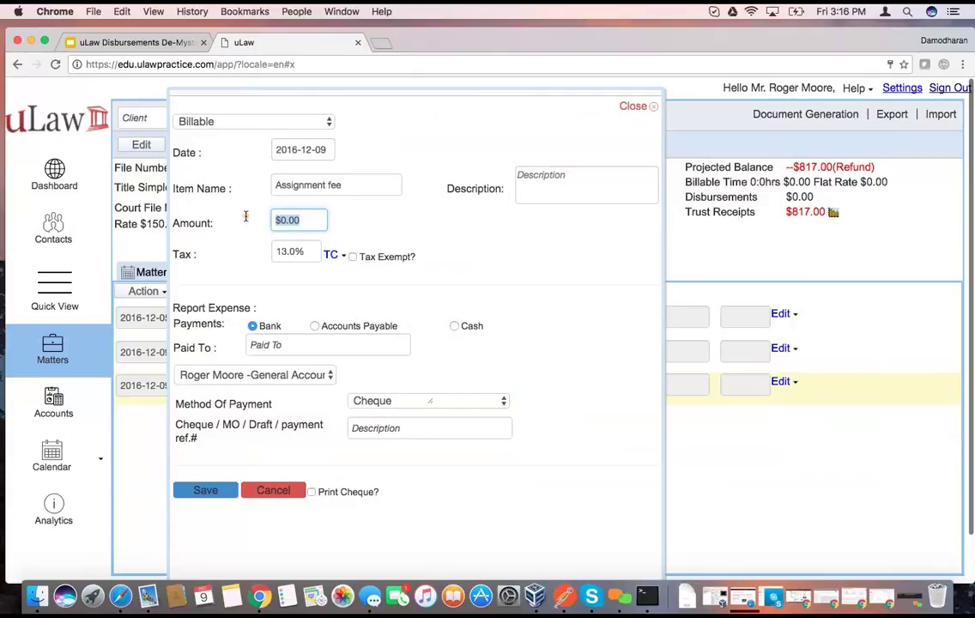
text(1)
click(382, 268)
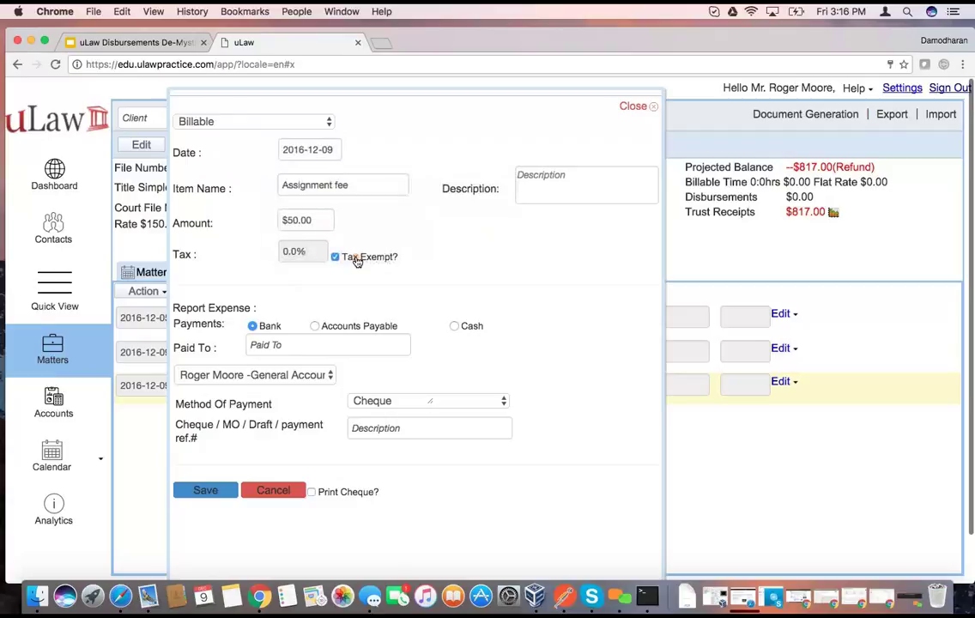
click(336, 259)
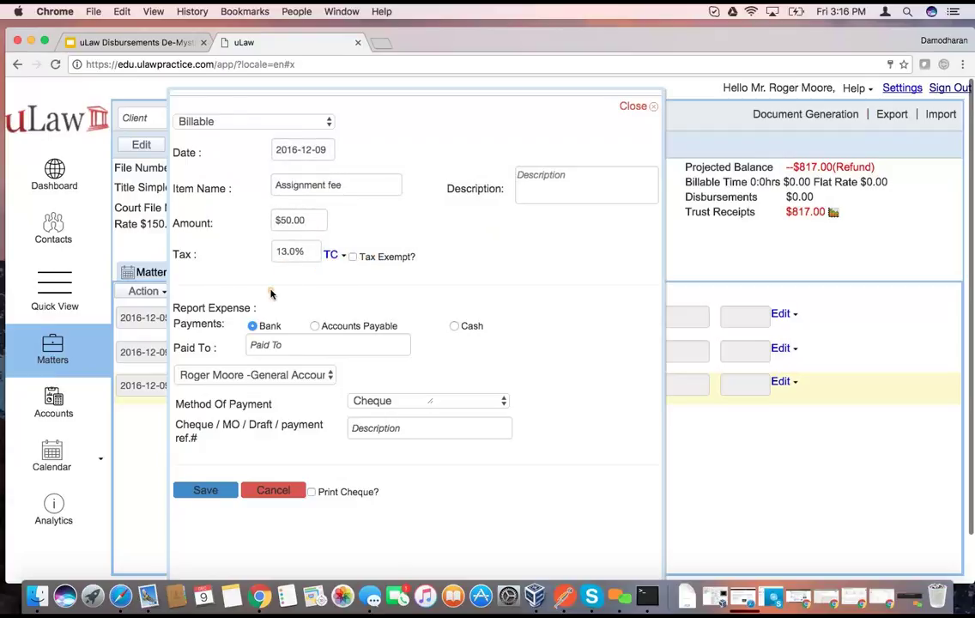
Describe the disbursement as "What kind of Assignment fee", correcting the misspelled first word.
click(554, 184)
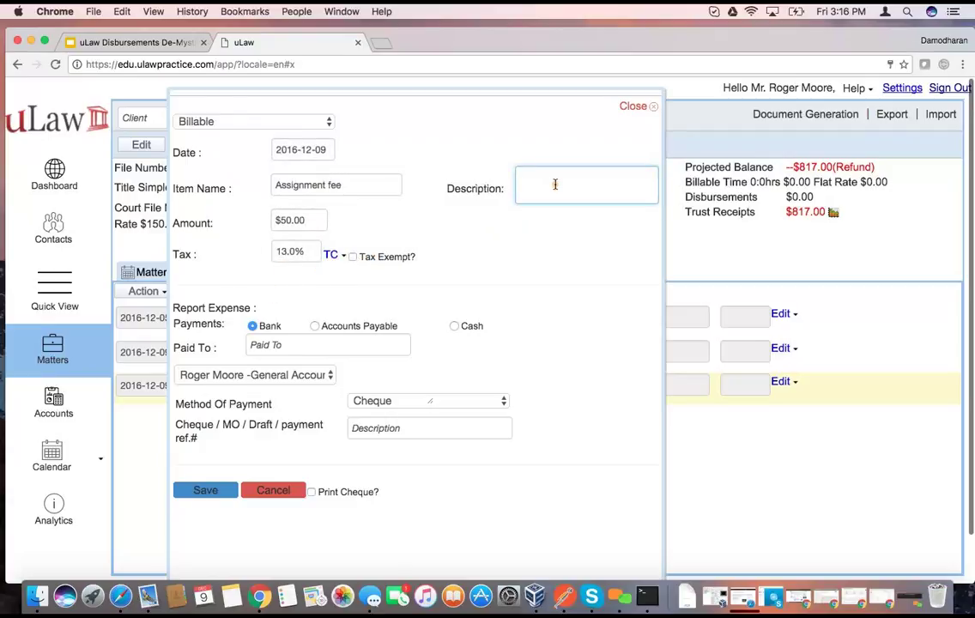
text(Waht kind of Assignment fee)
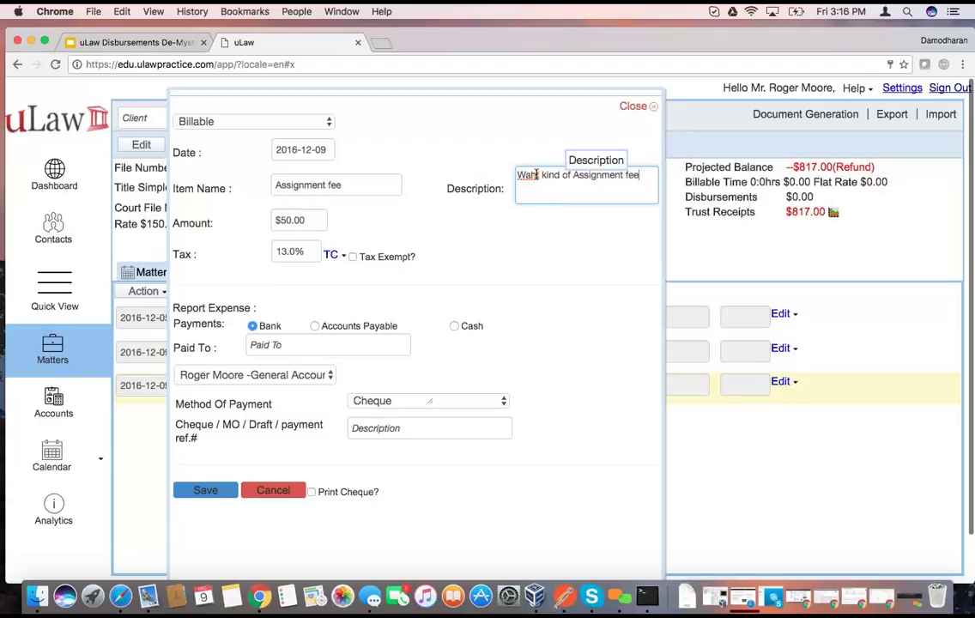
click(534, 175)
key(BackSpace)
key(BackSpace)
text(ha)
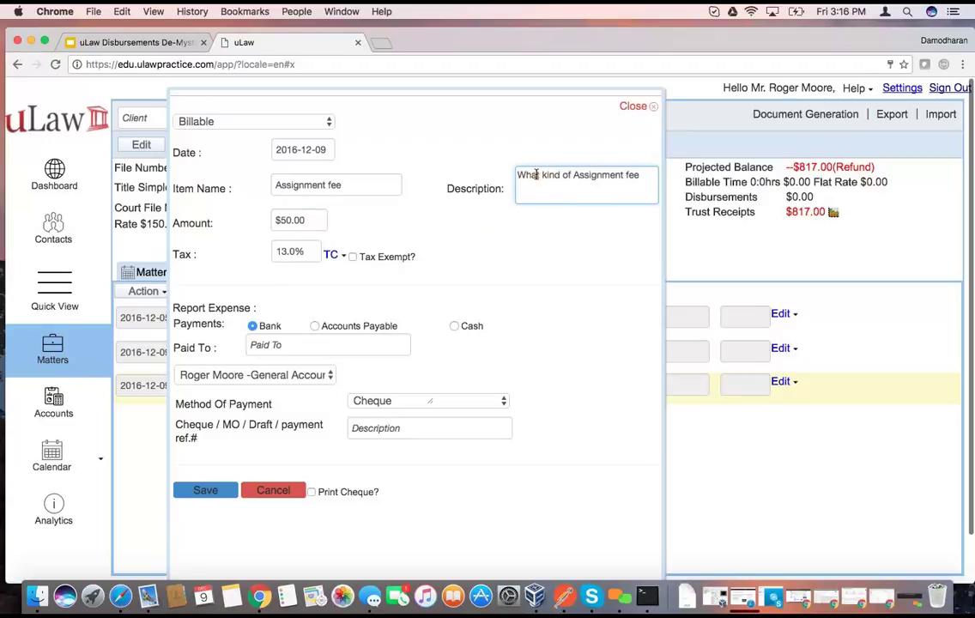
click(557, 241)
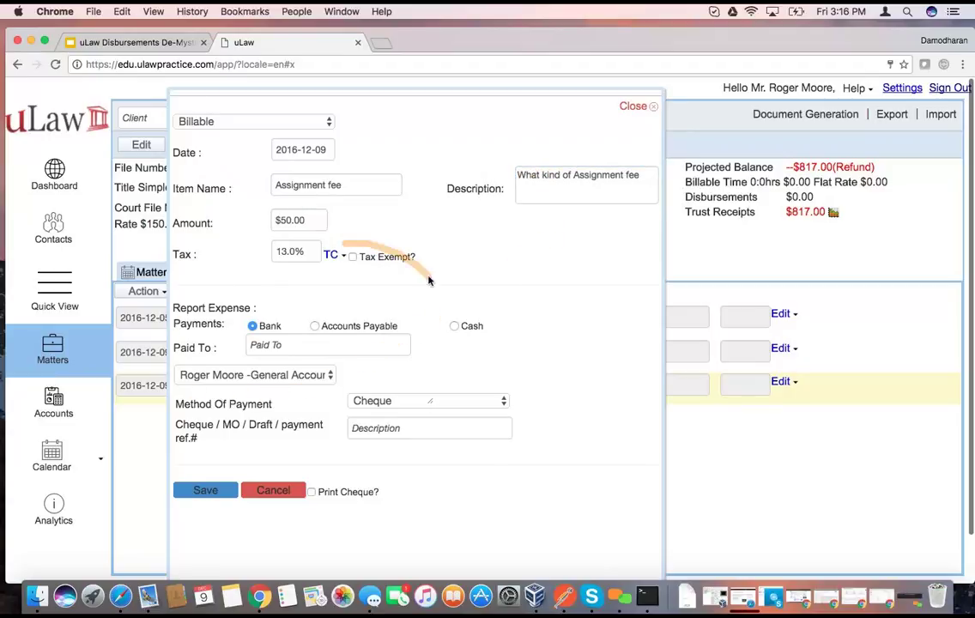
Enter Municipality of Peel as payee, reference number 12 and Direct Withdrawal as payment method, and save the disbursement.
click(276, 347)
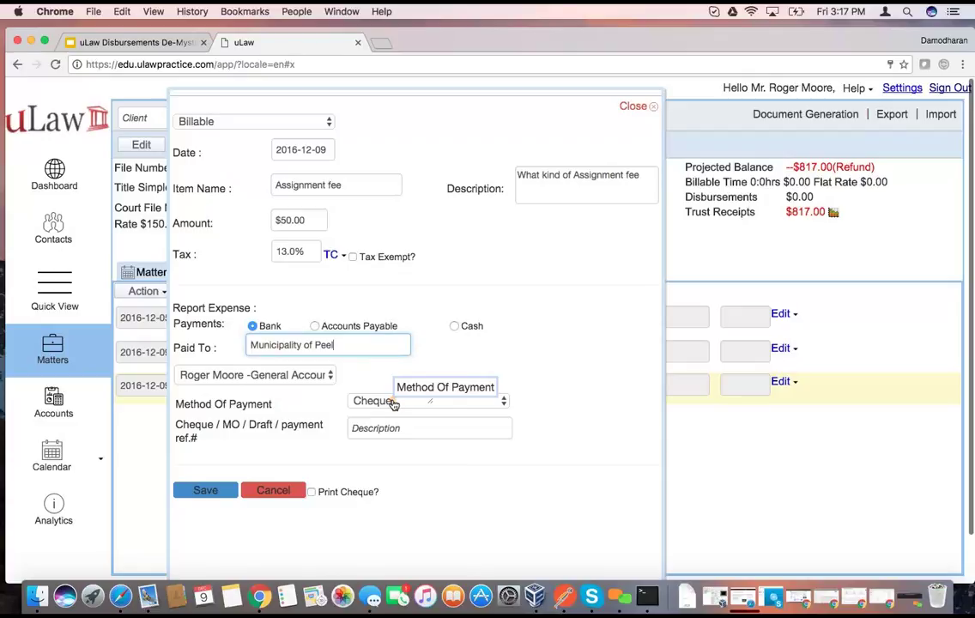
click(389, 426)
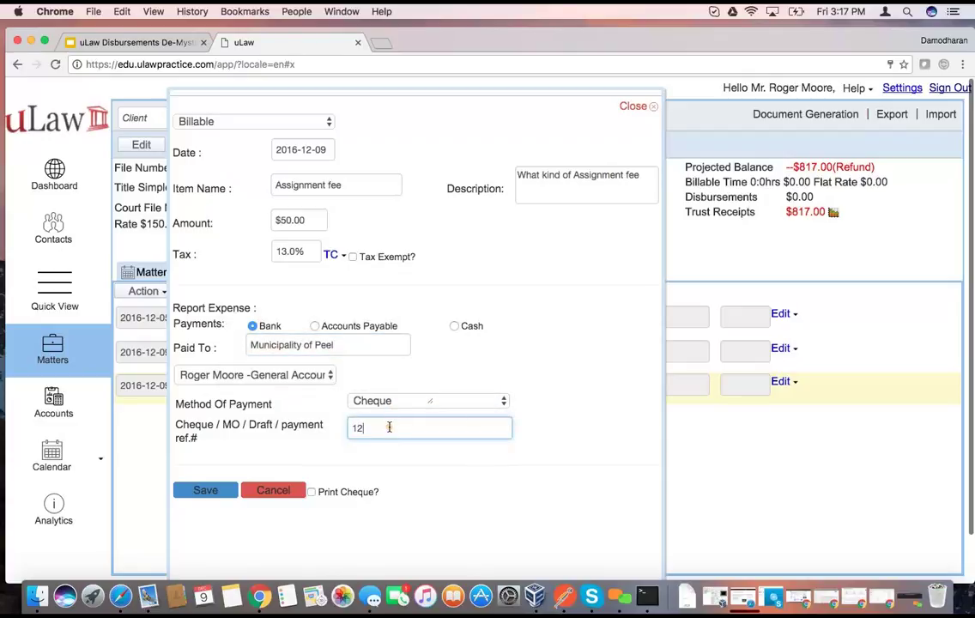
text(12)
click(385, 399)
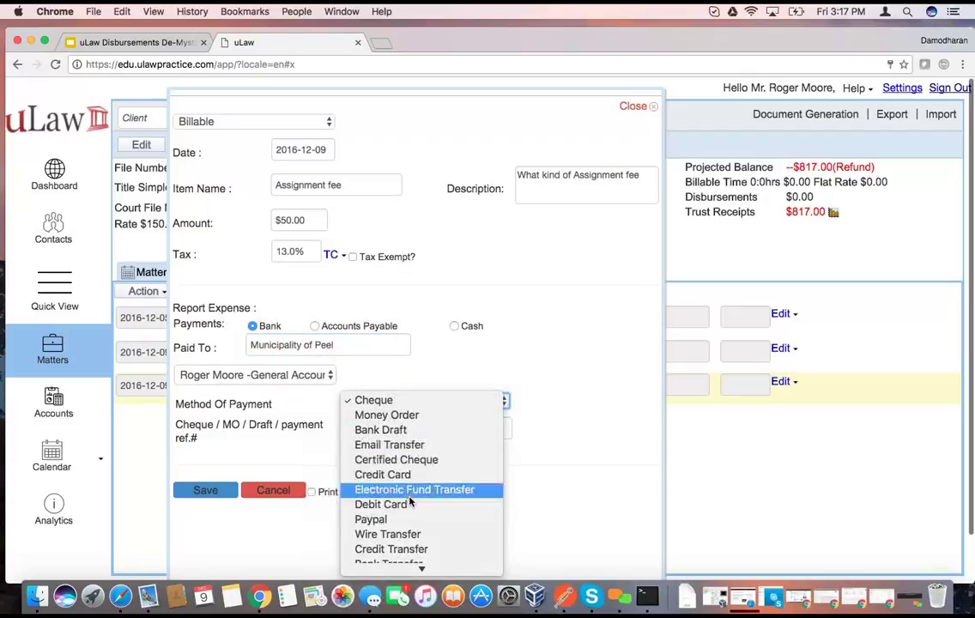
mouse_move(414, 562)
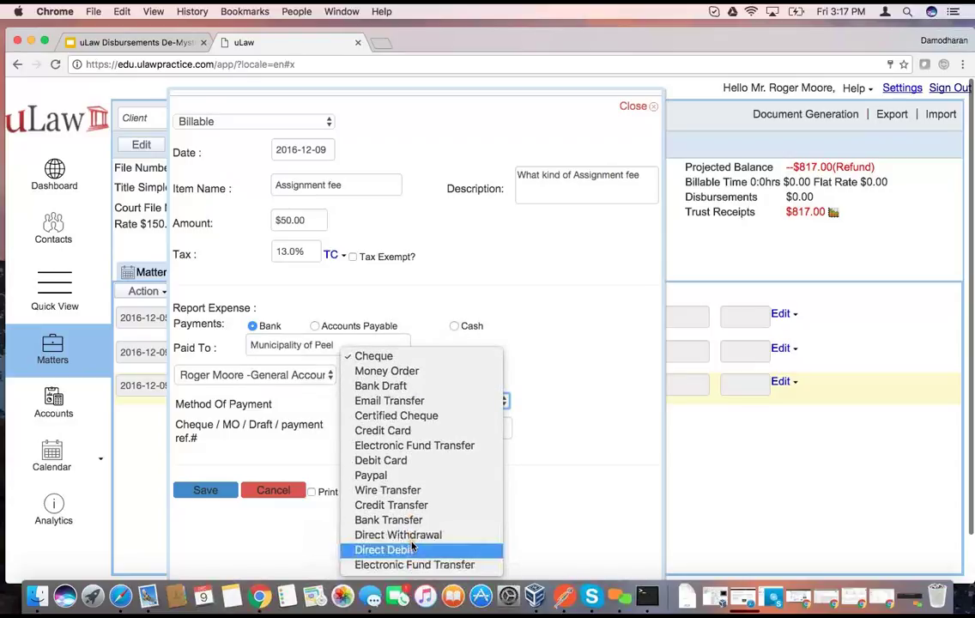
click(411, 550)
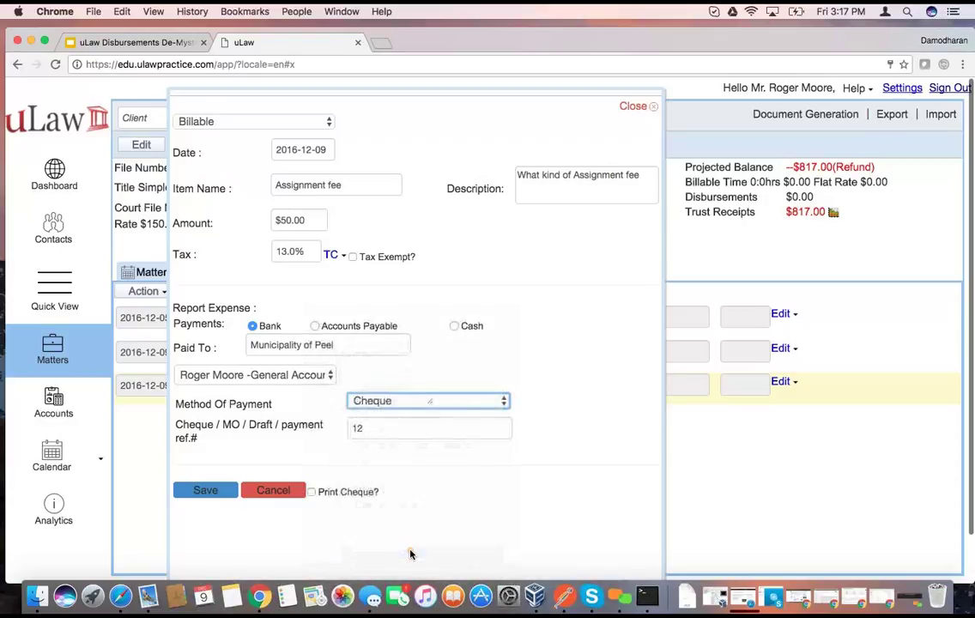
click(372, 402)
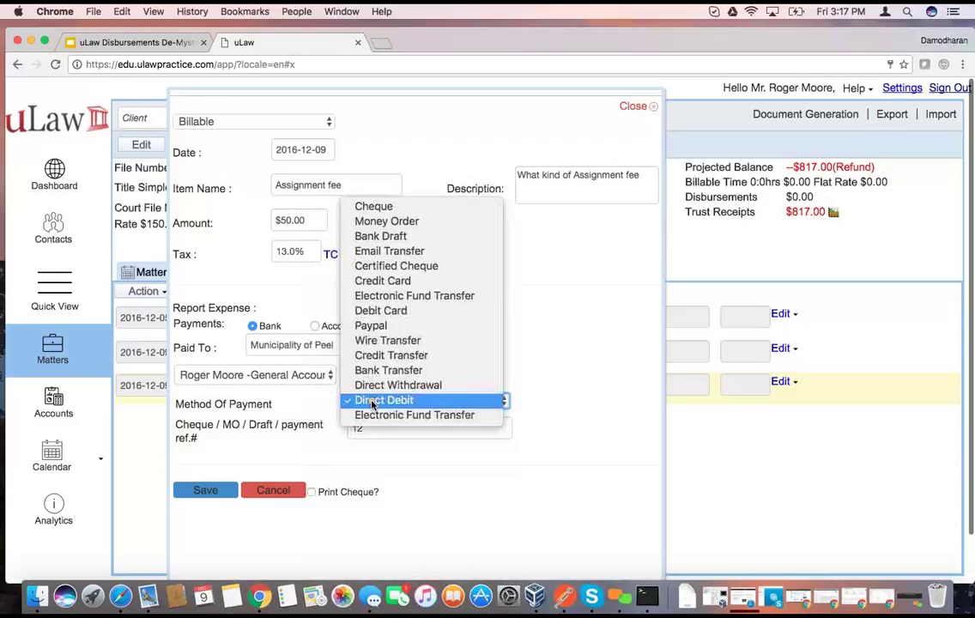
click(388, 385)
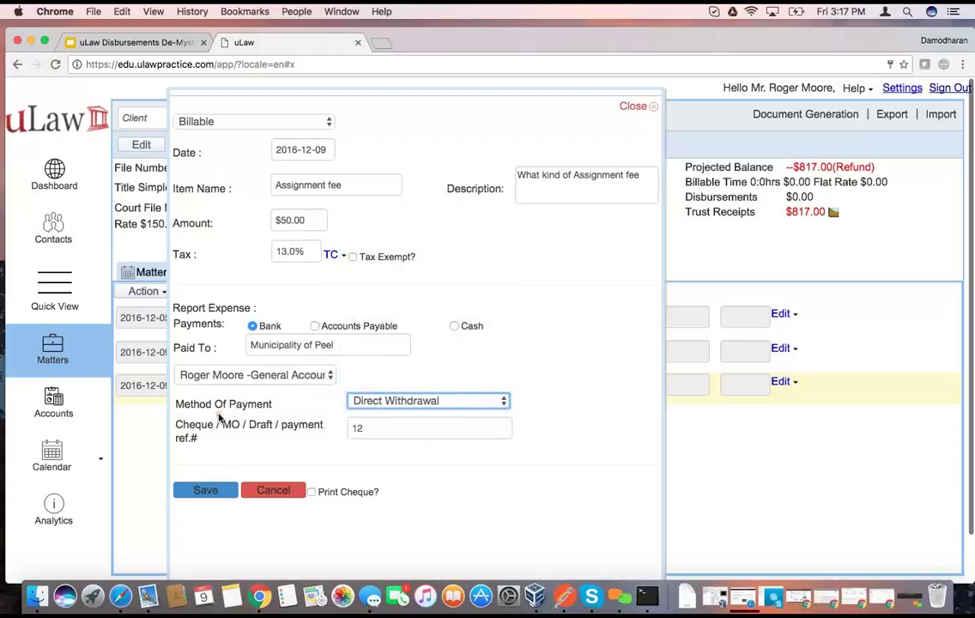
click(200, 494)
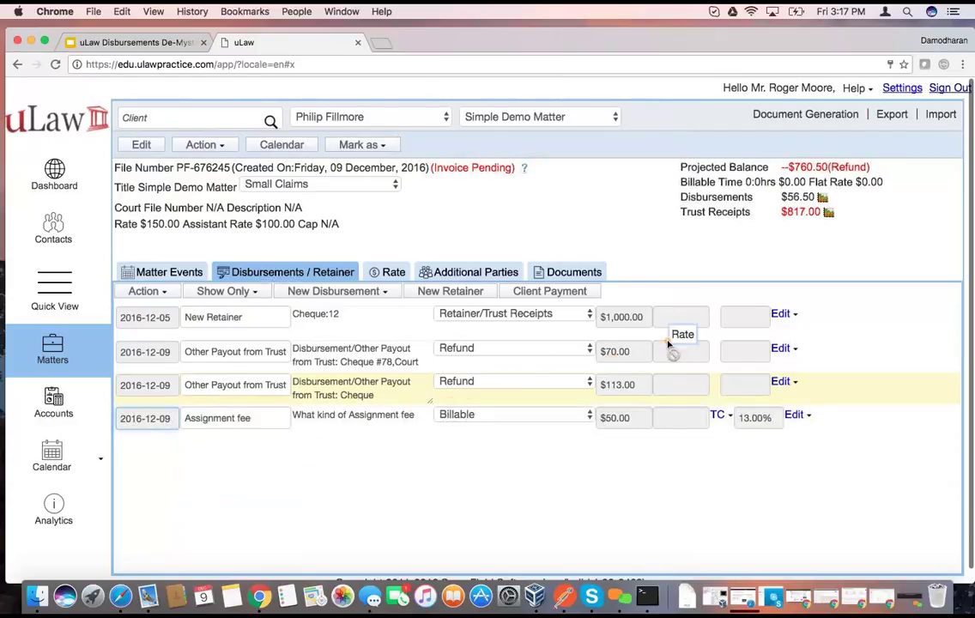
Reopen the Assignment fee disbursement, try TD Business Credit Card with Credit Card as payment method, check the slide, and cancel the edit.
click(803, 437)
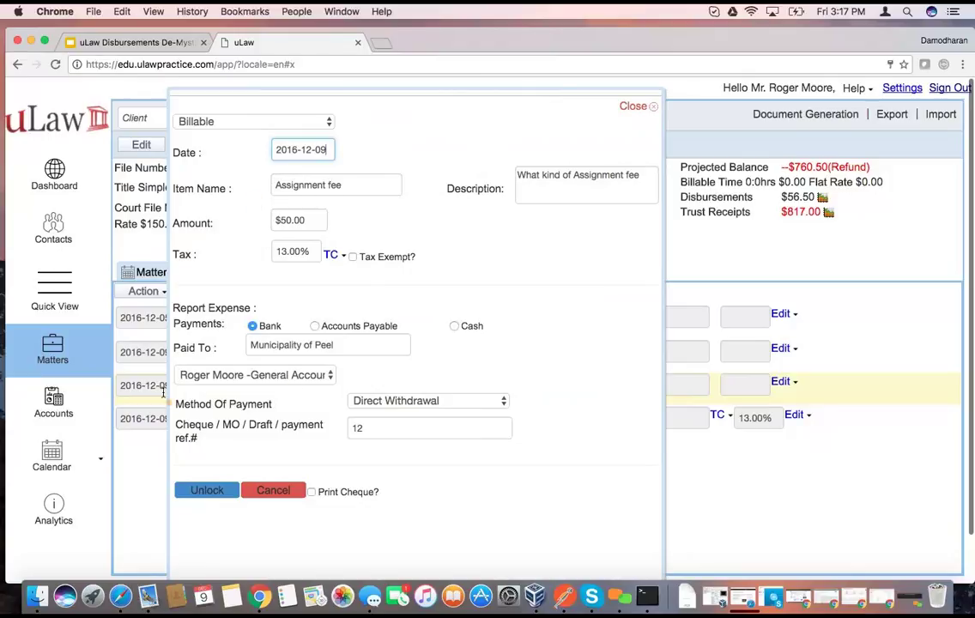
click(255, 376)
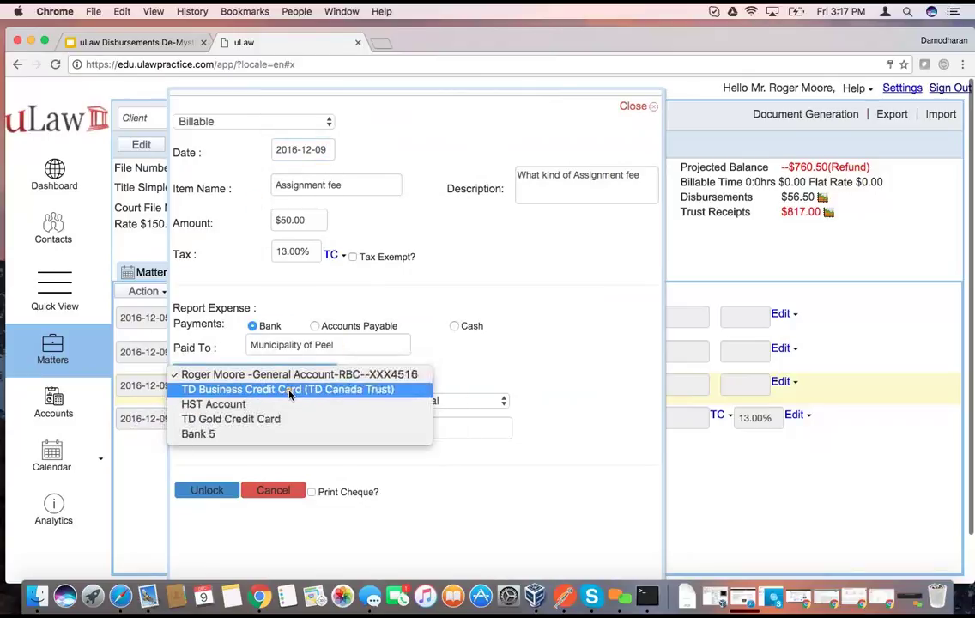
click(286, 390)
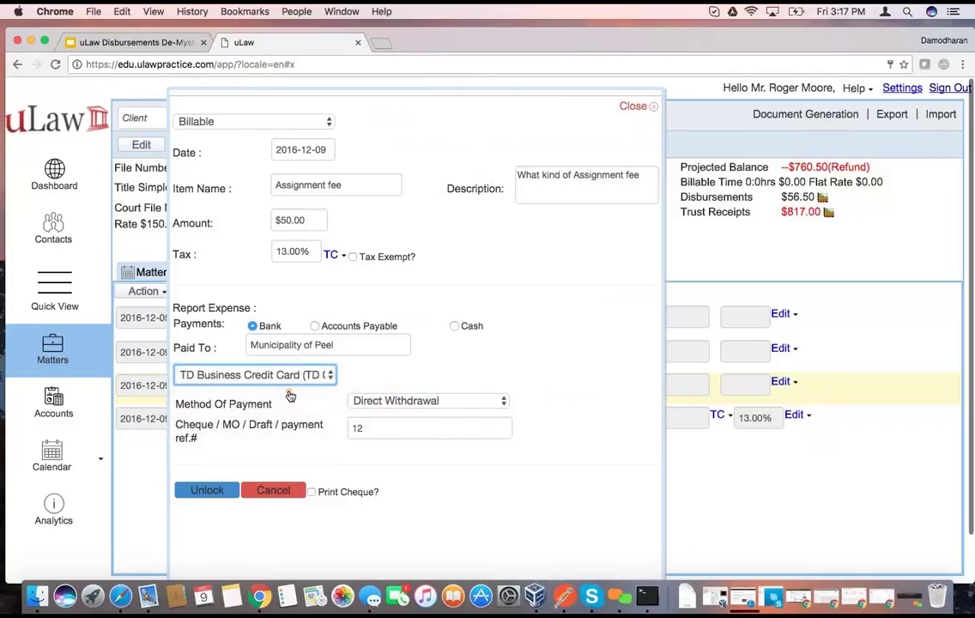
click(390, 402)
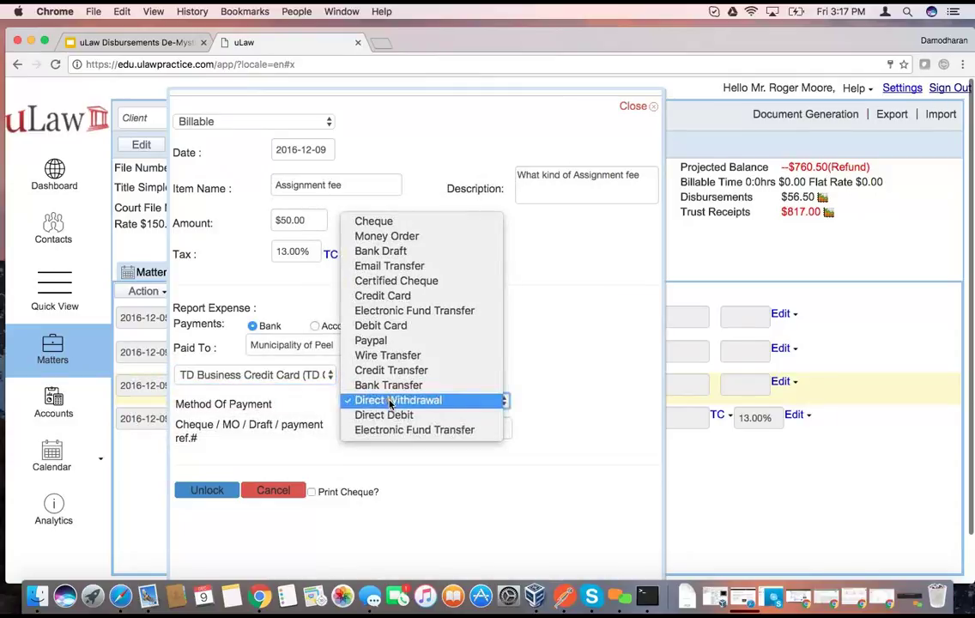
click(392, 296)
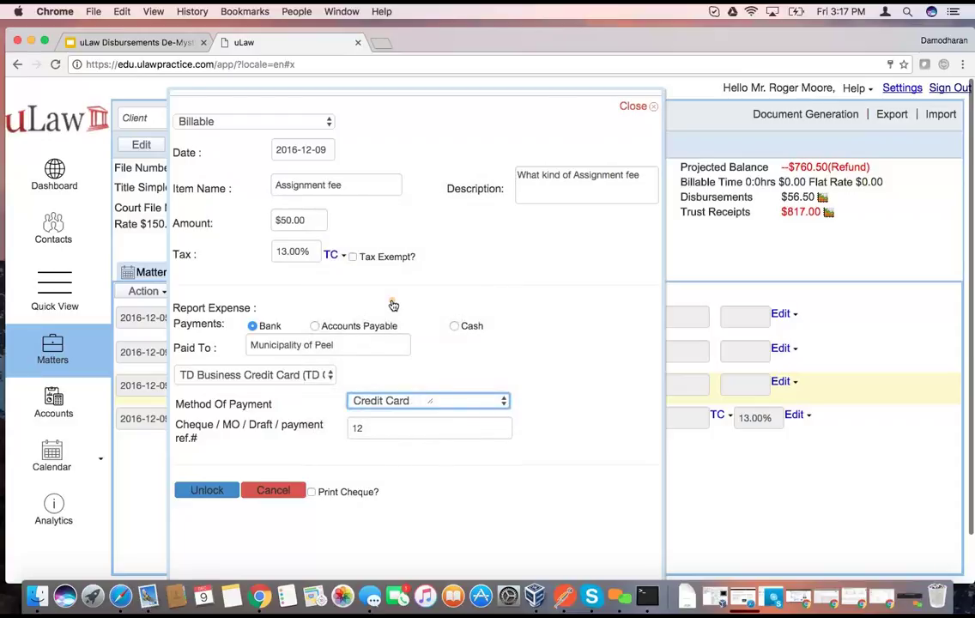
click(129, 43)
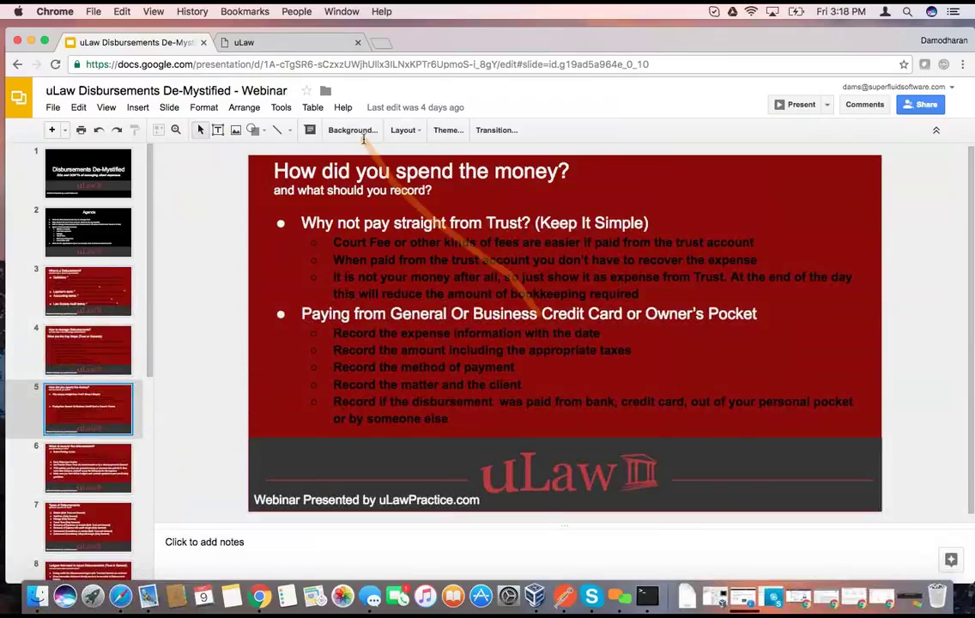
click(266, 47)
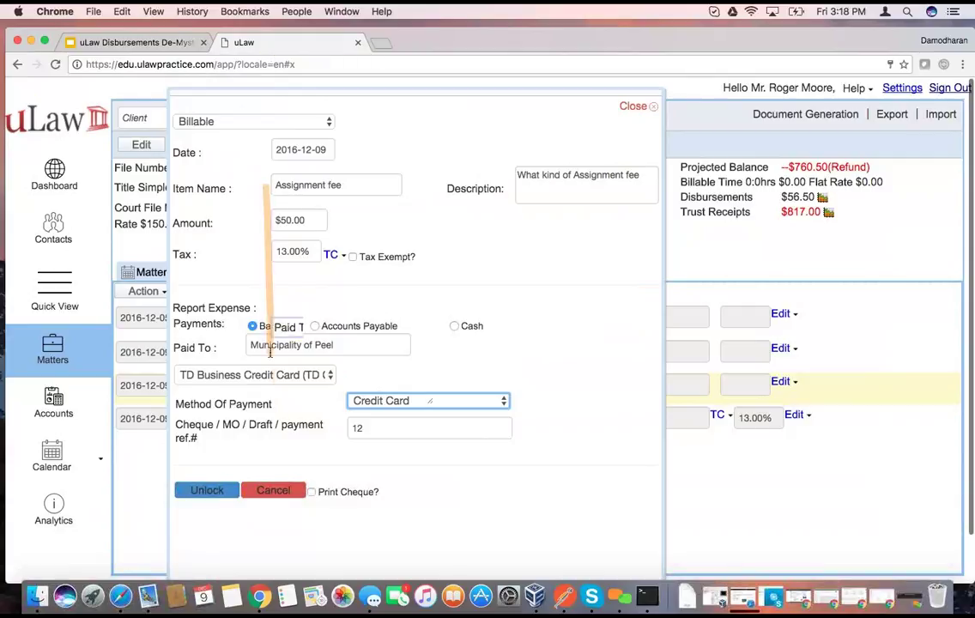
click(273, 490)
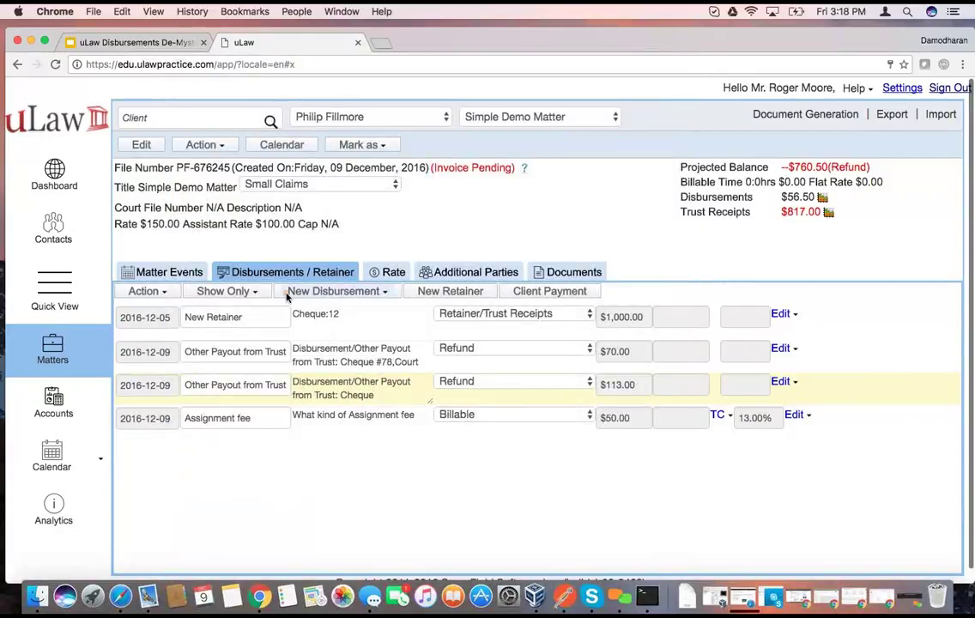
Start another disbursement paid from general and choose Assignment fee as its item.
click(378, 291)
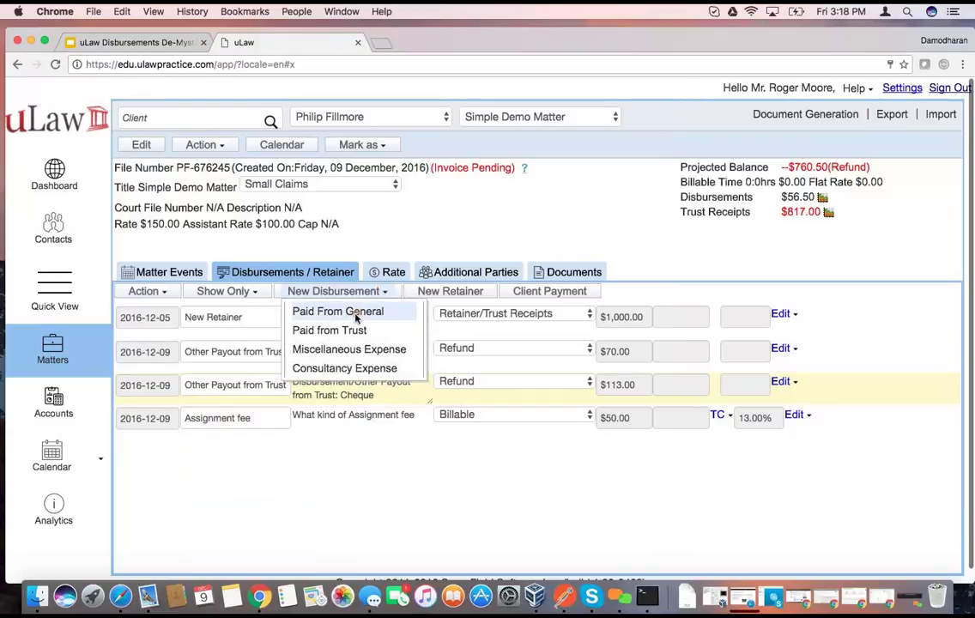
click(354, 312)
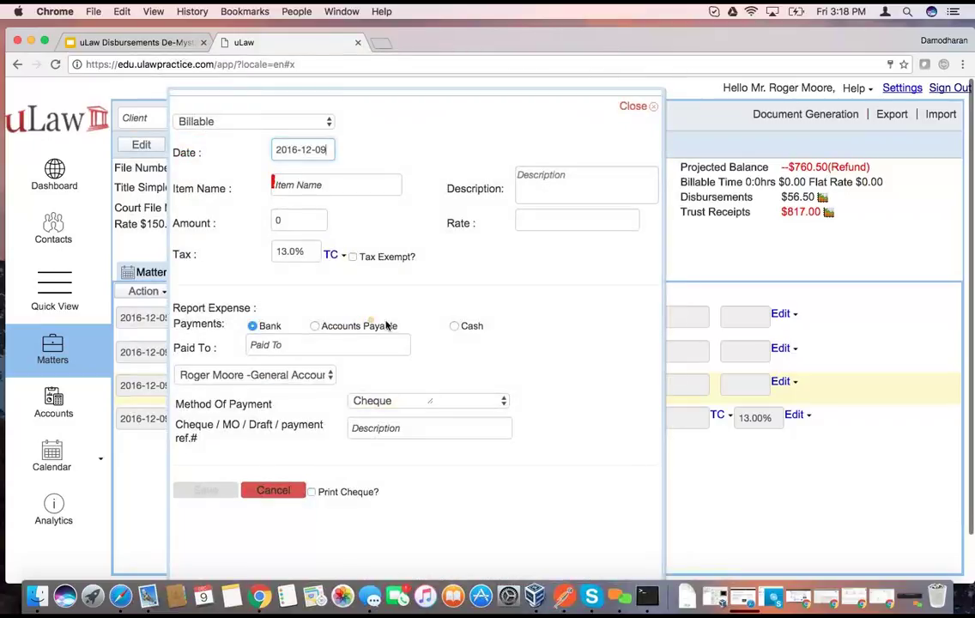
click(331, 187)
text(ap)
key(BackSpace)
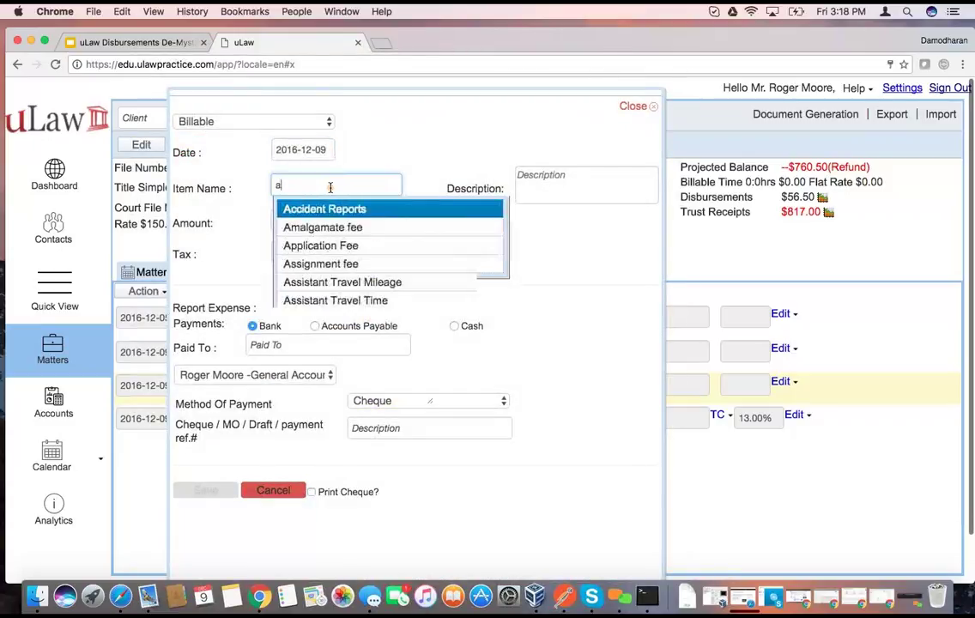
text(ss)
key(Return)
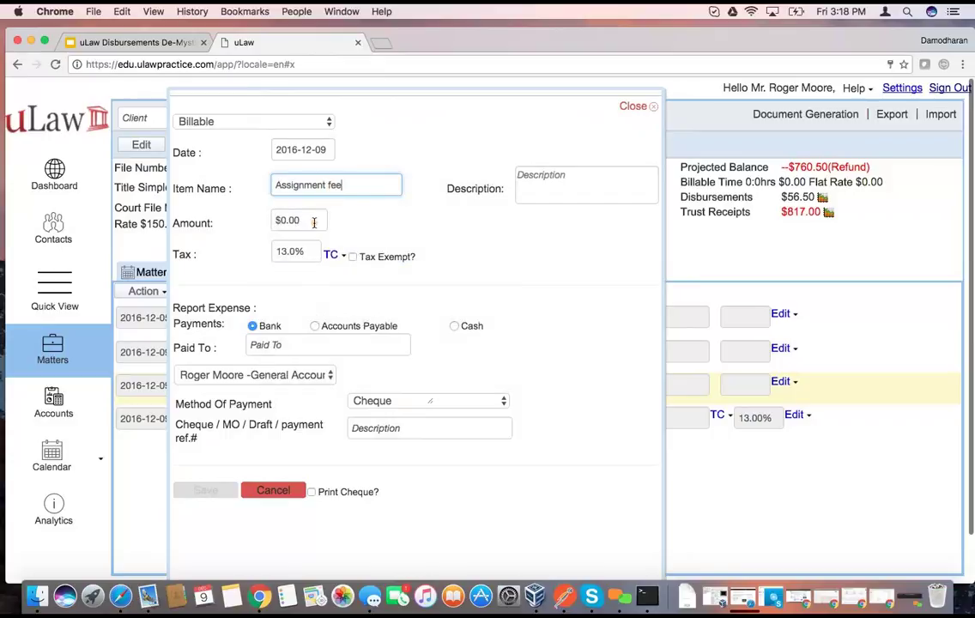
Set the disbursement amount to $60 and enter Municipality of Peel as payee, correcting the misspelled first word.
click(283, 220)
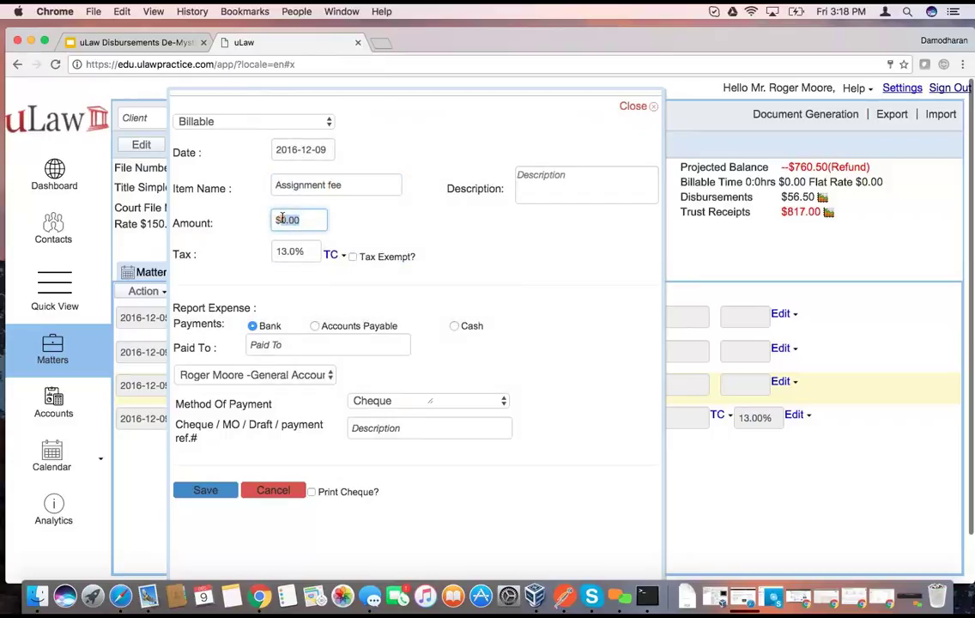
text($60)
click(347, 217)
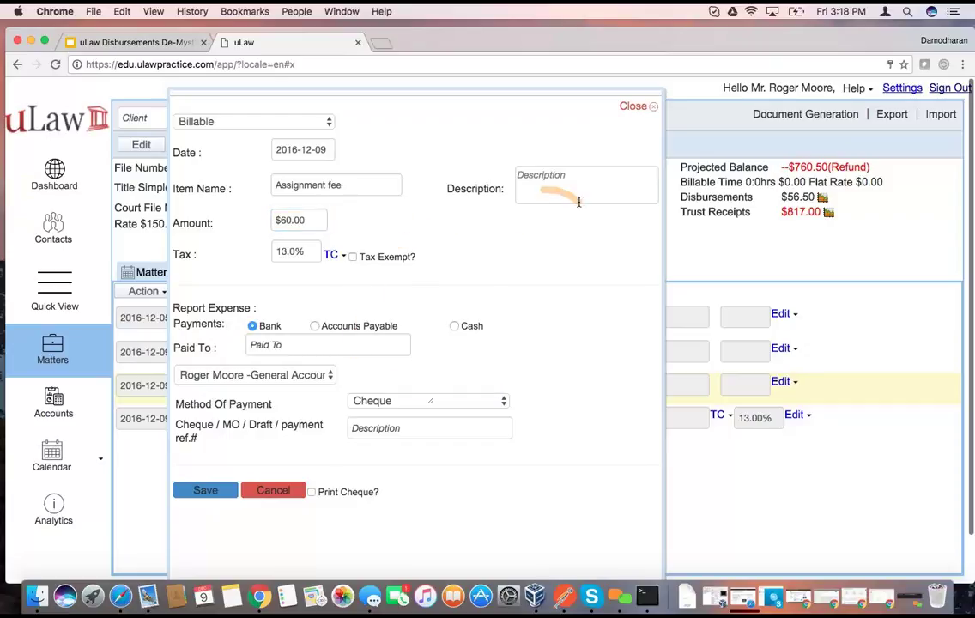
click(279, 346)
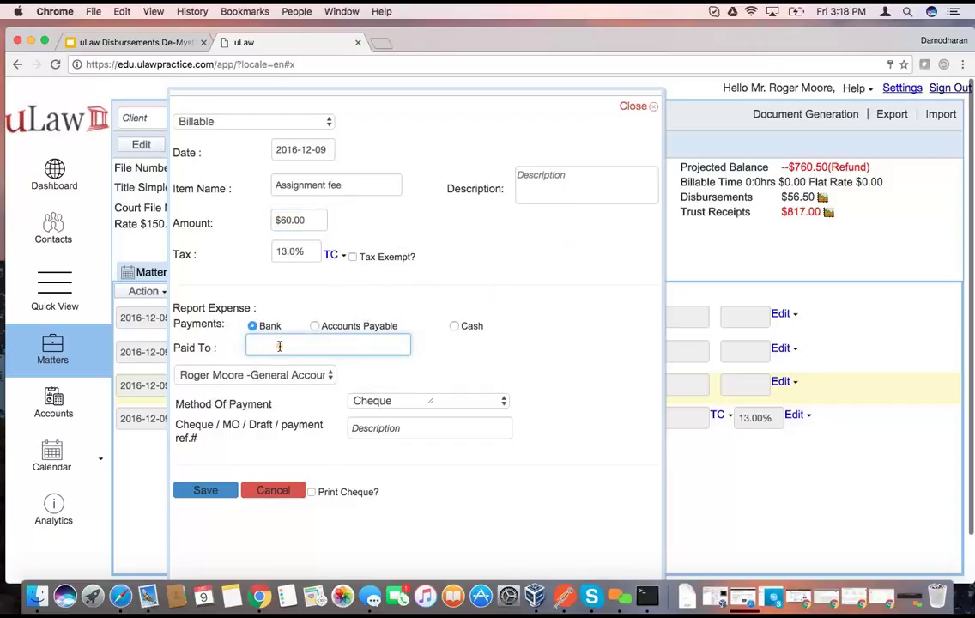
text(Municiplaity of)
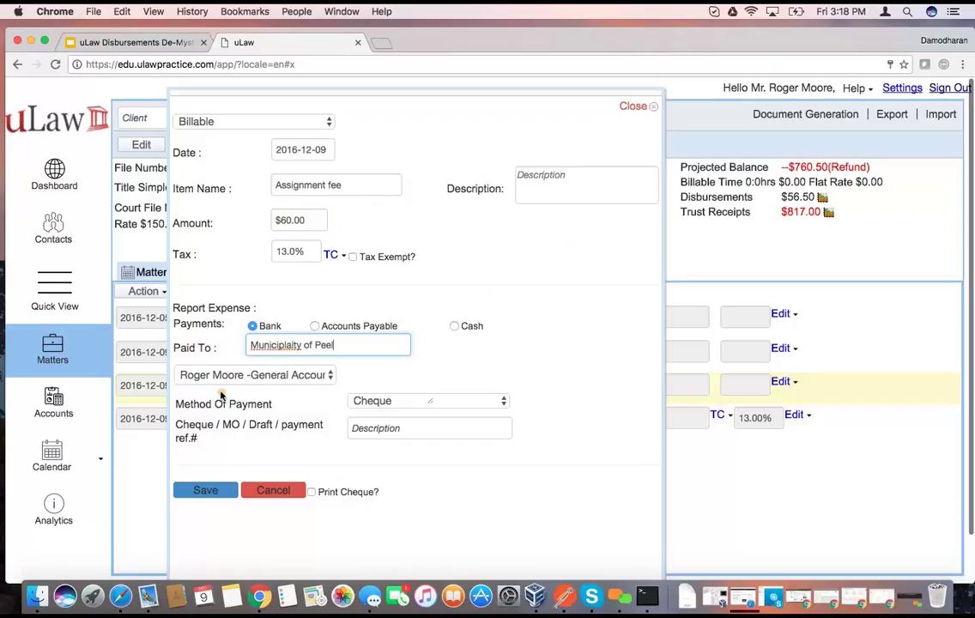
text( Peel)
right_click(263, 352)
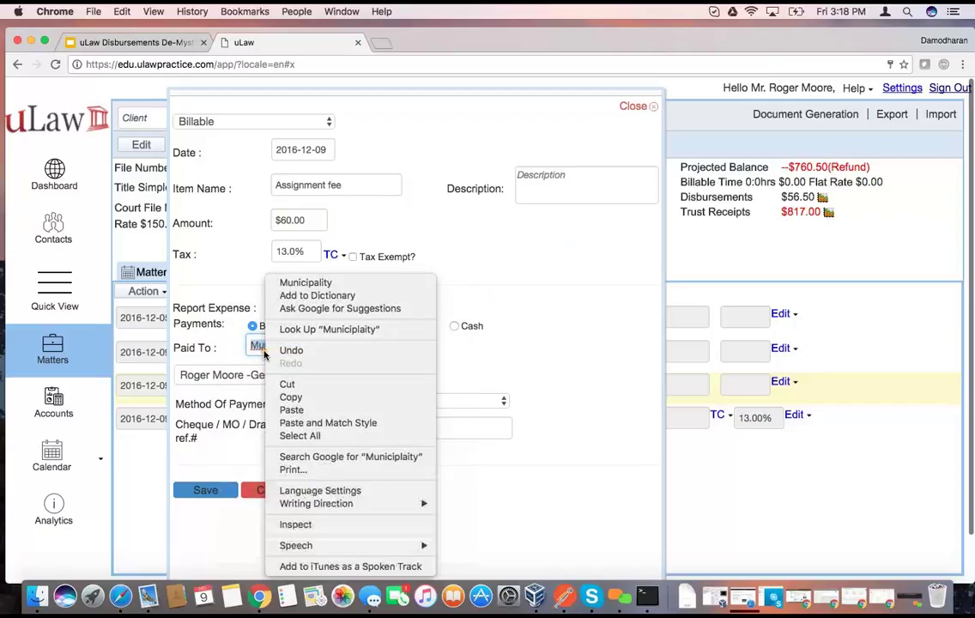
click(300, 282)
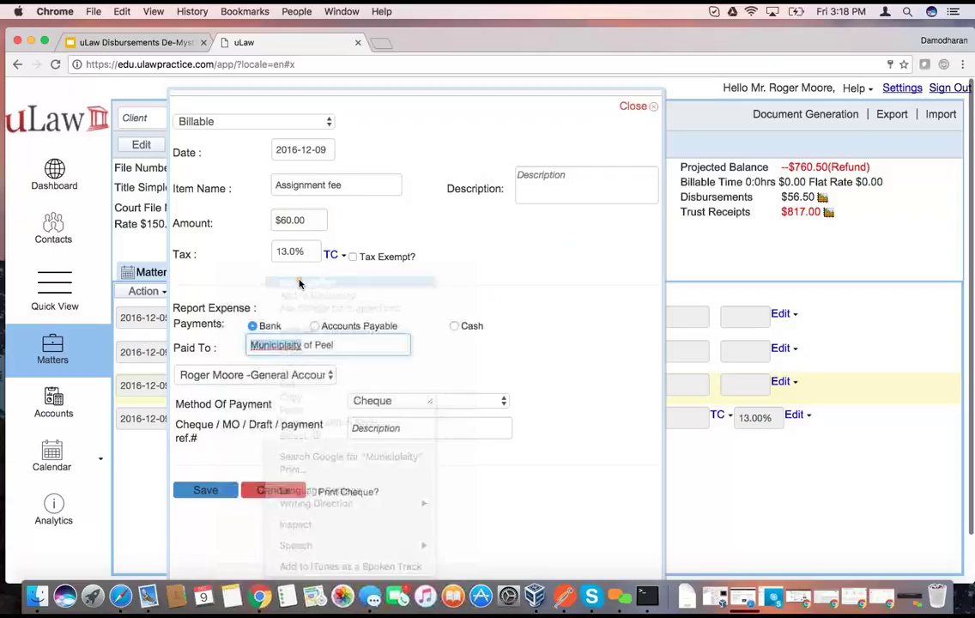
Pay from TD Business Credit Card with Credit Card as method of payment, and save the disbursement.
click(250, 375)
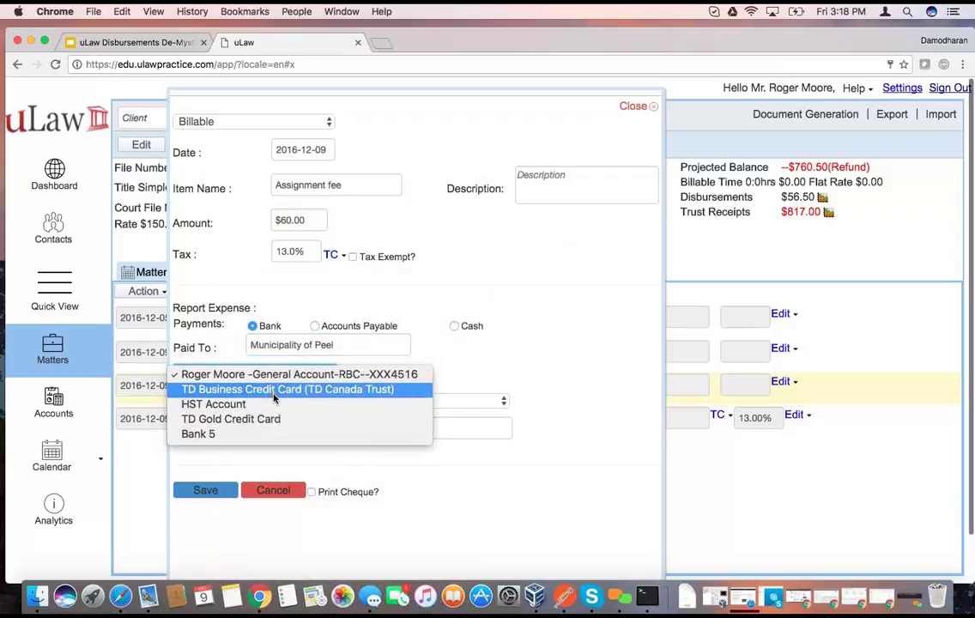
click(273, 392)
click(373, 403)
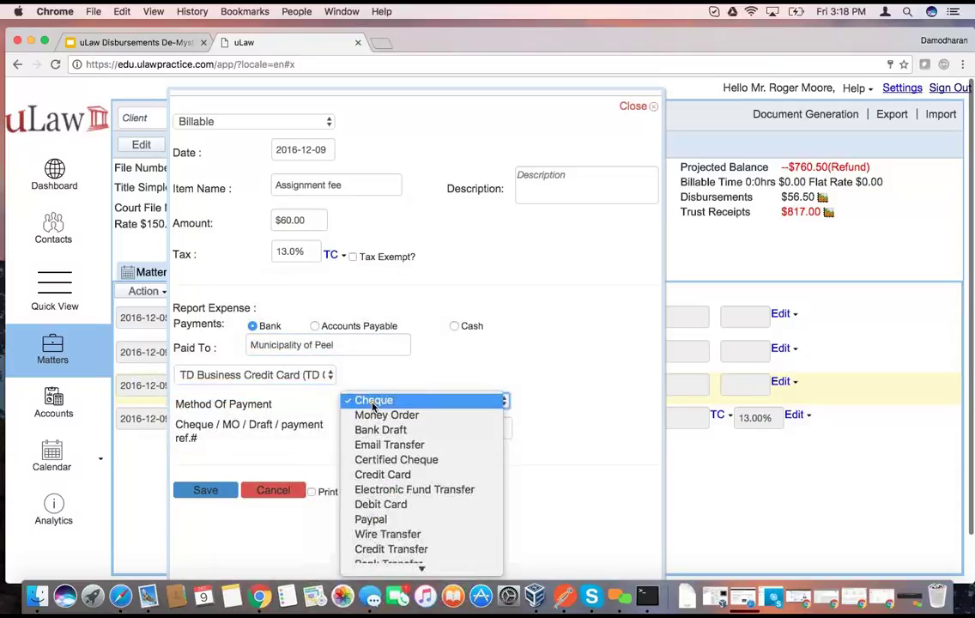
click(404, 474)
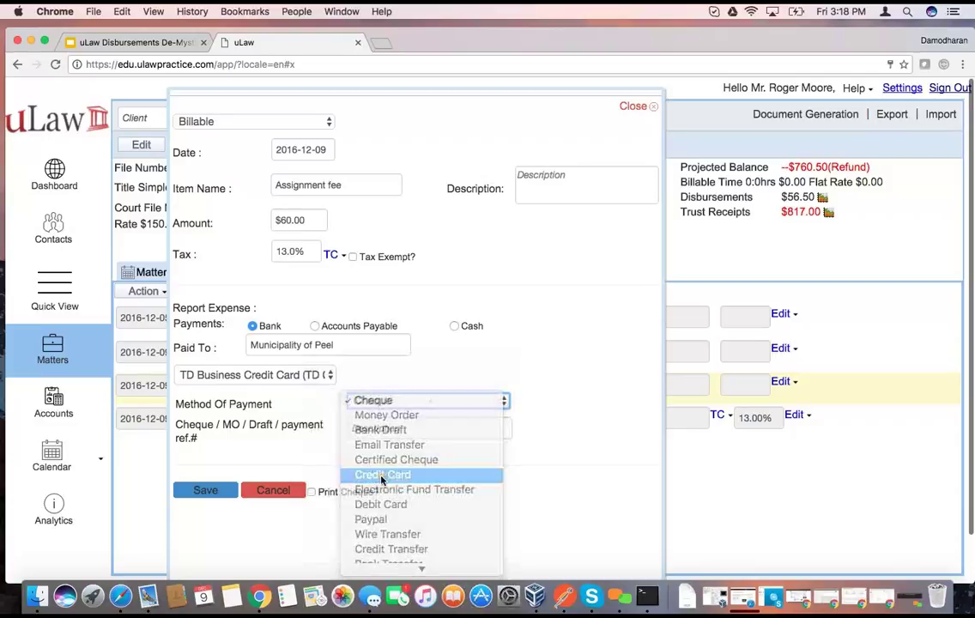
click(181, 494)
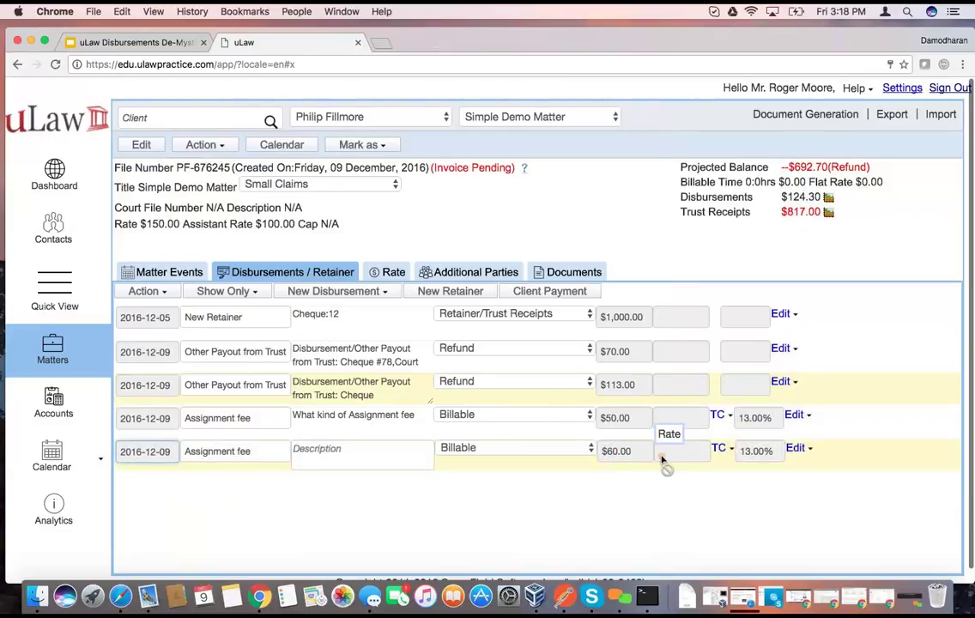
Open the general bank account's transactions and examine the debit and credit breakdown of the Assignment fee entry.
click(51, 405)
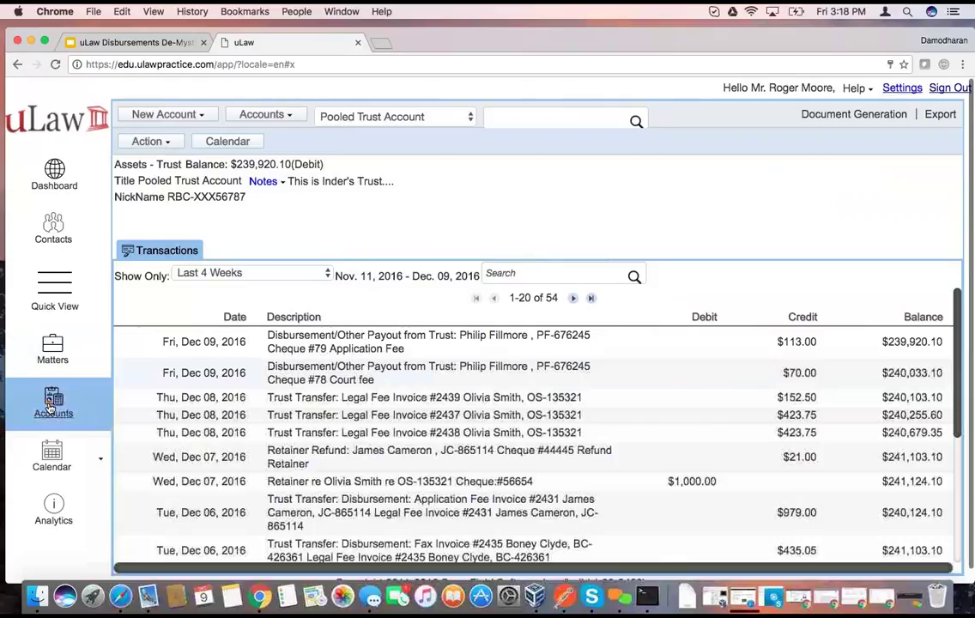
click(50, 405)
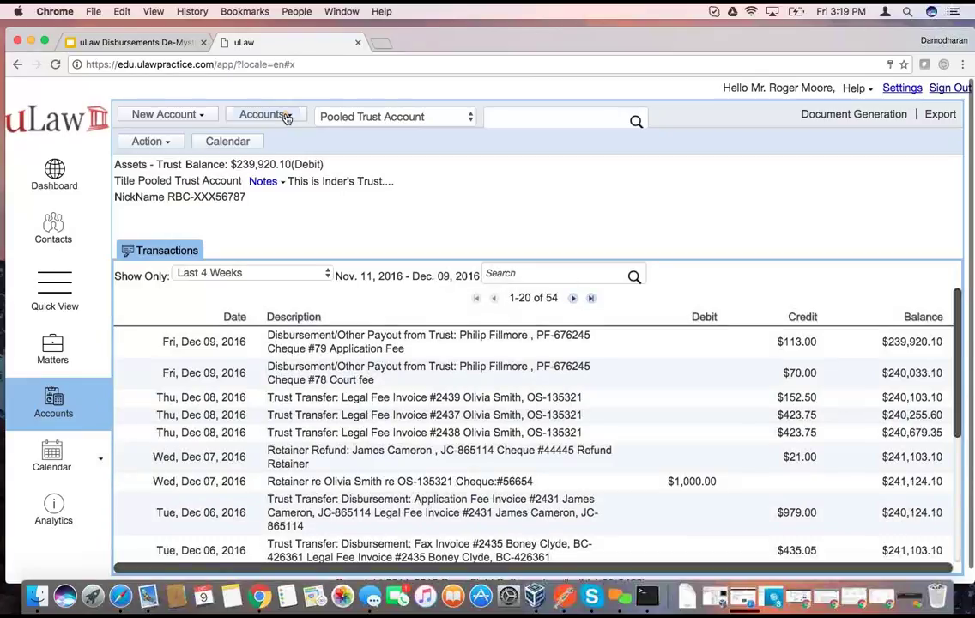
click(287, 118)
mouse_move(305, 153)
mouse_move(472, 190)
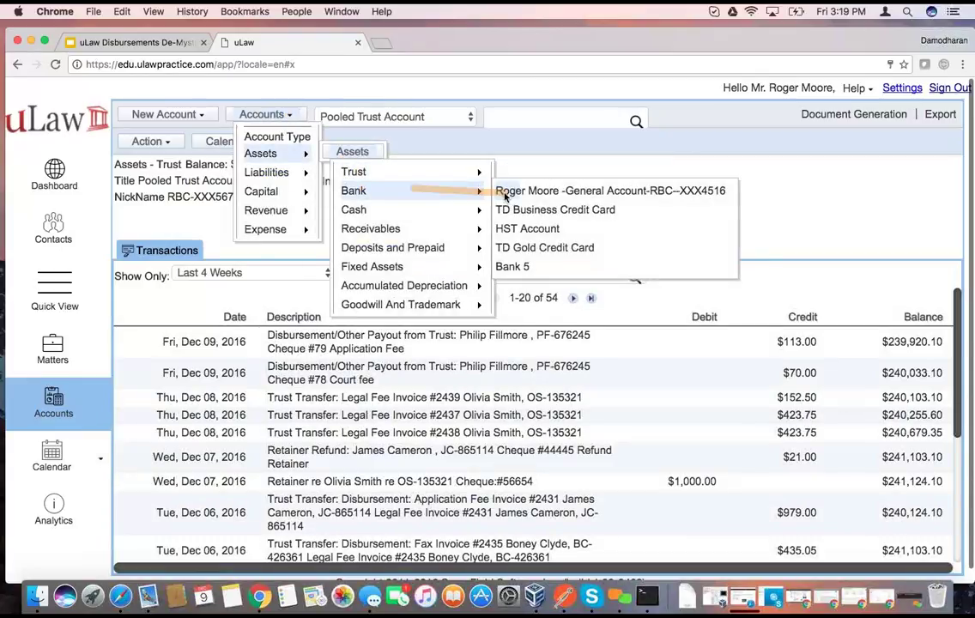
click(506, 191)
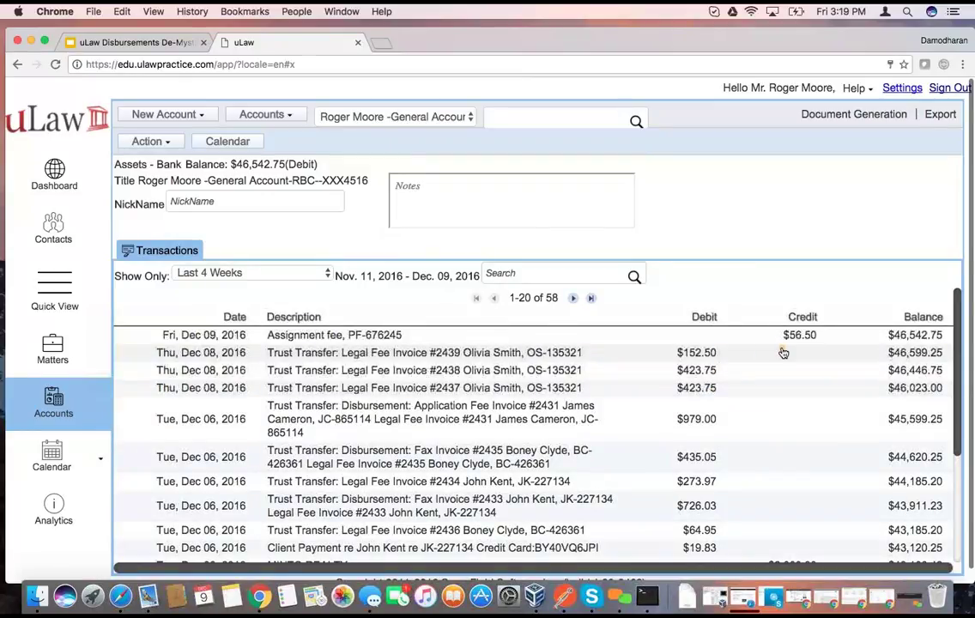
click(387, 335)
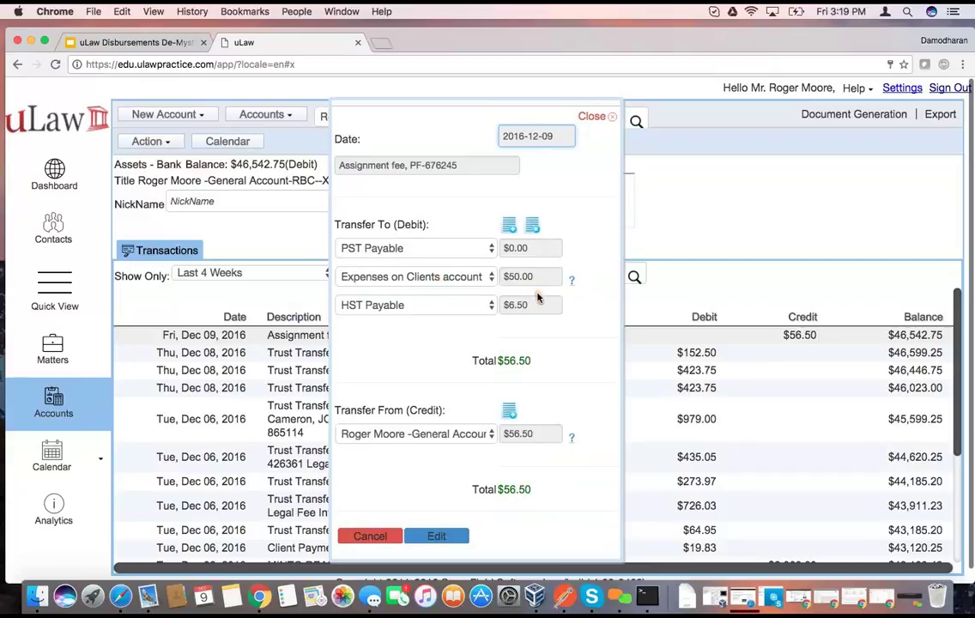
click(371, 536)
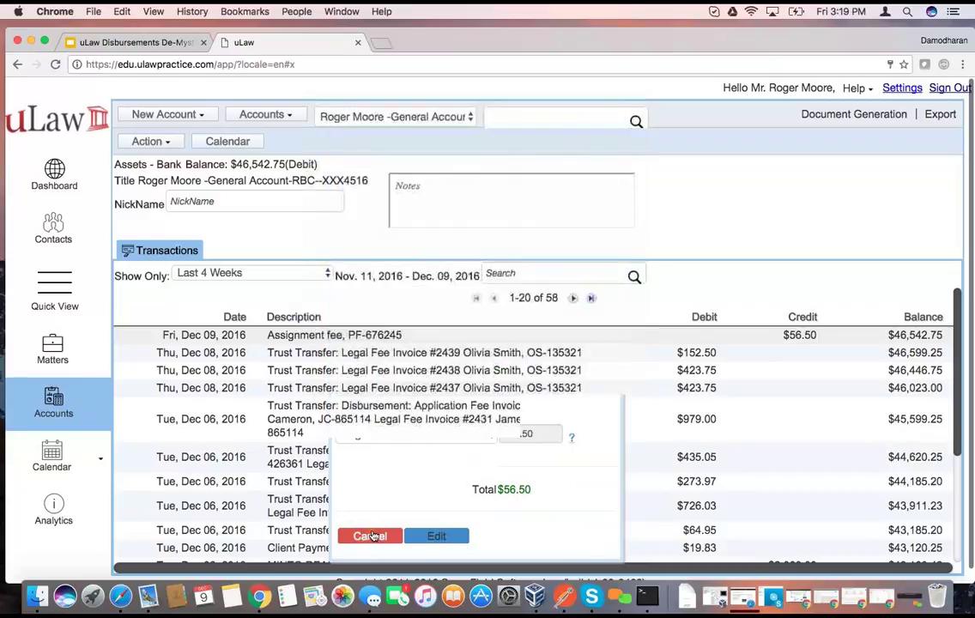
Switch to the TD Business Credit Card account and examine the breakdown of its Assignment fee transaction.
click(374, 119)
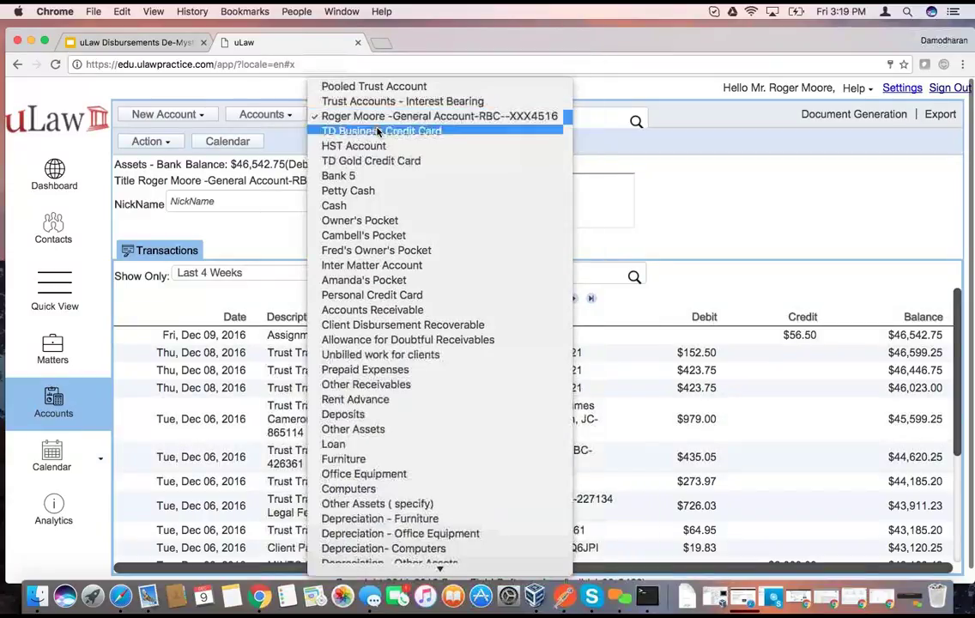
click(378, 133)
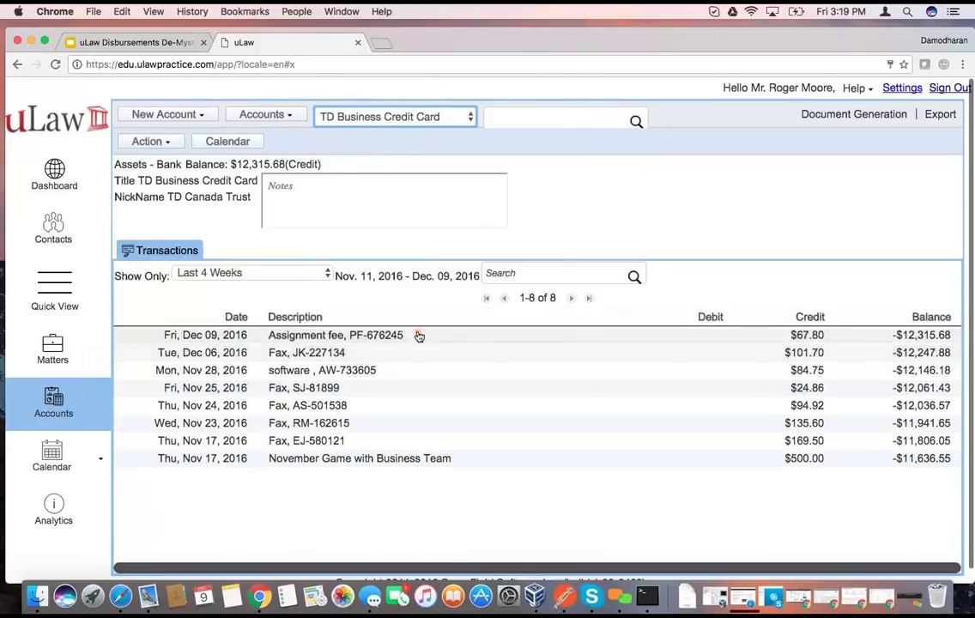
click(417, 333)
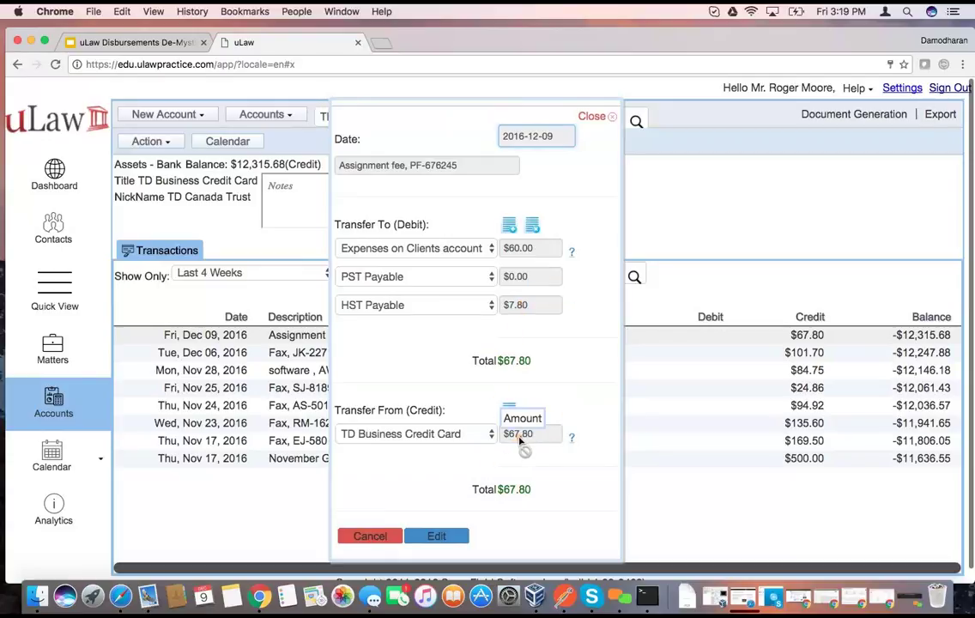
click(370, 538)
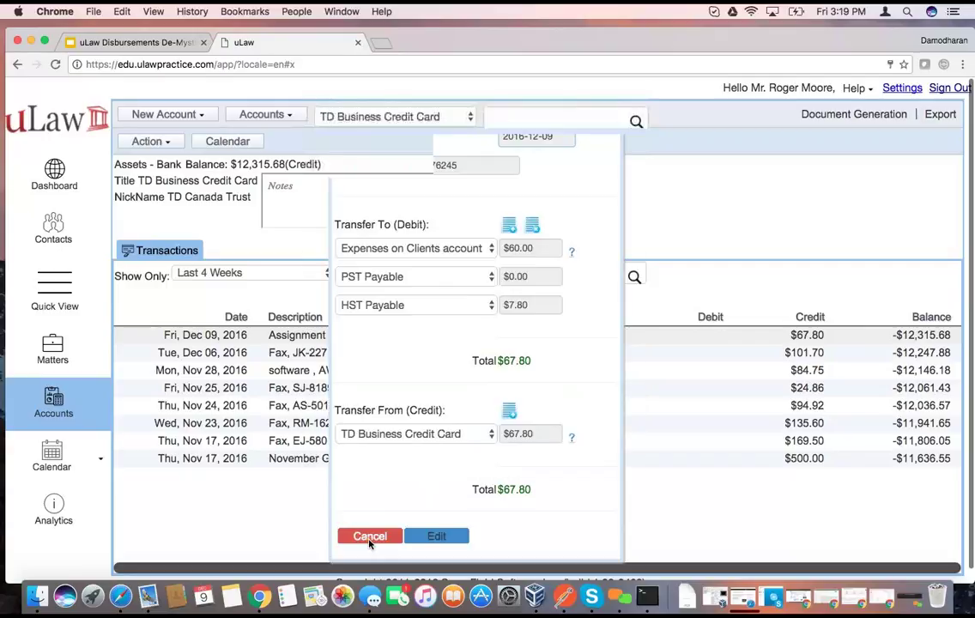
Return to the matter and start a new disbursement paid from general for Assignment fee with an amount of $70.
click(53, 350)
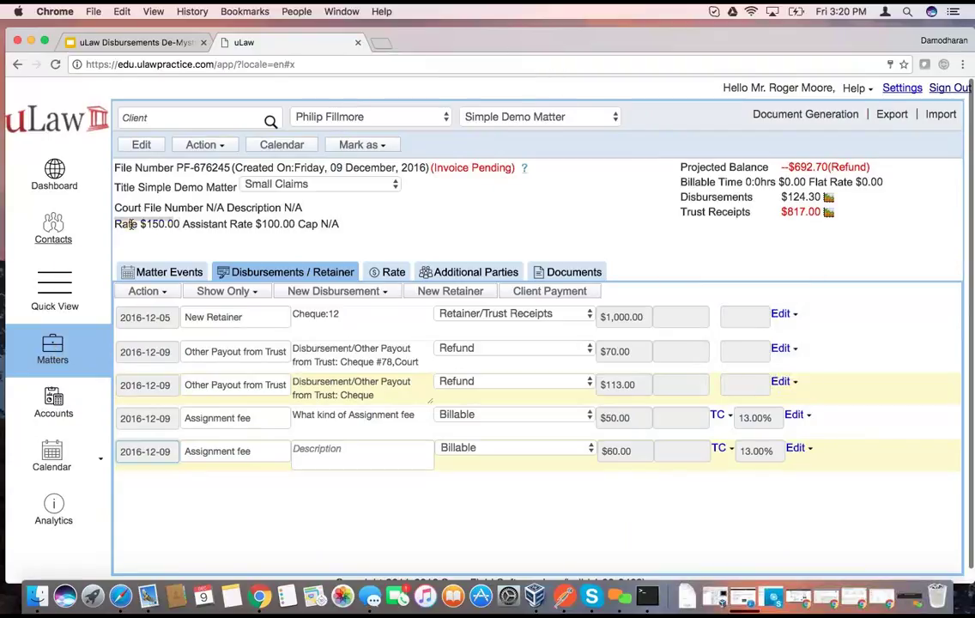
click(322, 293)
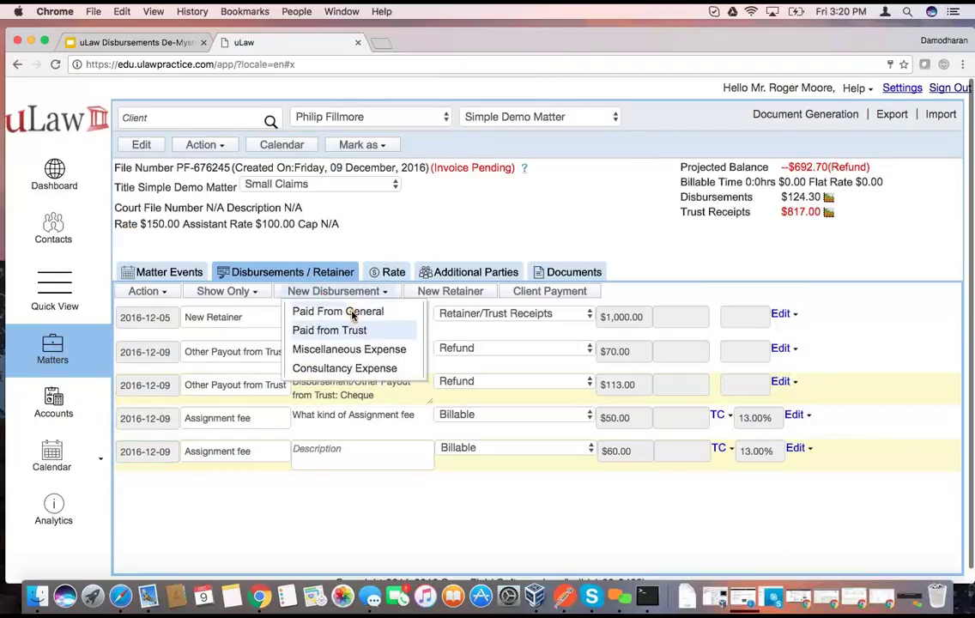
click(352, 313)
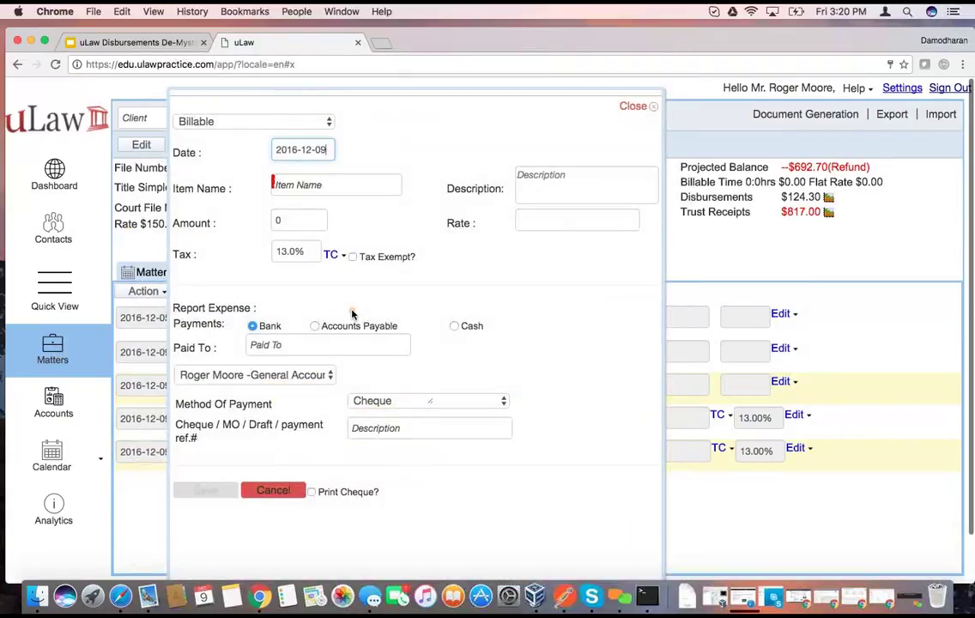
click(330, 183)
text(ass)
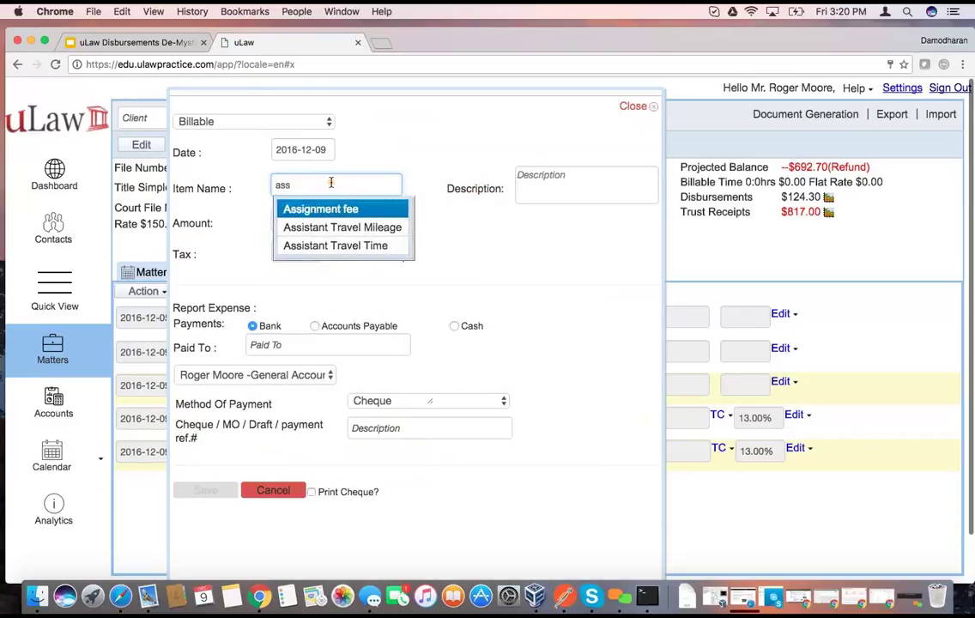
click(325, 209)
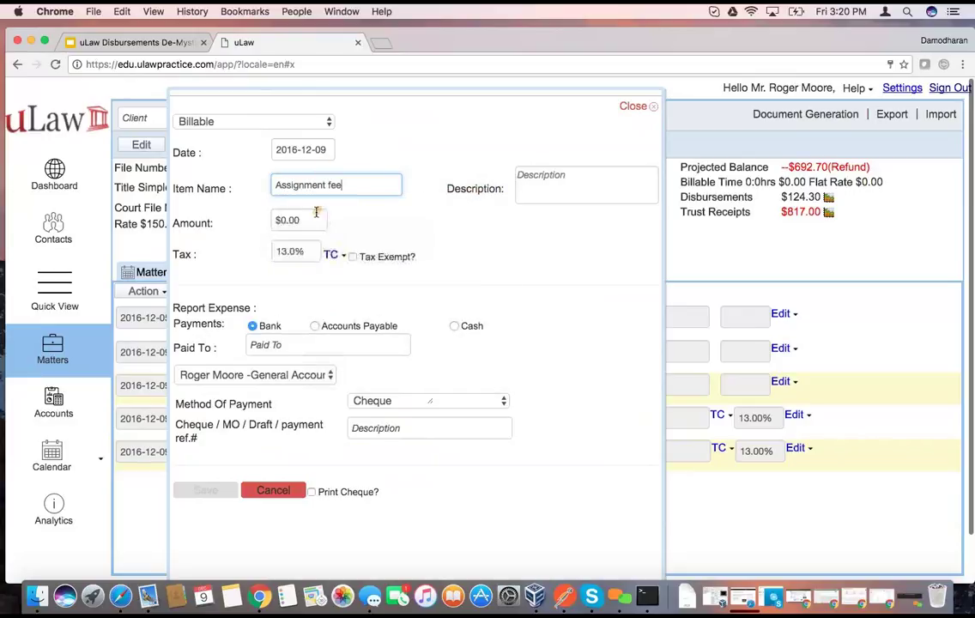
key(Tab)
text(70)
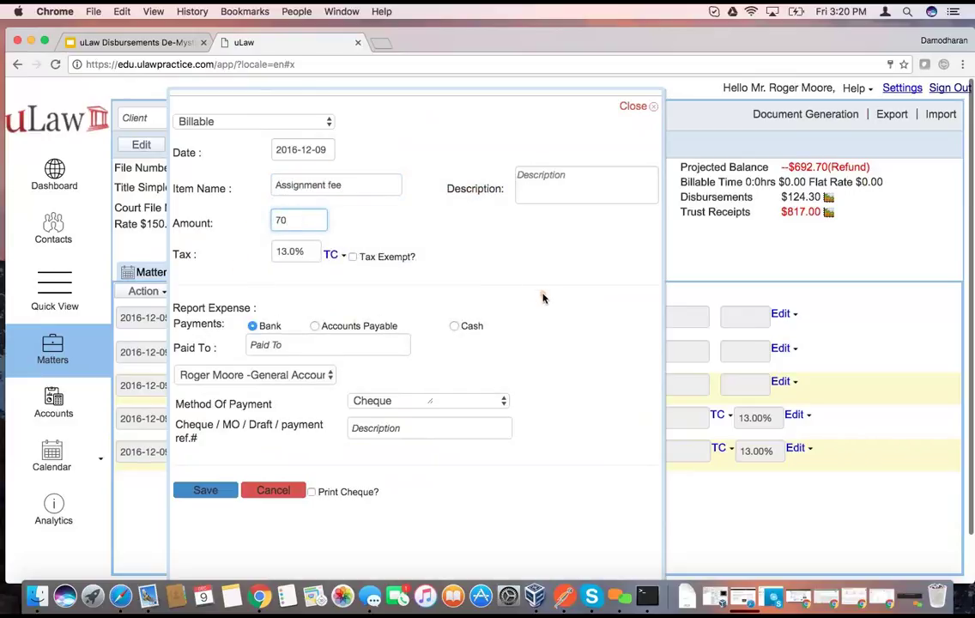
Report the expense as a Cash payment from Owner's Pocket.
click(315, 357)
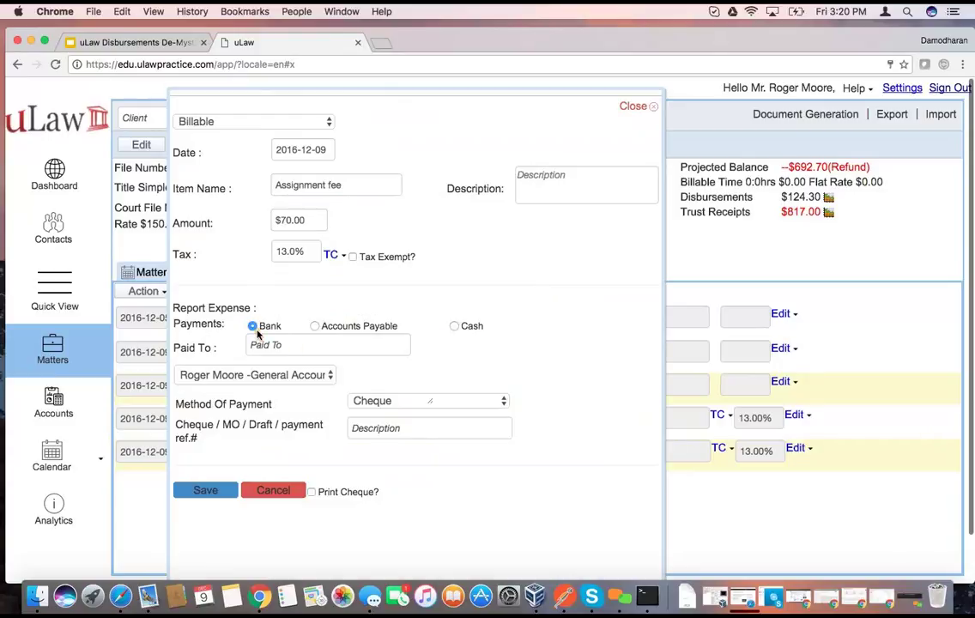
click(275, 375)
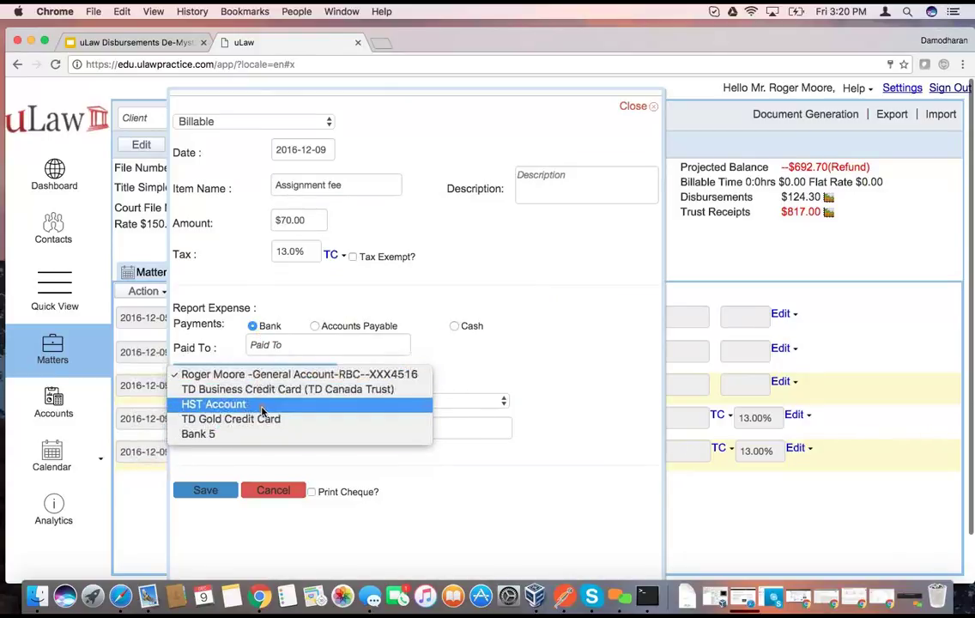
click(368, 309)
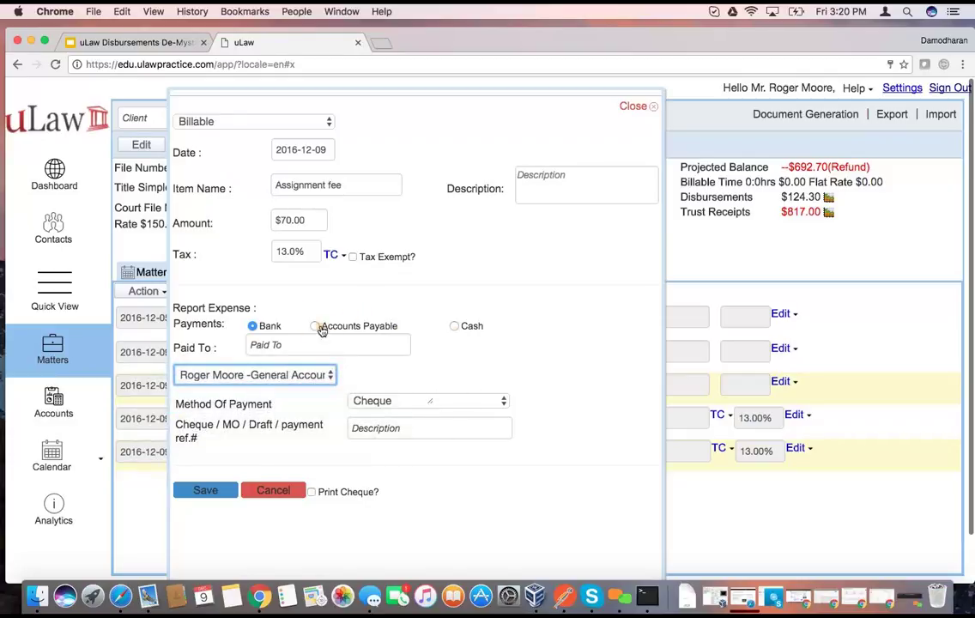
click(453, 327)
click(288, 375)
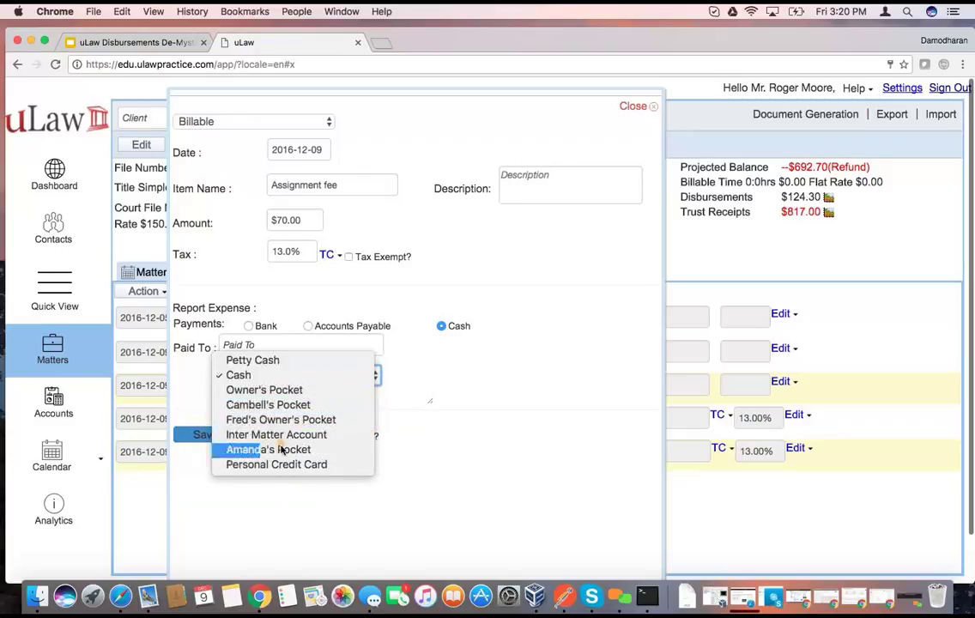
click(293, 391)
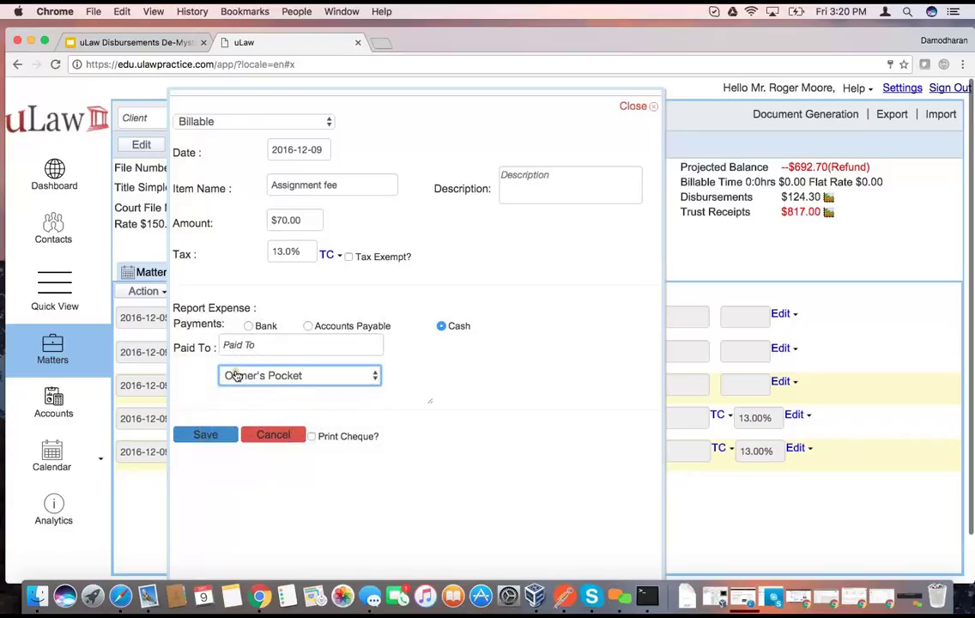
Enter Municipality of Oshawa as payee, save the disbursement, and check the slide on how the money was spent.
click(246, 344)
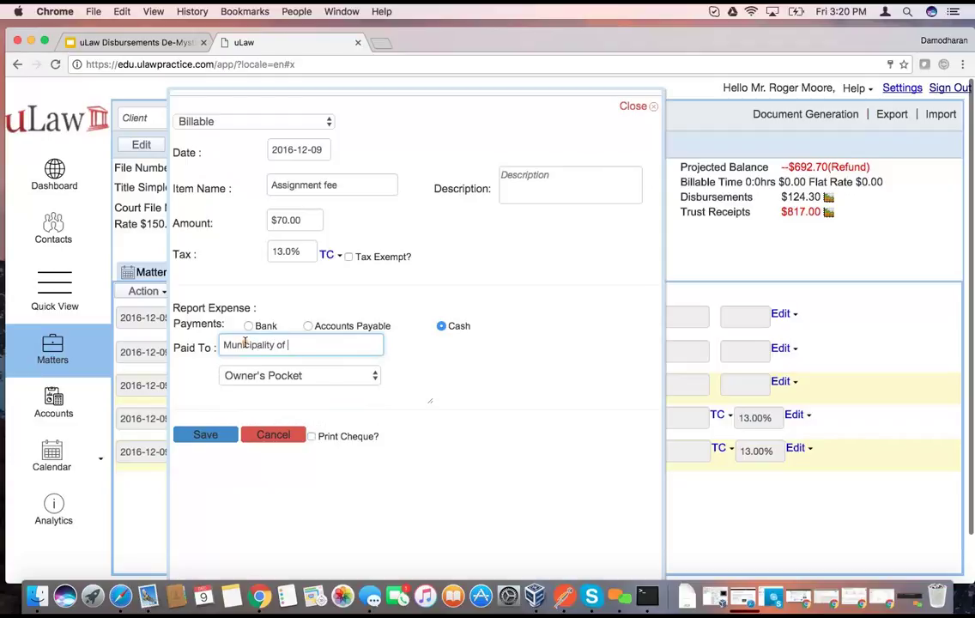
text(Municipality of Oshawa)
click(205, 435)
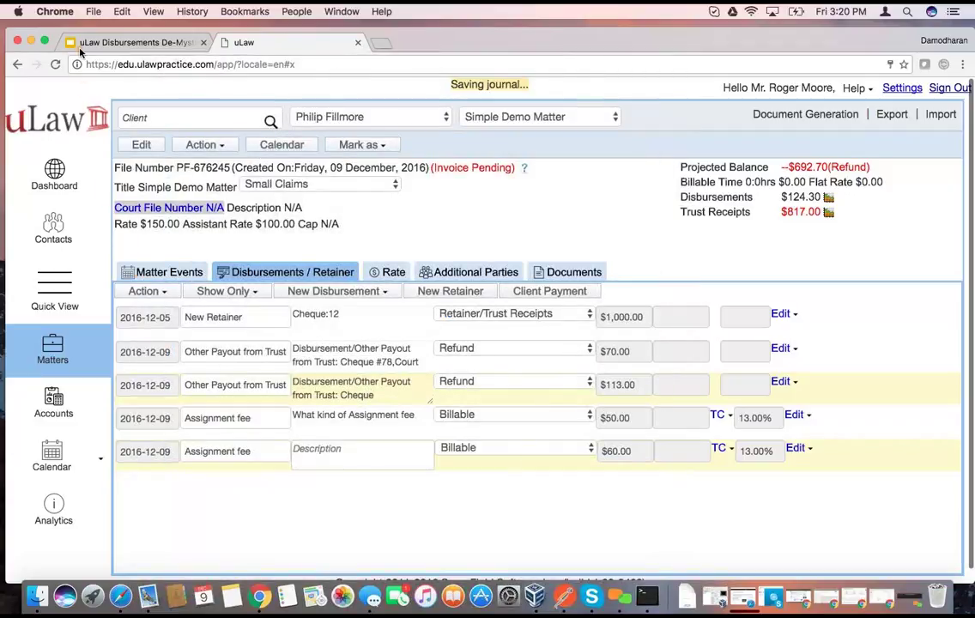
click(116, 45)
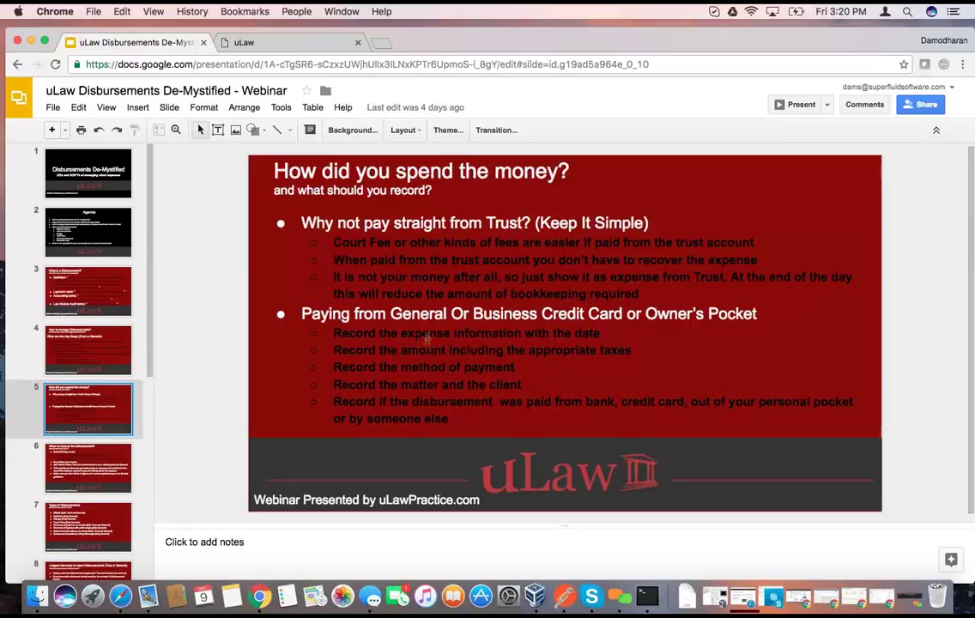
click(301, 41)
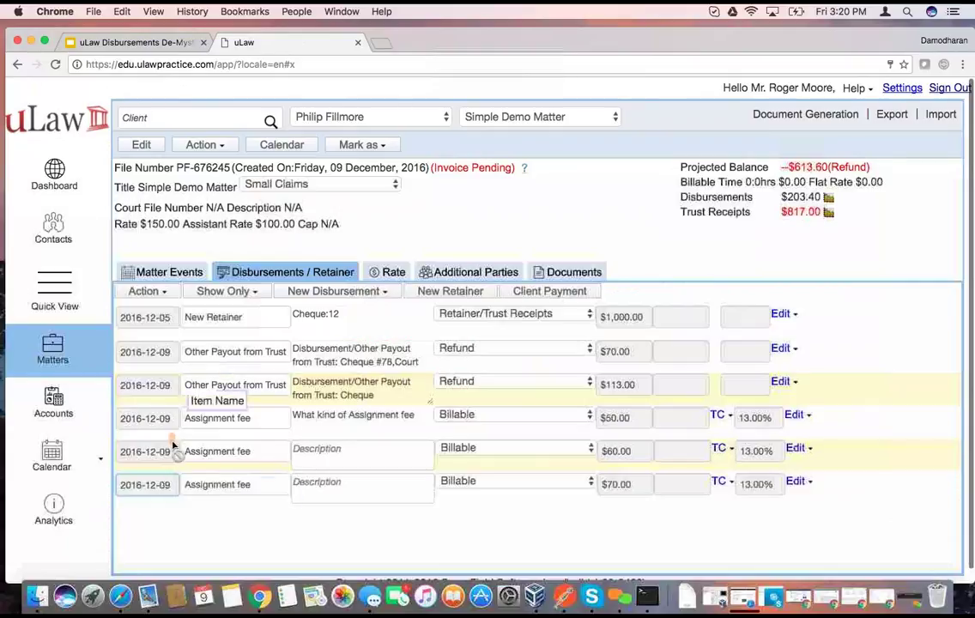
Check the slide on how the money was spent and generate a Pre-Bill invoice preview for the uLaw matter.
click(120, 41)
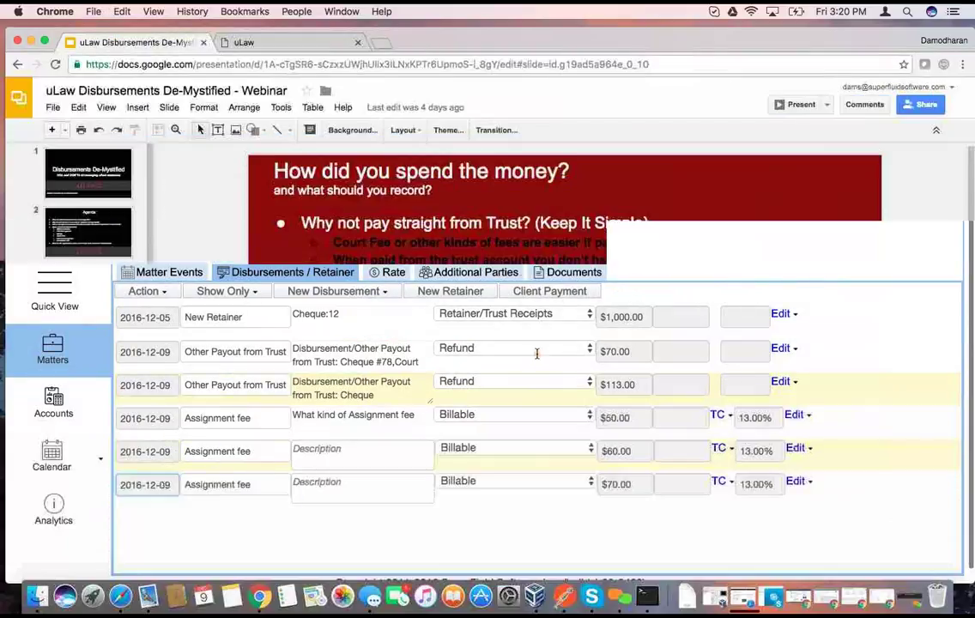
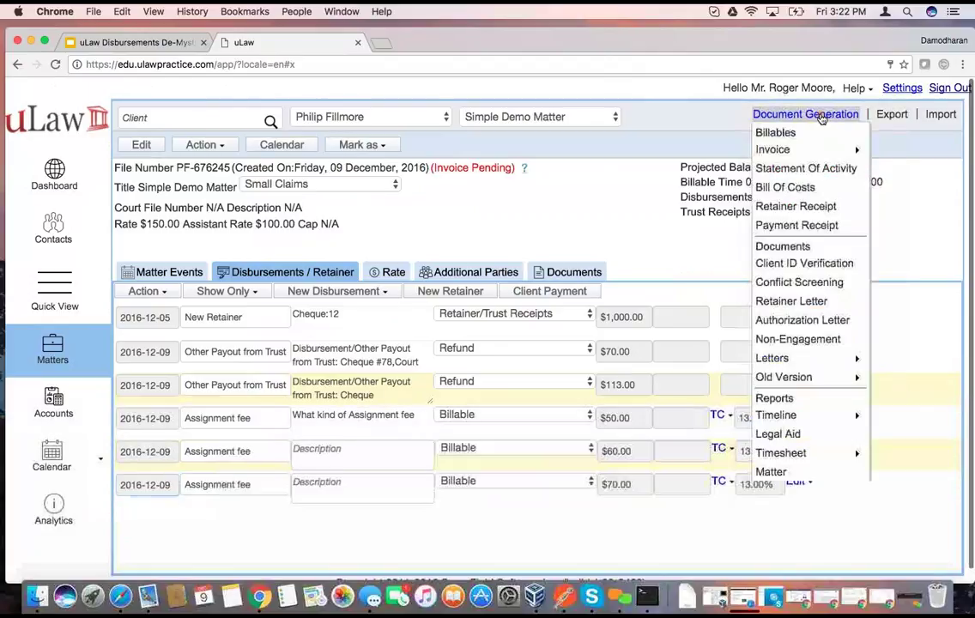
mouse_move(822, 149)
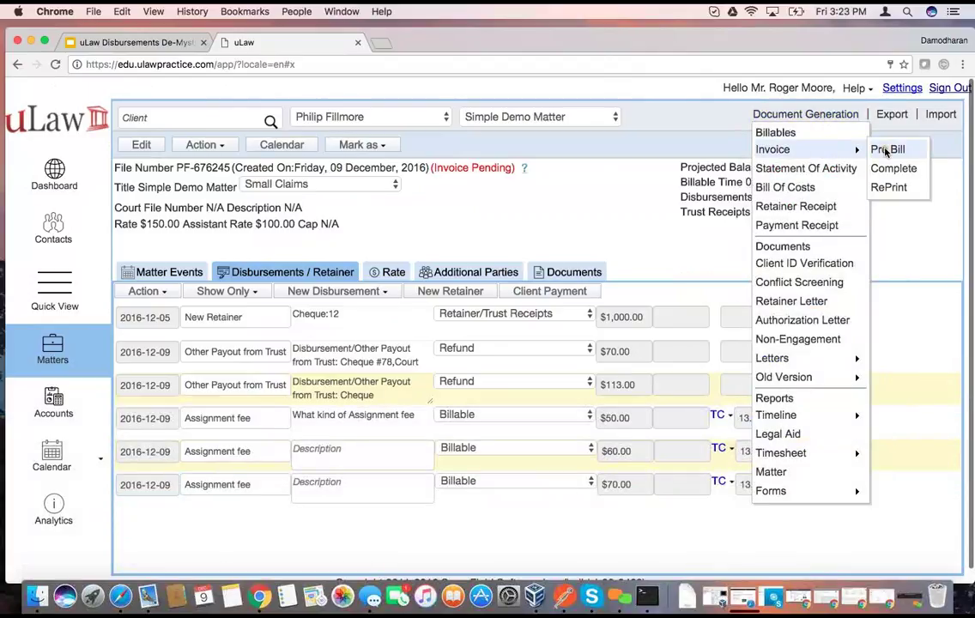
click(886, 150)
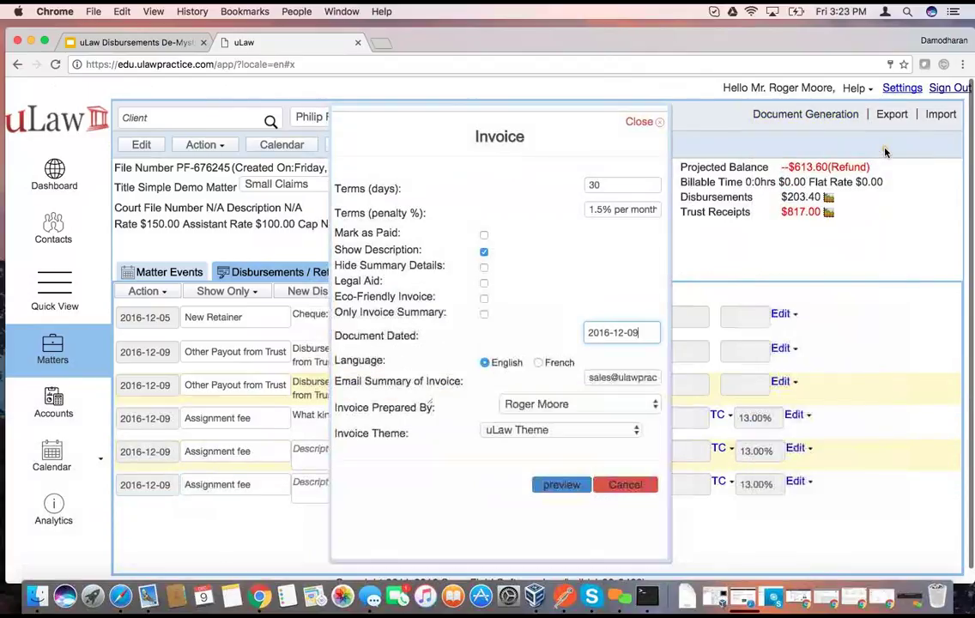
click(562, 485)
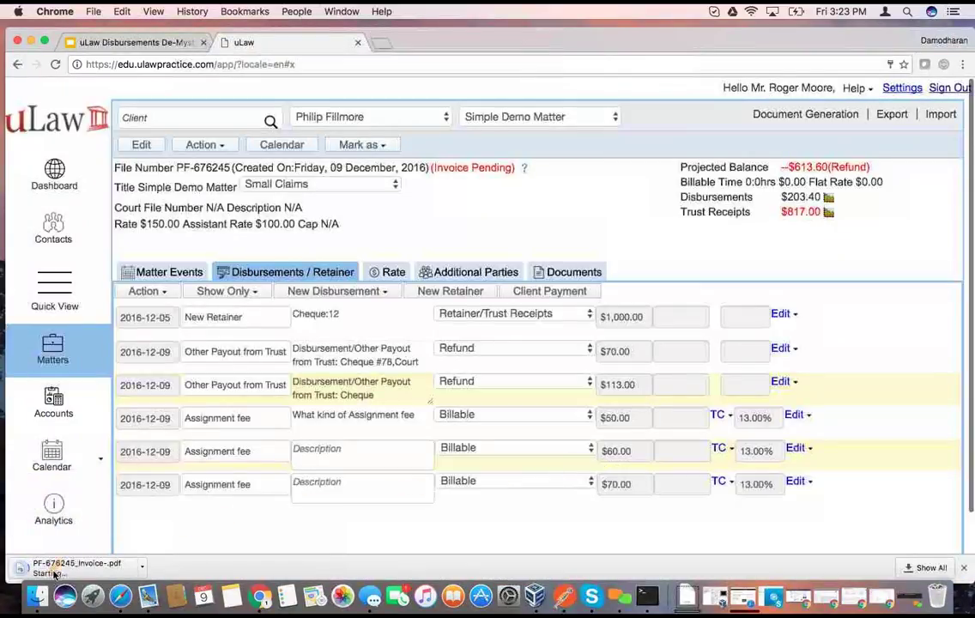
Review the disbursements in the downloaded pre-bill PDF, close it, and check the slide on when to recover the disbursement.
click(105, 568)
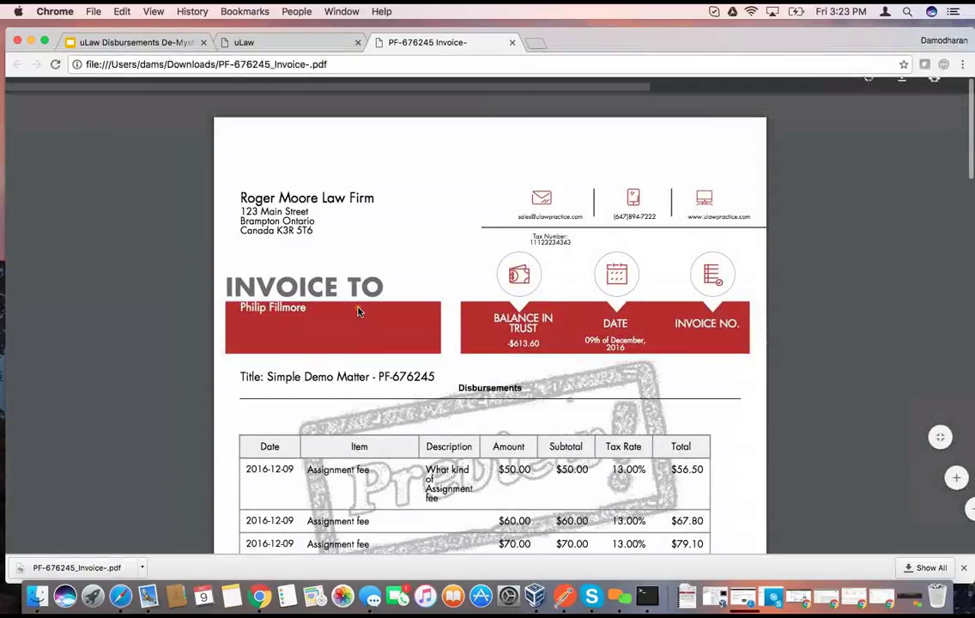
scroll(358, 312, down, 1)
scroll(359, 312, down, 5)
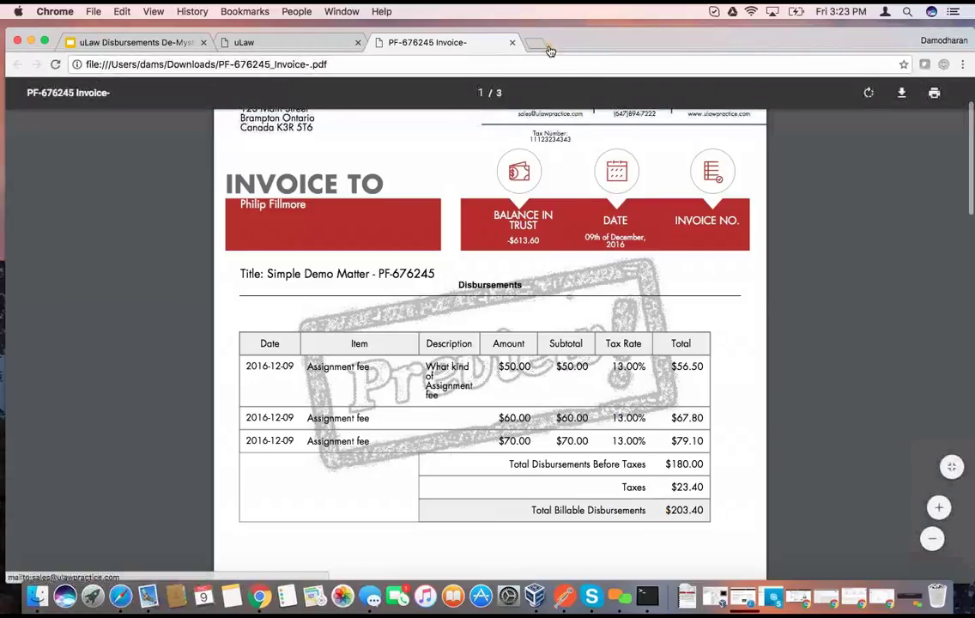
click(512, 42)
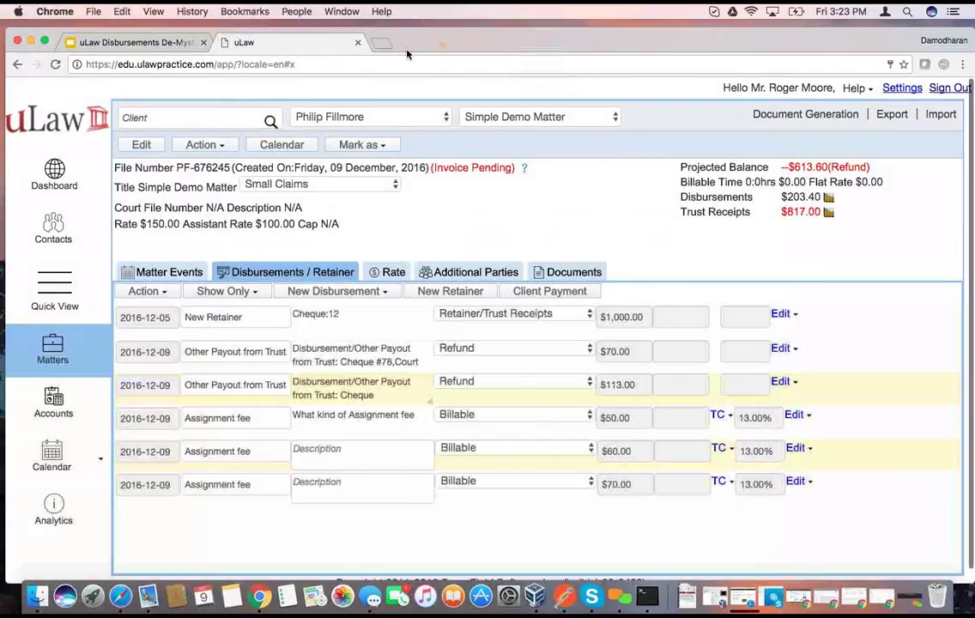
click(137, 42)
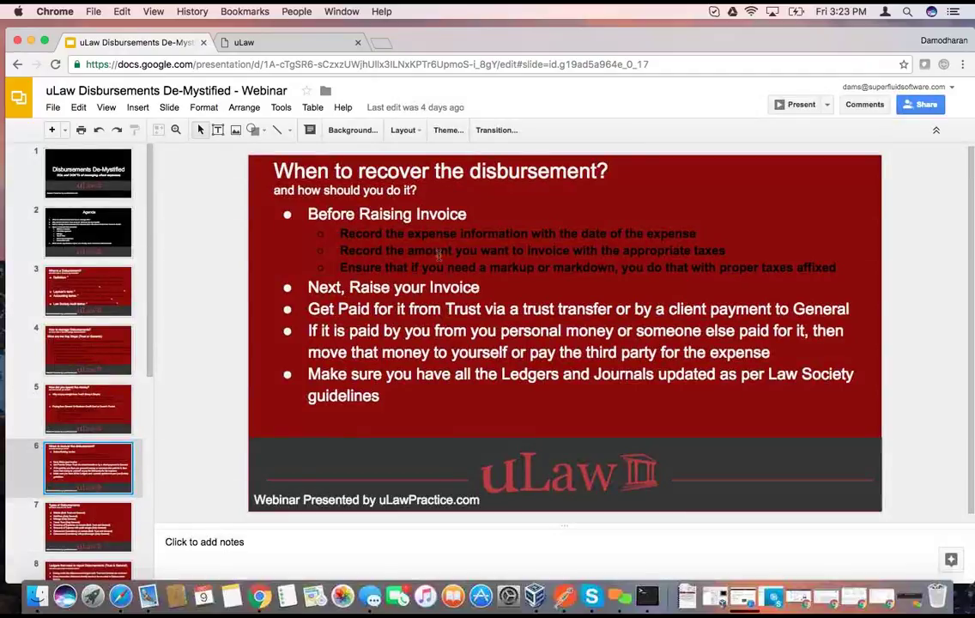
Generate the matter's complete invoice in uLaw marked as paid, and download it.
click(279, 41)
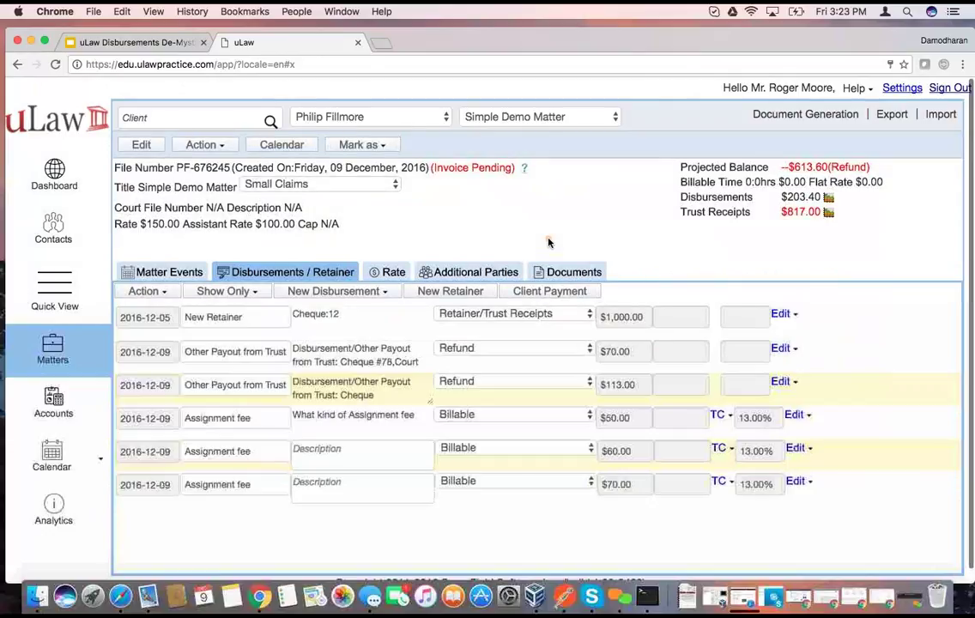
click(805, 114)
mouse_move(779, 133)
click(892, 167)
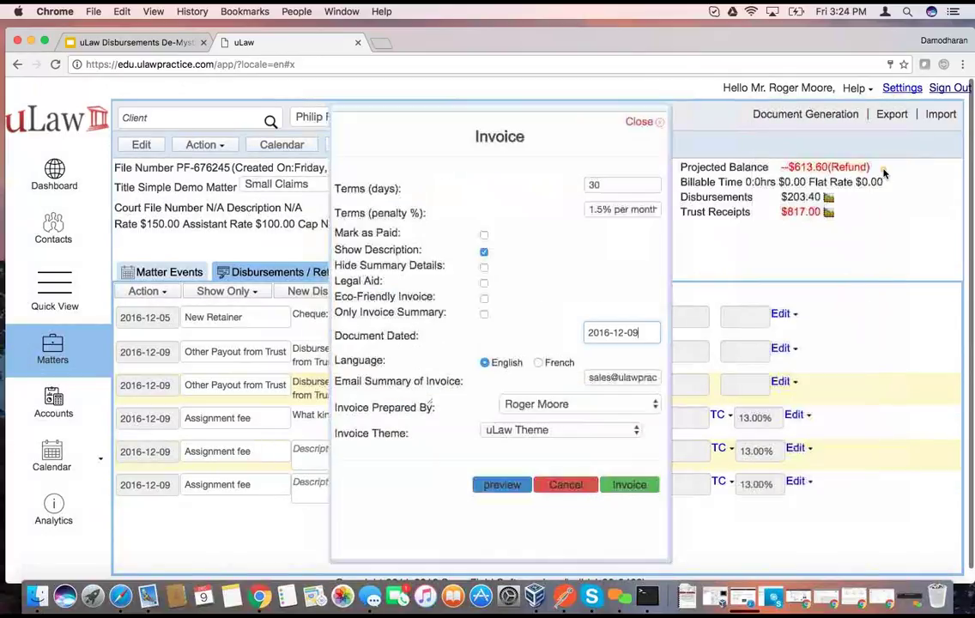
click(483, 233)
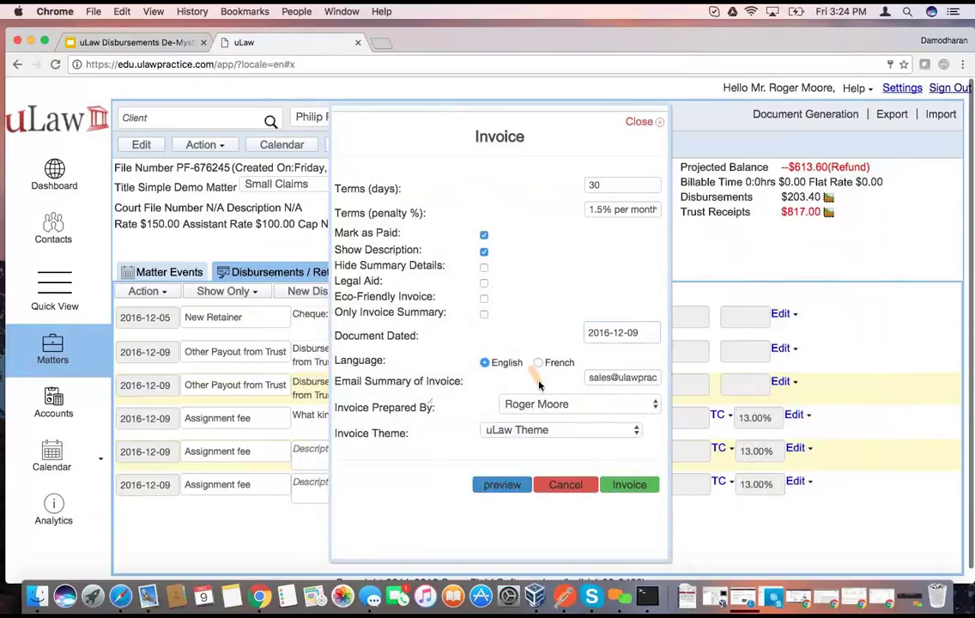
click(626, 484)
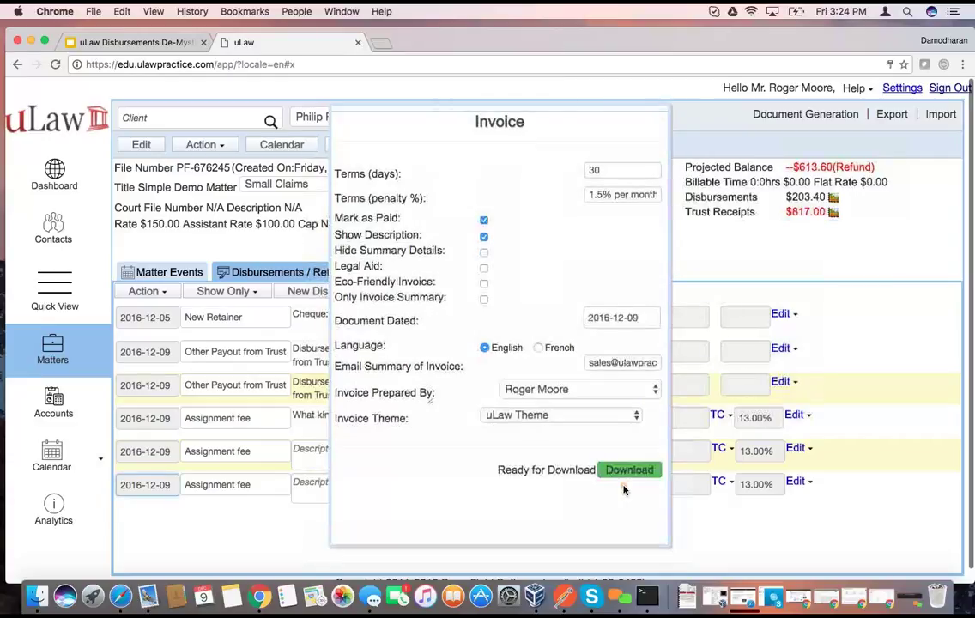
click(625, 470)
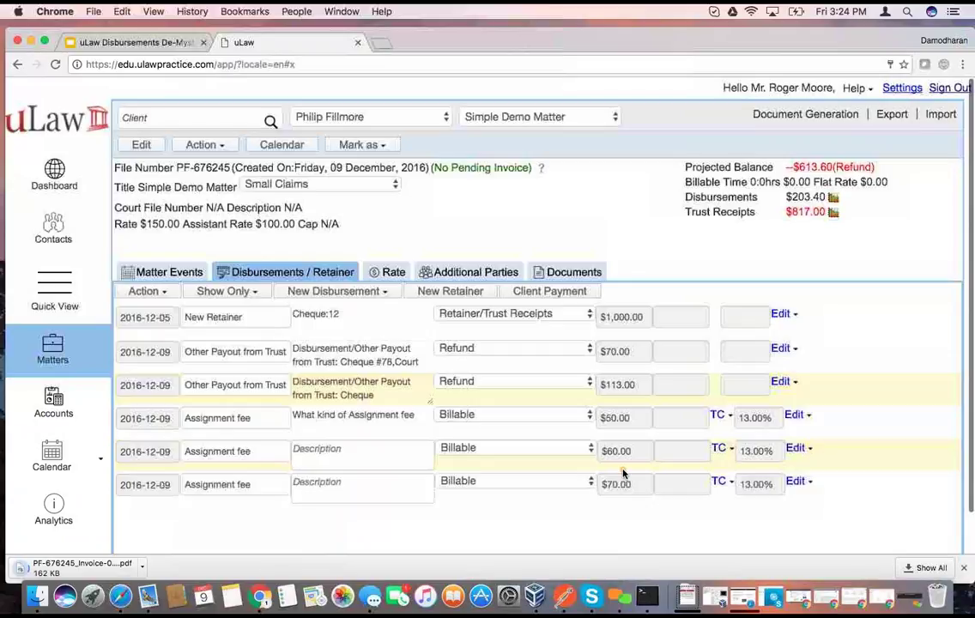
Examine the final invoice PDF for its invoice number, billed disbursements, trust payouts and total billable summary.
click(92, 571)
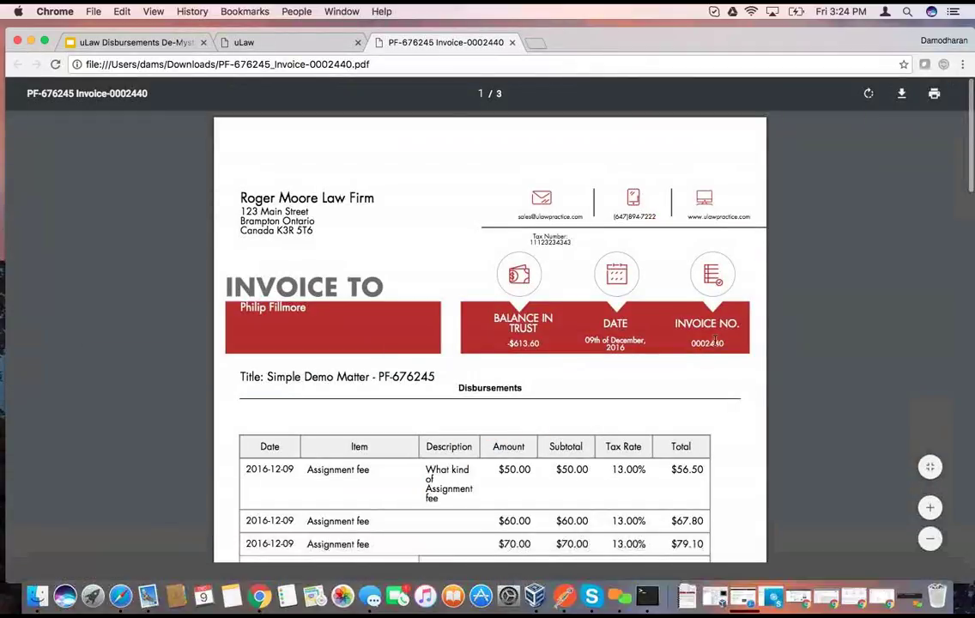
scroll(715, 340, down, 3)
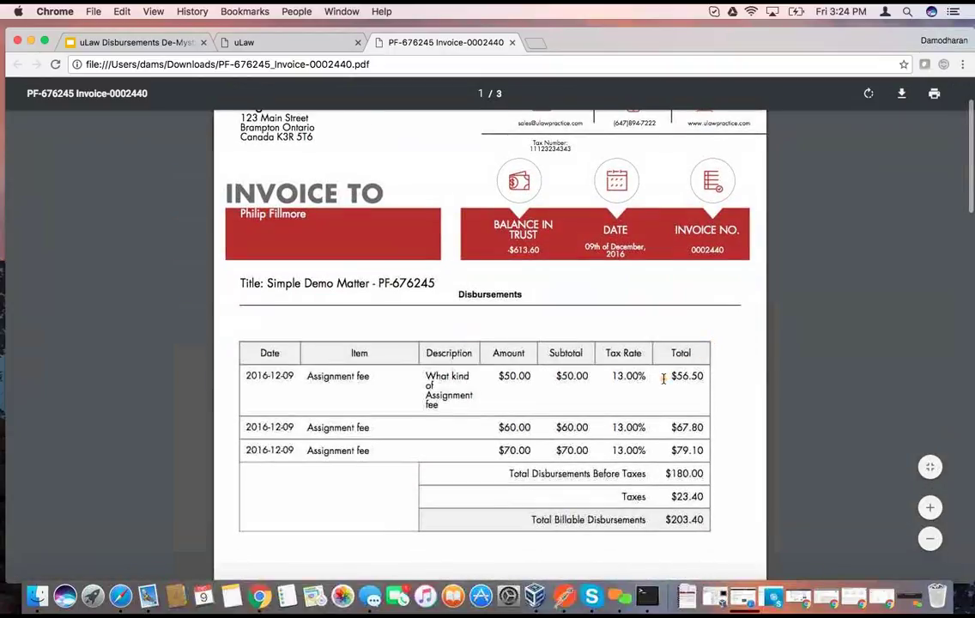
scroll(507, 398, down, 3)
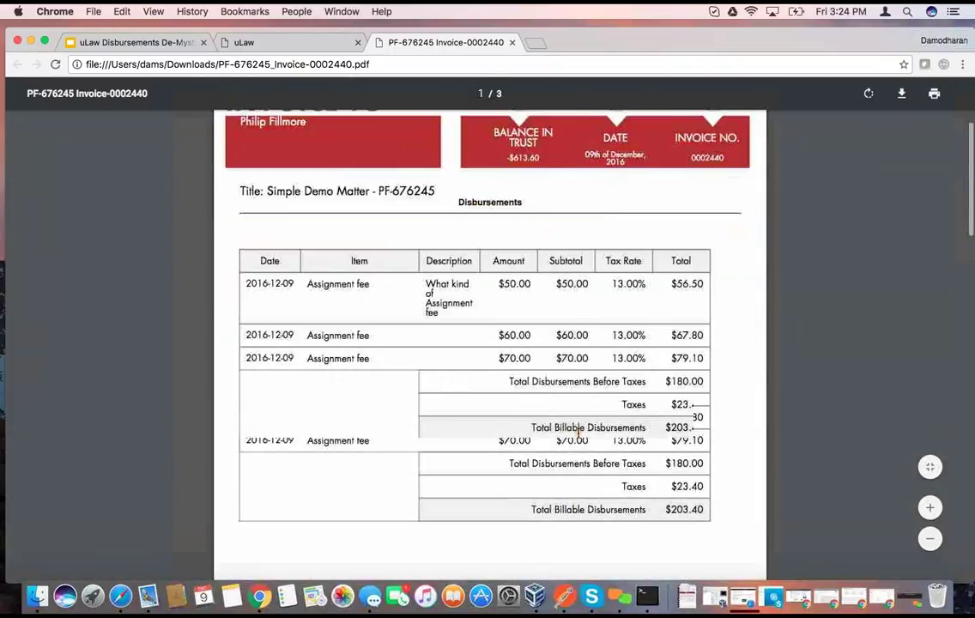
scroll(578, 433, down, 10)
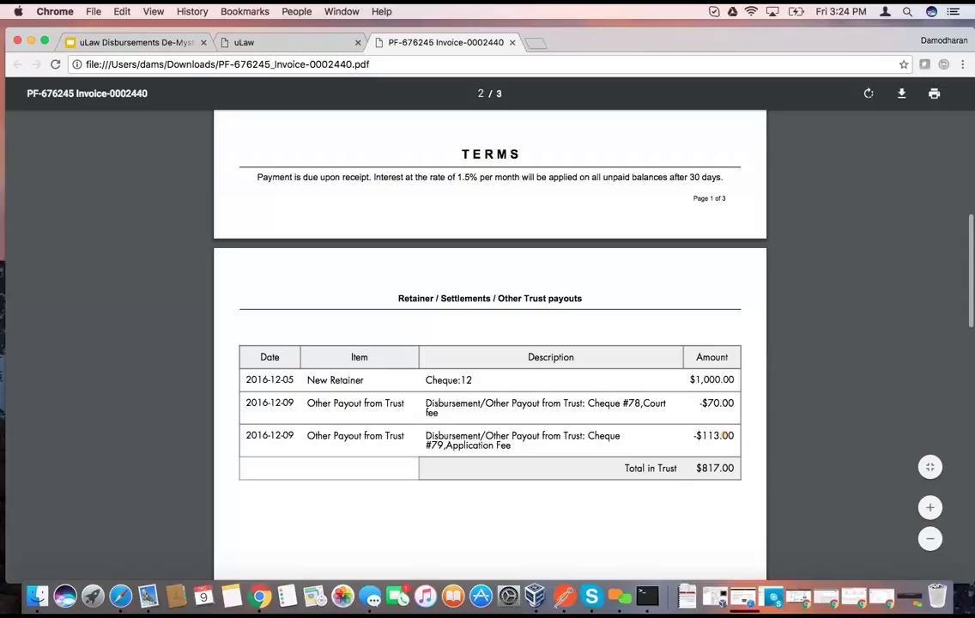
scroll(554, 443, down, 3)
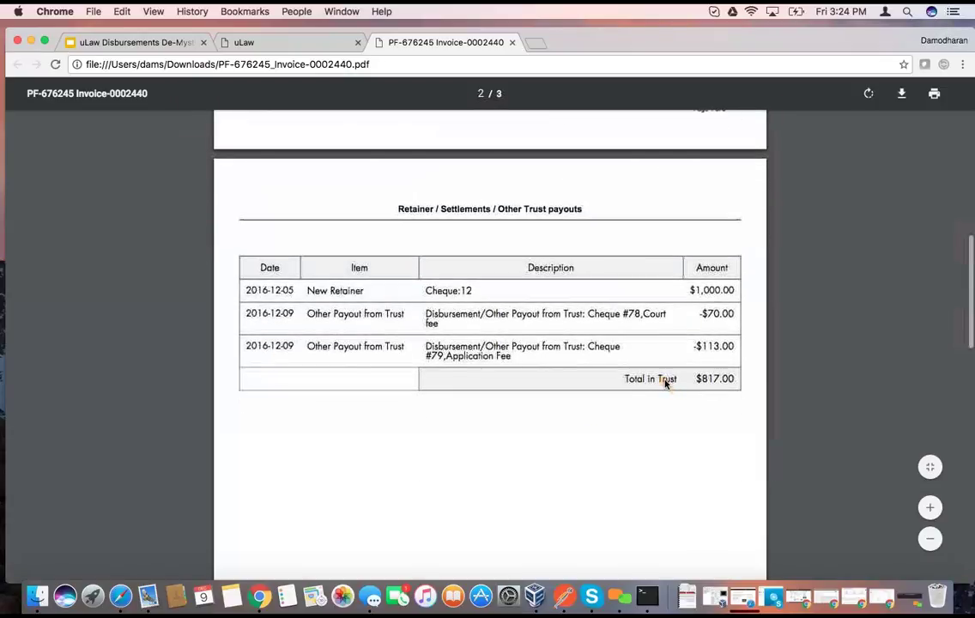
scroll(698, 376, down, 2)
scroll(705, 383, down, 5)
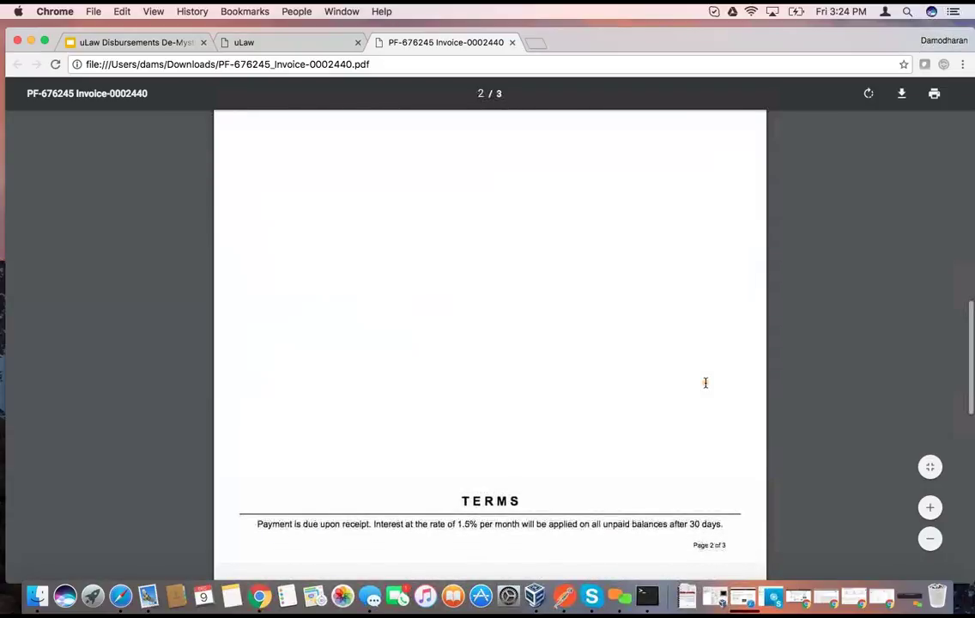
scroll(705, 383, down, 7)
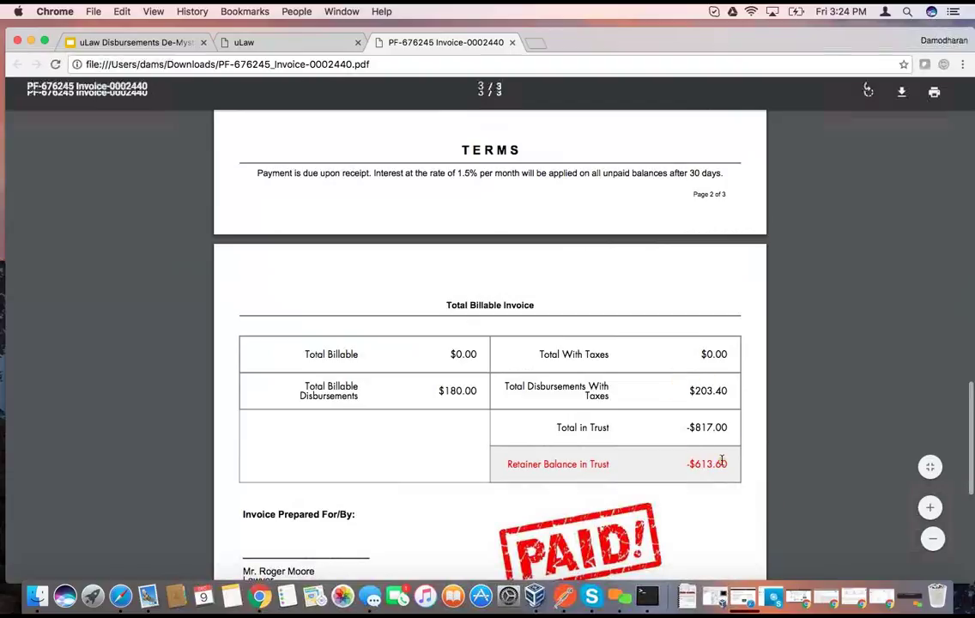
scroll(721, 462, down, 1)
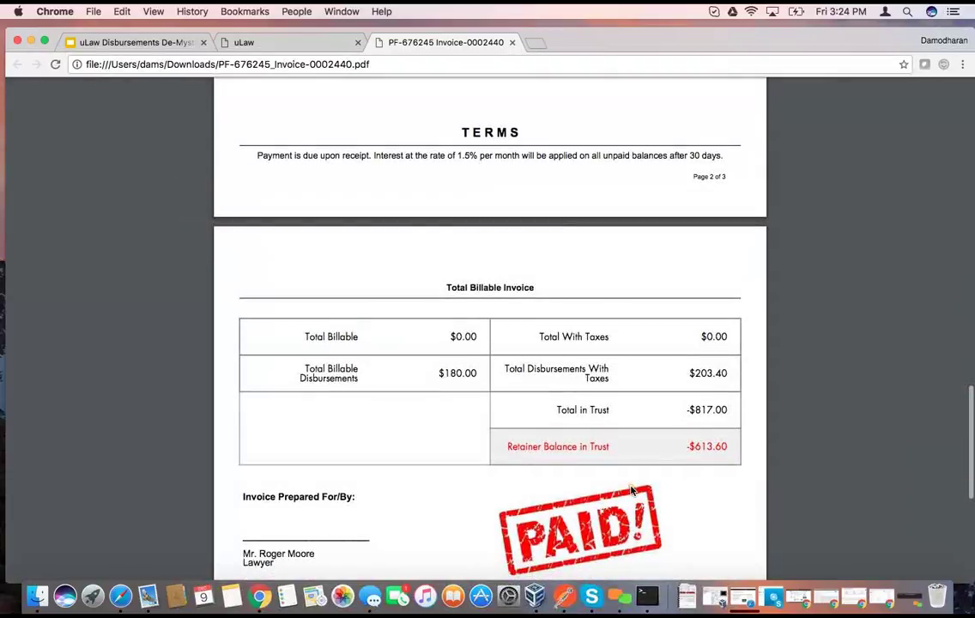
Check the slide on recovering disbursements against the pending trust transfer in the uLaw matter's analytics.
click(131, 45)
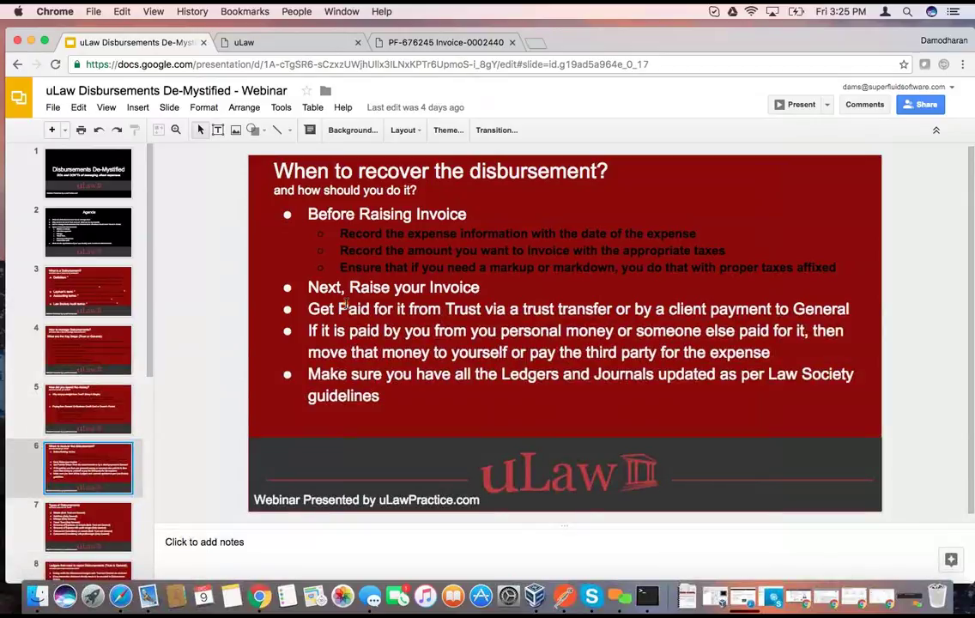
click(327, 43)
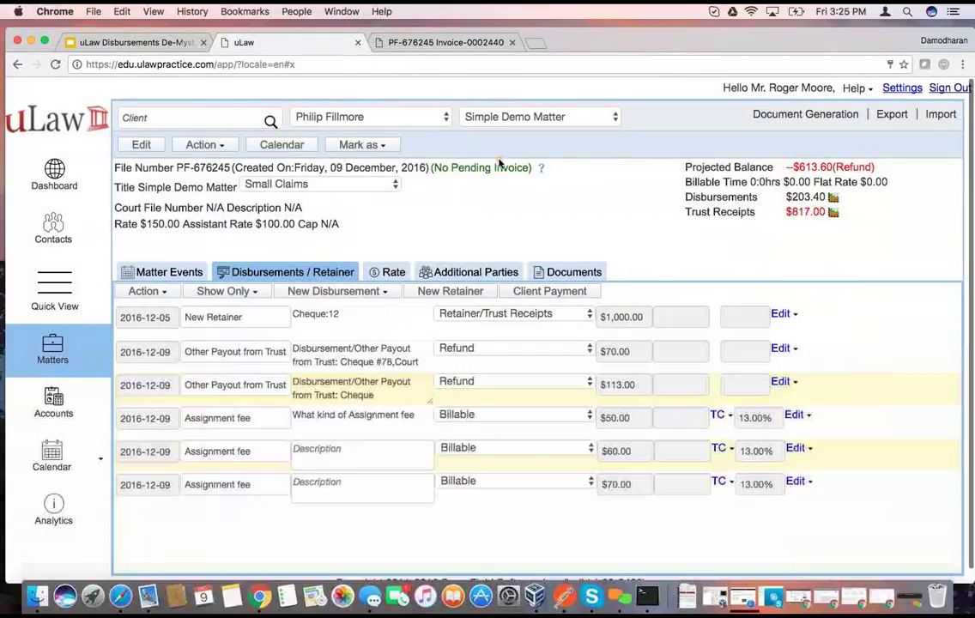
click(542, 171)
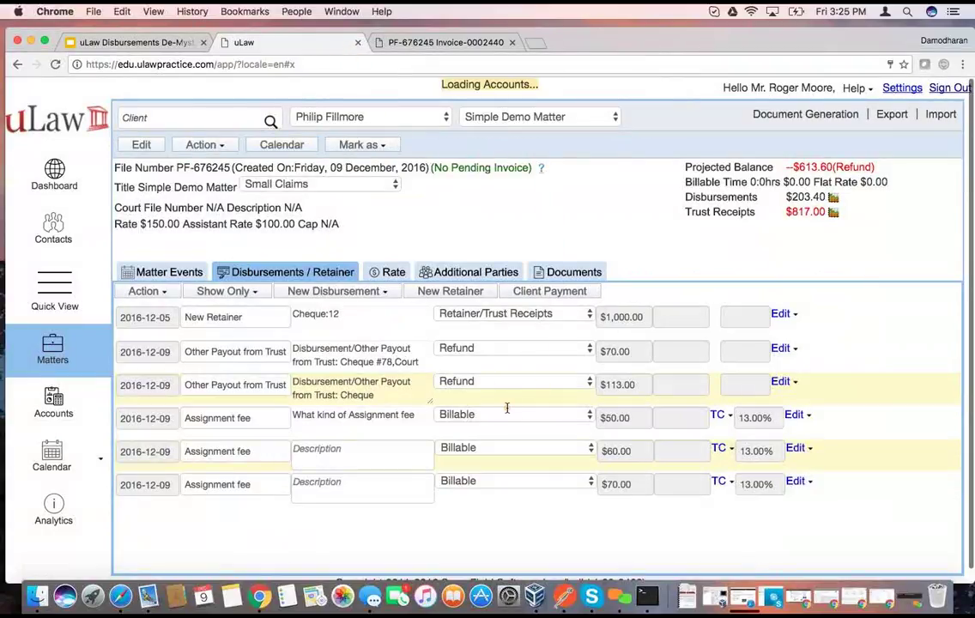
triple_click(515, 520)
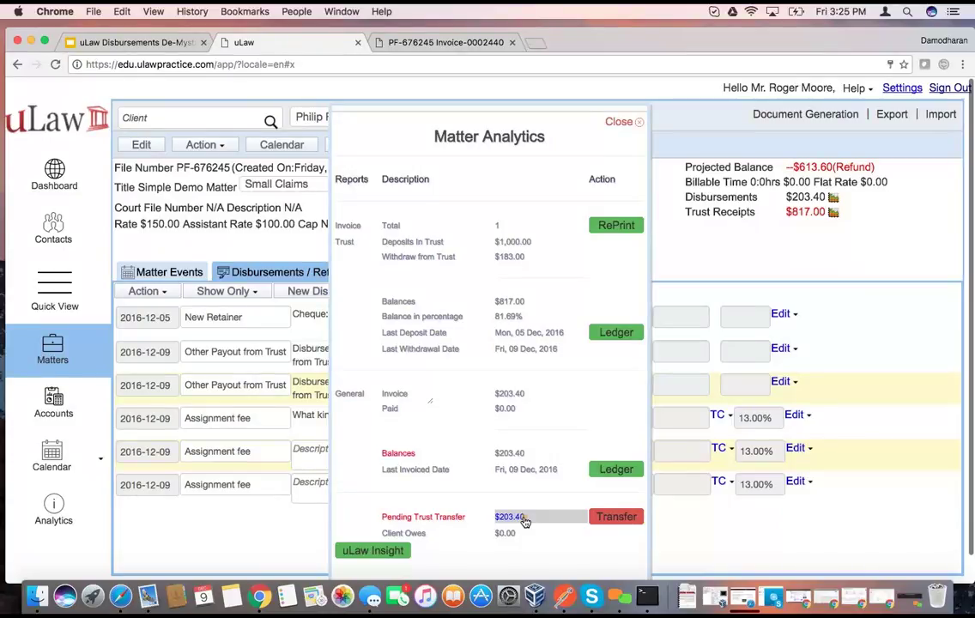
click(153, 44)
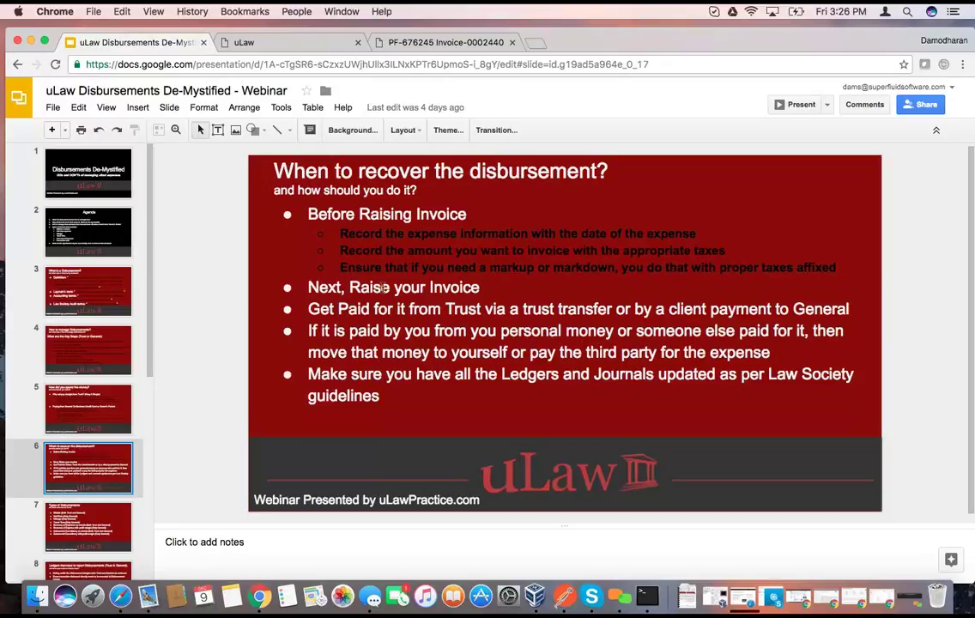
Start the pending trust to general transfer in uLaw with only the $67.80 and $56.50 disbursements selected.
click(285, 44)
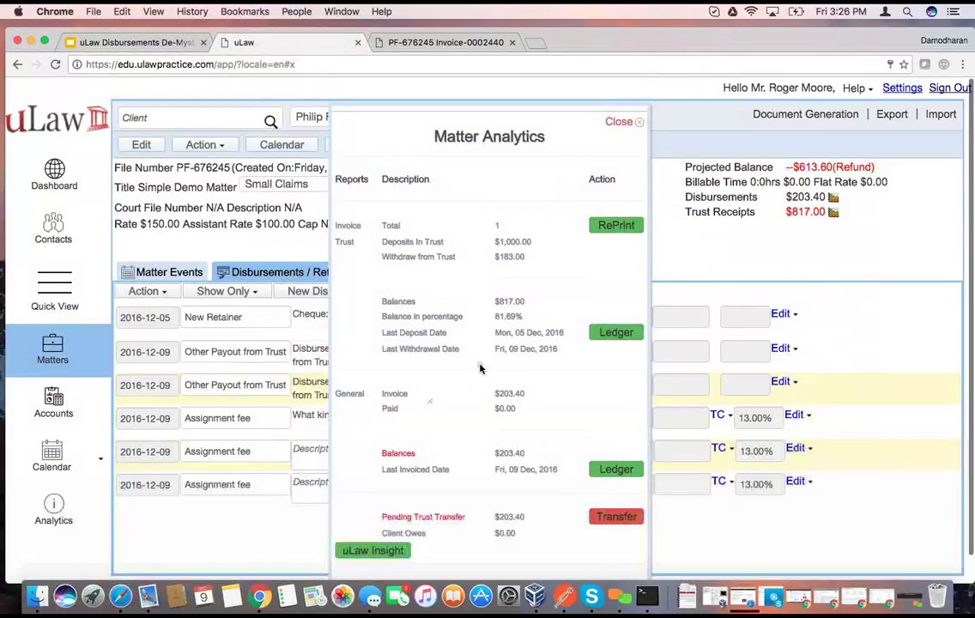
click(615, 516)
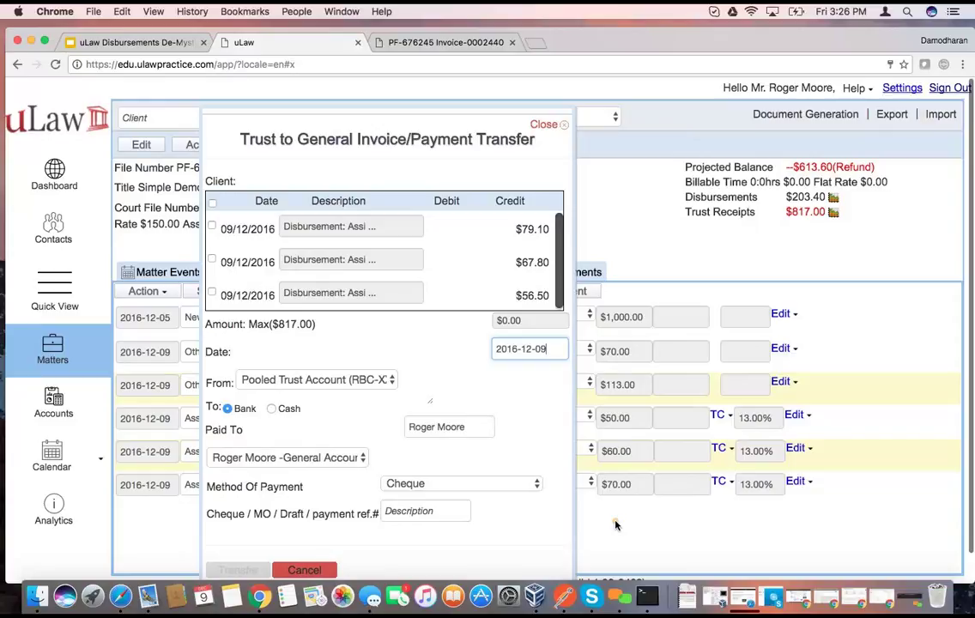
click(212, 258)
click(212, 291)
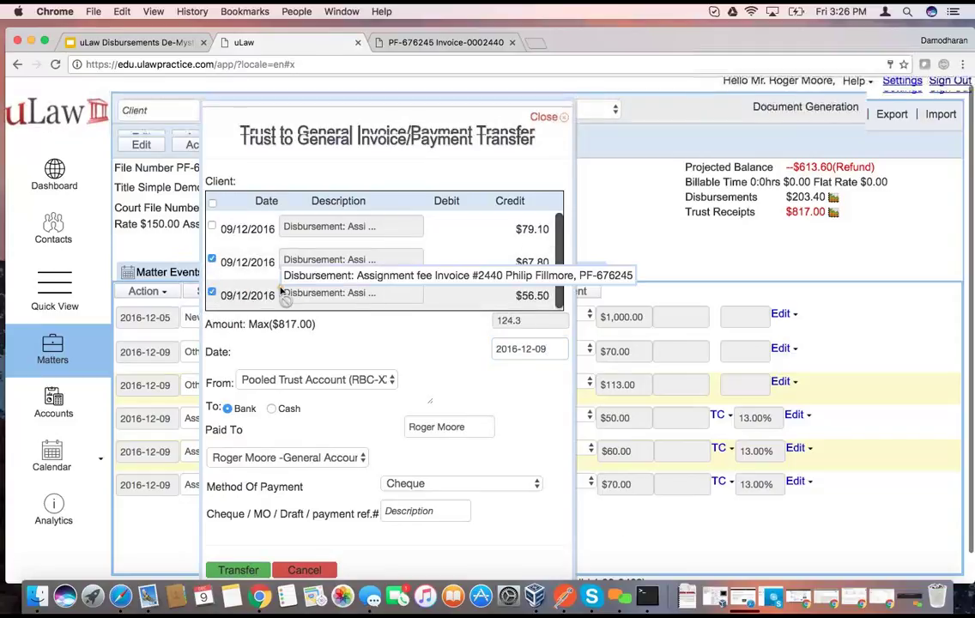
scroll(280, 290, down, 2)
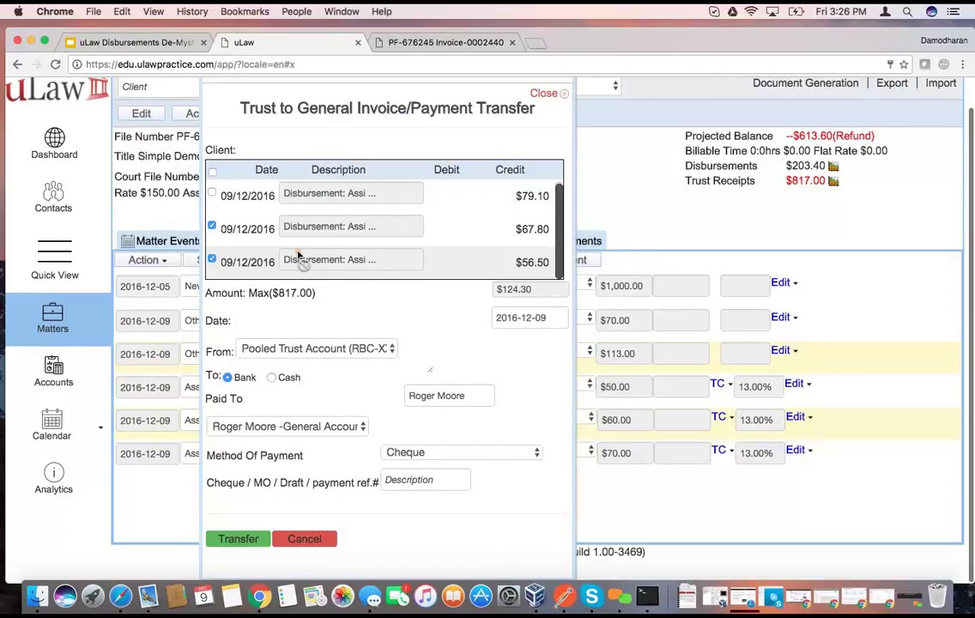
click(213, 193)
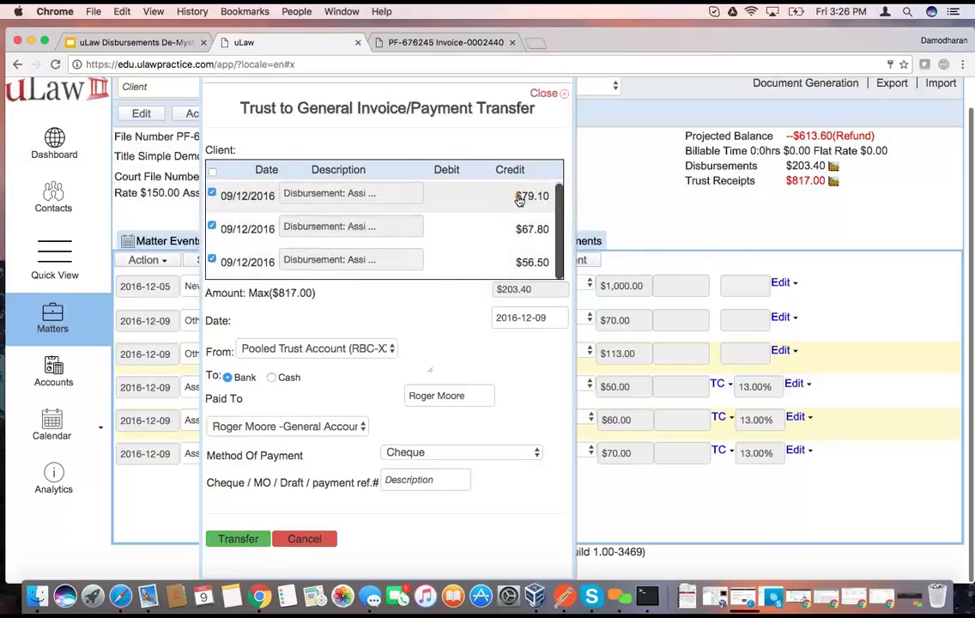
click(212, 194)
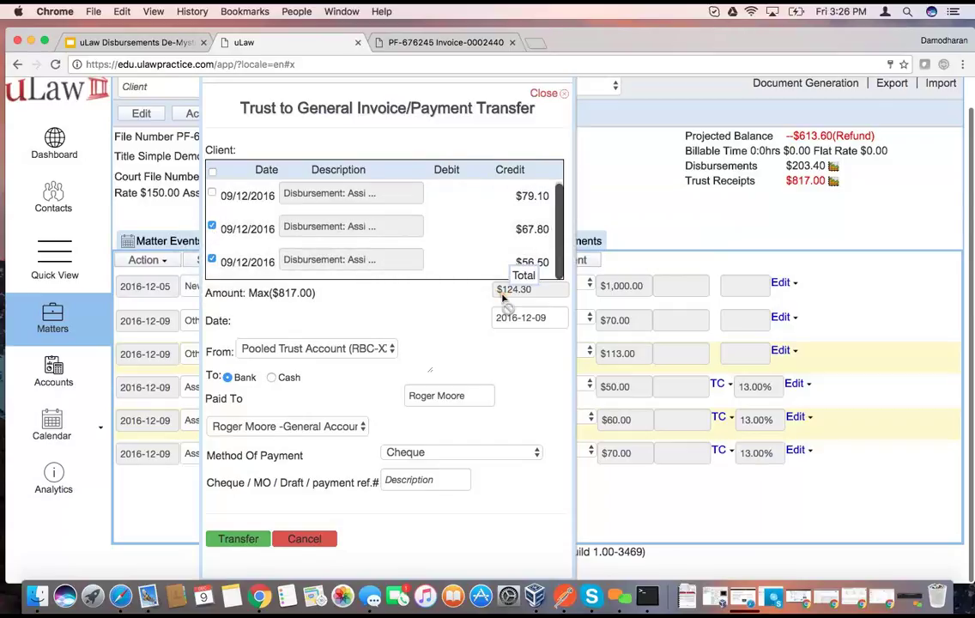
Enter 115 as the cheque reference and carry out the transfer from the pooled trust account to the general account.
click(418, 478)
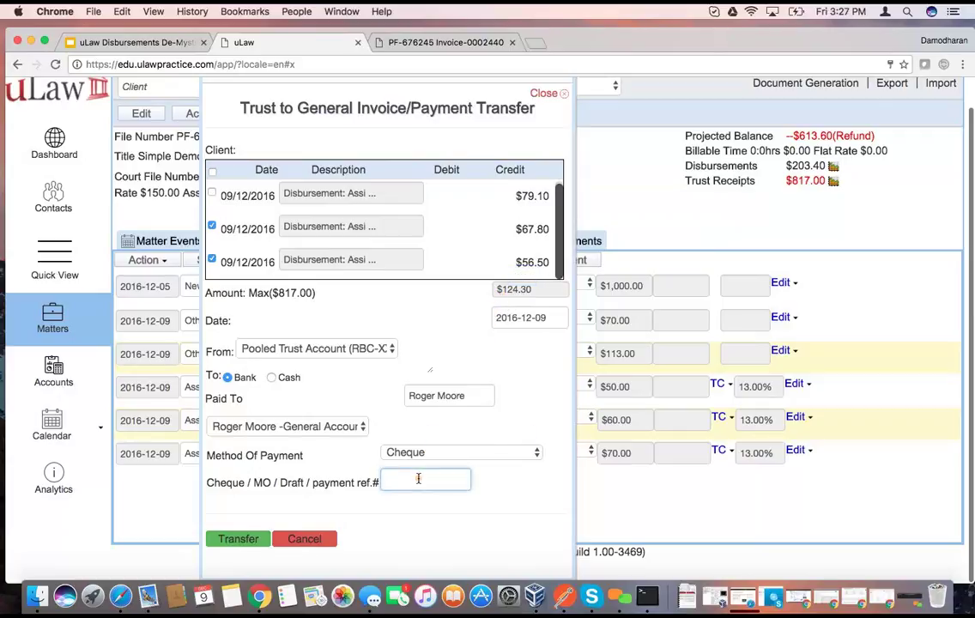
text(115)
click(236, 539)
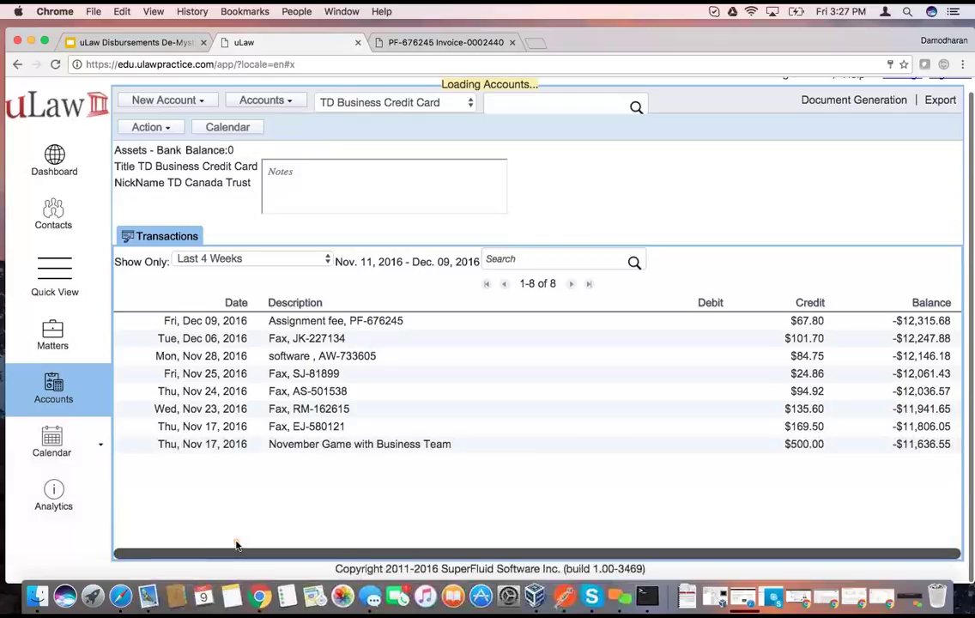
Start the matter's pending trust to general transfer with only the $79.10 disbursement selected.
click(52, 335)
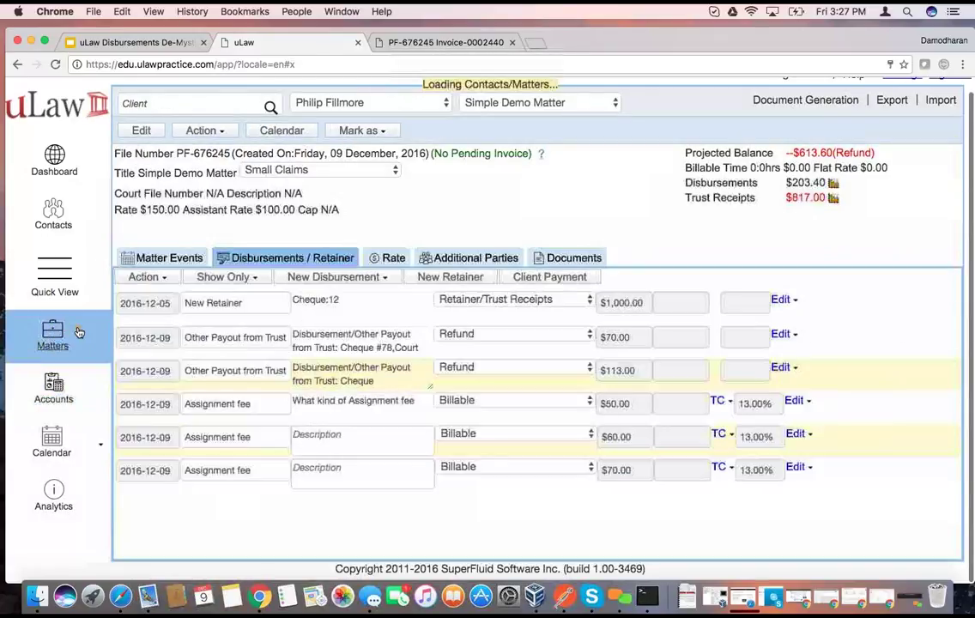
click(542, 157)
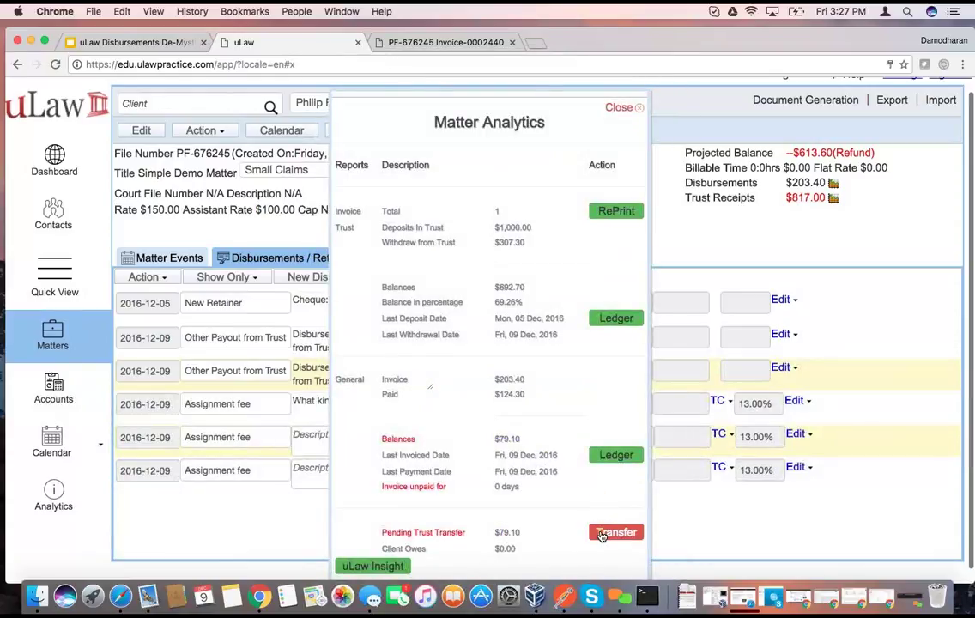
click(615, 532)
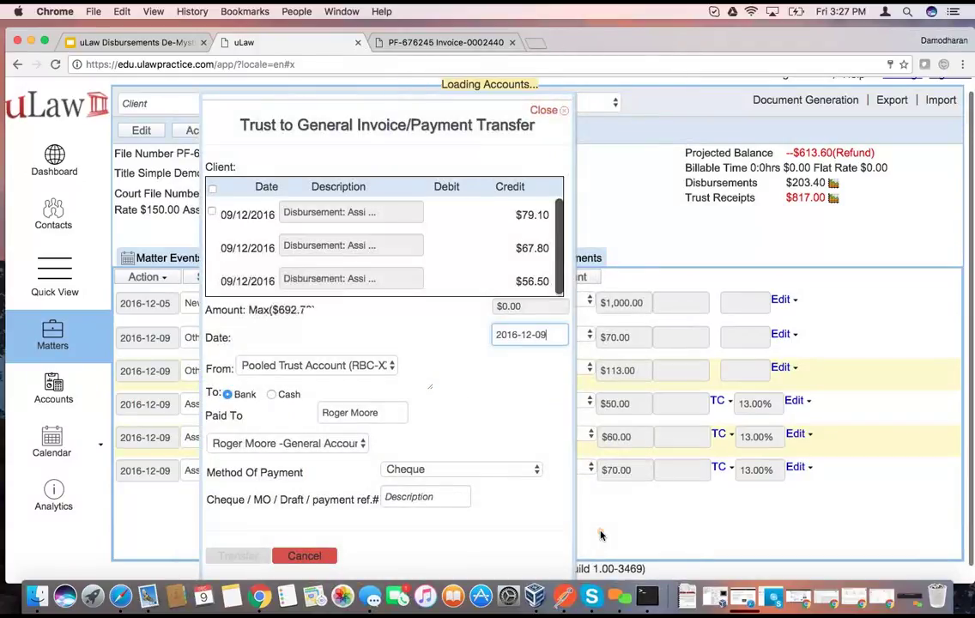
click(212, 212)
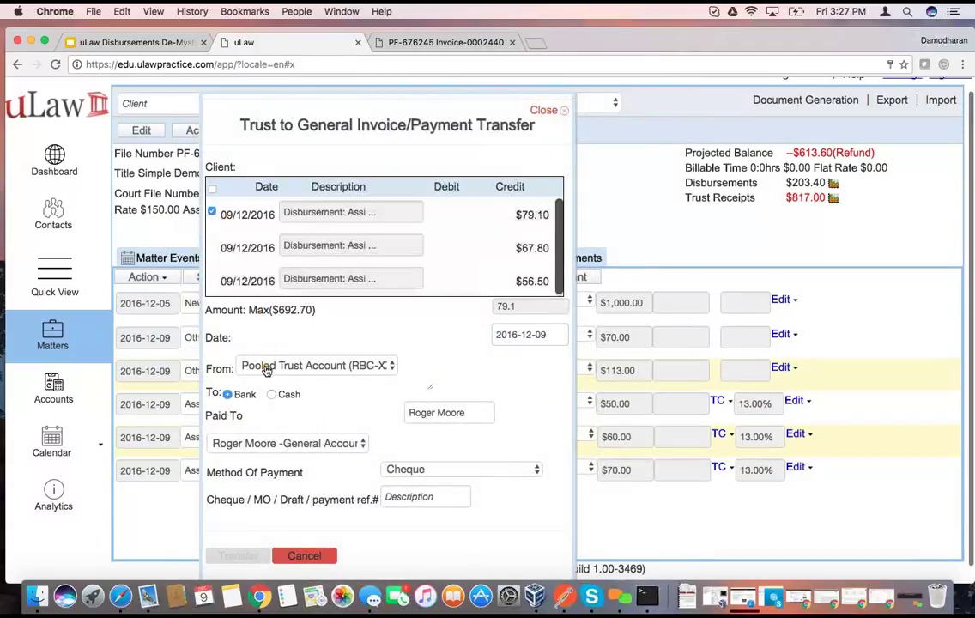
Make it a cash transfer to the Owner's Pocket account and carry it out from the pooled trust account.
click(273, 396)
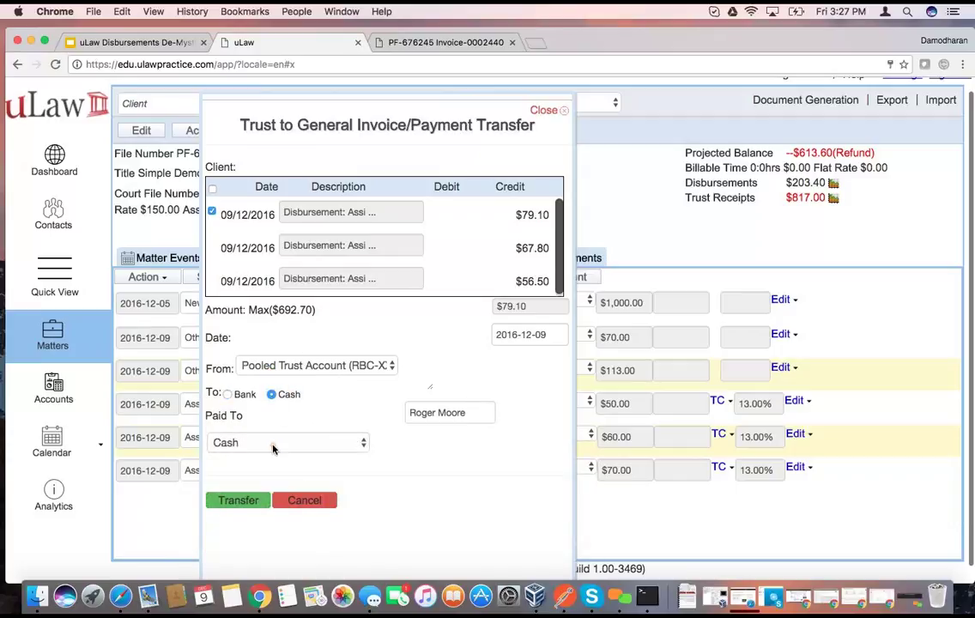
click(272, 444)
click(264, 459)
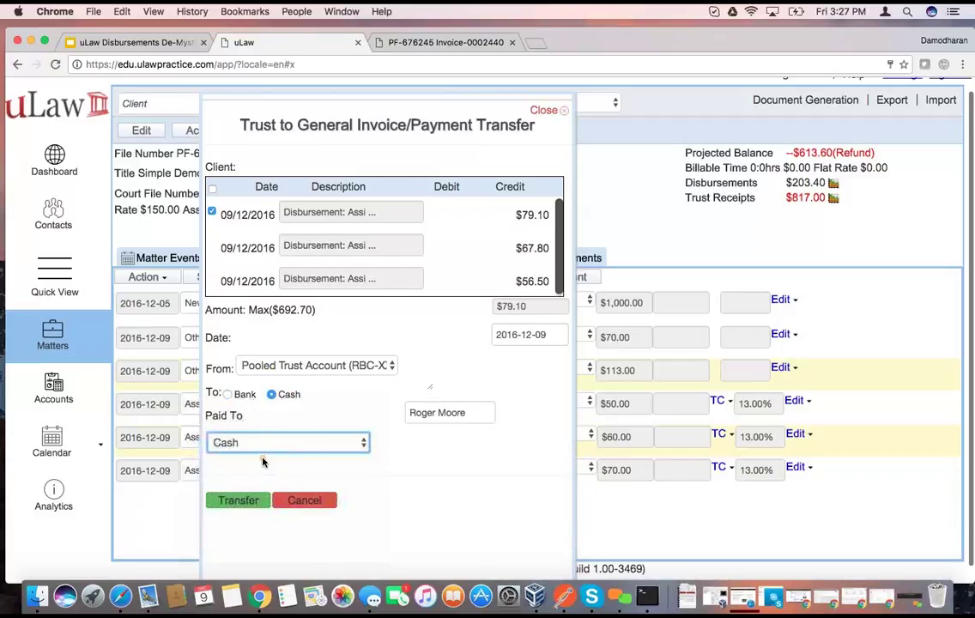
click(232, 503)
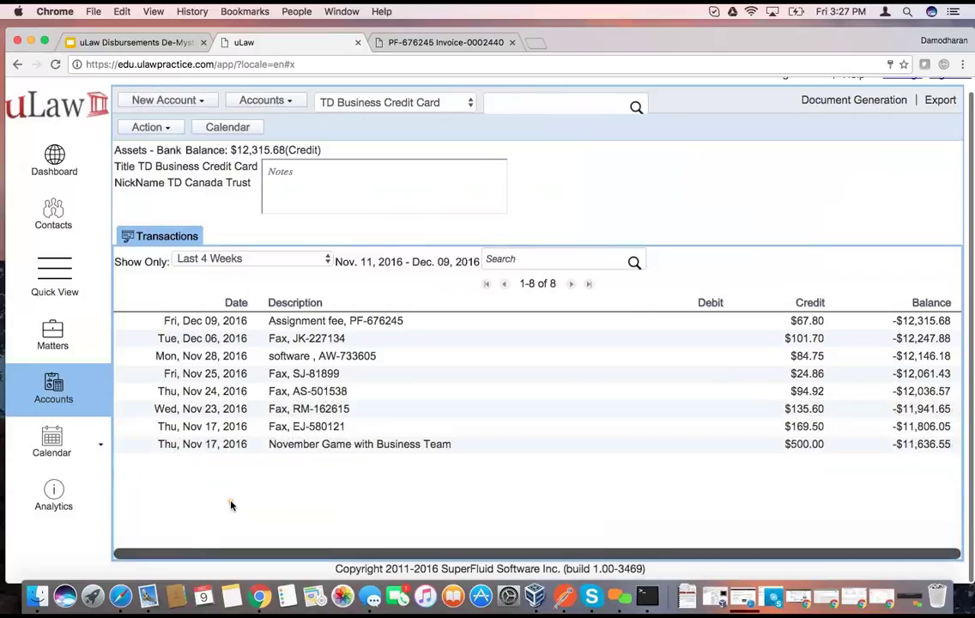
click(53, 344)
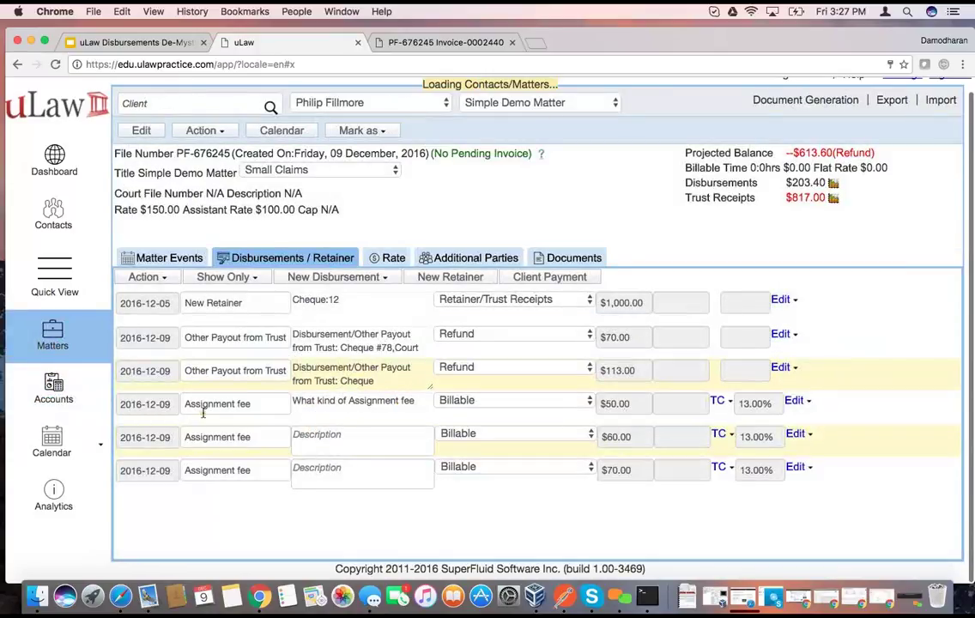
click(827, 102)
mouse_move(861, 134)
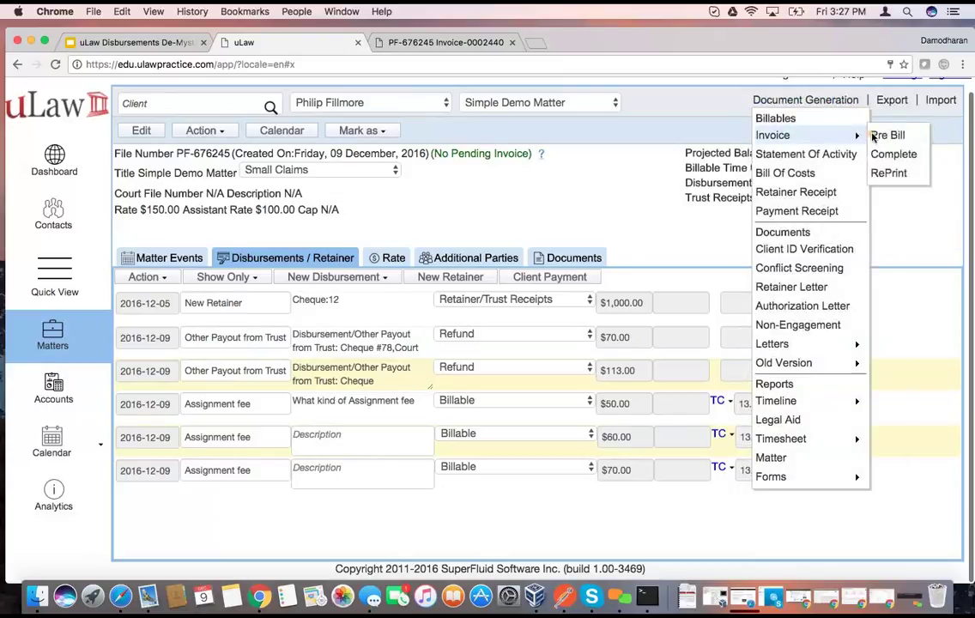
Examine the recent transactions of the general account and Owner's Pocket for the trust transfers of the recovered assignment fees.
click(52, 391)
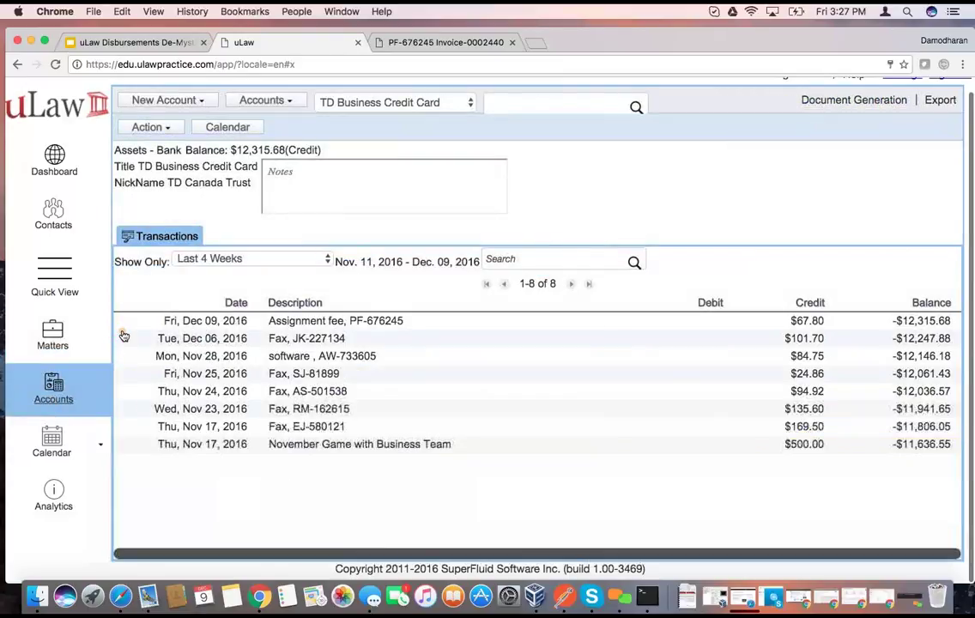
click(444, 109)
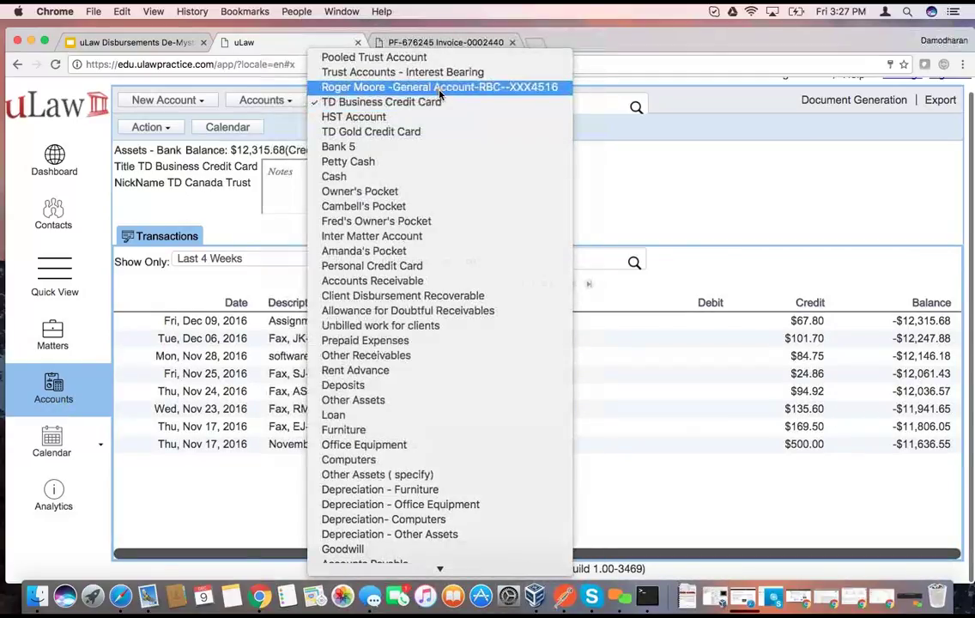
click(440, 89)
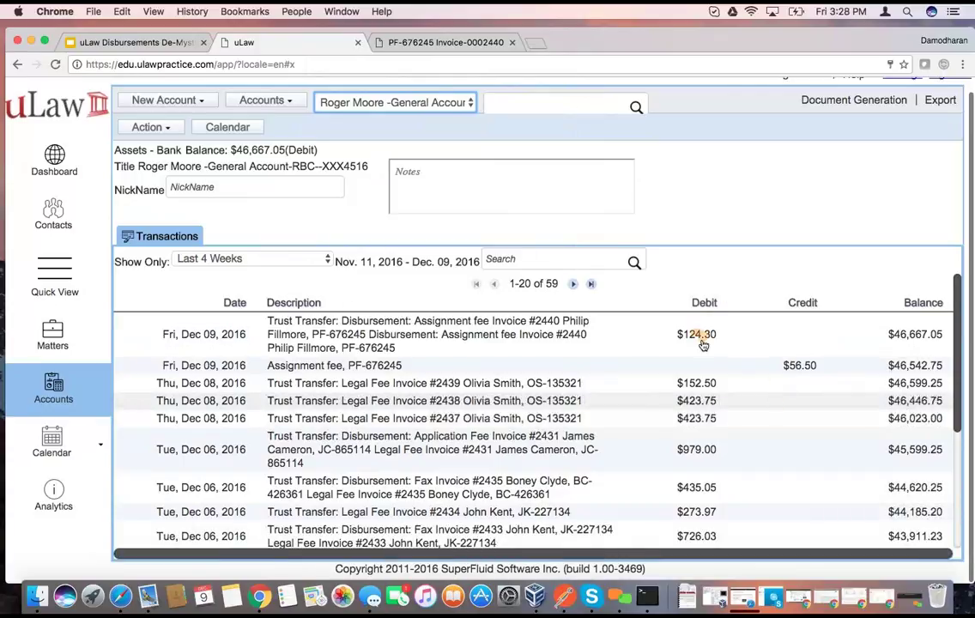
click(431, 108)
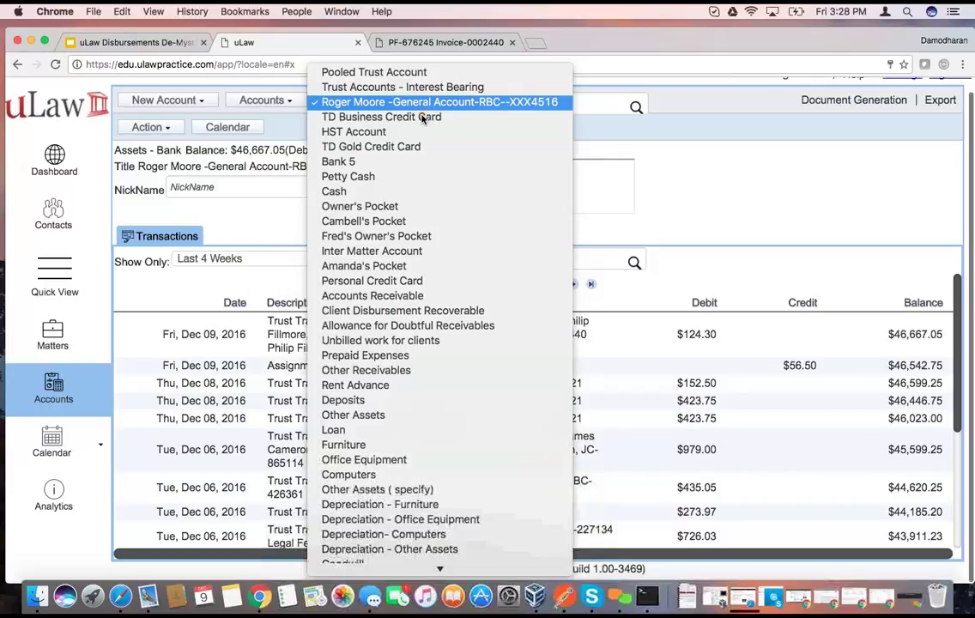
click(406, 207)
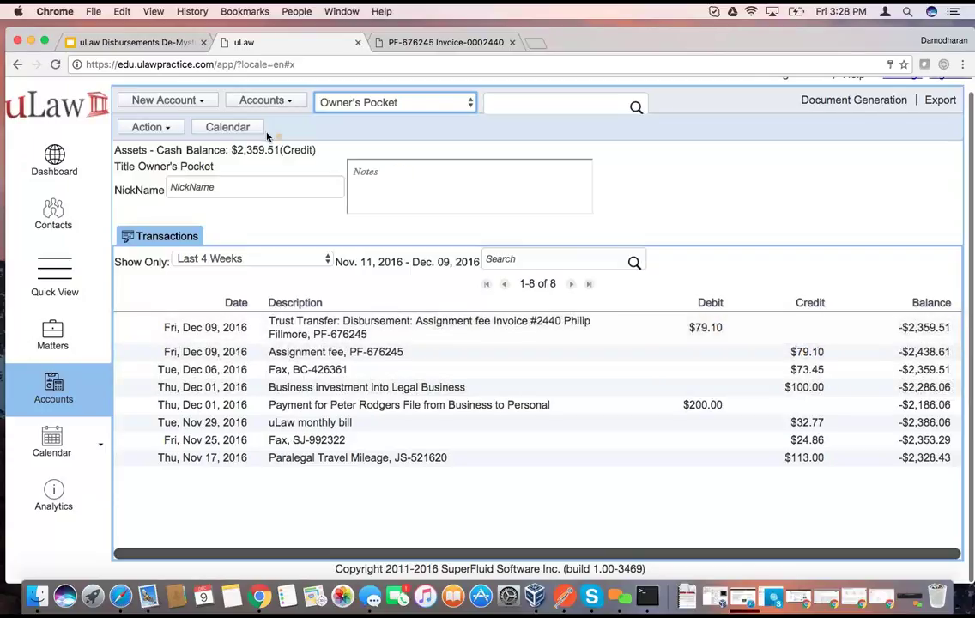
Switch to the Google Slides deck and read the Types of Disbursements slide.
click(146, 43)
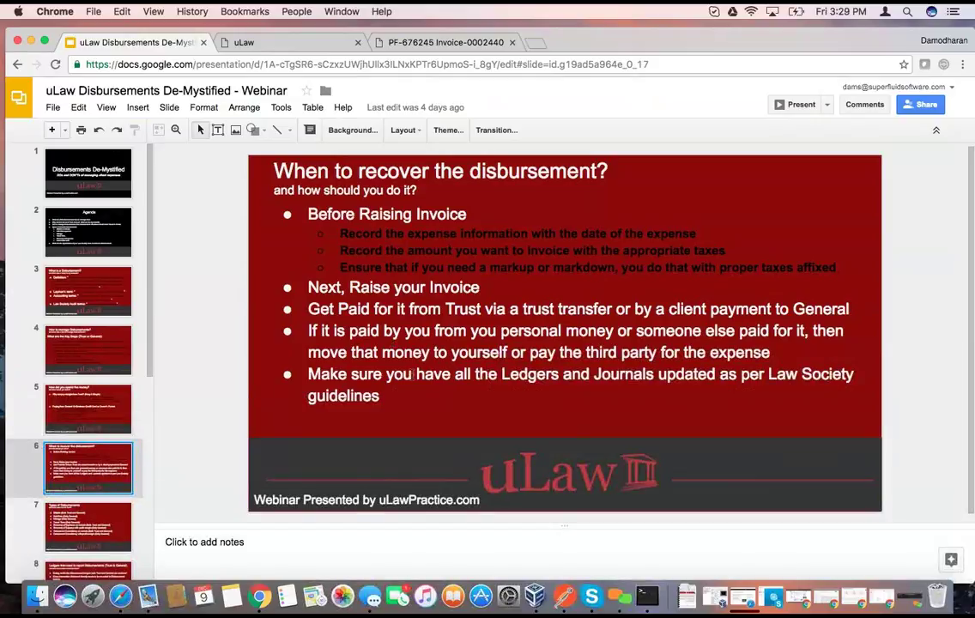
click(108, 512)
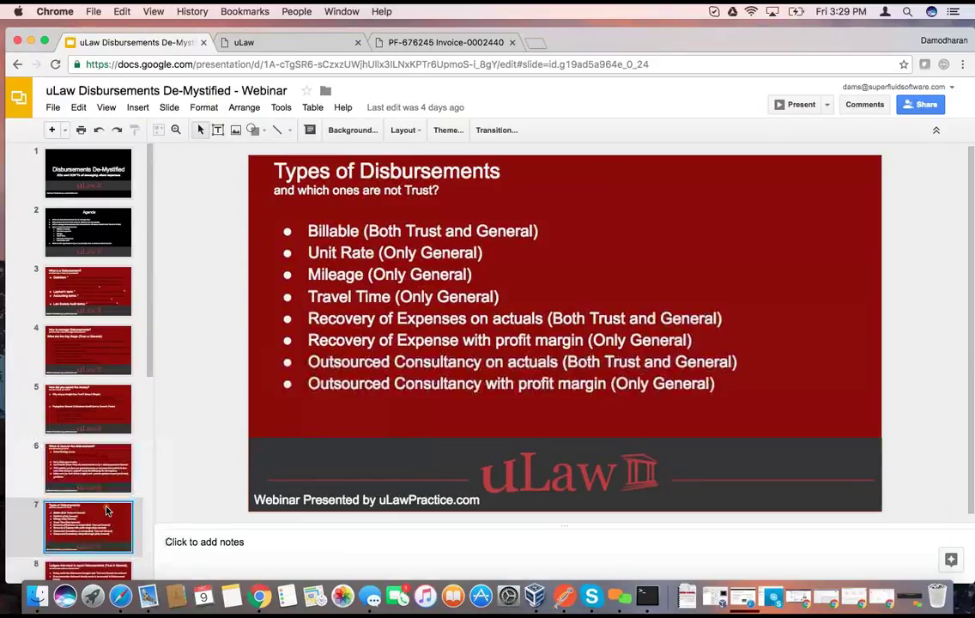
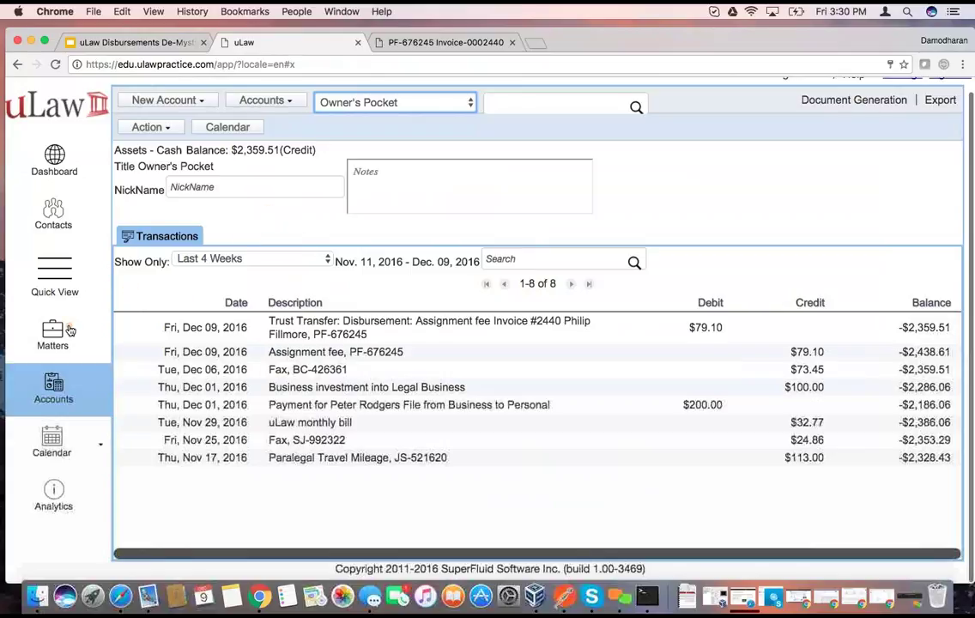
Back in uLaw, start a new disbursement paid from general on the demo matter with Fax as the item.
click(53, 330)
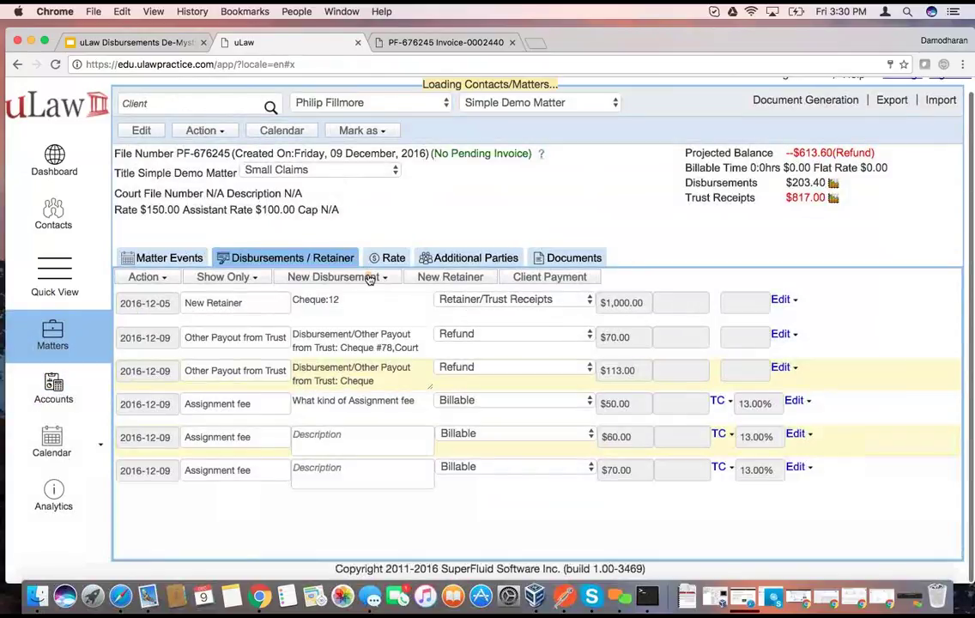
click(364, 278)
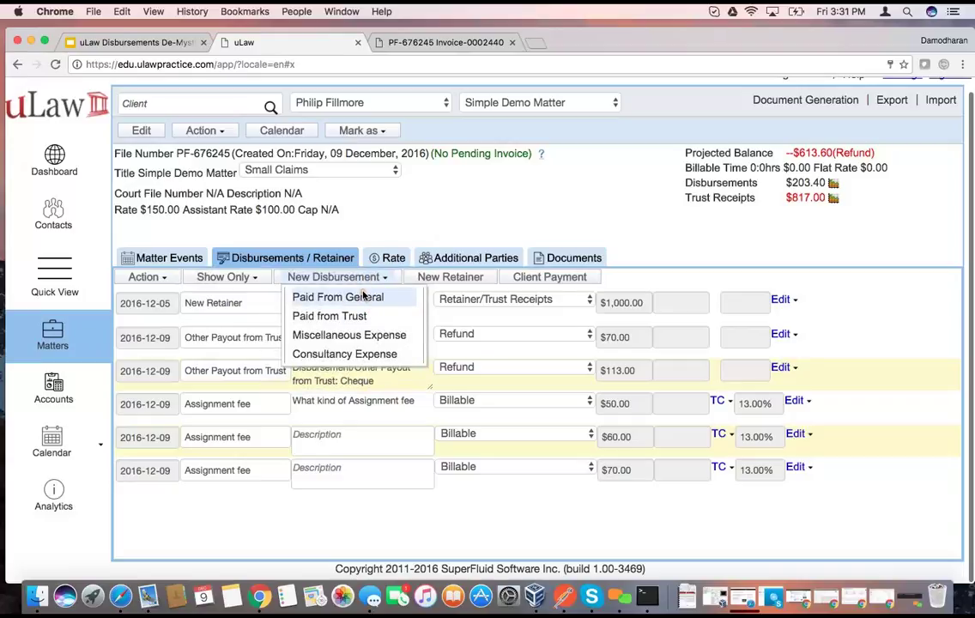
click(363, 297)
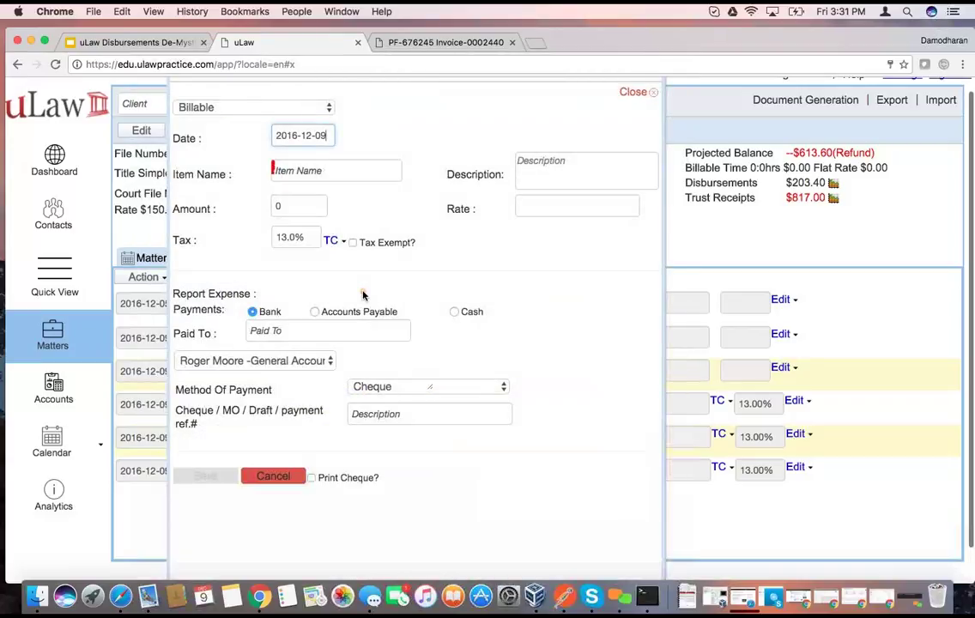
click(283, 169)
text(fax)
click(311, 195)
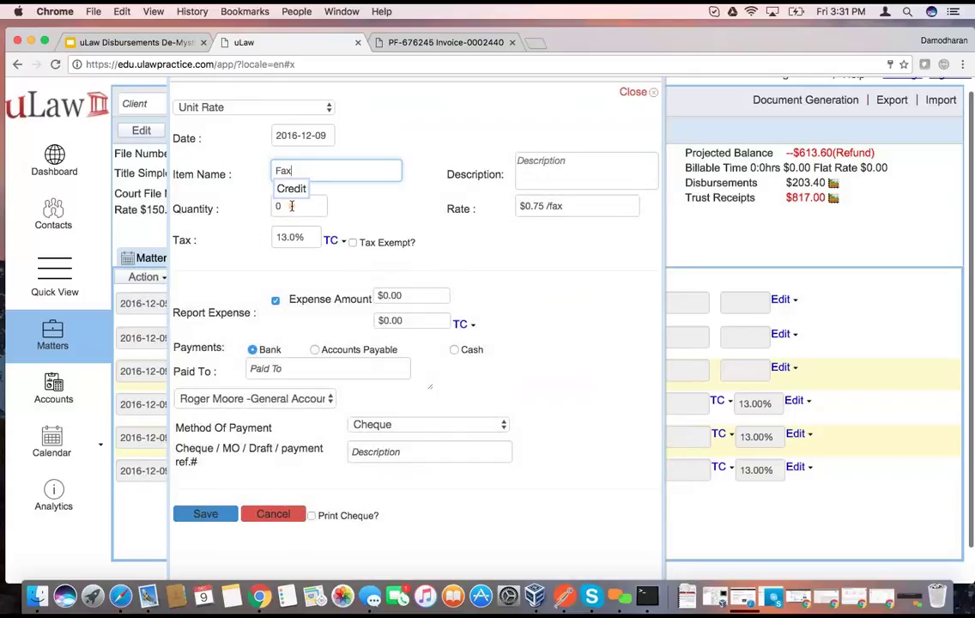
Set the fax quantity to 20, turn off expense reporting for it, and save the disbursement.
click(291, 206)
drag(289, 204, 257, 202)
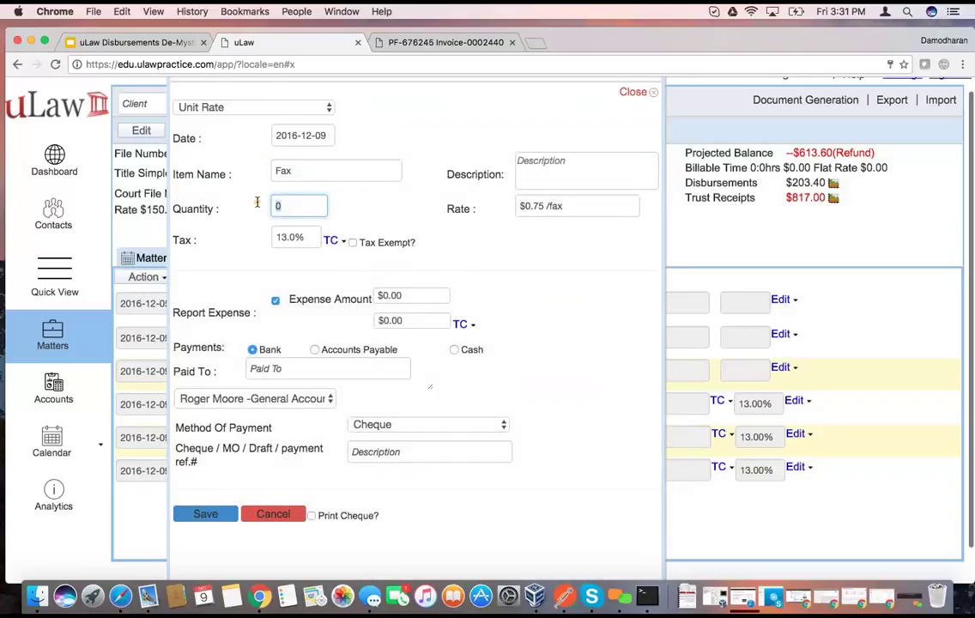
text(20)
click(463, 220)
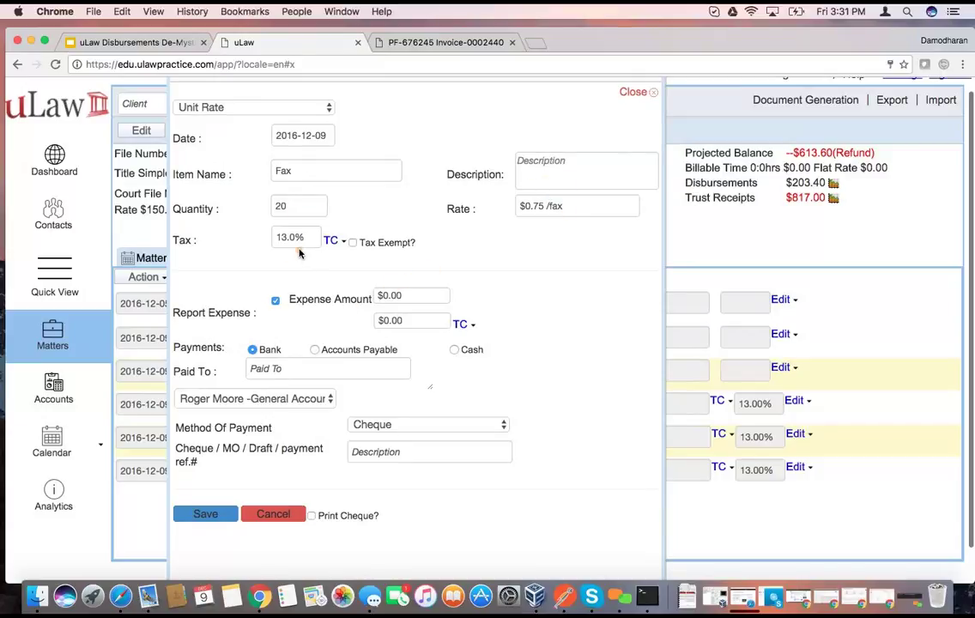
click(274, 300)
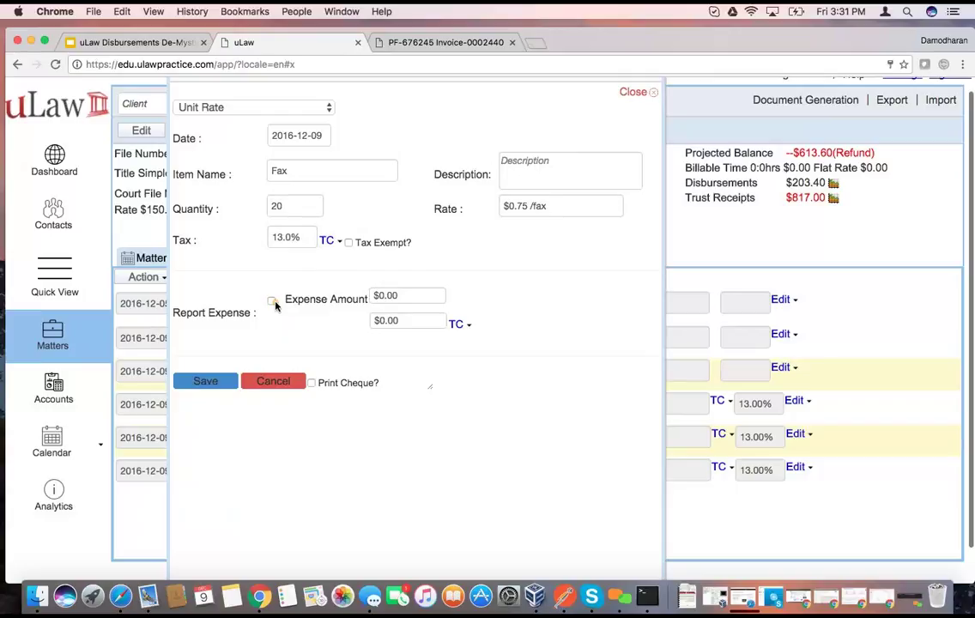
click(206, 383)
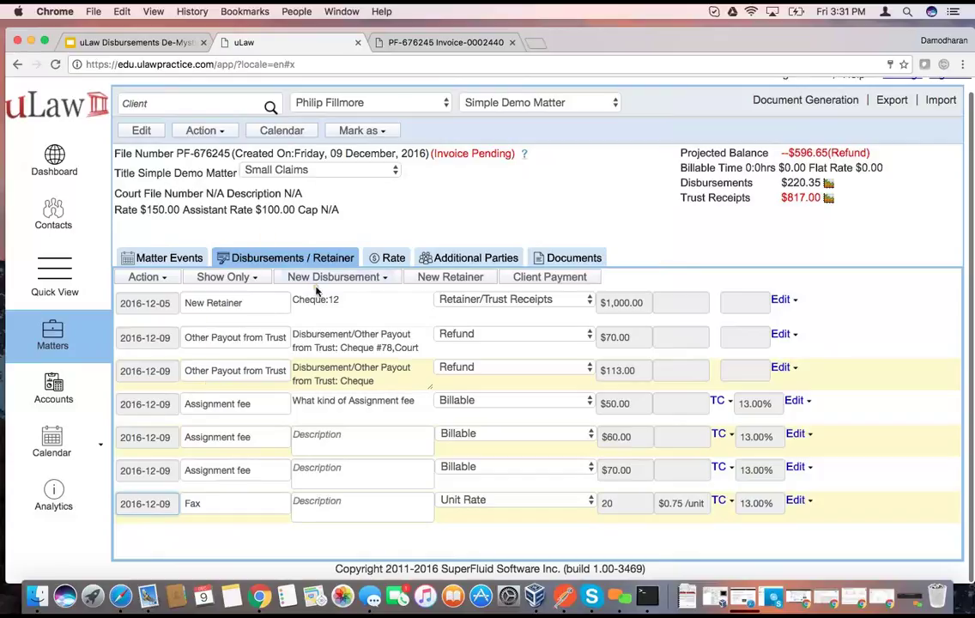
Start a new office expense in the accounts area and set its category to Office Supplies.
click(52, 386)
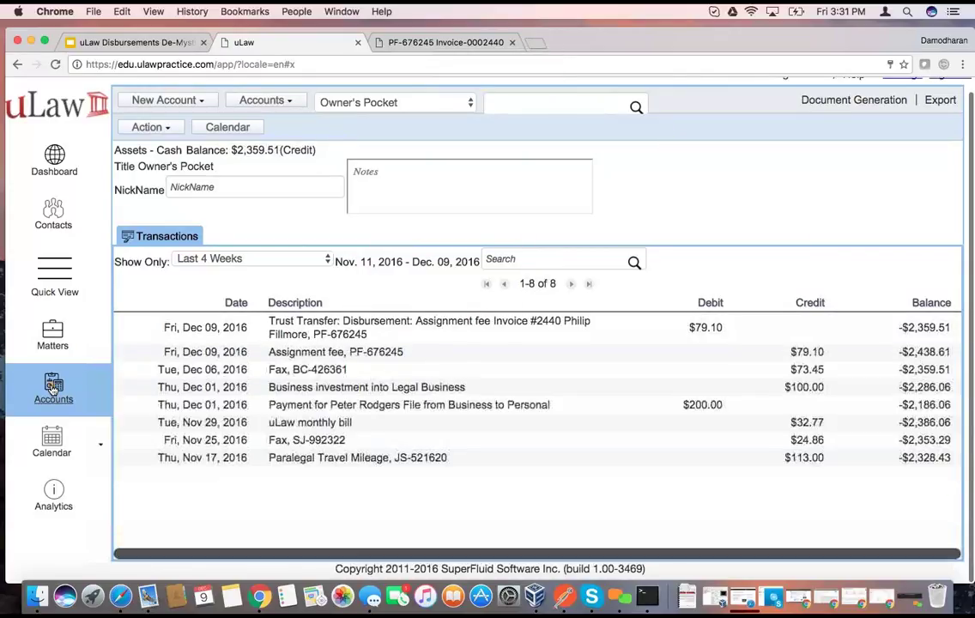
click(146, 127)
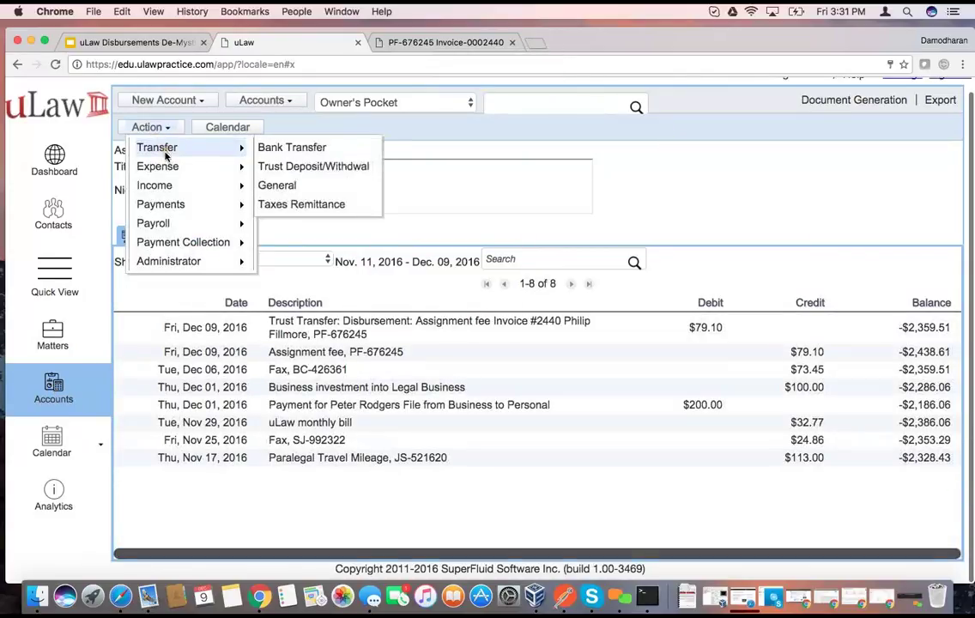
mouse_move(163, 165)
click(266, 184)
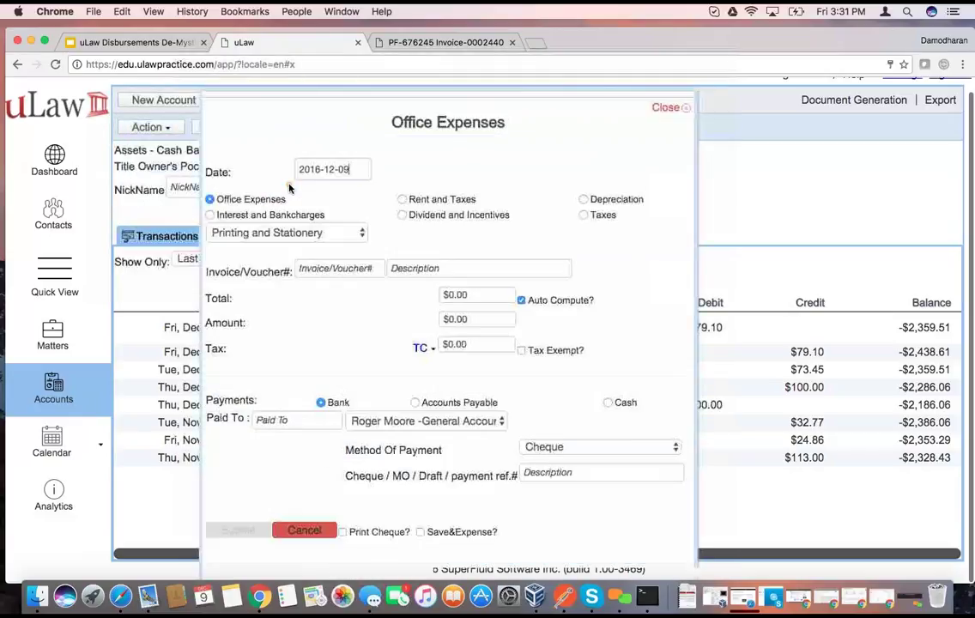
click(292, 234)
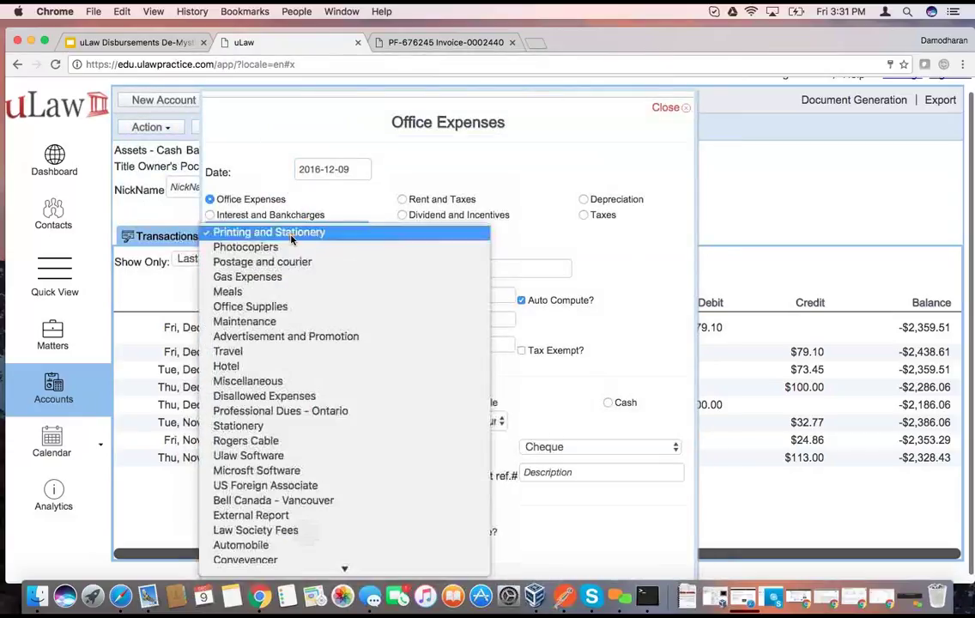
click(278, 307)
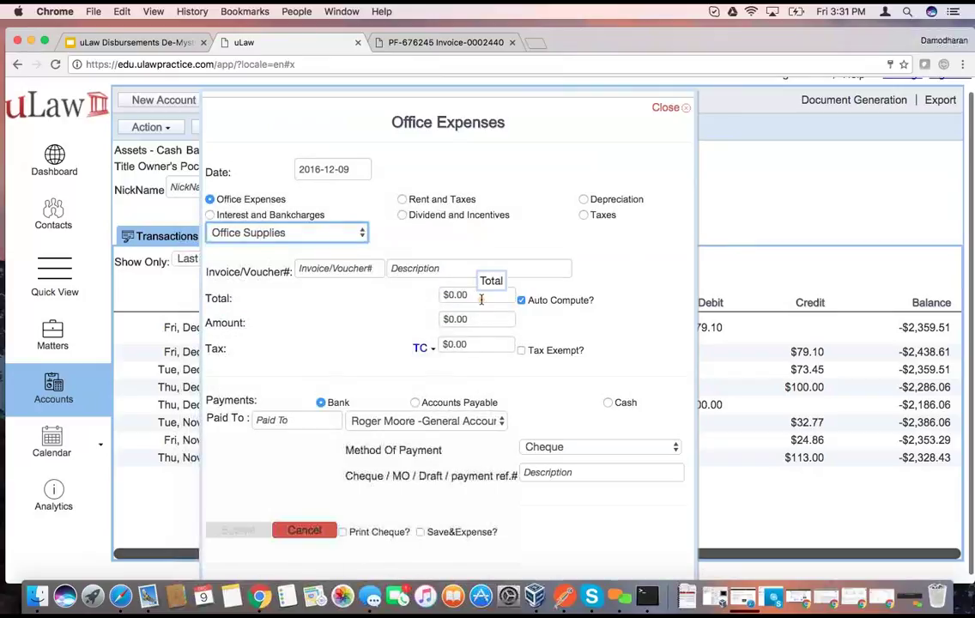
Set the office expense's pre-tax amount to $5.00, letting the tax and total compute automatically.
text(5.00)
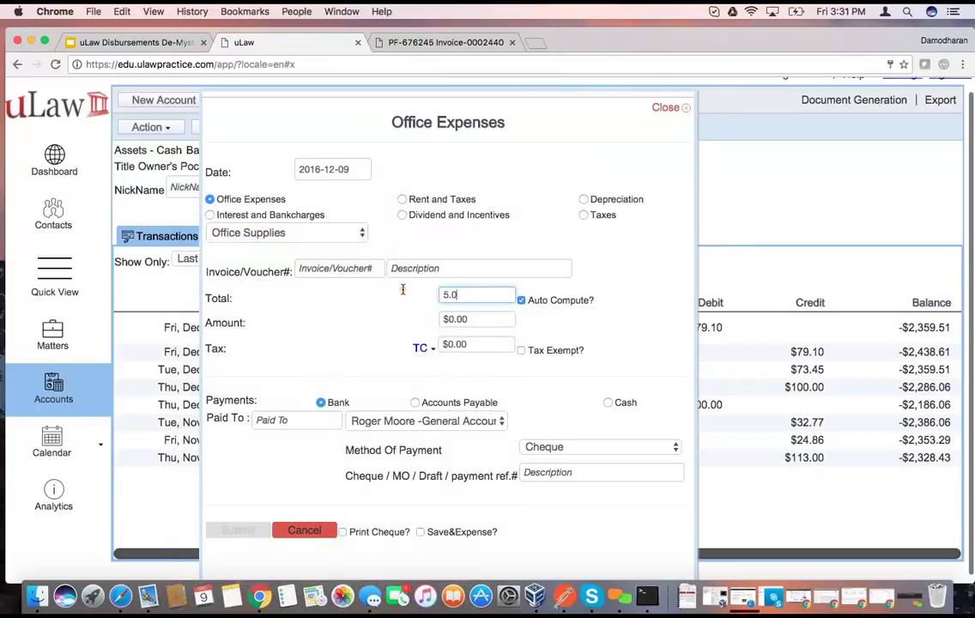
click(362, 313)
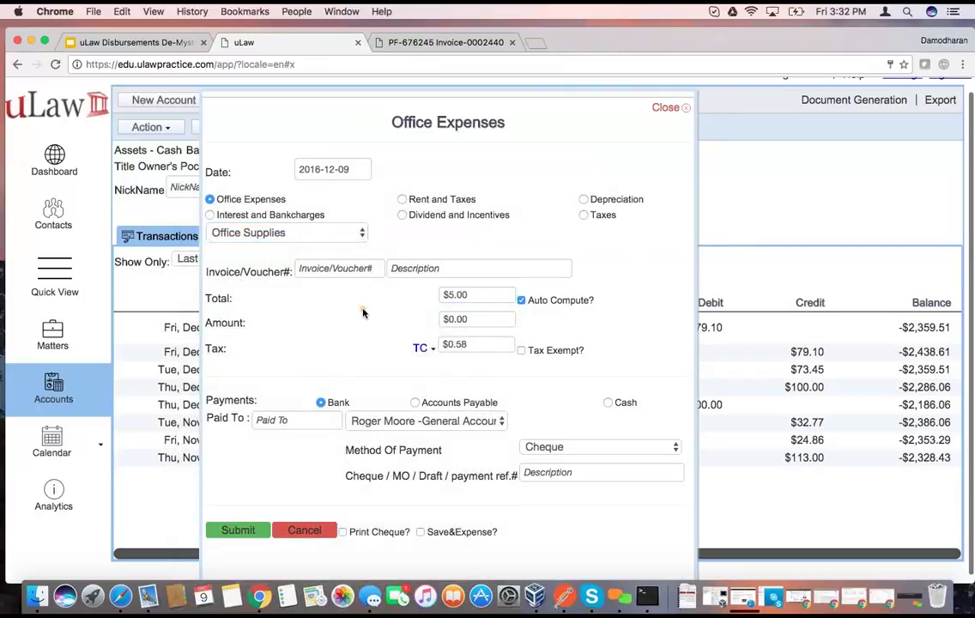
click(464, 319)
text(50)
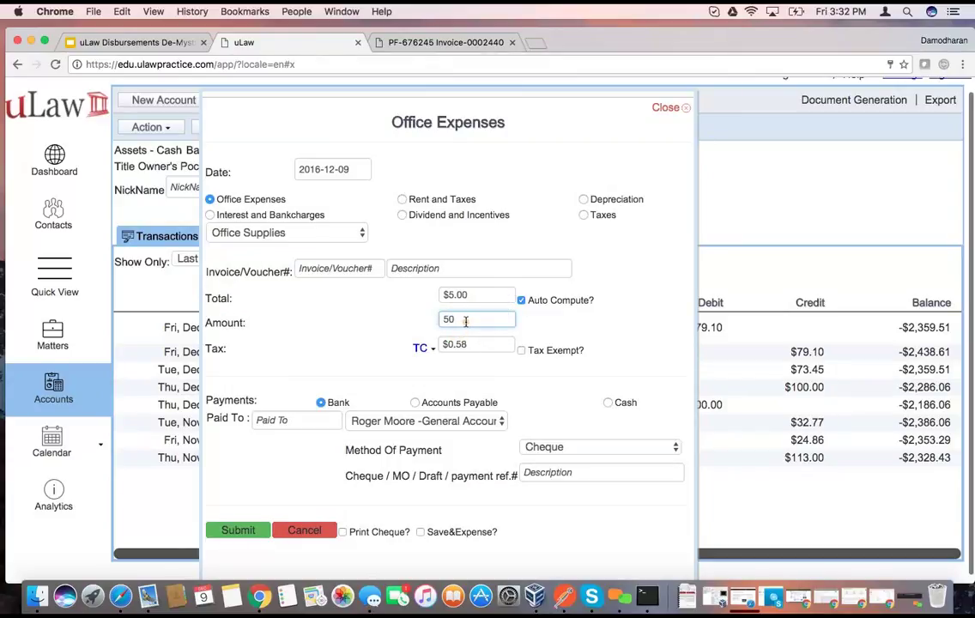
text(.00)
click(298, 284)
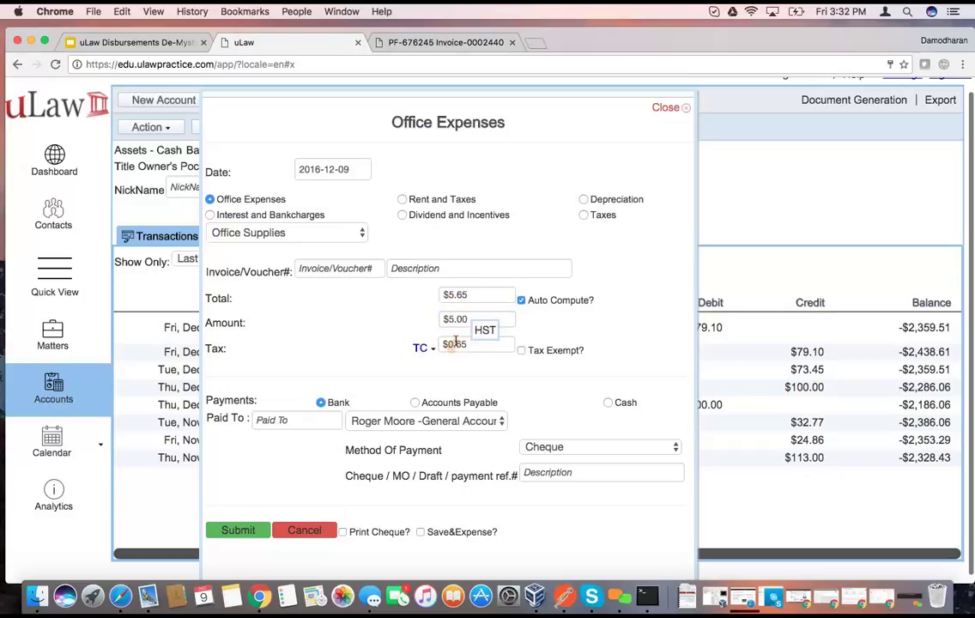
Record the expense as paid to Staples from the TD Business Credit Card account by Credit Card, and submit it.
click(419, 420)
click(413, 434)
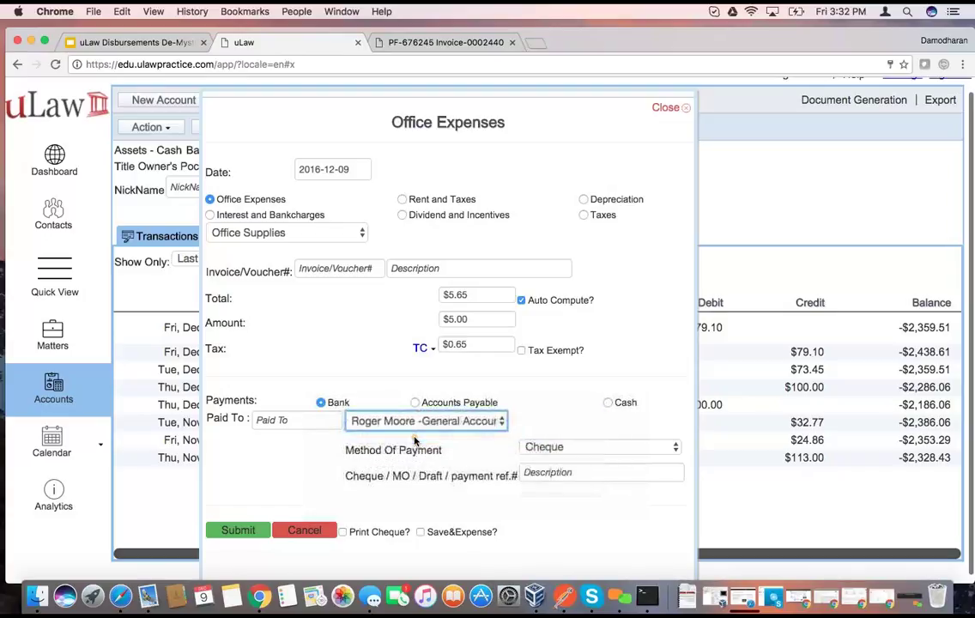
click(293, 419)
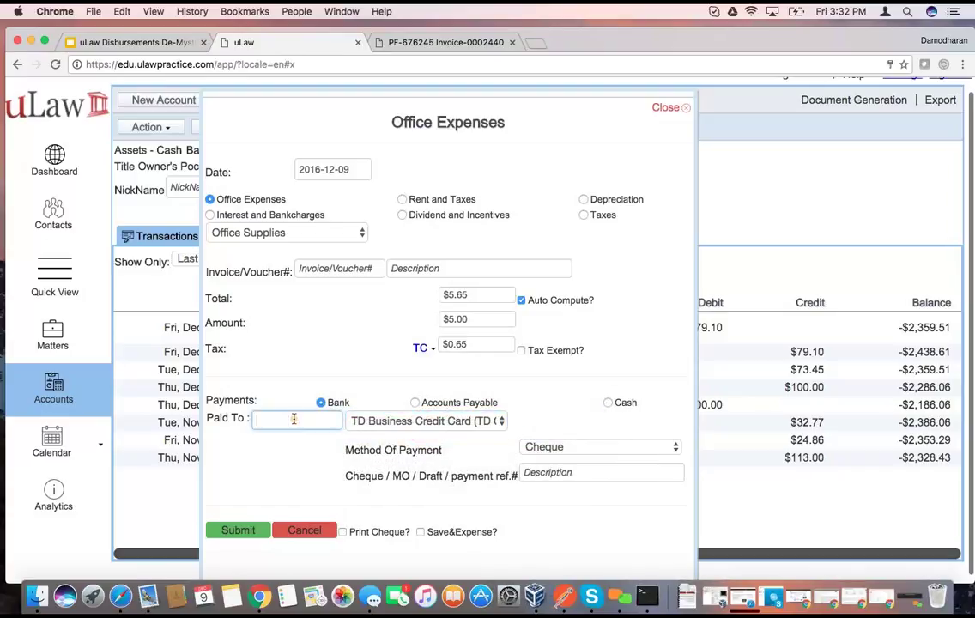
text(Staples)
click(562, 447)
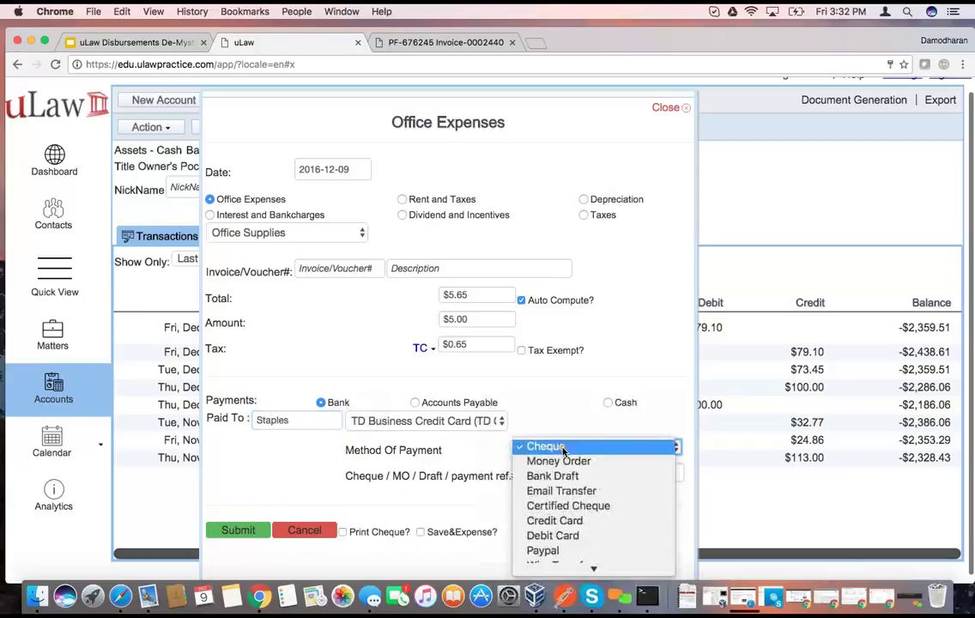
click(570, 521)
click(238, 532)
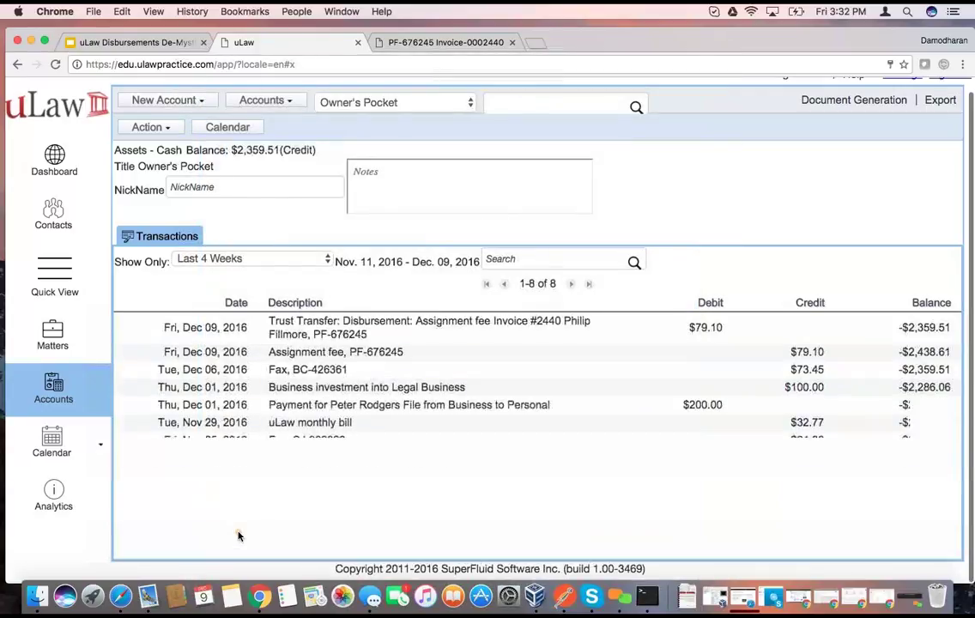
Return to the demo matter and start a new disbursement paid from general with Postage as the item.
click(54, 348)
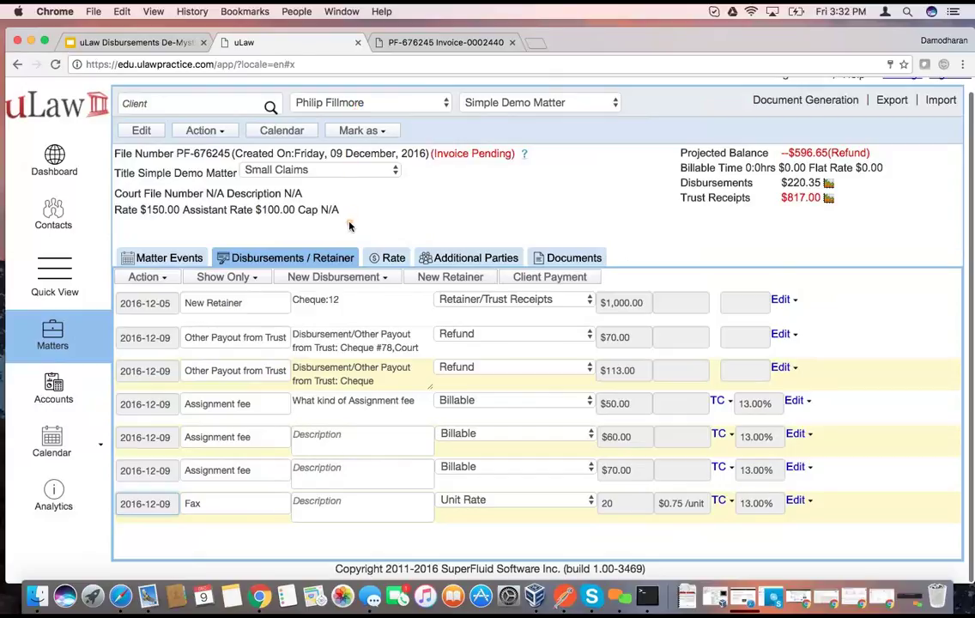
click(366, 277)
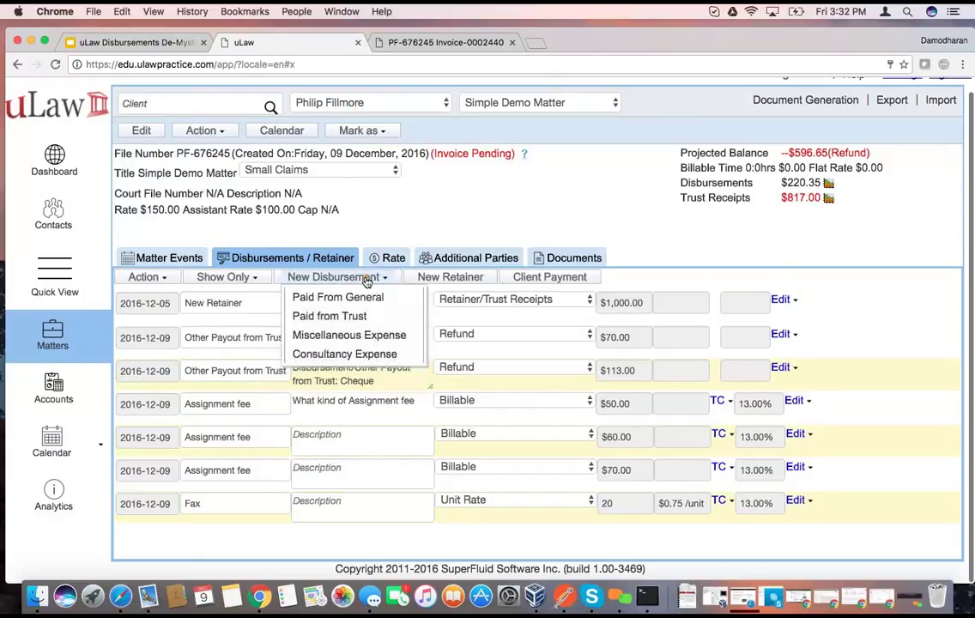
click(367, 300)
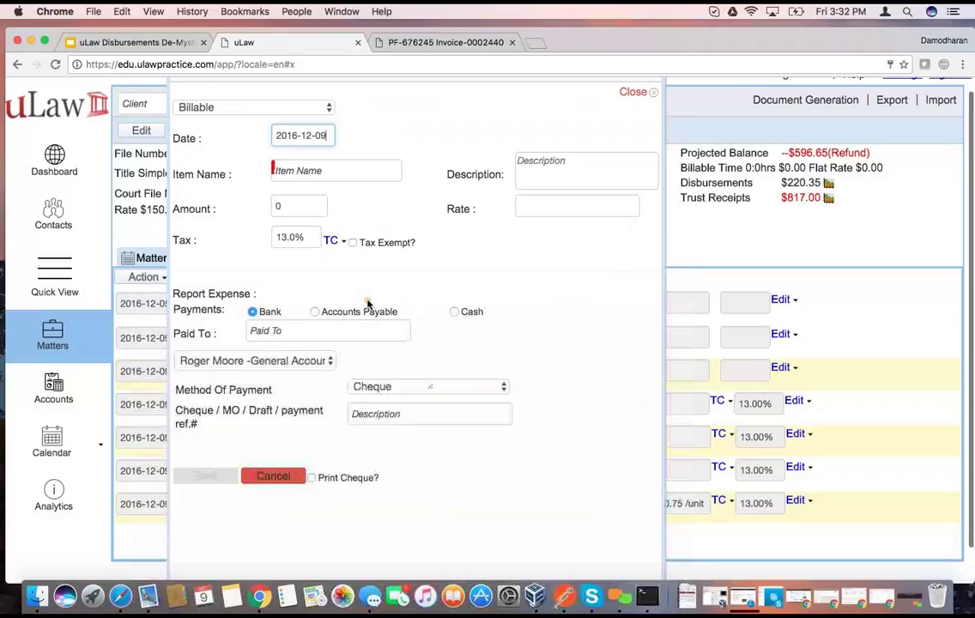
click(297, 170)
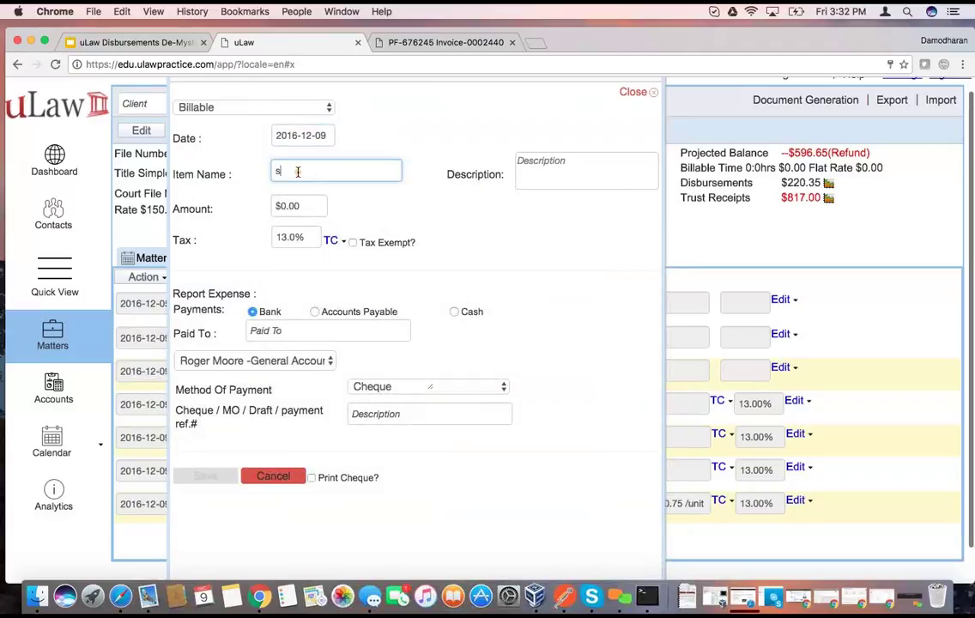
text(post)
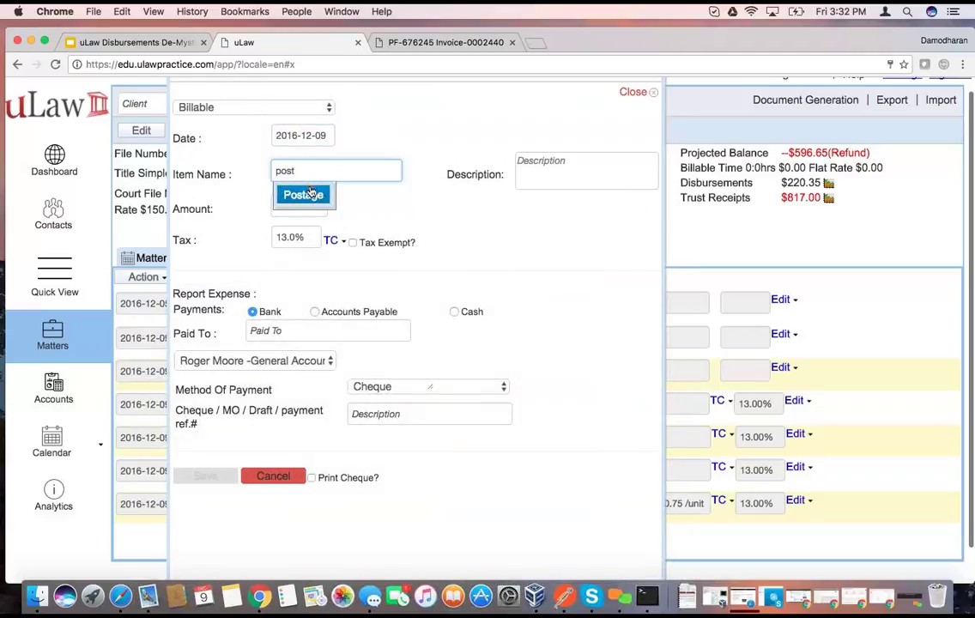
click(306, 194)
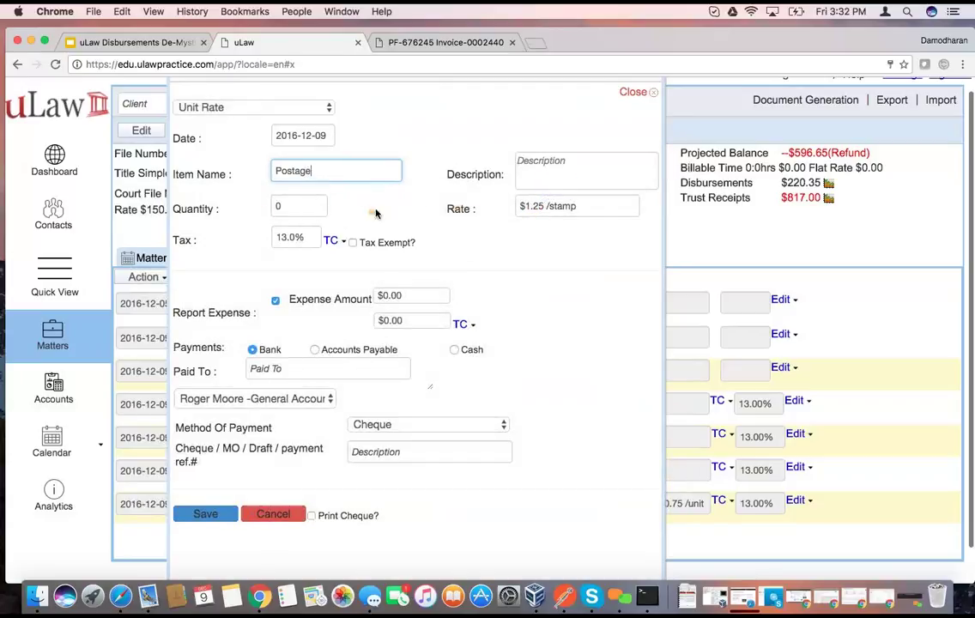
Change the postage disbursement's unit rate to $1.00 per stamp.
click(543, 205)
key(BackSpace)
key(BackSpace)
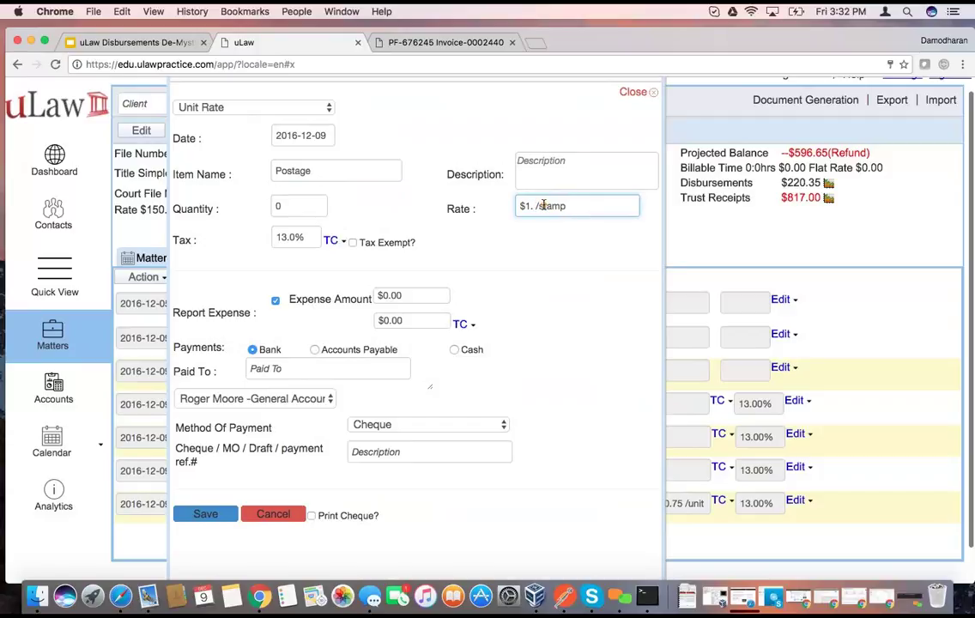
text(00)
click(542, 243)
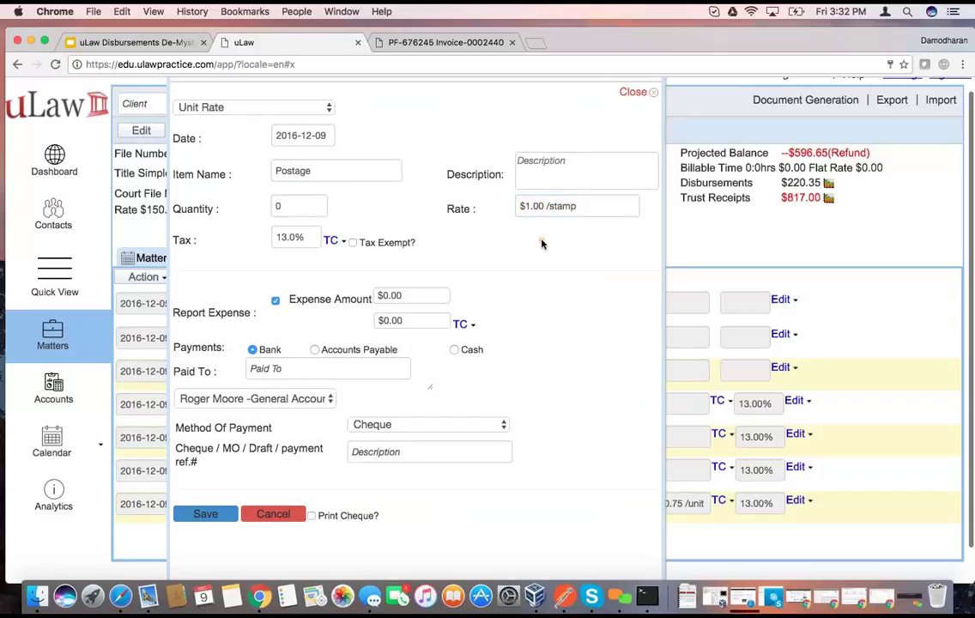
Set the postage quantity to 4, turn off expense reporting for it, and save the disbursement.
click(291, 206)
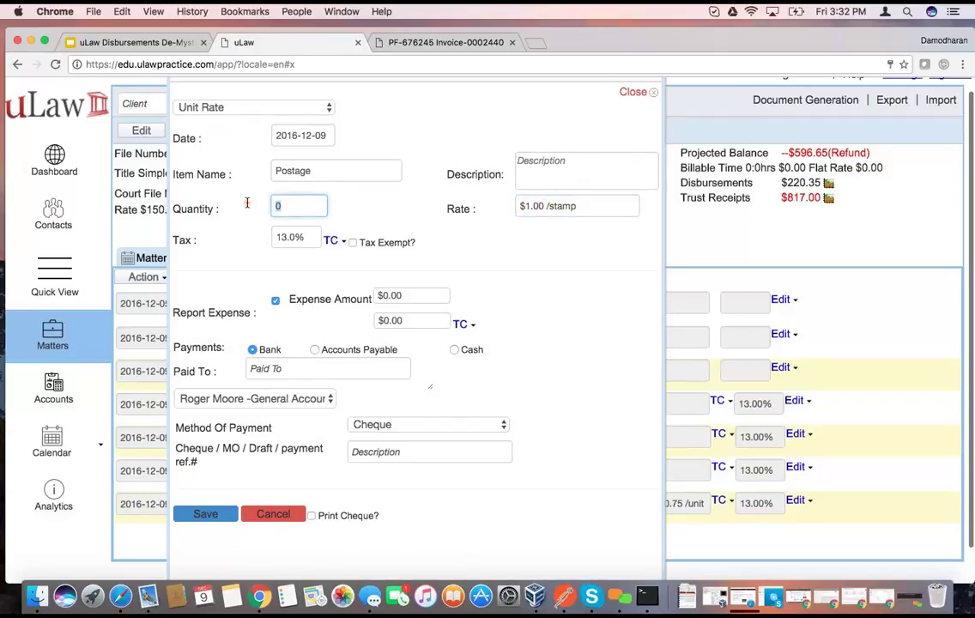
text(4)
click(503, 242)
click(275, 302)
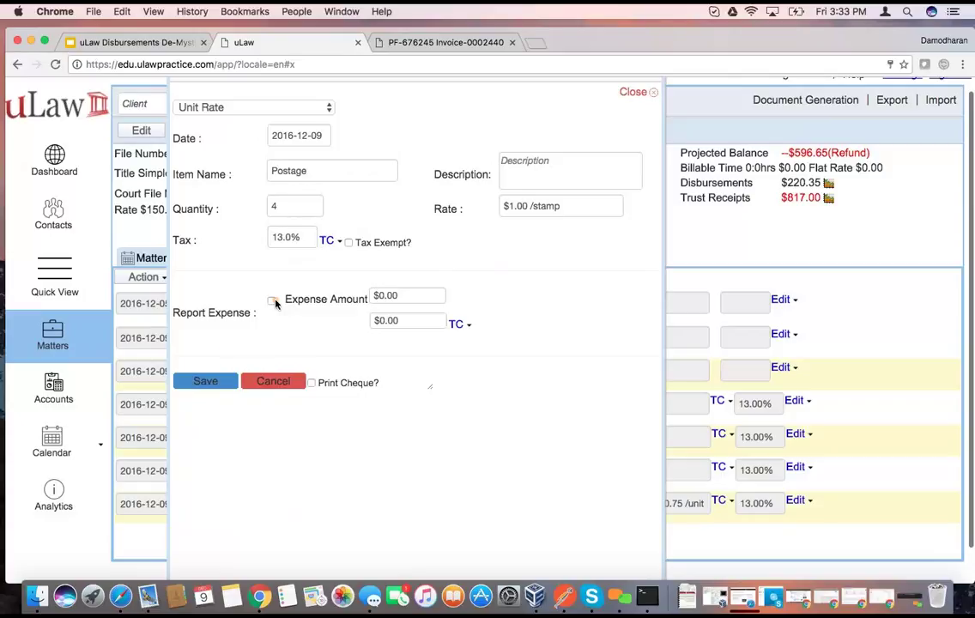
click(199, 381)
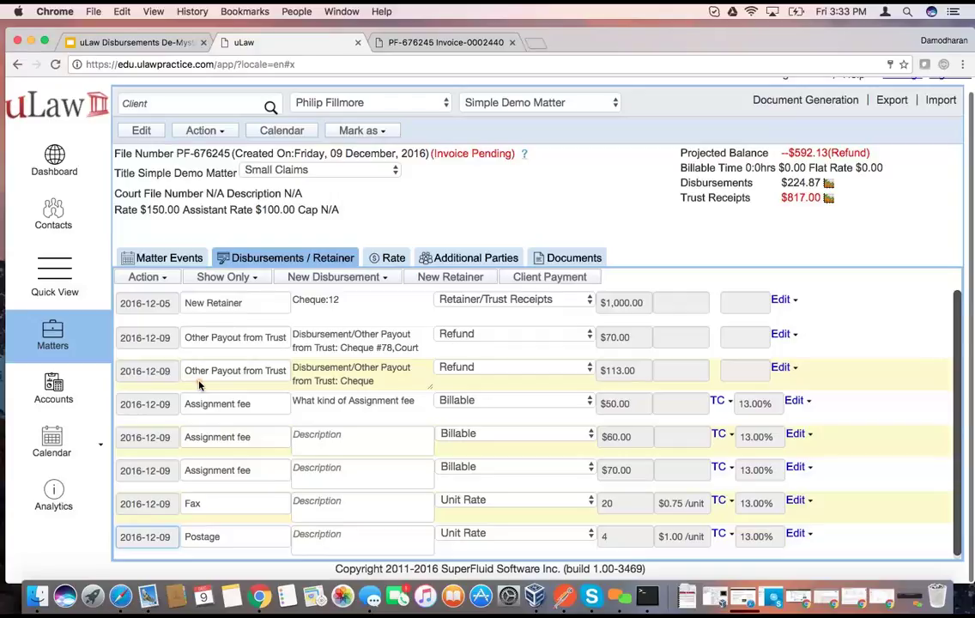
Generate the matter's complete invoice with the default settings and open the downloaded PDF at its disbursements table.
click(811, 103)
mouse_move(824, 136)
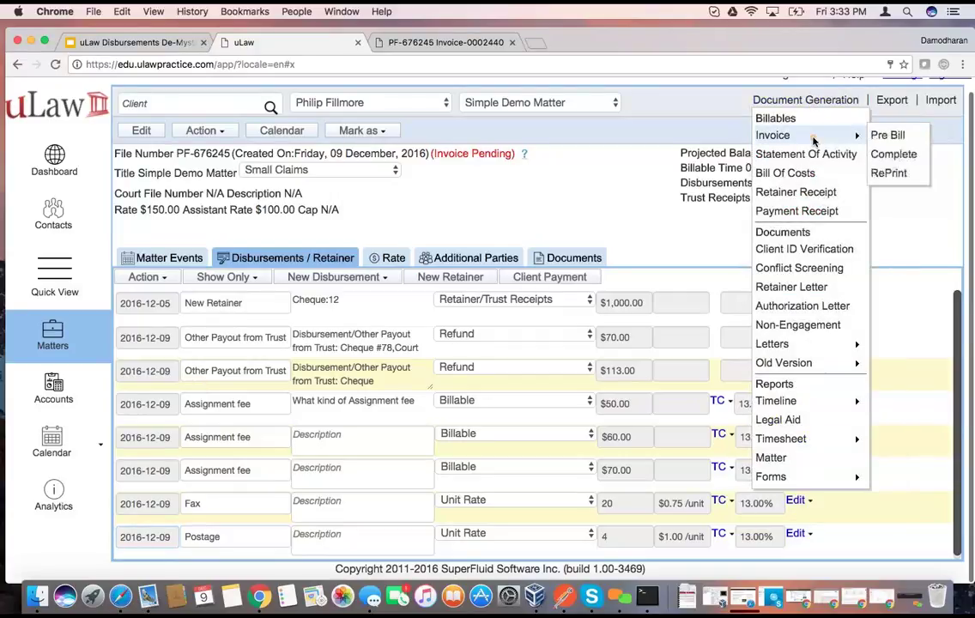
click(891, 155)
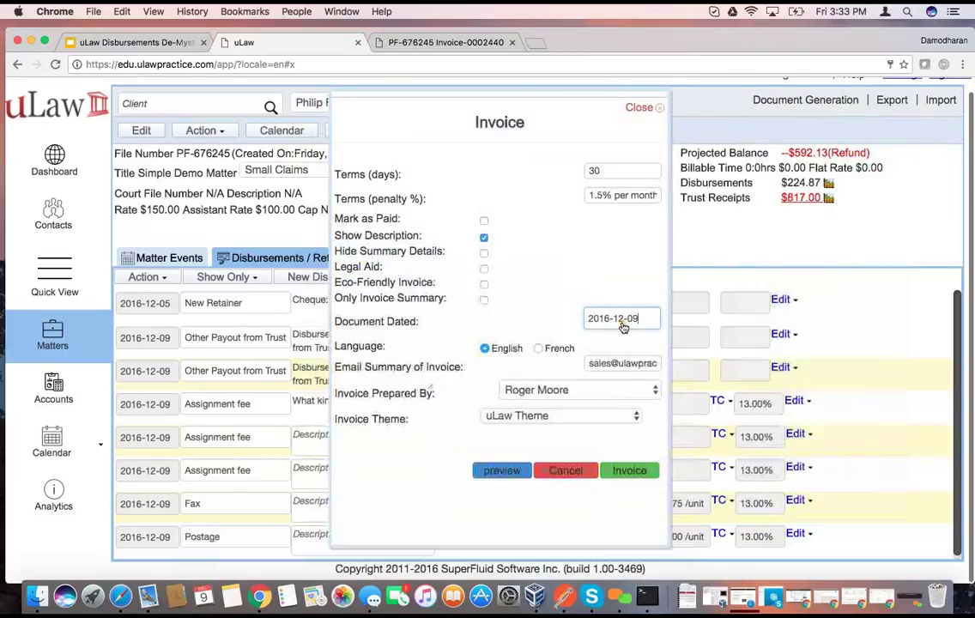
click(629, 470)
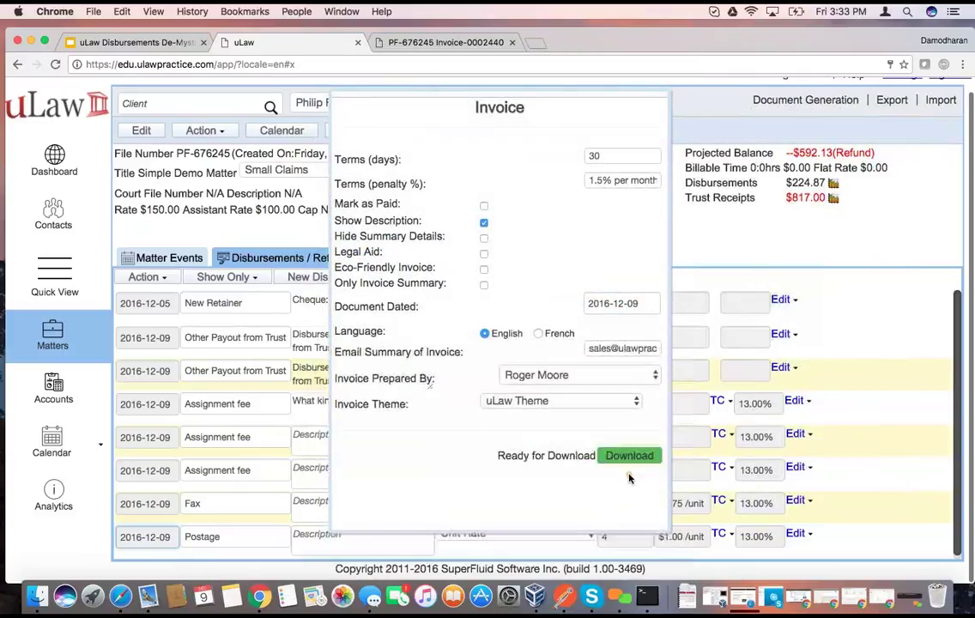
click(630, 457)
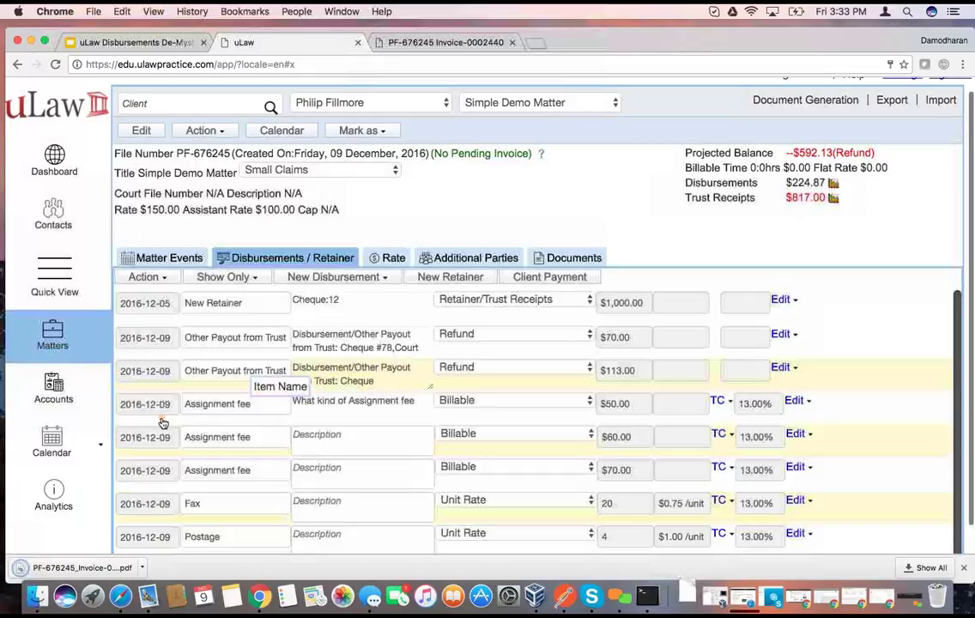
click(129, 566)
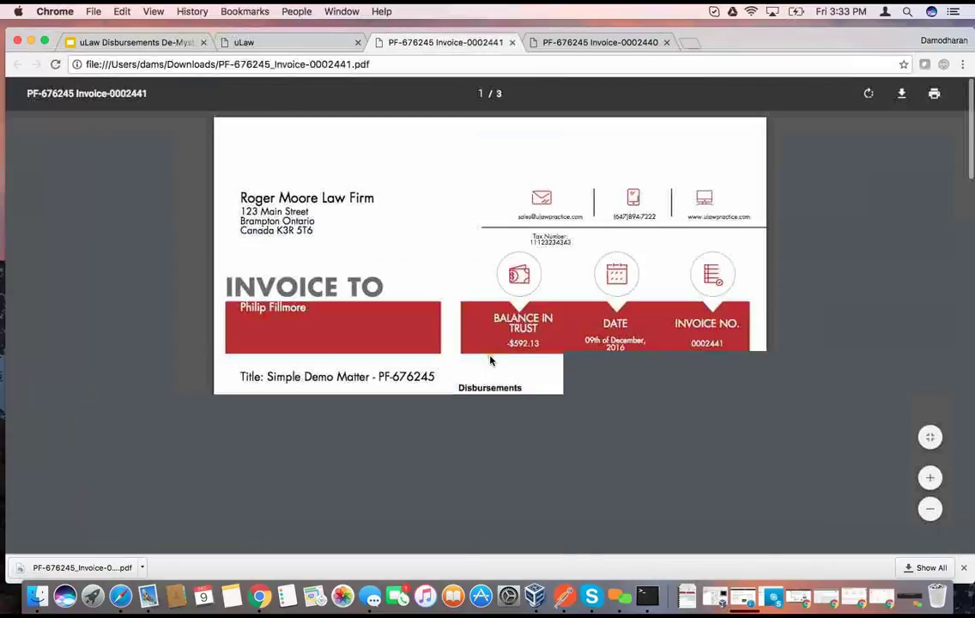
scroll(490, 360, down, 2)
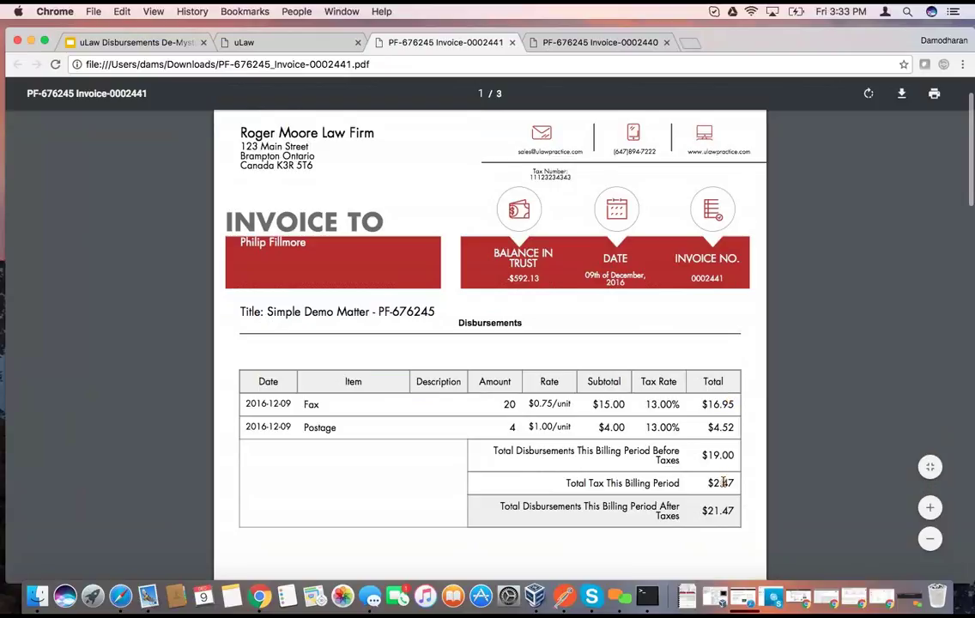
Start the pending trust transfer from the matter analytics in uLaw and select only the postage and fax disbursements.
click(297, 44)
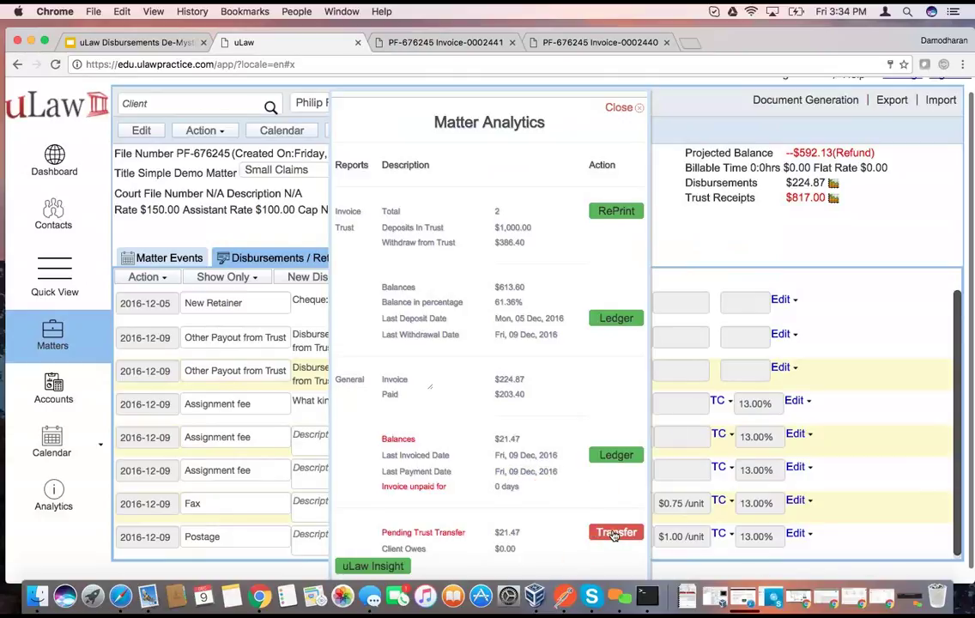
click(612, 533)
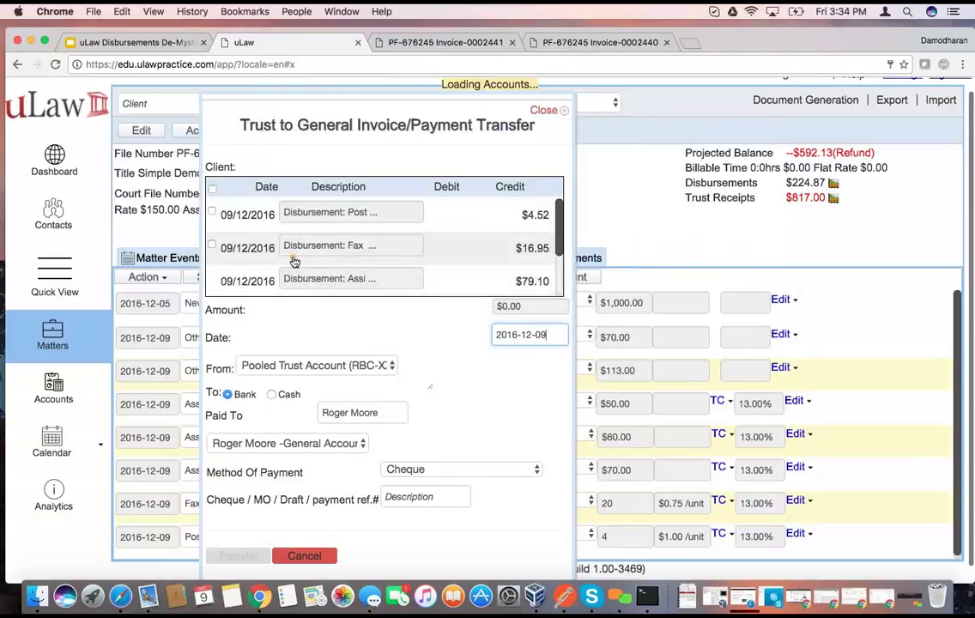
scroll(249, 280, down, 5)
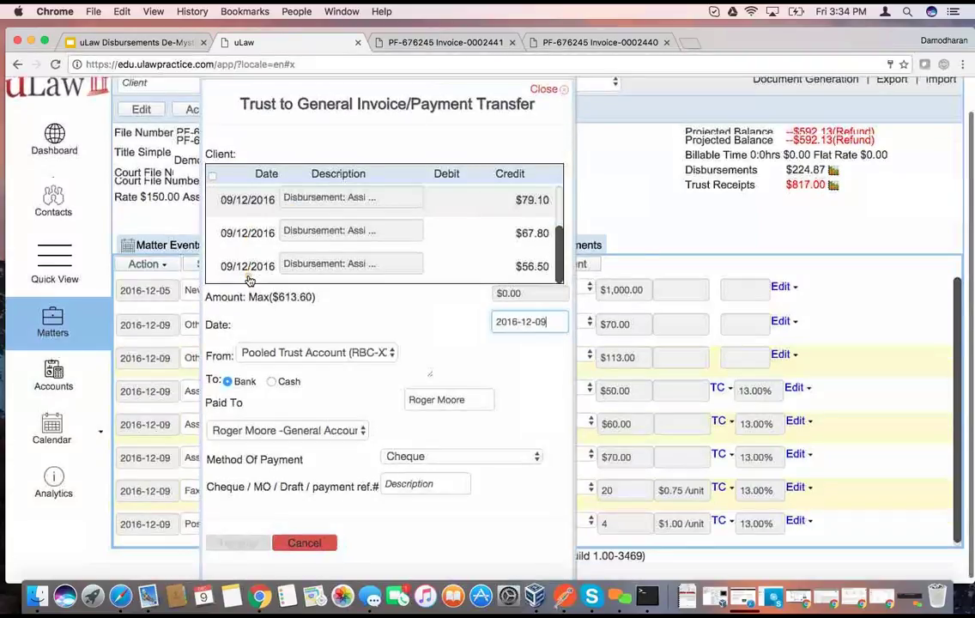
scroll(249, 281, down, 2)
scroll(249, 281, up, 1)
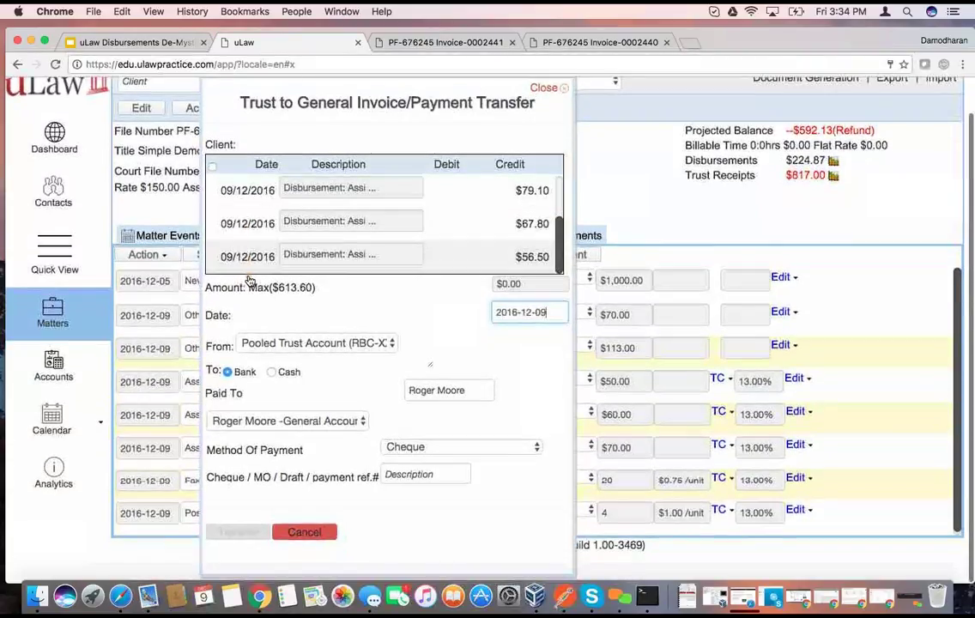
scroll(232, 257, up, 1)
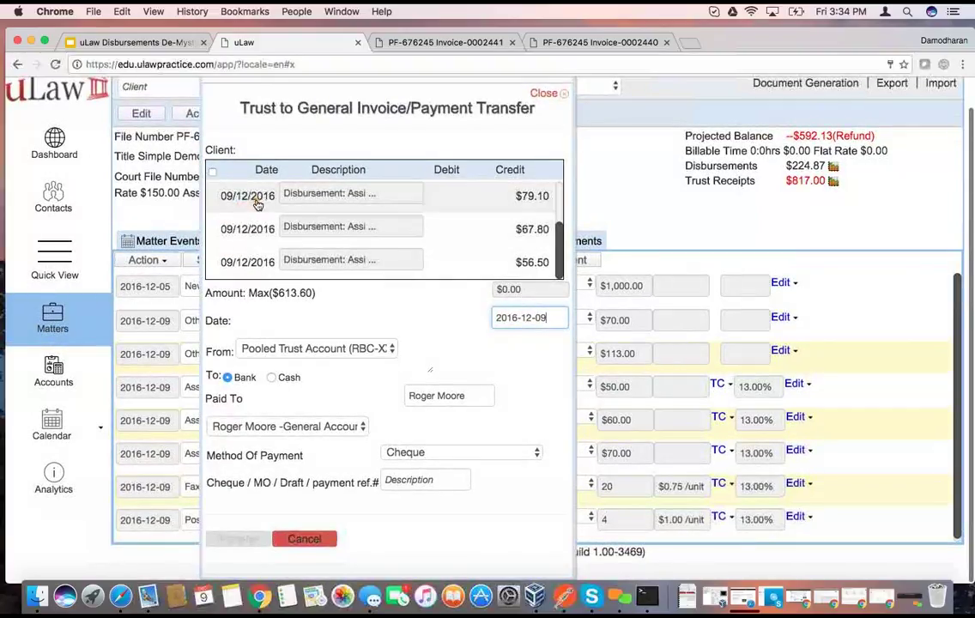
scroll(559, 193, up, 3)
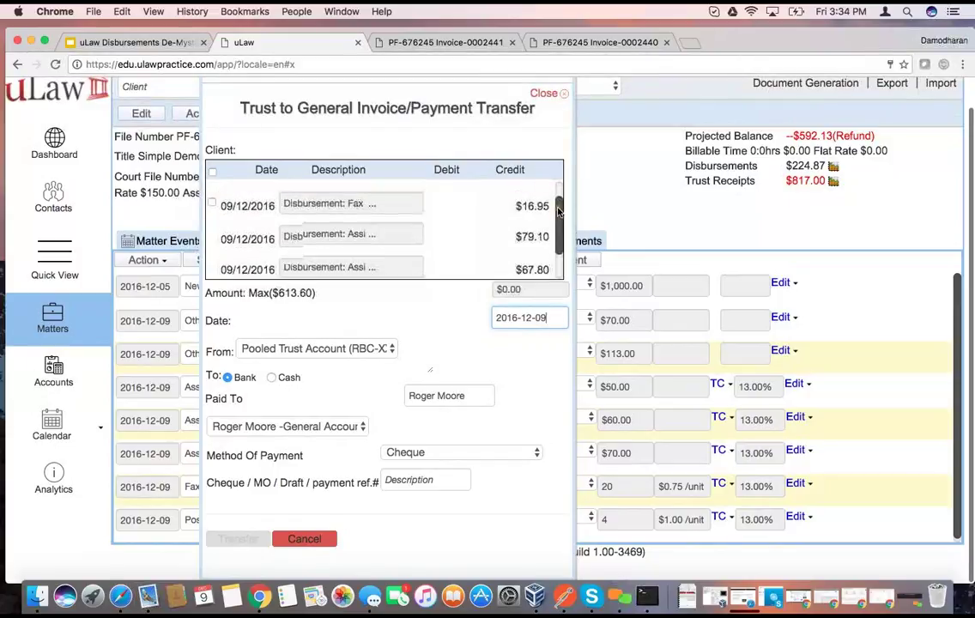
click(213, 198)
click(212, 227)
Enter 115 as the cheque reference and complete the trust-to-general transfer.
click(391, 482)
text(115)
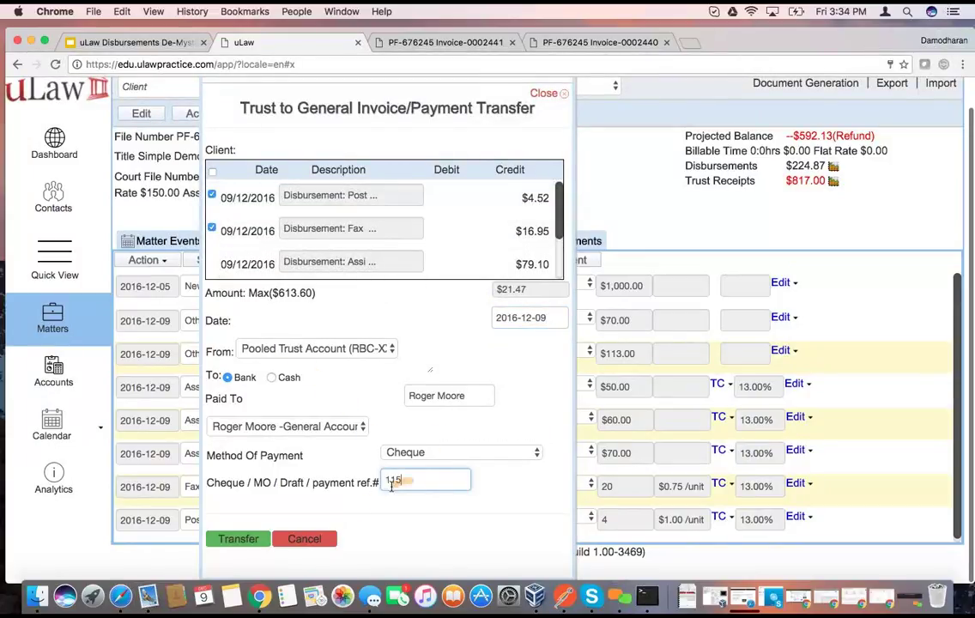
click(249, 536)
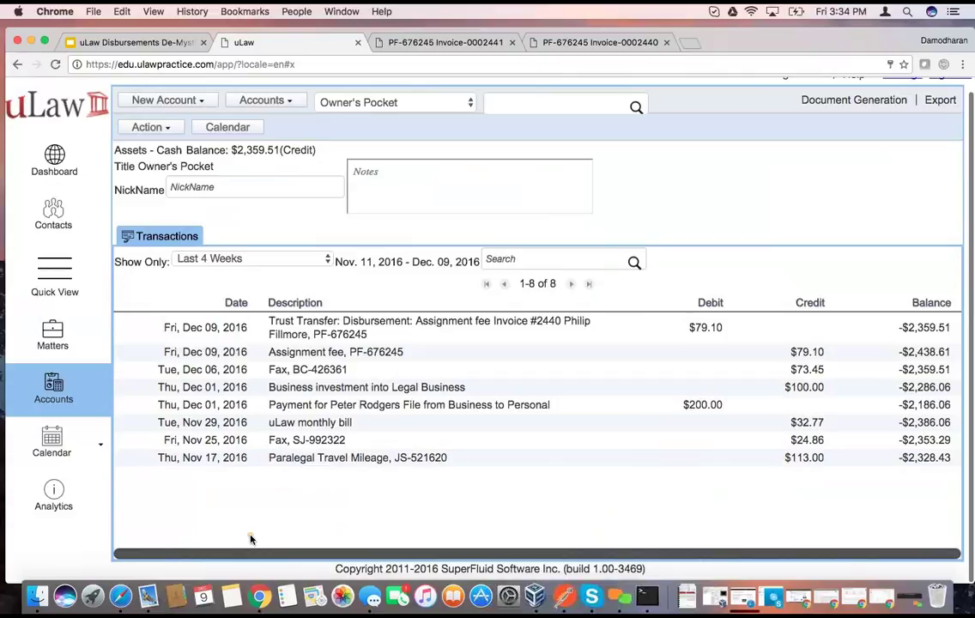
Return to the demo matter, and switch to the Google Slides deck at the Types of Disbursements slide.
click(53, 338)
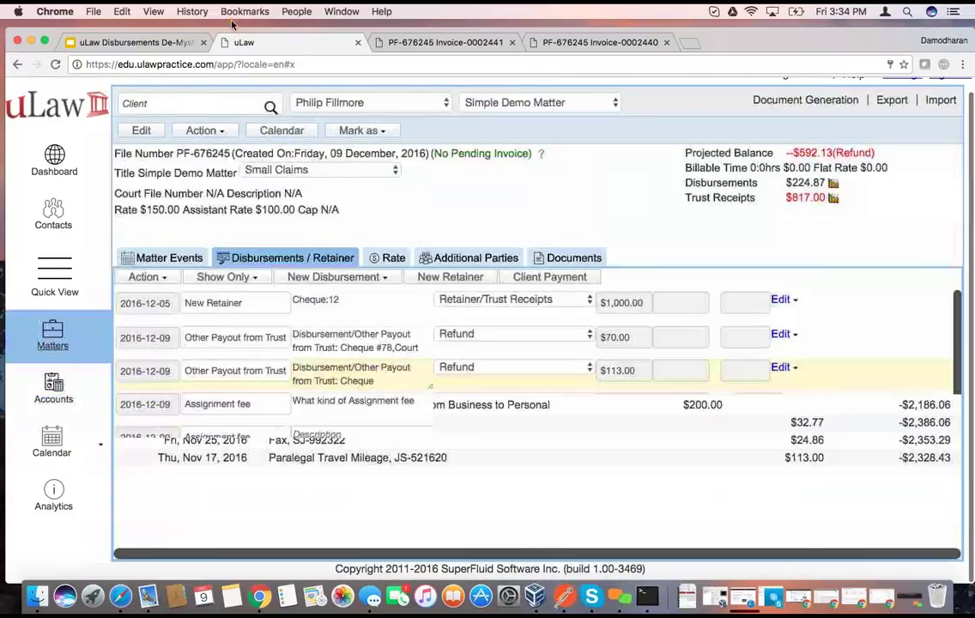
click(170, 41)
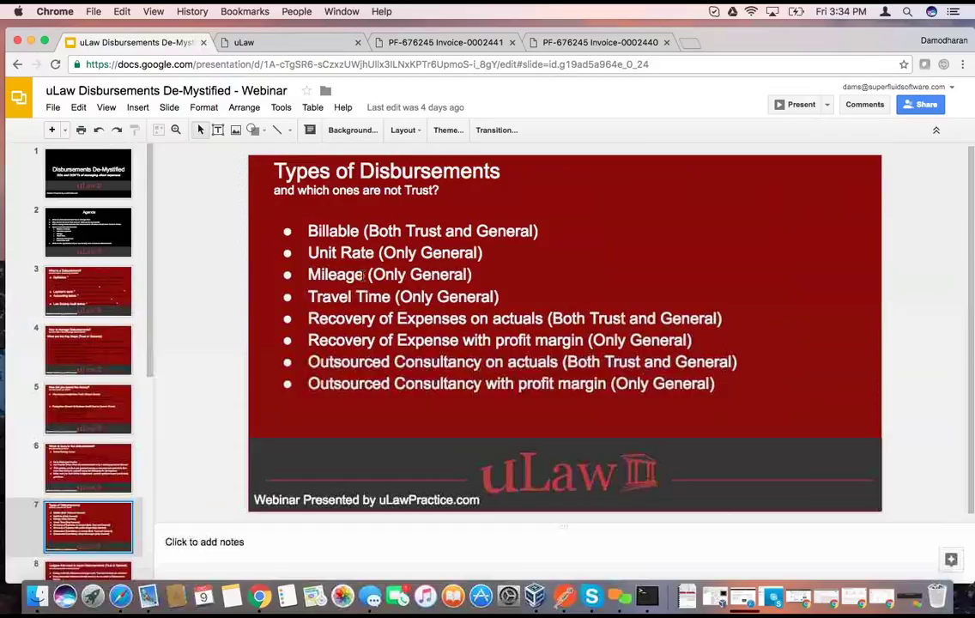
Switch to uLaw and start a disbursement paid from general with the item Lawyer Travel Mileage.
click(272, 43)
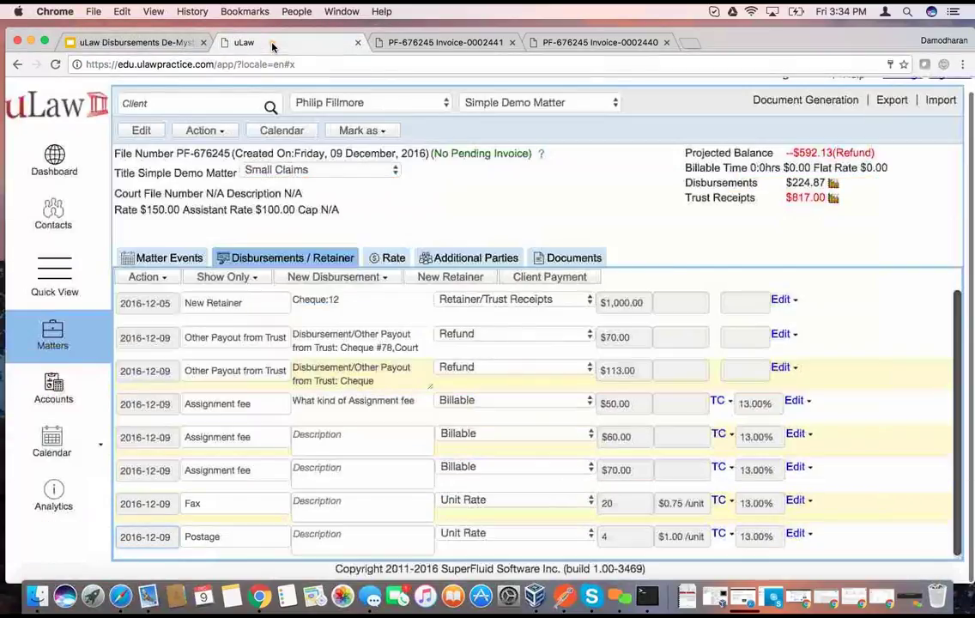
click(369, 277)
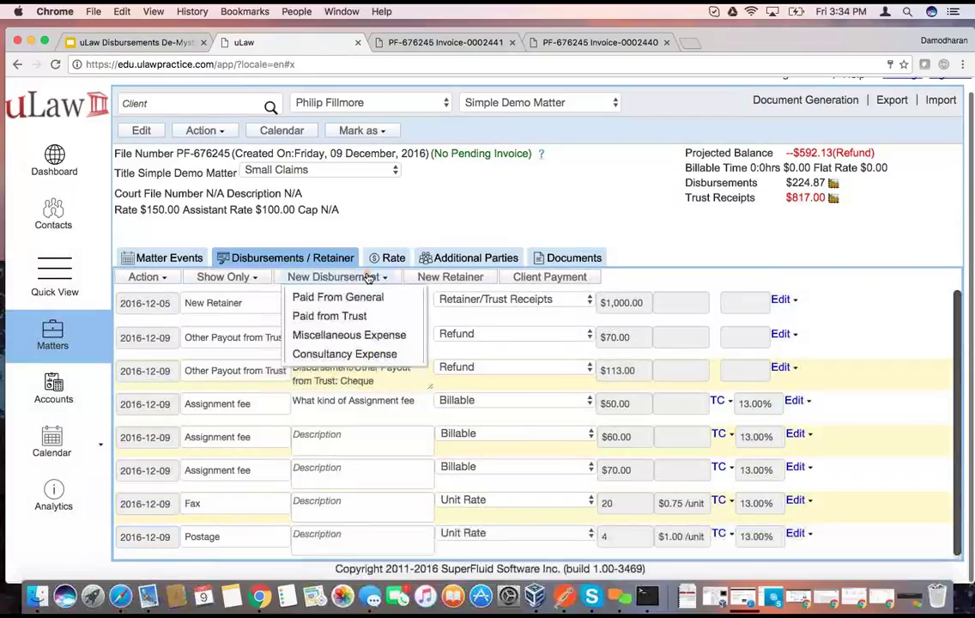
click(355, 297)
text(mil)
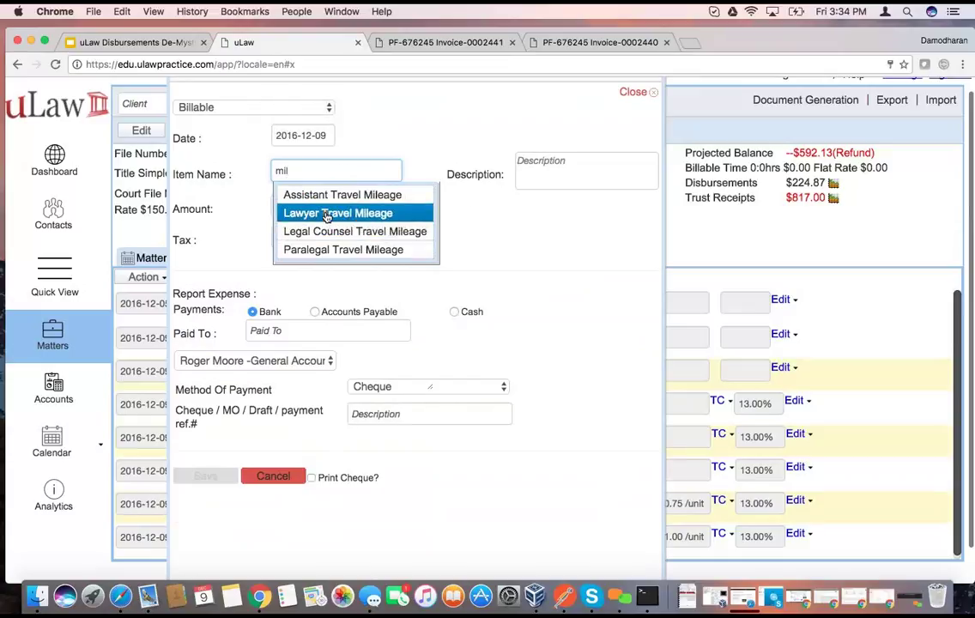
click(326, 213)
Set the mileage to 100 km, turn off reporting of the expense amount, and save the disbursement.
key(Tab)
text(100)
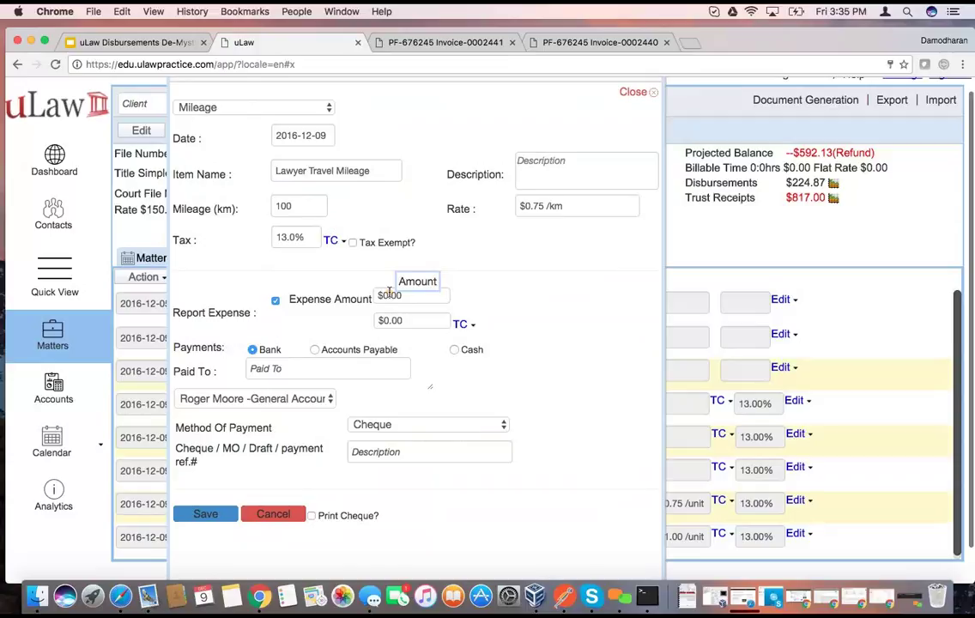
click(275, 300)
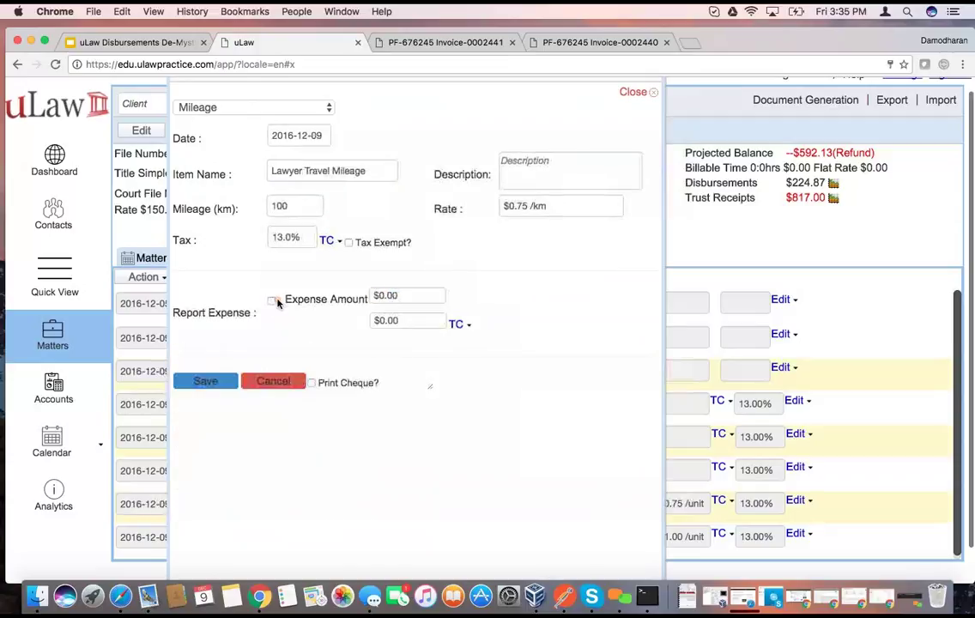
click(204, 382)
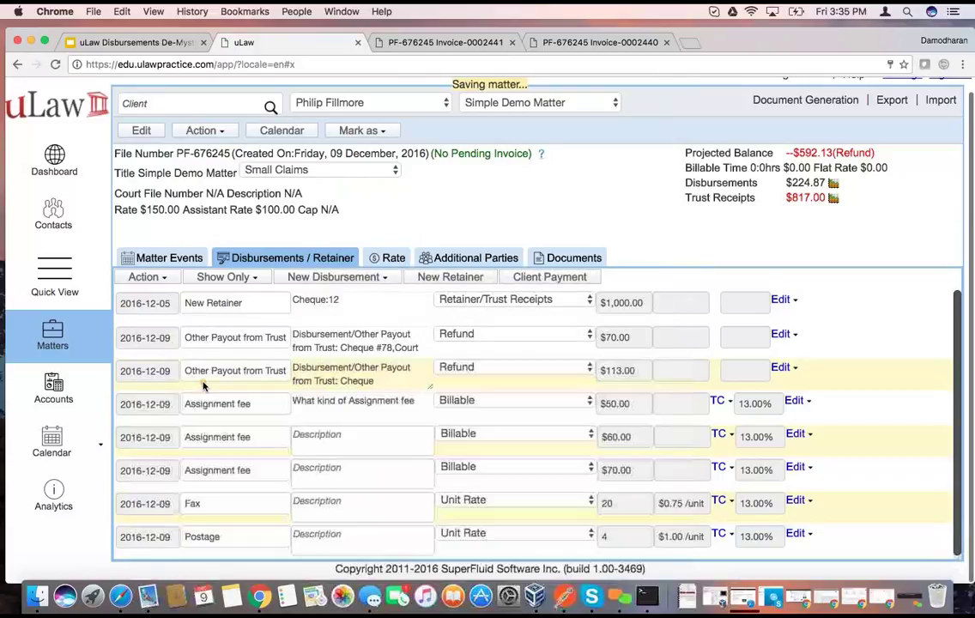
Start a miscellaneous expense disbursement on the uLaw matter and choose Completion fee as its item.
click(118, 42)
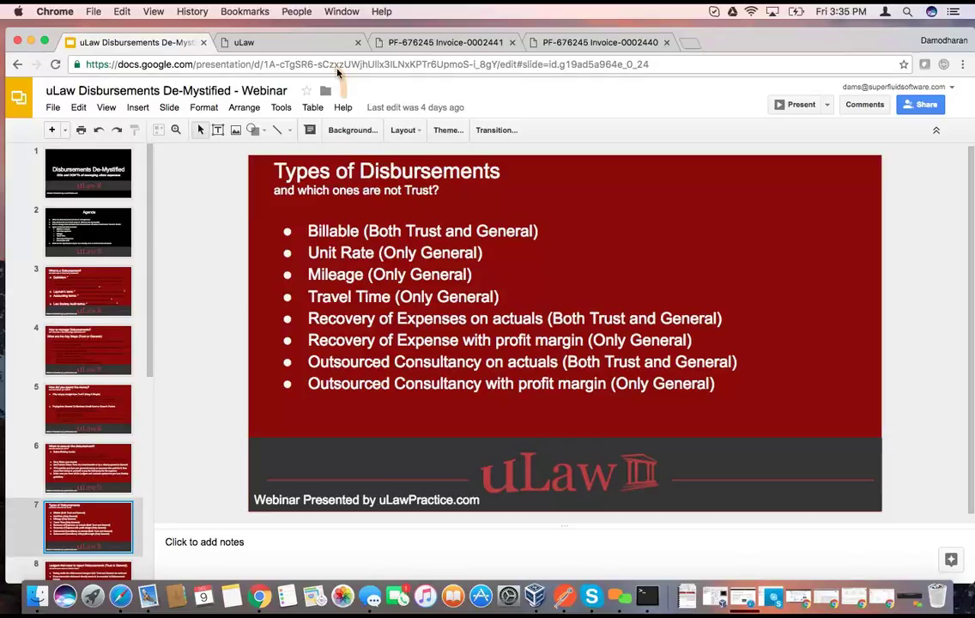
click(302, 43)
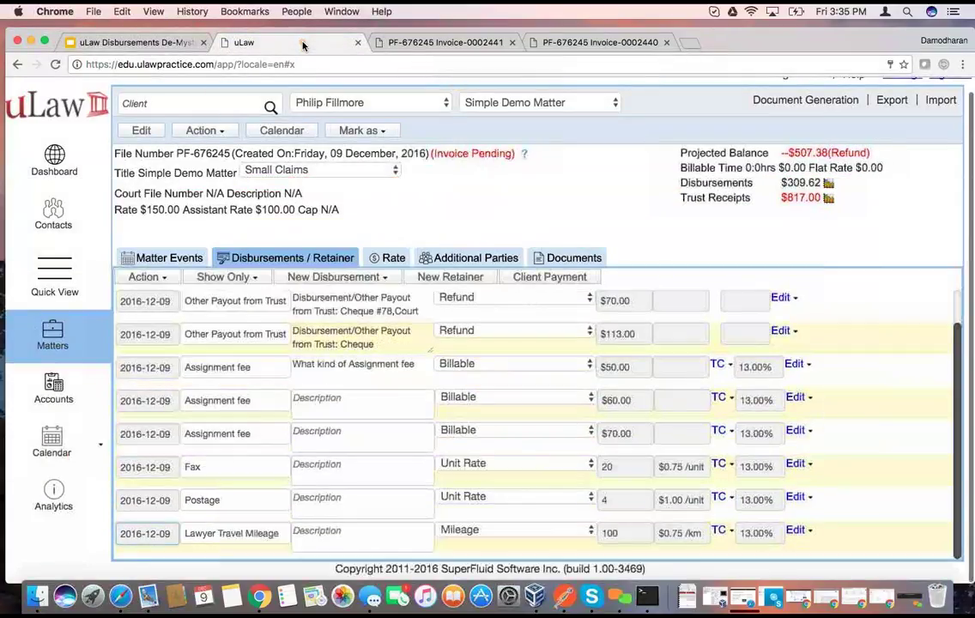
click(362, 282)
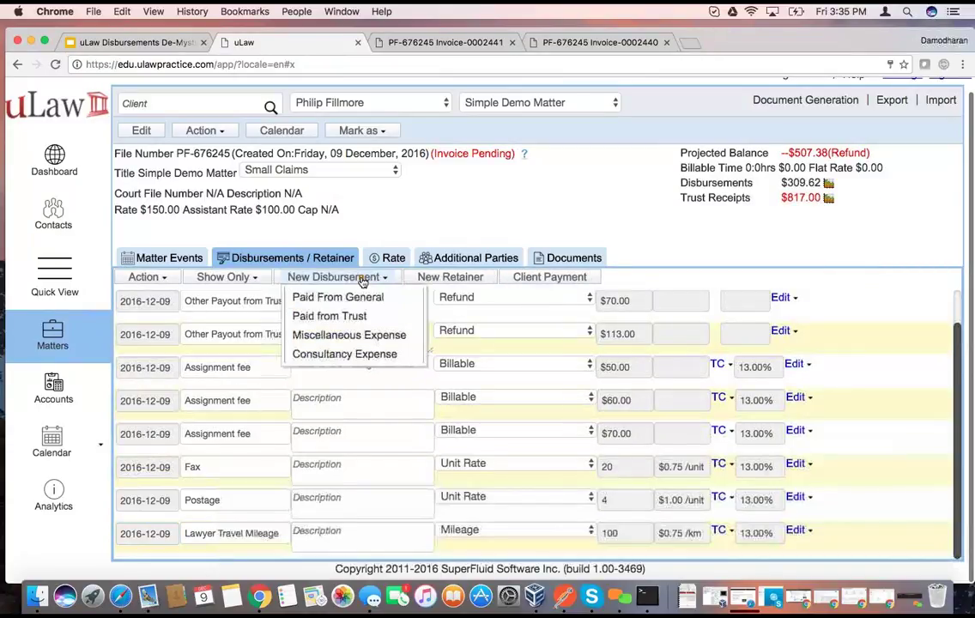
click(353, 335)
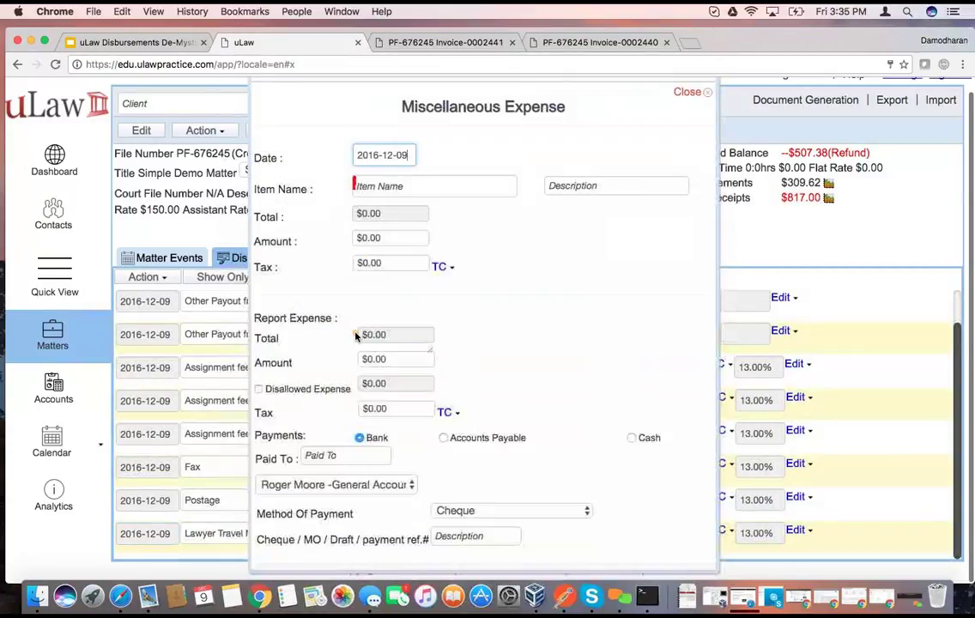
click(381, 187)
text(f)
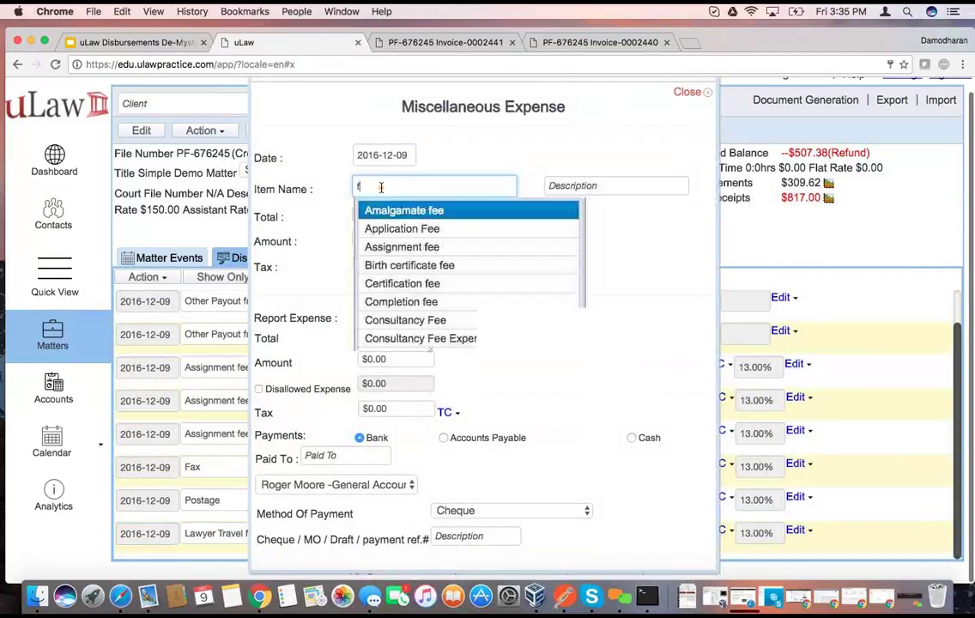
text(ee)
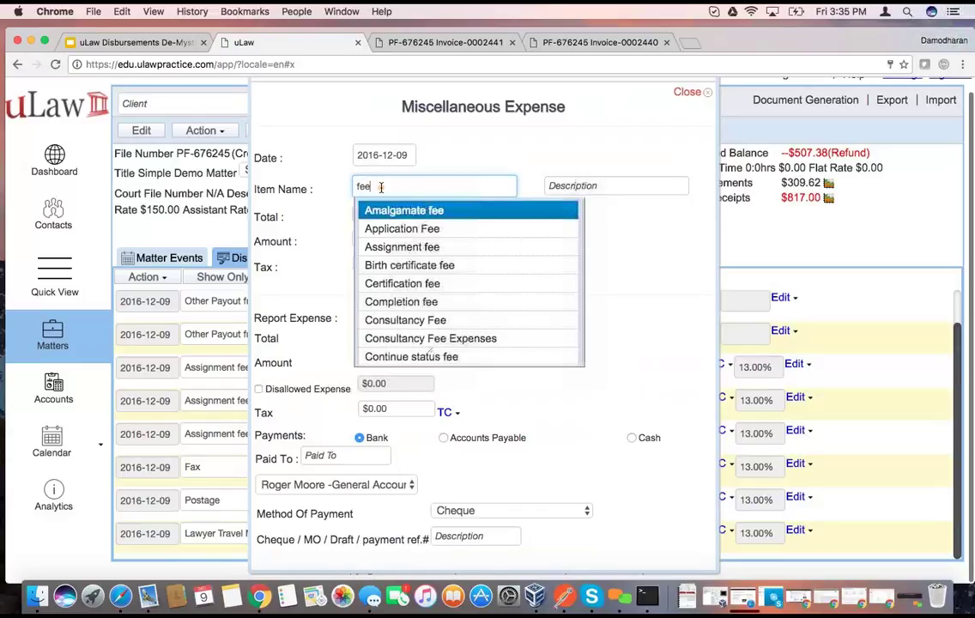
click(431, 303)
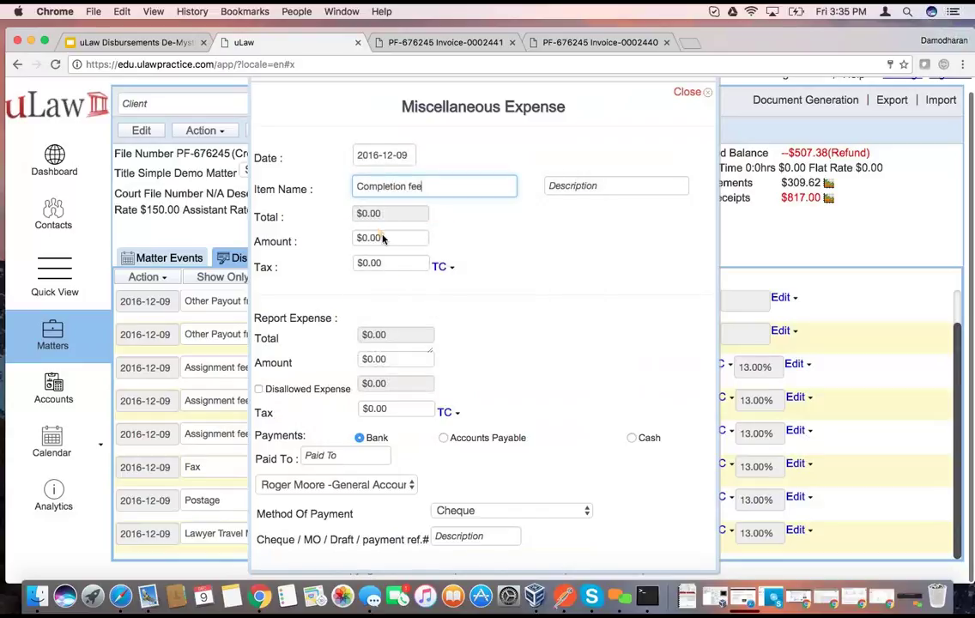
Set both the billed amount and the reported expense amount of the Completion fee to $100.
key(Tab)
text(100)
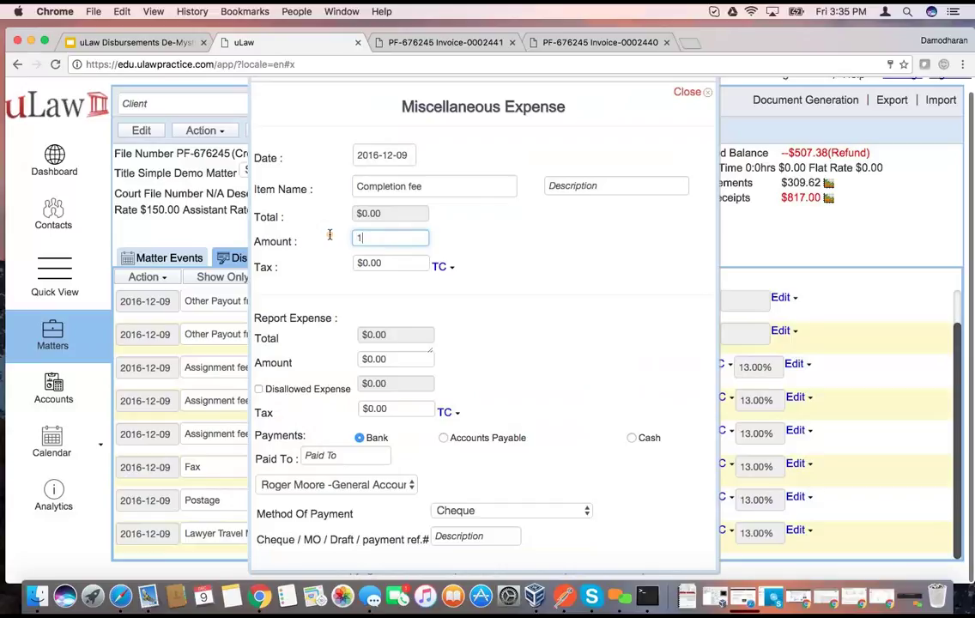
click(571, 311)
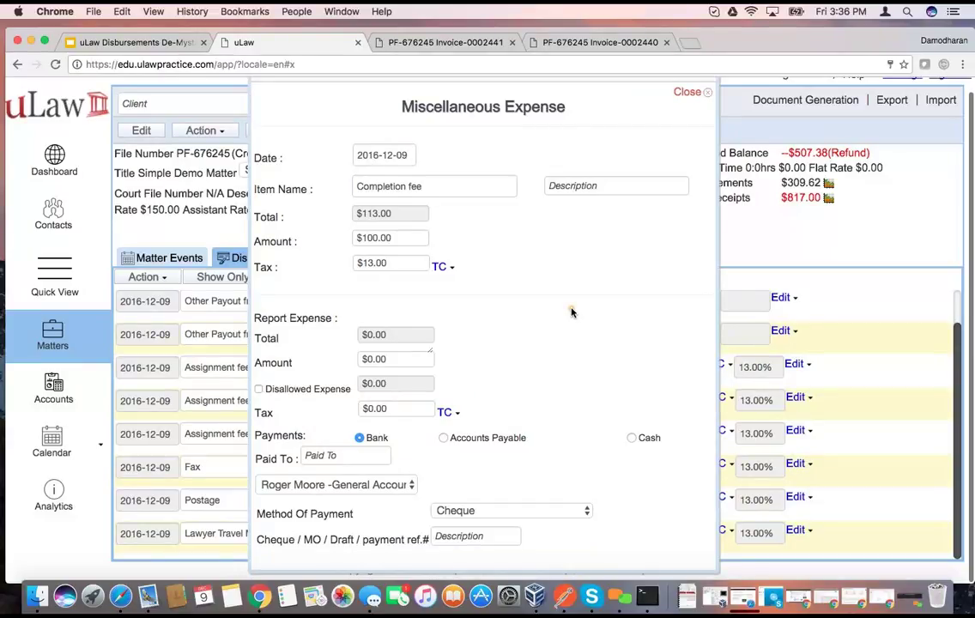
click(391, 359)
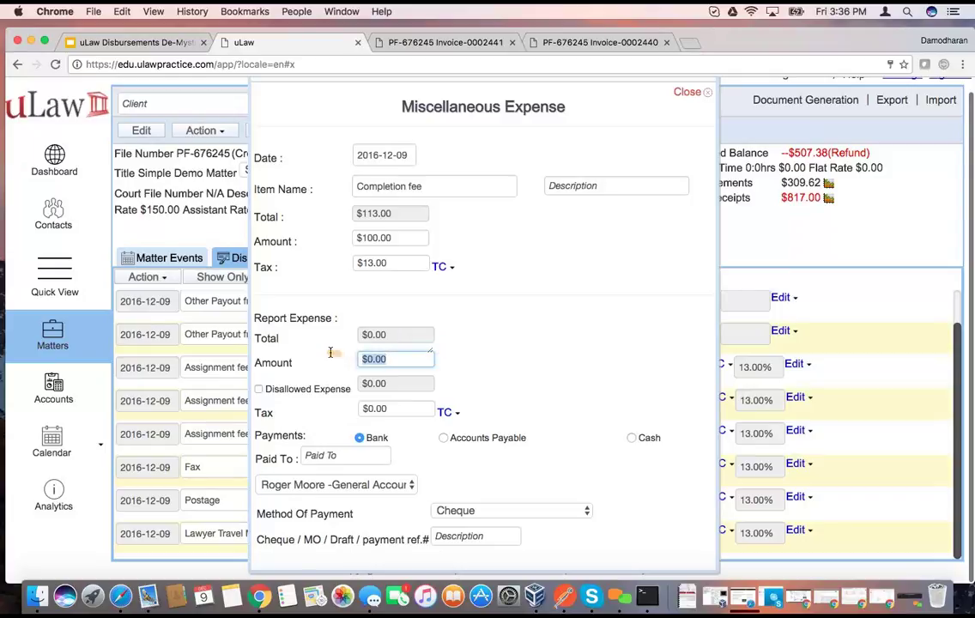
text(100)
click(322, 352)
Add a disallowed expense of $5 to the reported expense and save the Completion fee entry.
click(260, 391)
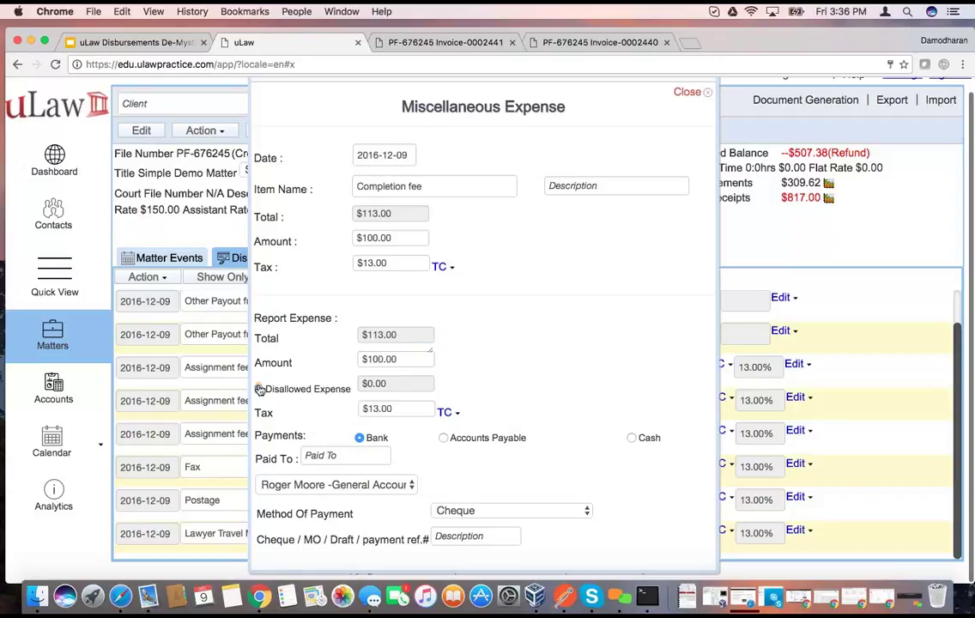
click(368, 383)
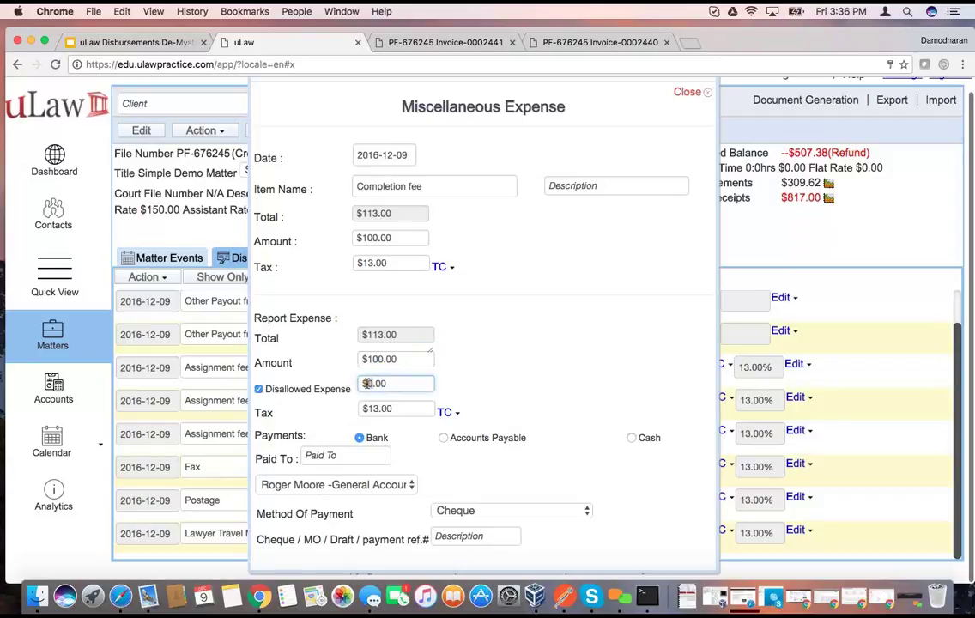
text(5)
click(562, 353)
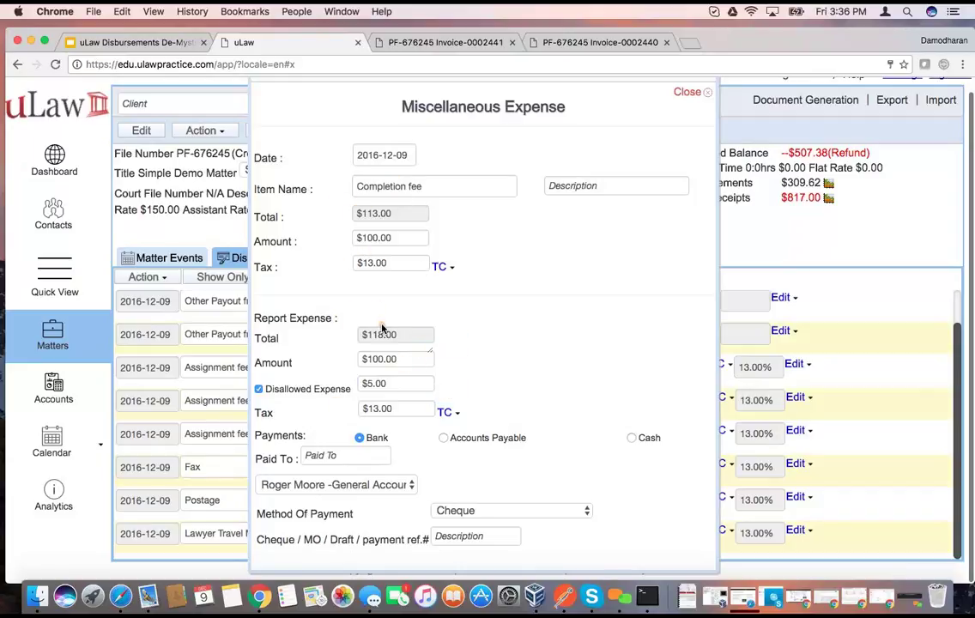
scroll(381, 328, down, 1)
scroll(382, 329, down, 5)
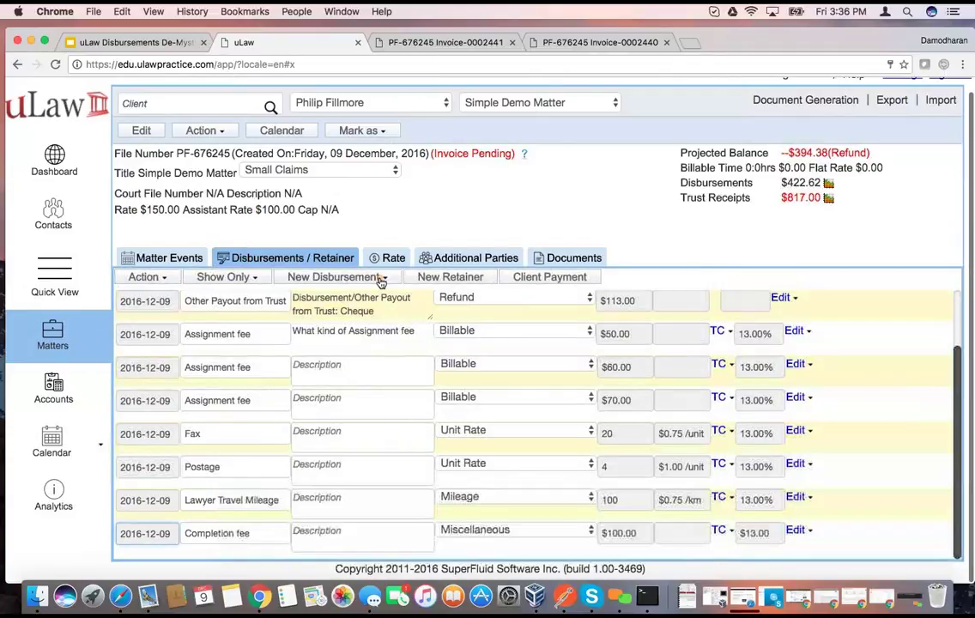
Start another miscellaneous expense disbursement and name the item Divorce Mate Expense.
click(381, 280)
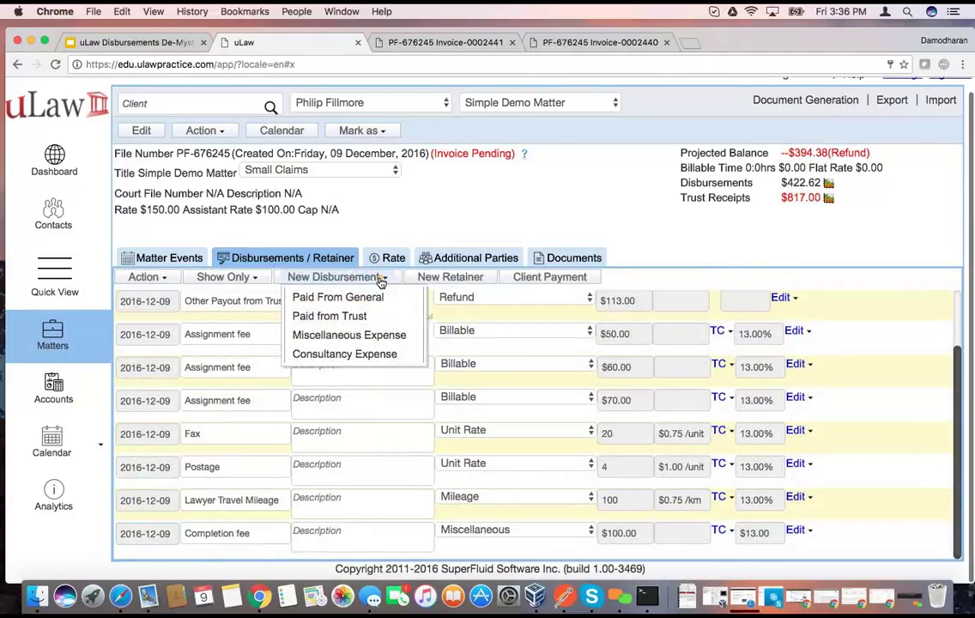
click(371, 336)
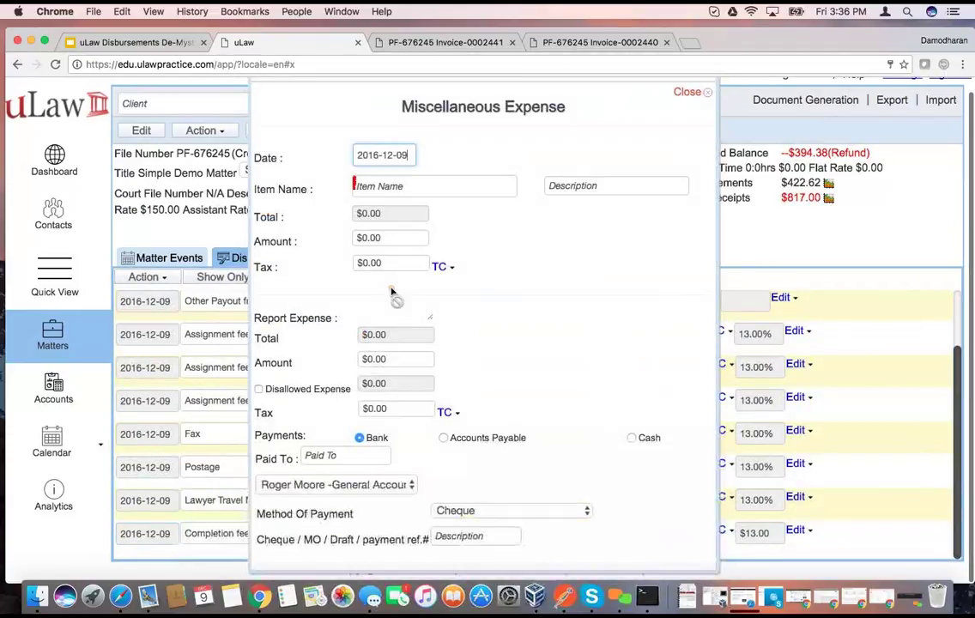
click(382, 187)
text(Divorce MAt Expense)
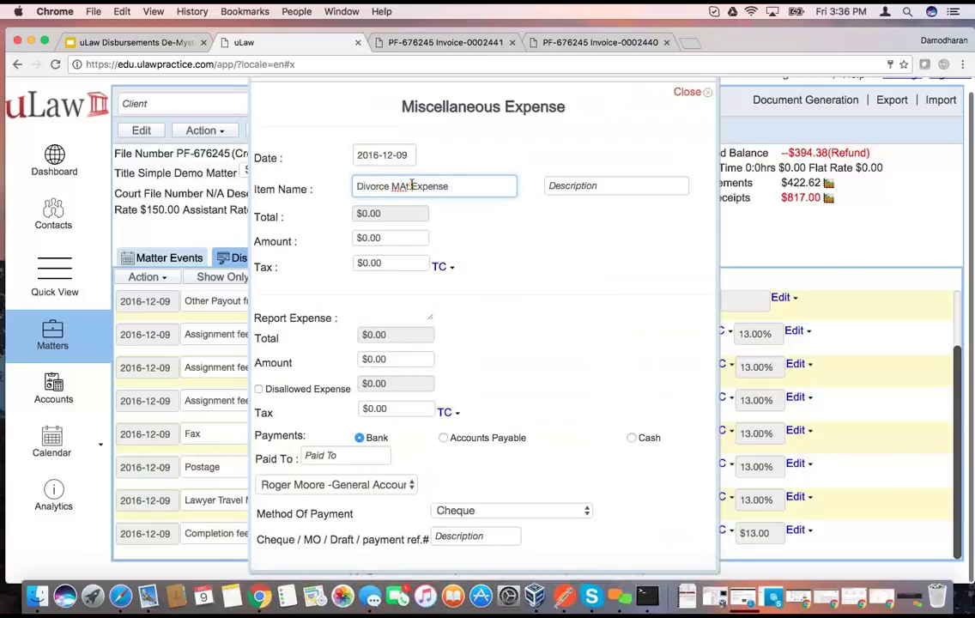
click(411, 186)
text(e)
key(BackSpace)
text(ate)
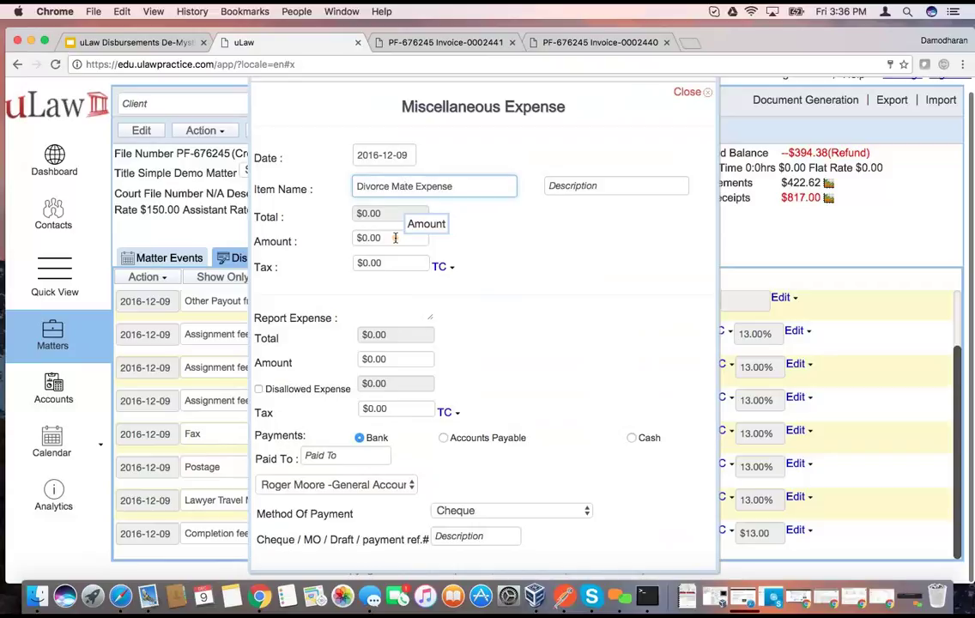
Set the billed amount of the Divorce Mate Expense to $100.
click(347, 239)
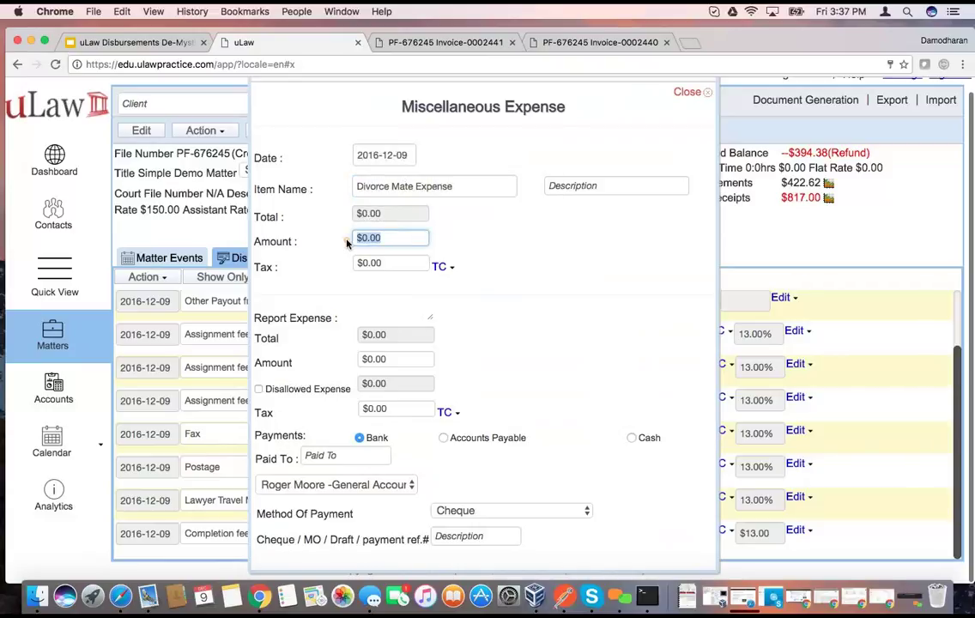
text(100)
click(546, 353)
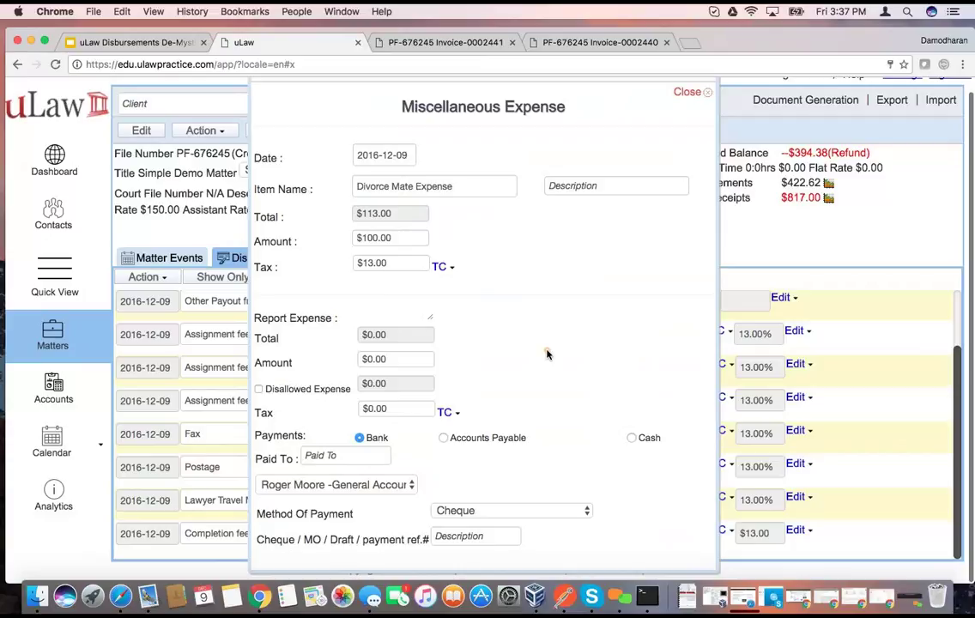
Set the reported expense amount to $80 and save the Divorce Mate Expense entry.
click(394, 359)
key(super+a)
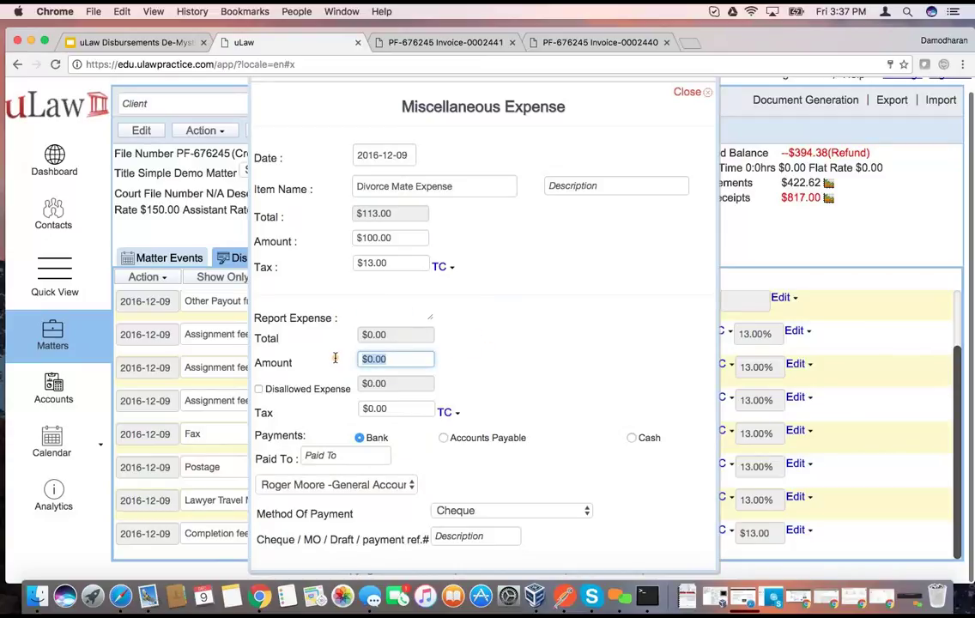
text(80)
click(545, 381)
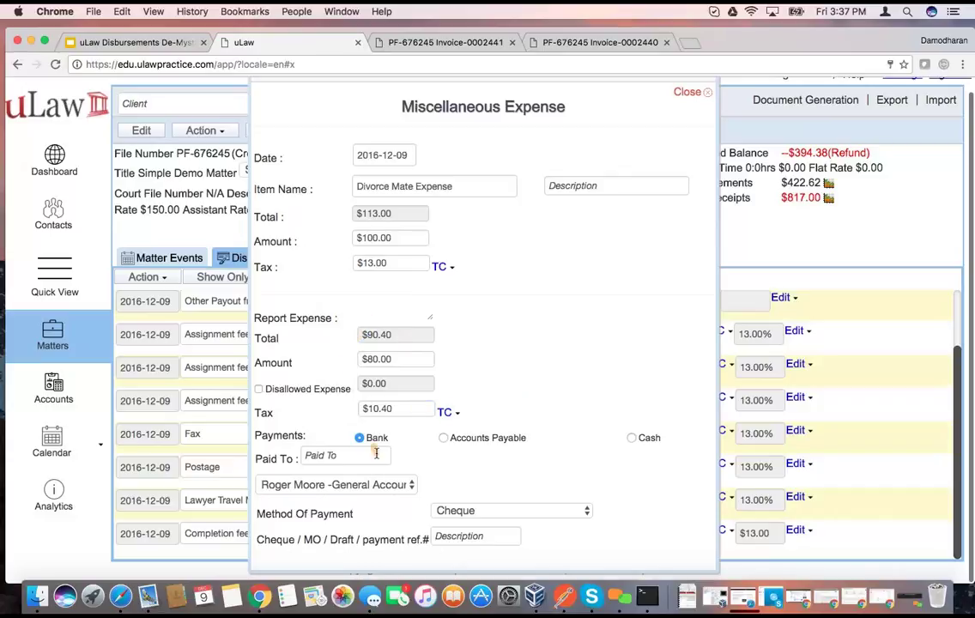
scroll(376, 453, down, 1)
scroll(375, 453, down, 1)
scroll(369, 468, down, 1)
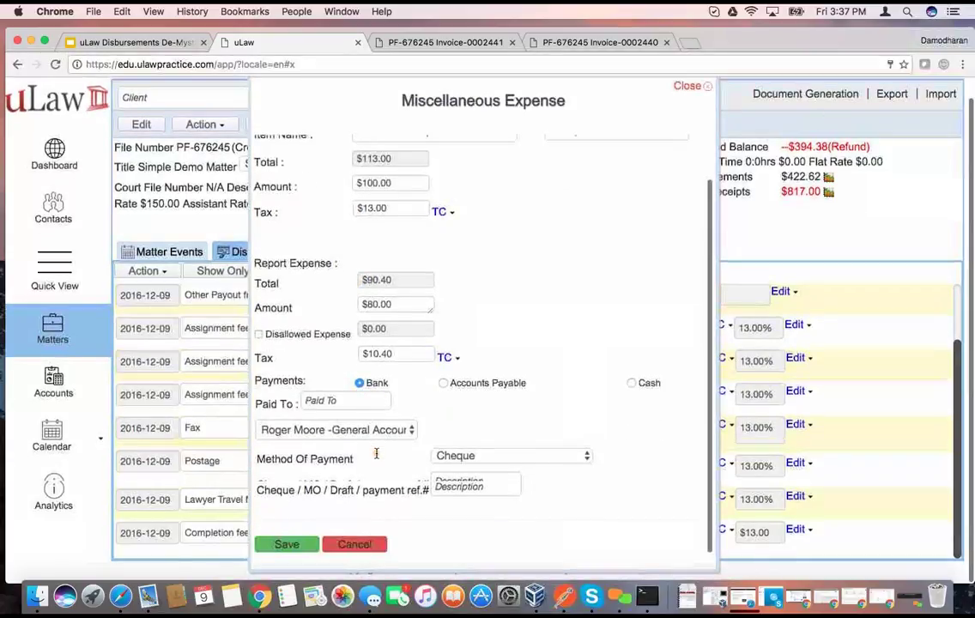
click(287, 542)
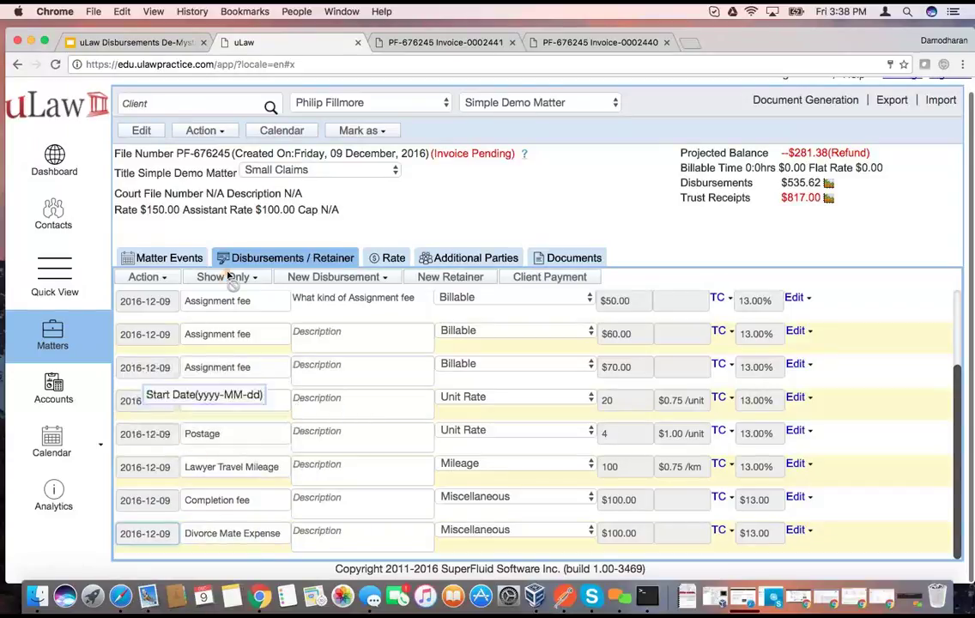
click(153, 43)
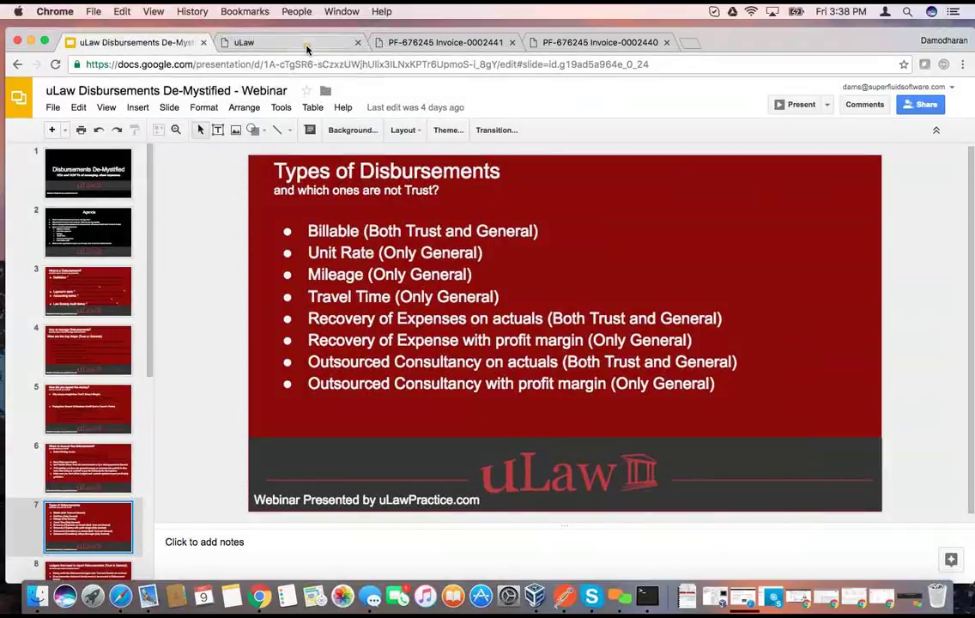
click(306, 49)
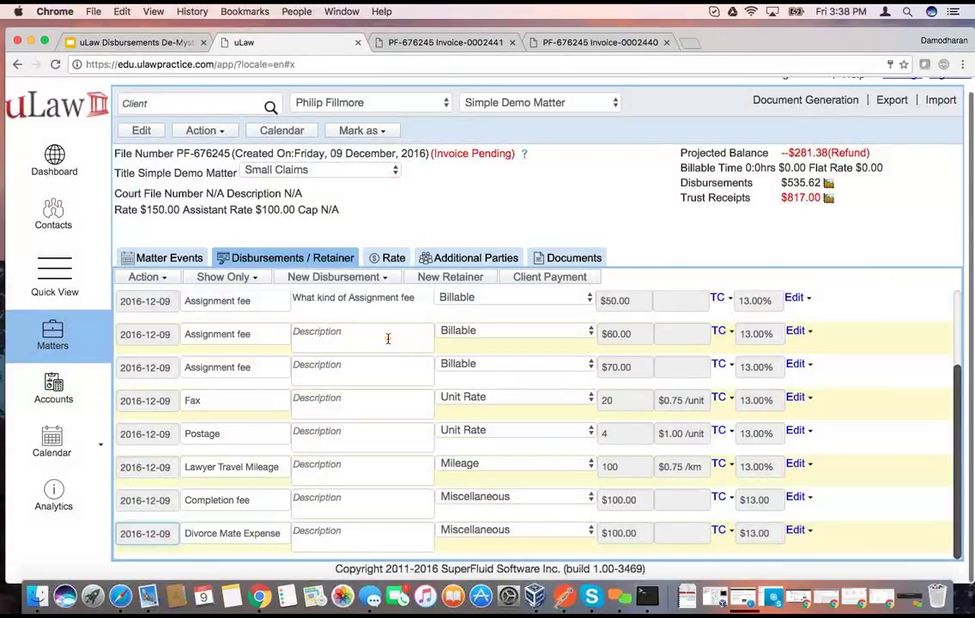
click(341, 277)
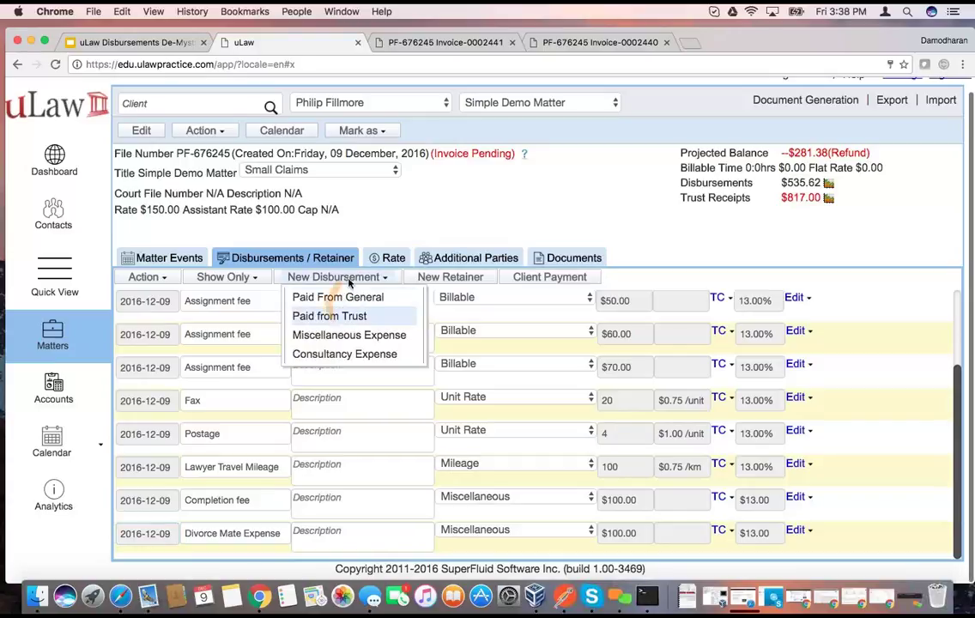
click(353, 336)
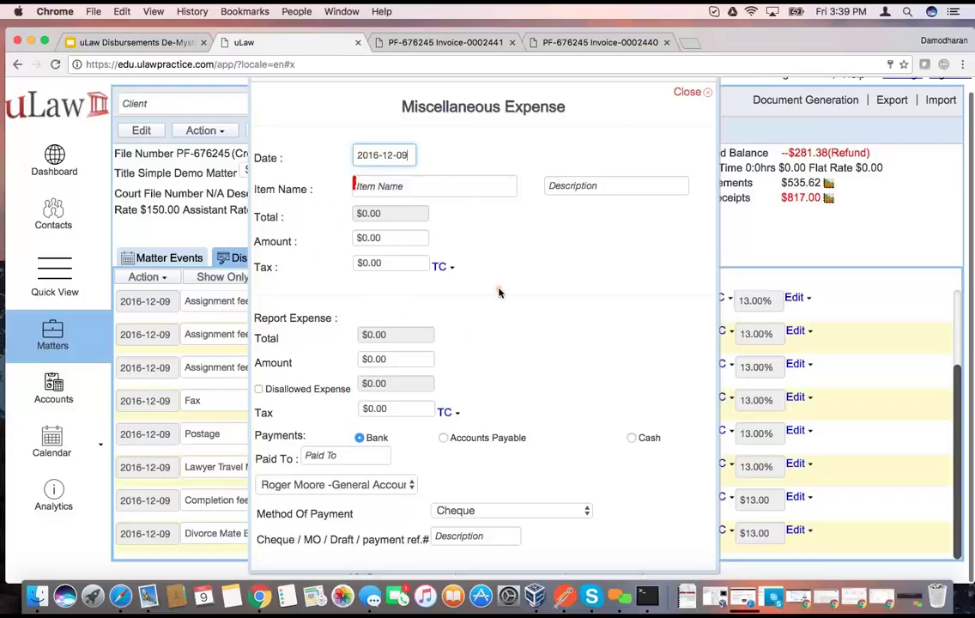
click(680, 94)
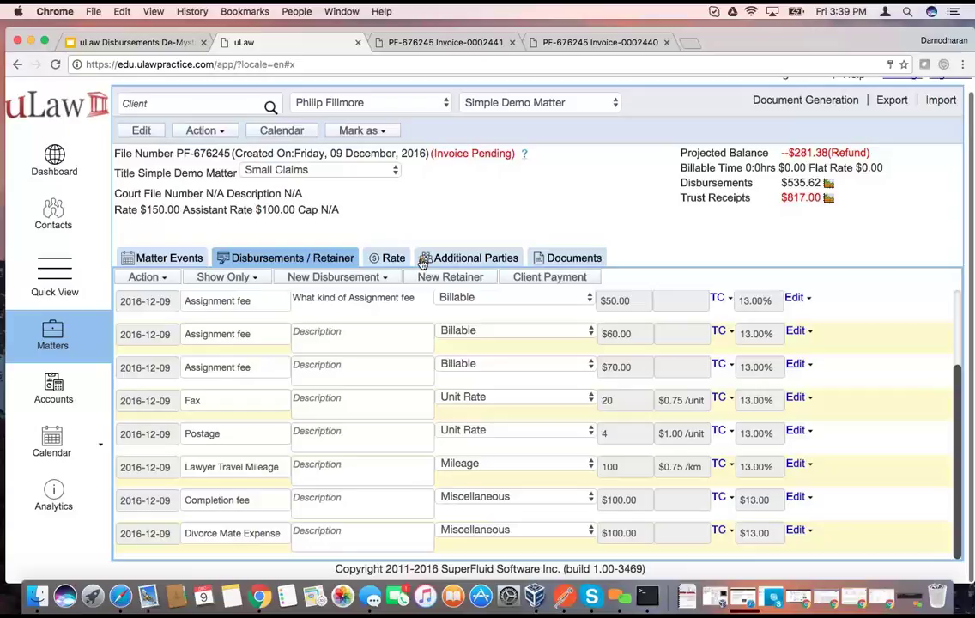
Look through the revenue and expense categories of the firm's accounts, down to the Consultancy expense accounts.
click(53, 388)
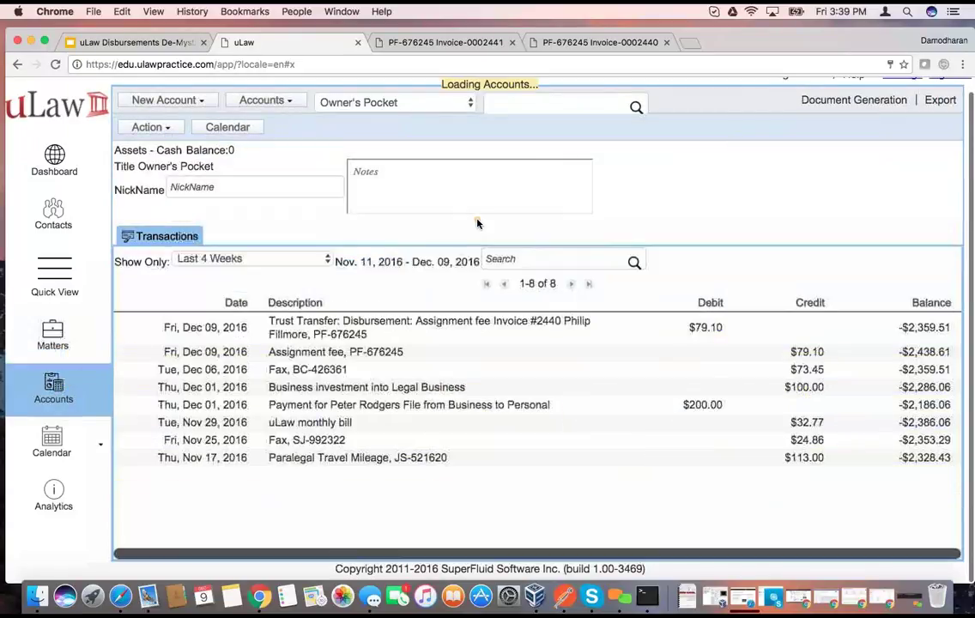
click(282, 102)
mouse_move(275, 196)
mouse_move(356, 232)
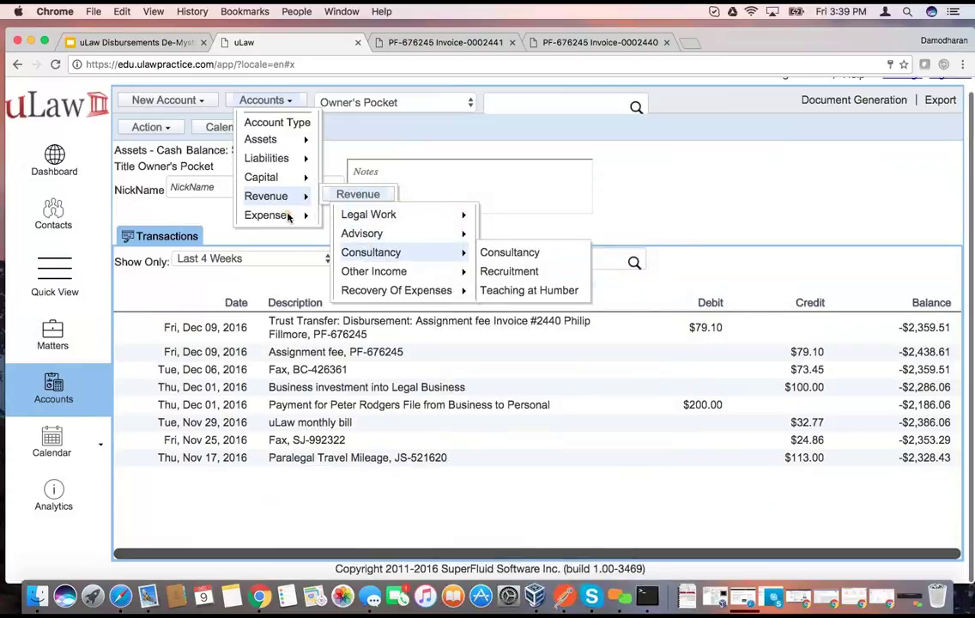
mouse_move(298, 216)
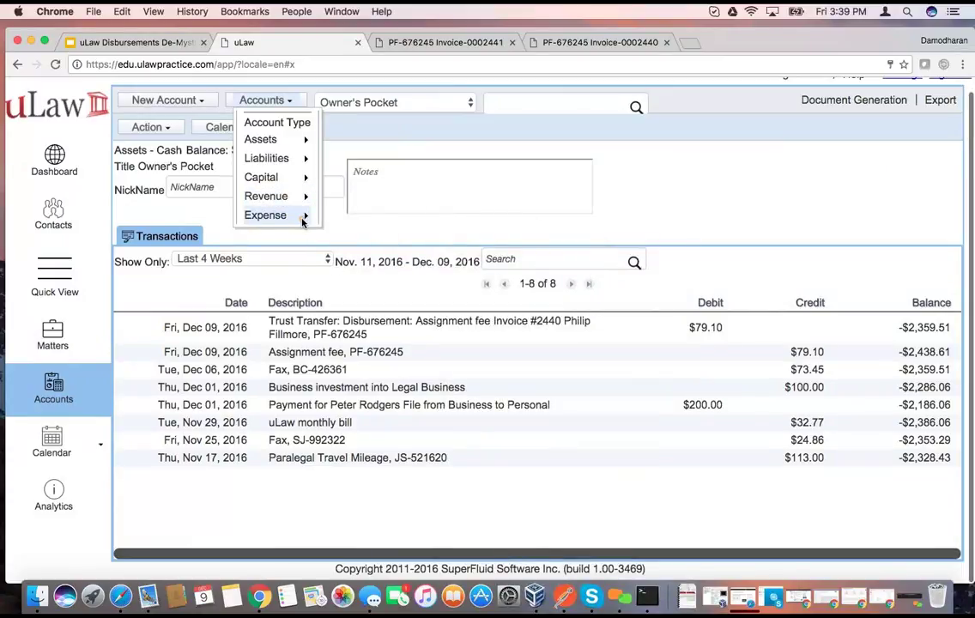
mouse_move(472, 270)
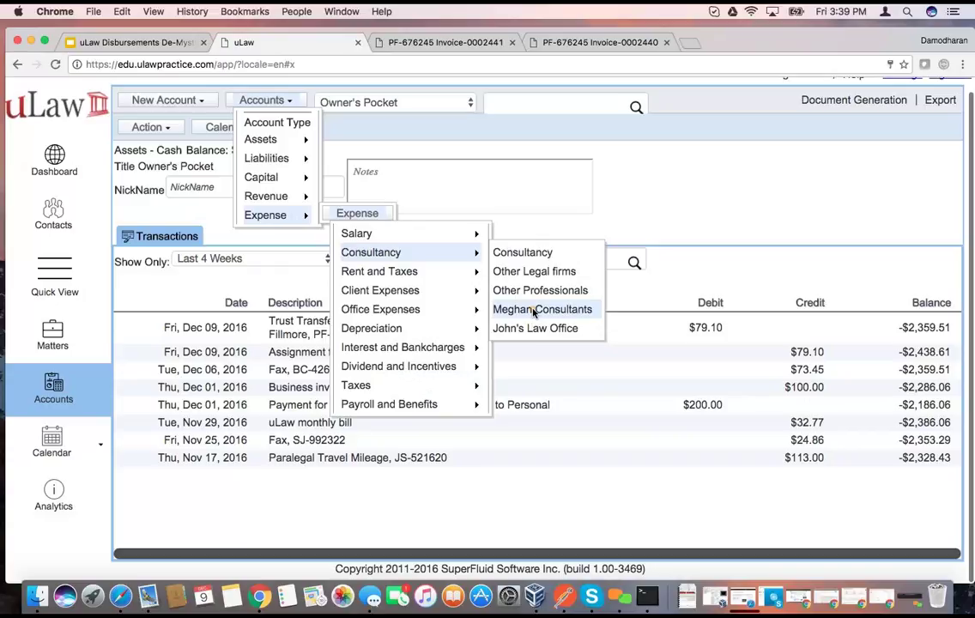
Return to the demo matter and start a new consultancy disbursement with a billed amount of $200.
click(56, 339)
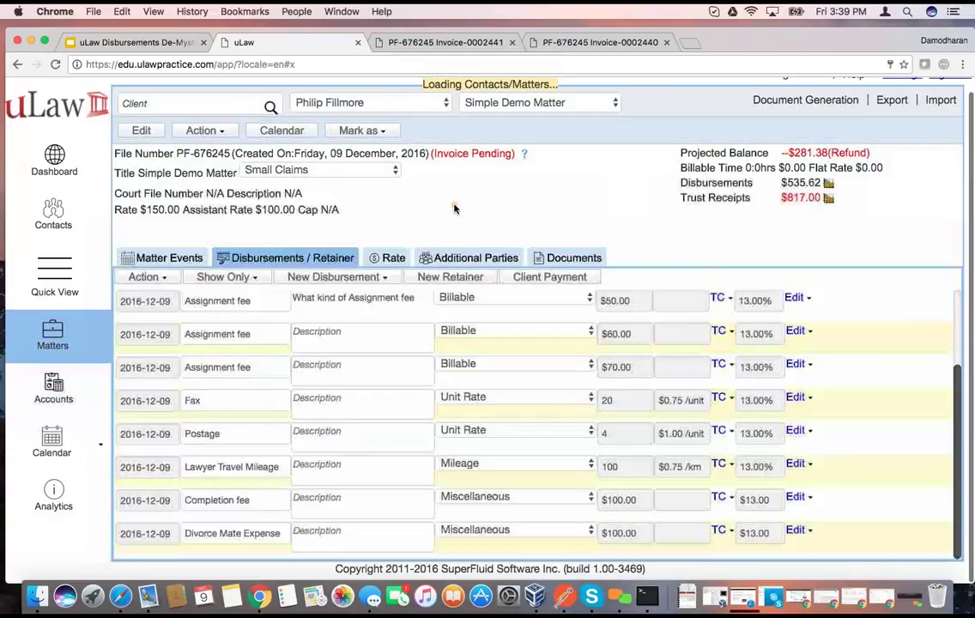
click(372, 278)
click(360, 353)
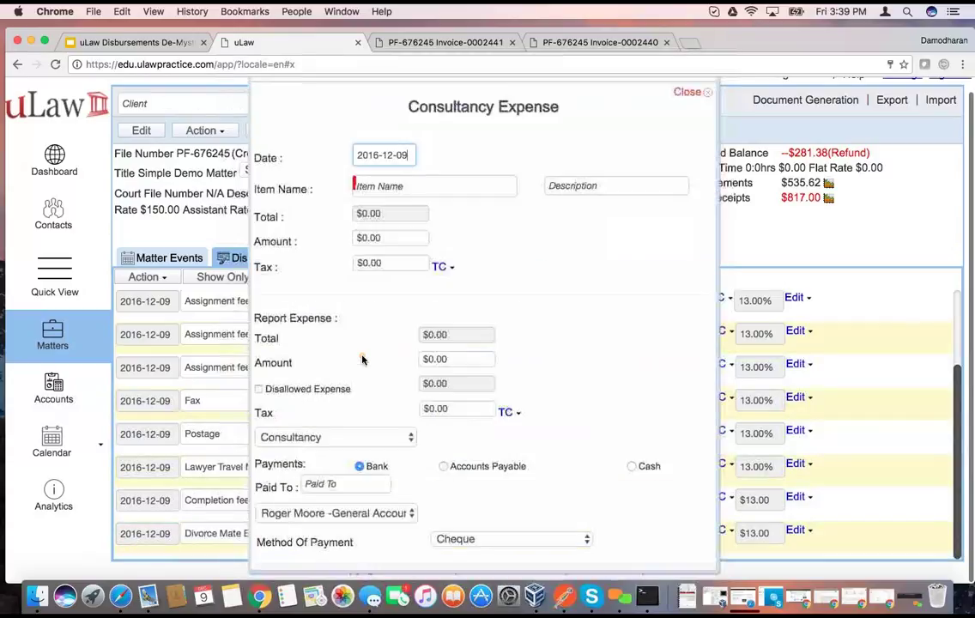
click(306, 240)
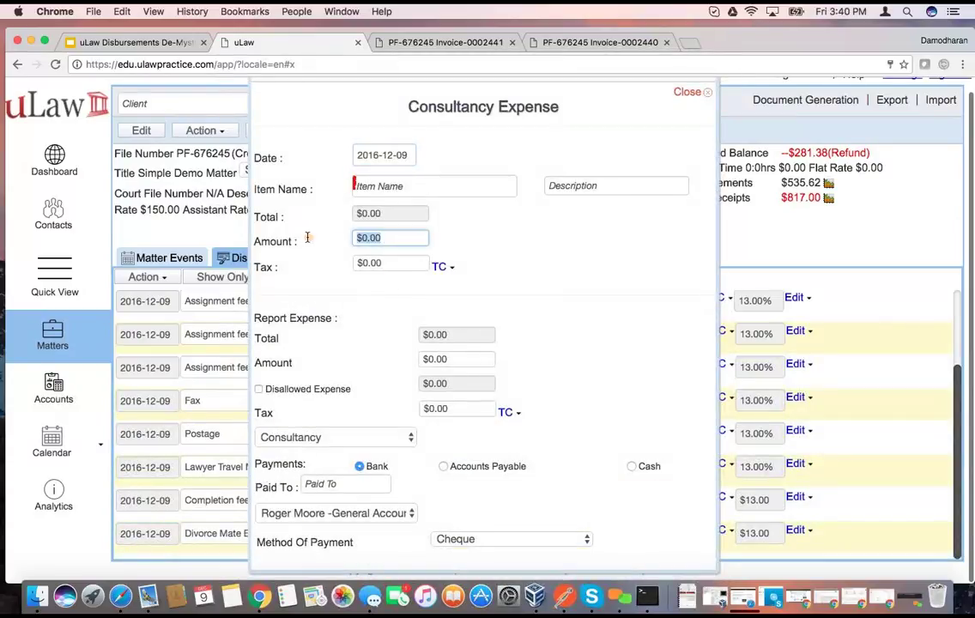
text(200)
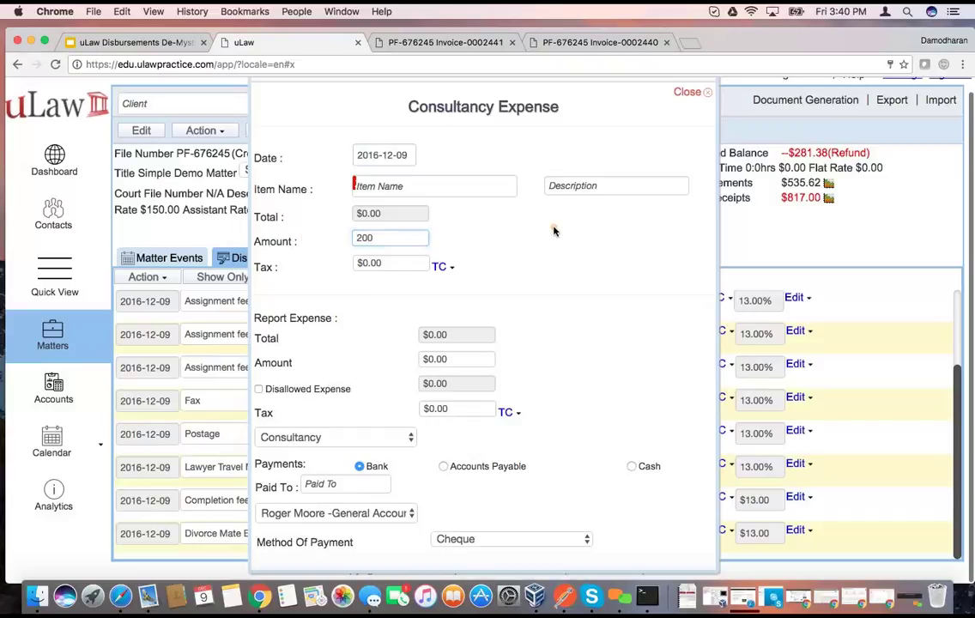
click(553, 230)
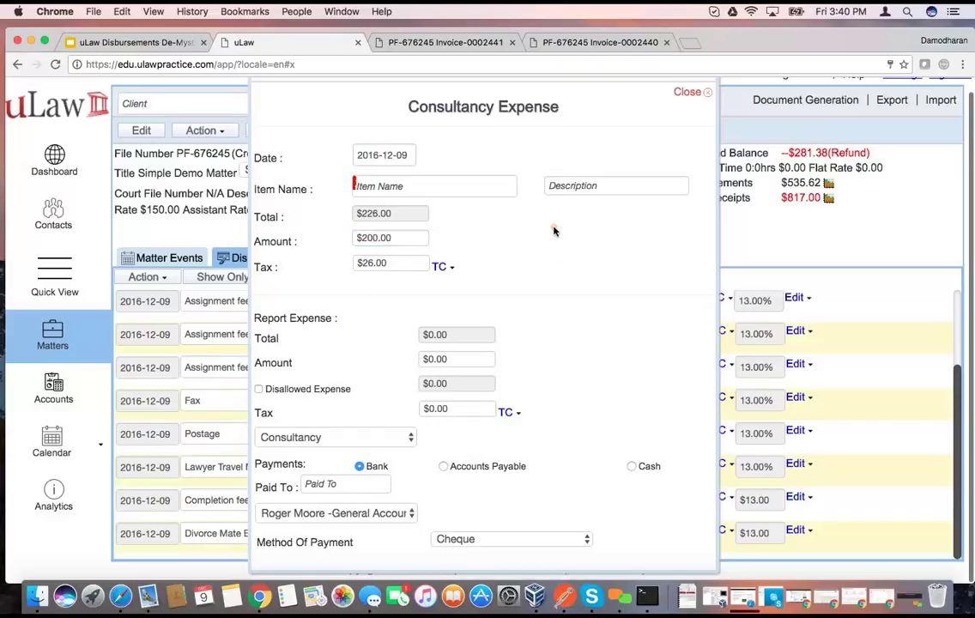
Name the consultancy disbursement item Consultancy Fee, using the suggested item name.
click(373, 186)
text(cou)
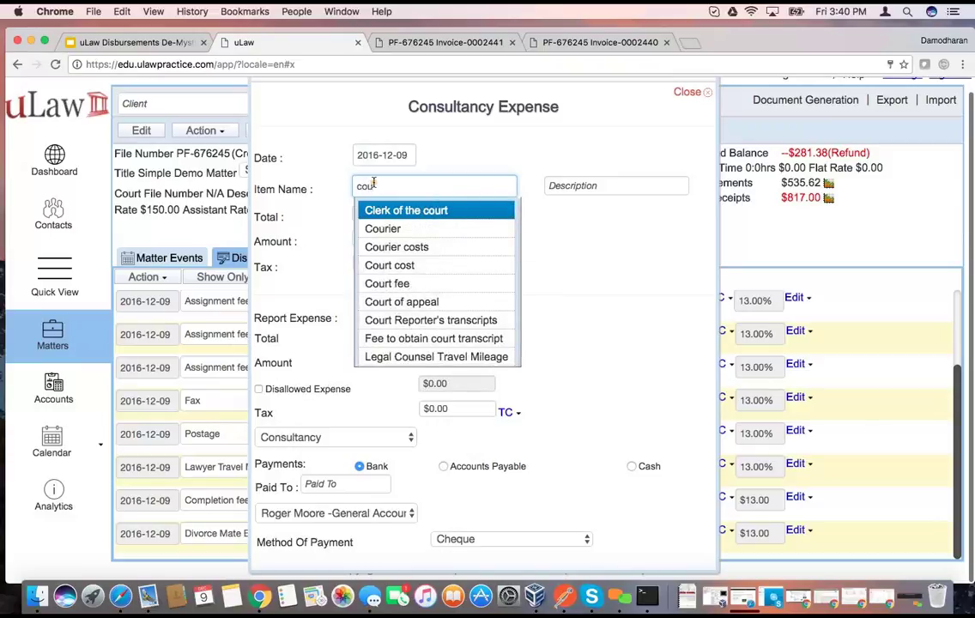
key(BackSpace)
text(ns)
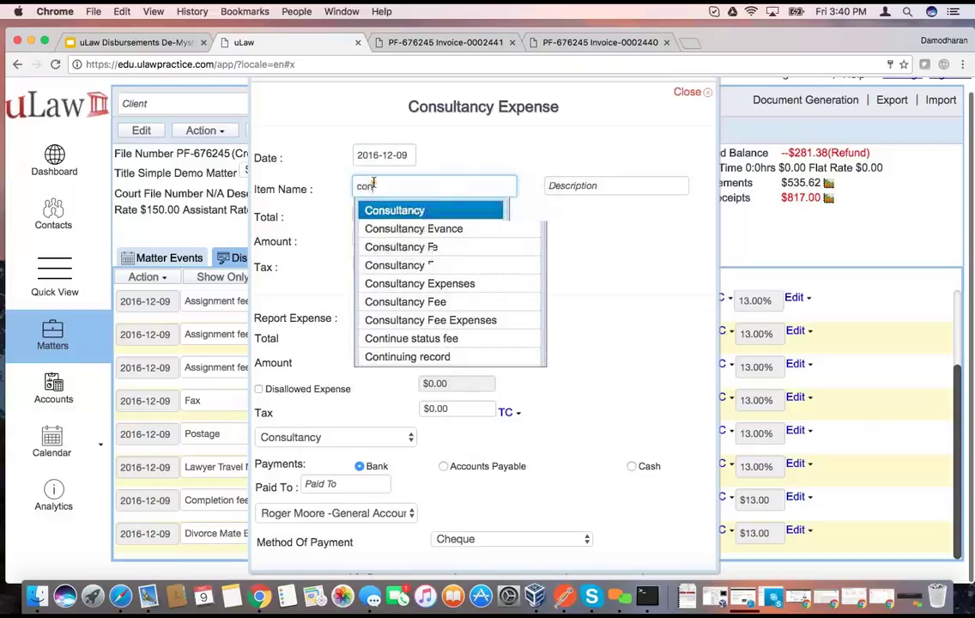
click(432, 248)
Describe the Consultancy Fee as "Matter by Windsor Legal professional", correcting the spelling and capitalization.
click(556, 188)
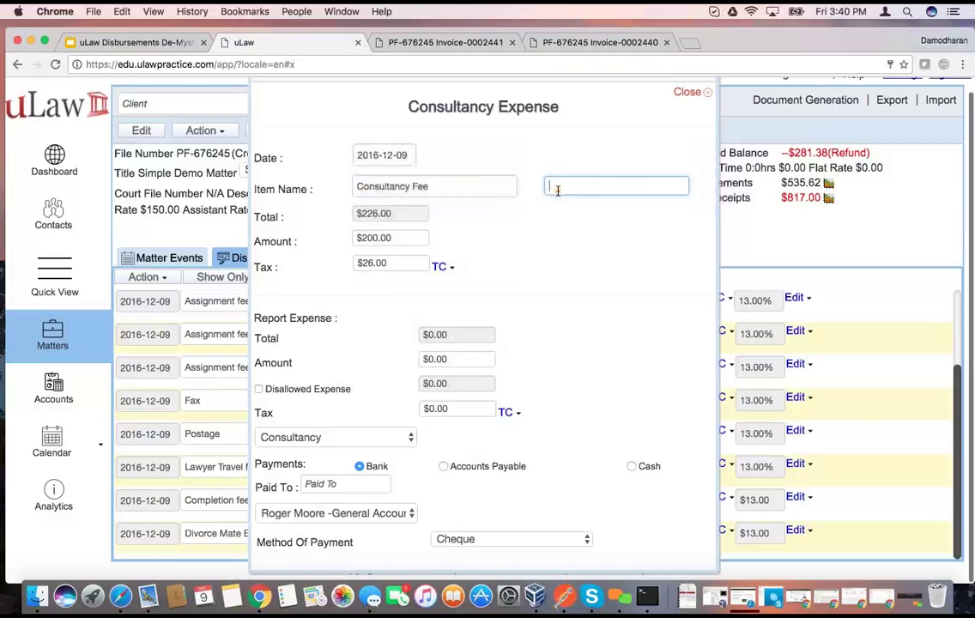
text(MAtter by Windosr LEgal pro)
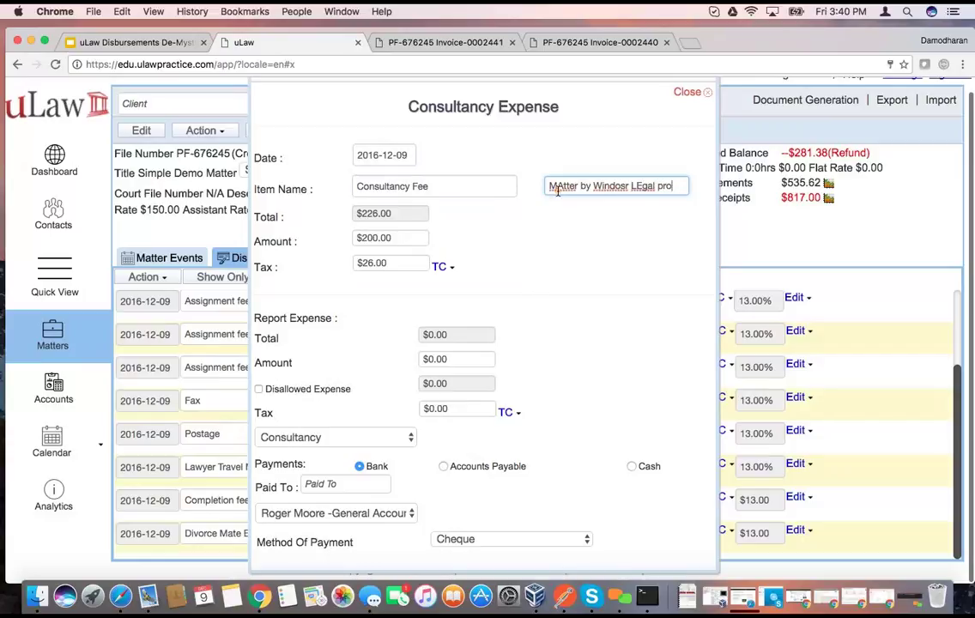
key(BackSpace)
click(564, 187)
key(BackSpace)
text(a)
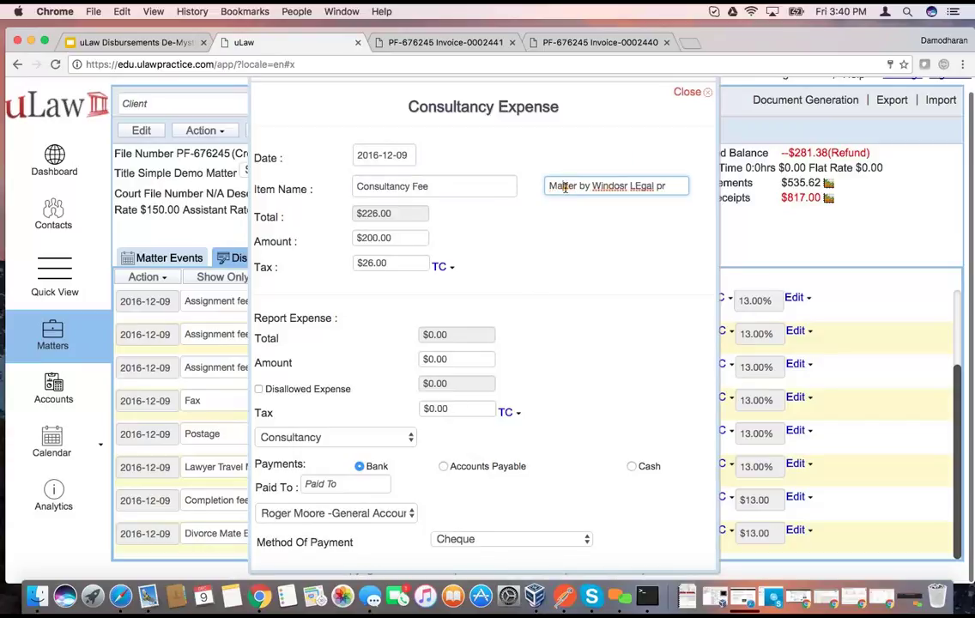
click(613, 189)
key(Delete)
key(Delete)
text(so)
click(635, 189)
key(BackSpace)
text(e)
click(672, 189)
text(ofessioan)
key(BackSpace)
key(BackSpace)
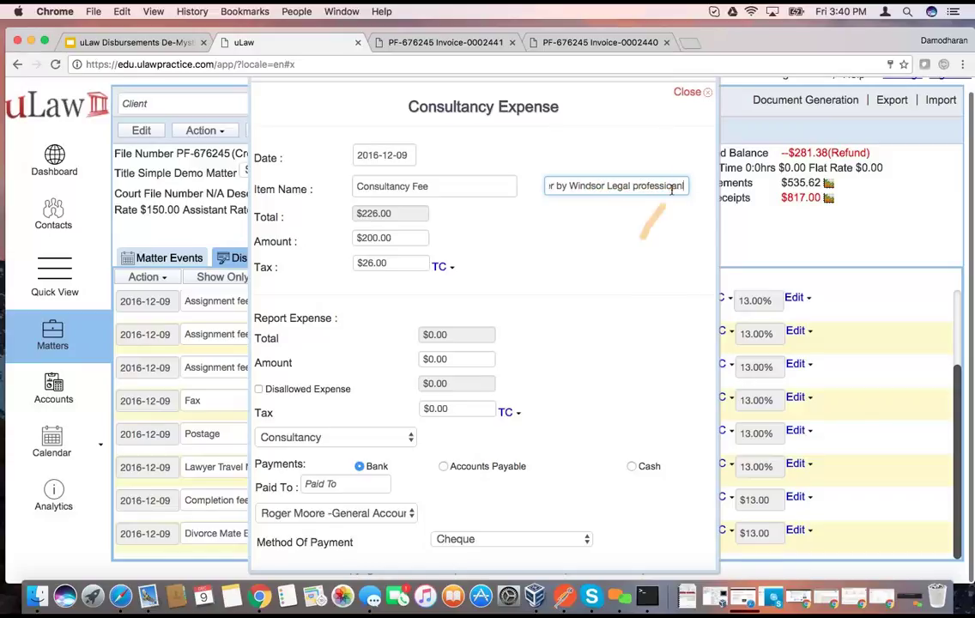
text(nal)
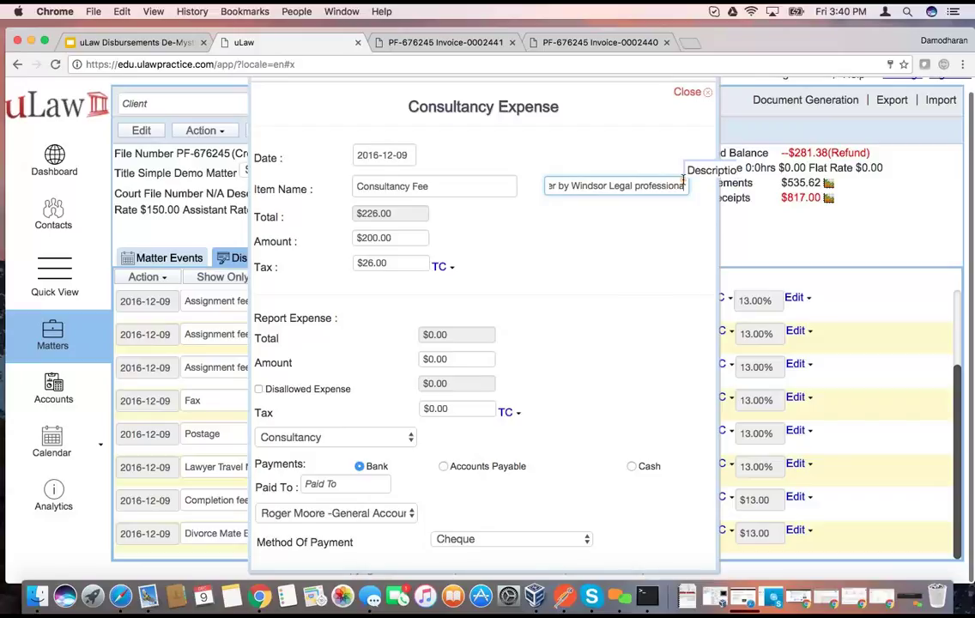
click(568, 252)
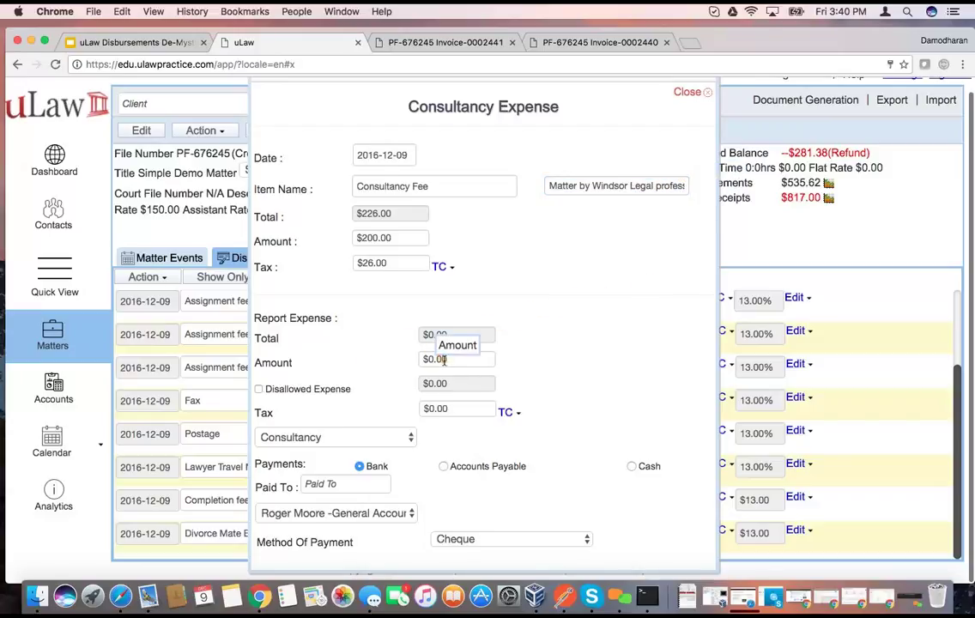
Set the reported expense amount to $150 and assign the expense to the Meghan Consultants account.
click(444, 361)
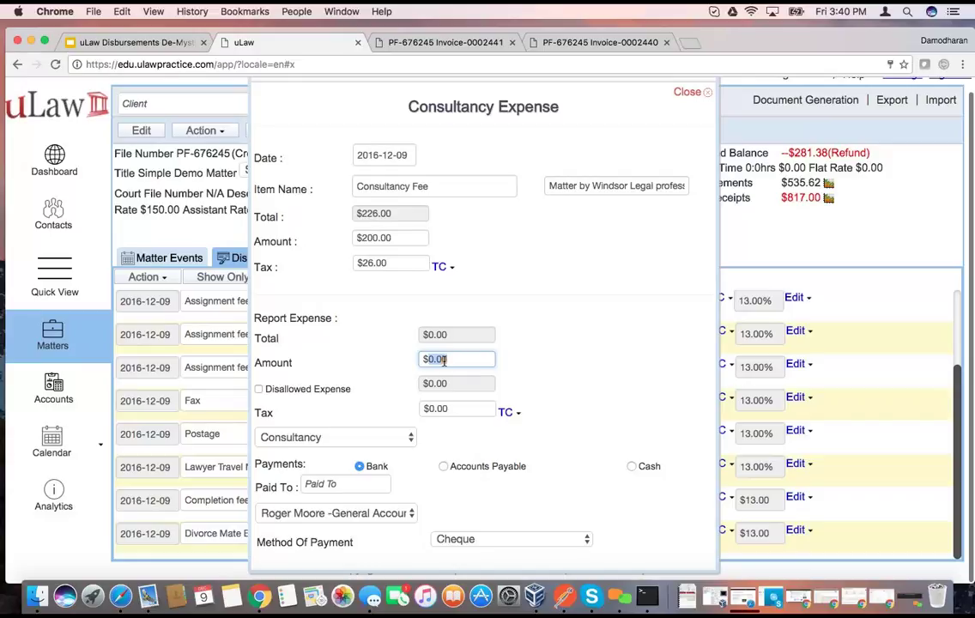
text(150)
click(569, 353)
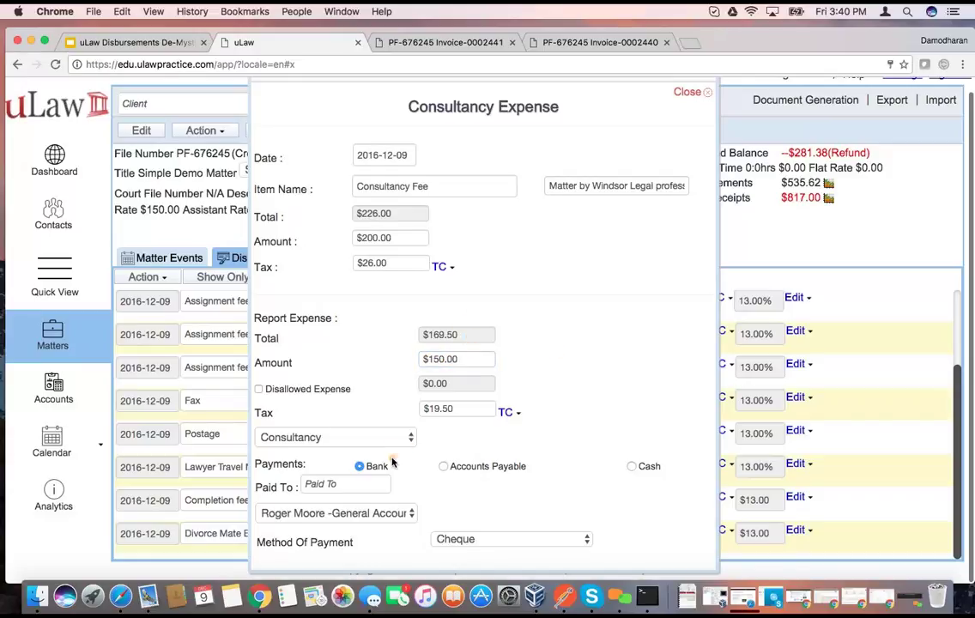
click(354, 438)
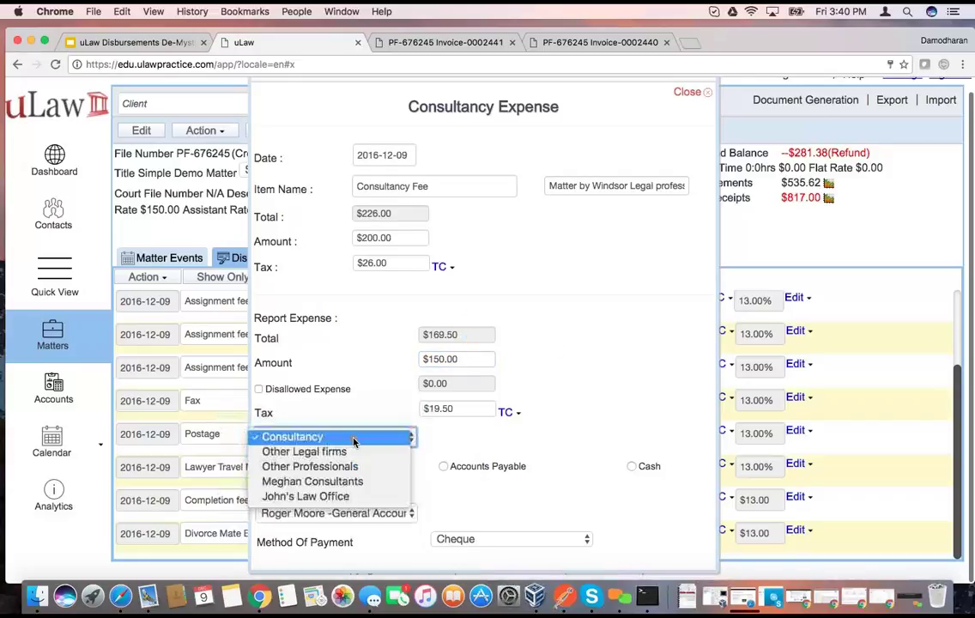
click(333, 481)
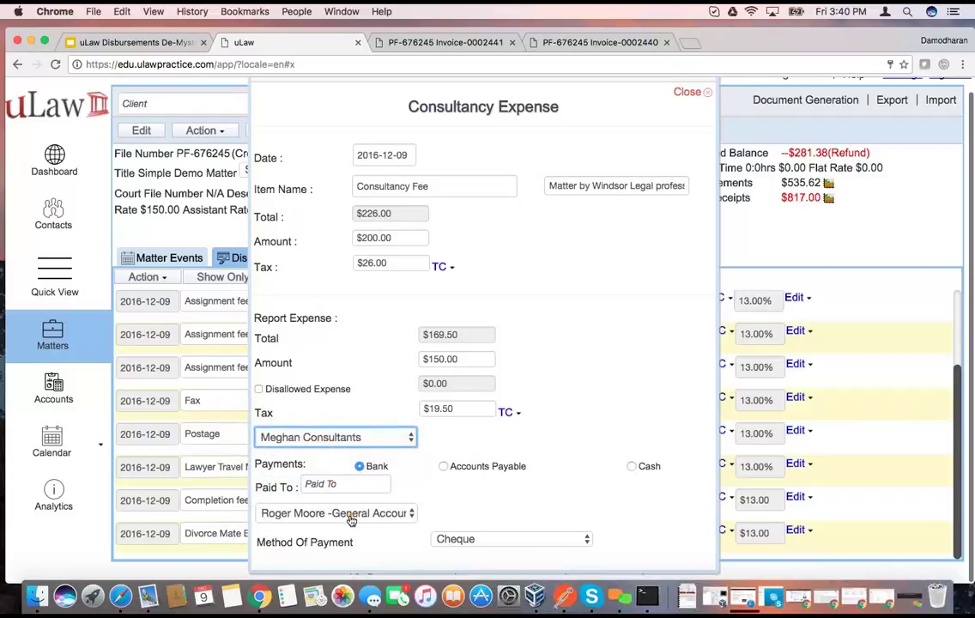
Enter 99 as the cheque payment reference and save the Consultancy Fee disbursement.
scroll(441, 491, down, 3)
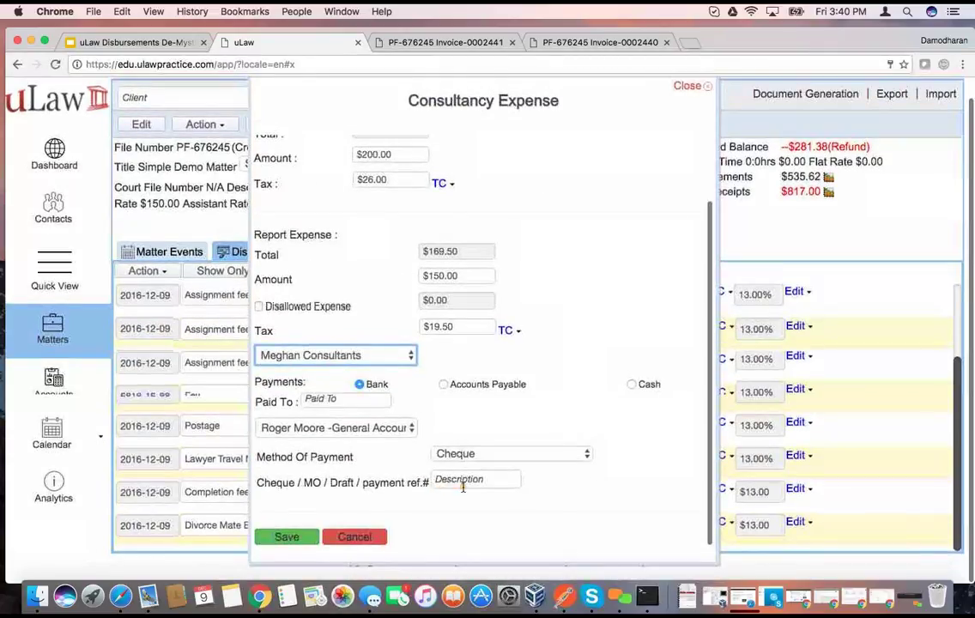
click(463, 486)
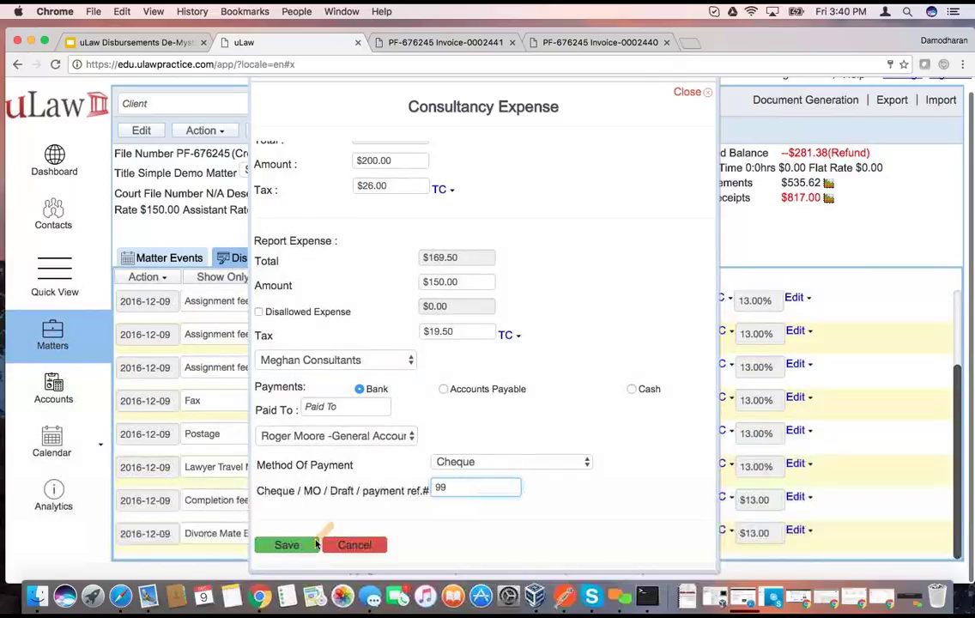
click(284, 545)
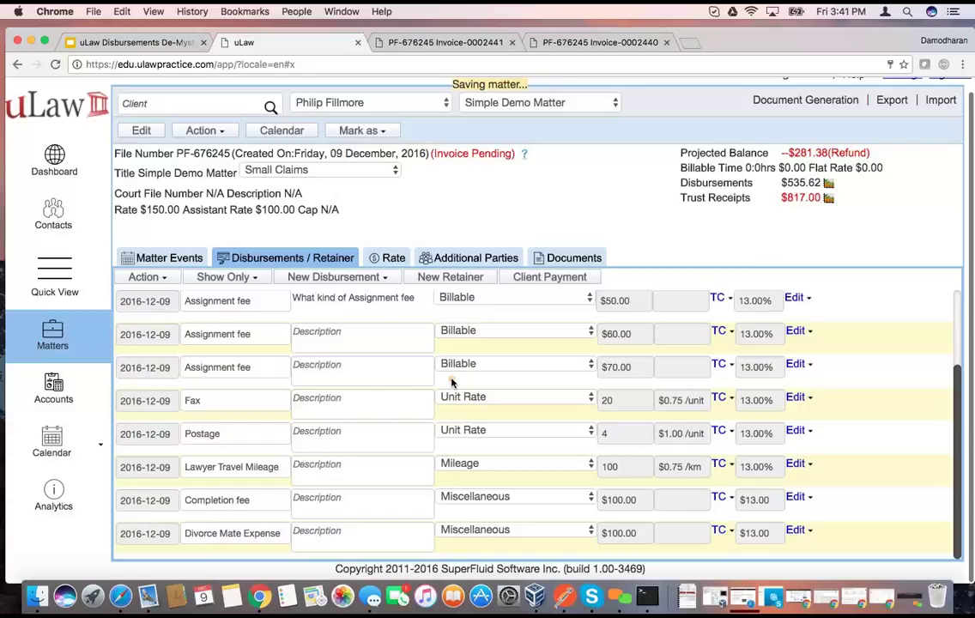
scroll(452, 382, down, 5)
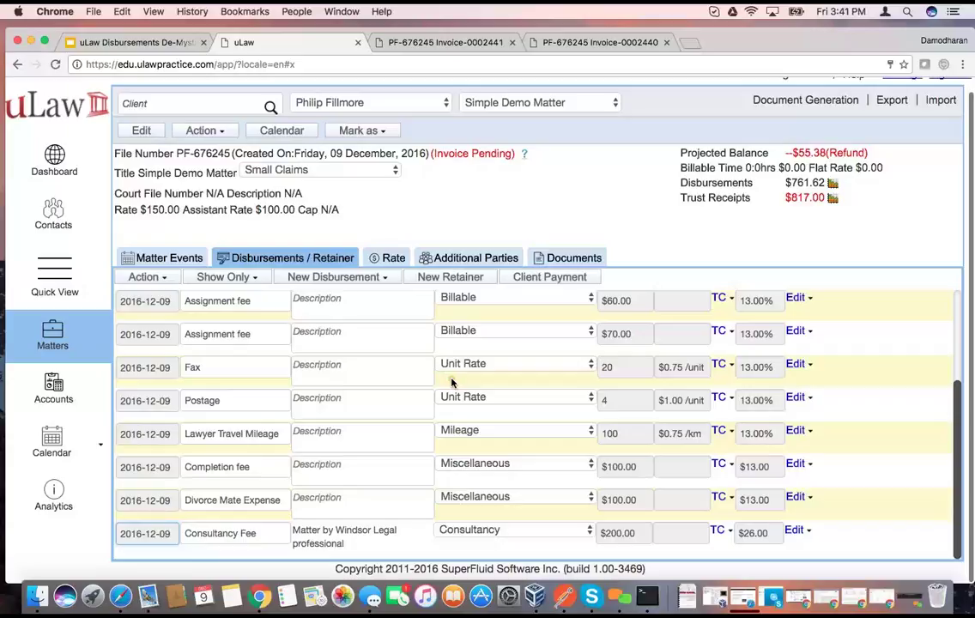
Generate a complete invoice for the demo matter with the default settings and download it.
click(807, 100)
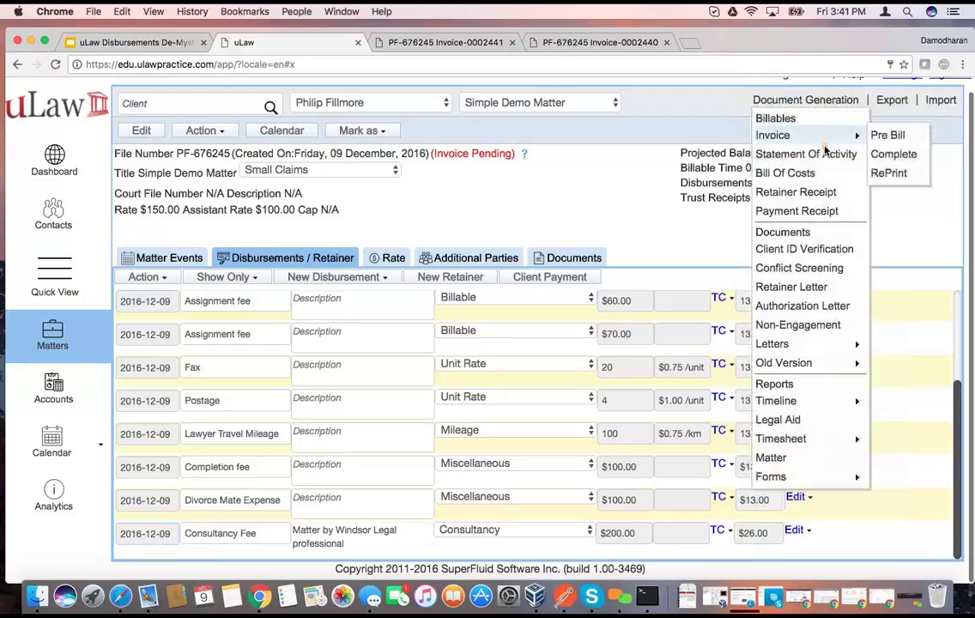
click(893, 154)
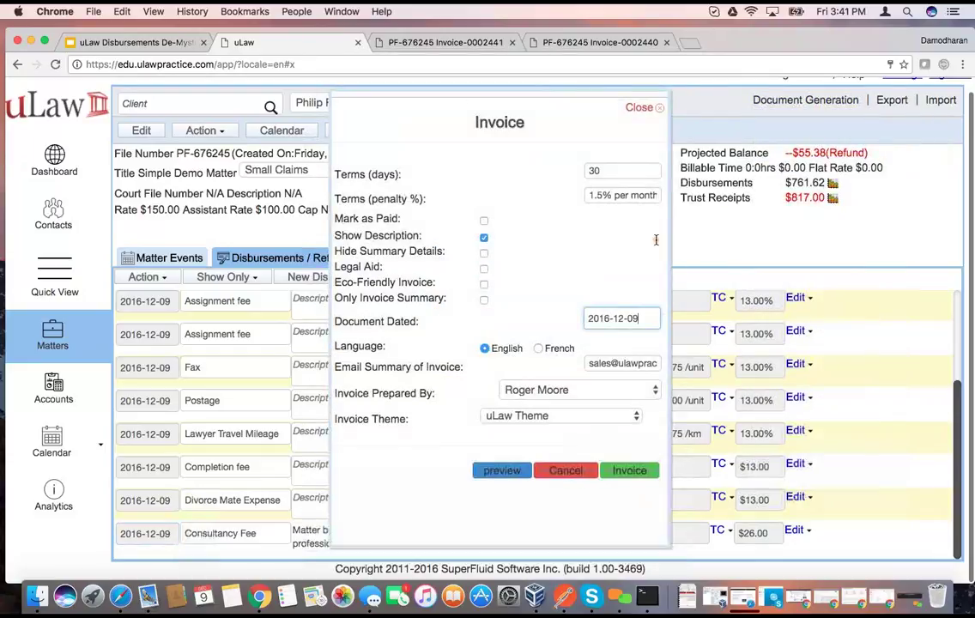
click(628, 470)
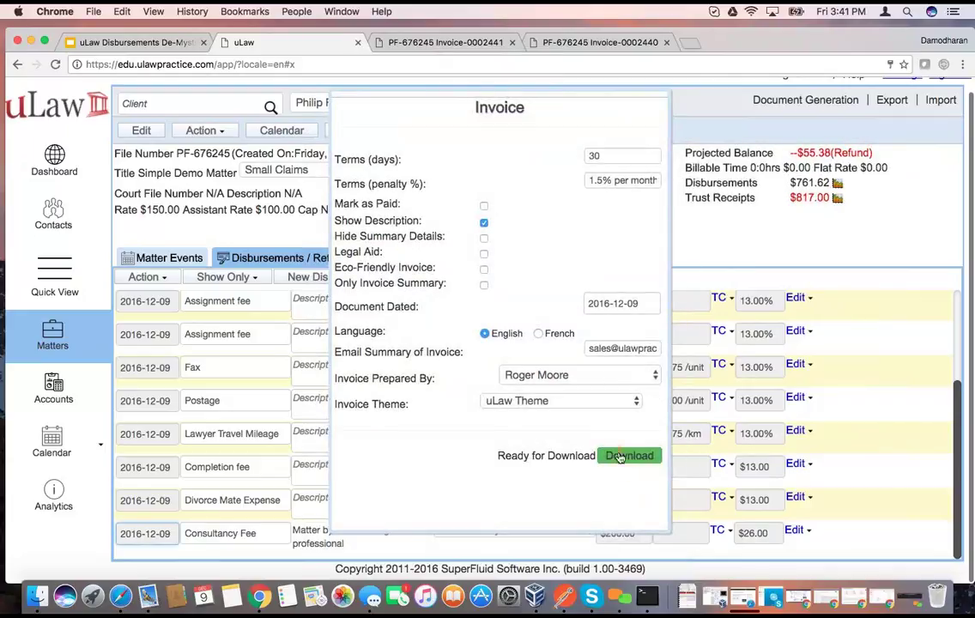
click(621, 458)
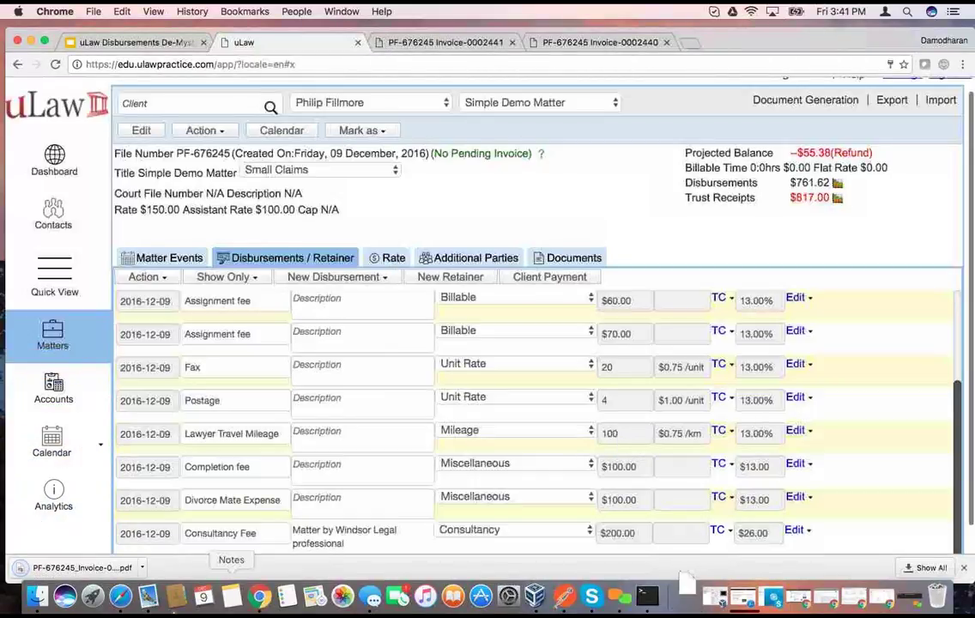
Open the downloaded invoice PDF and review its disbursement lines, totals and terms.
click(93, 571)
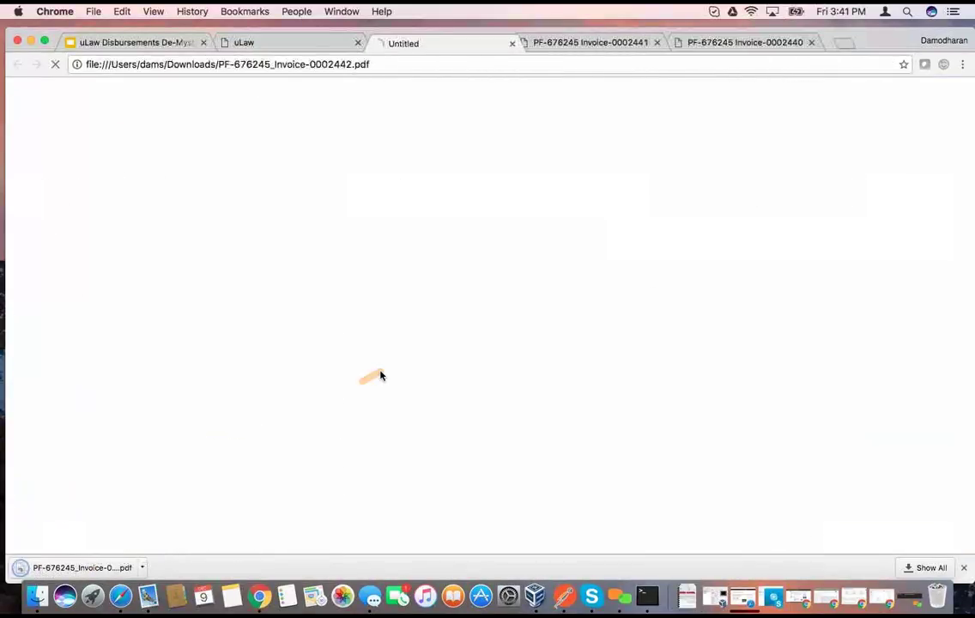
scroll(392, 363, down, 3)
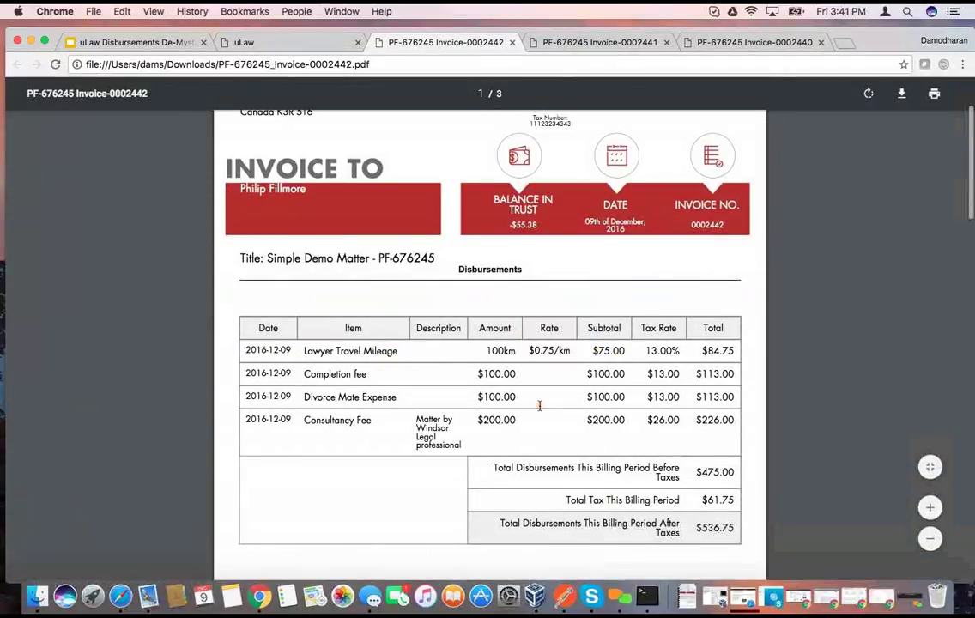
scroll(464, 425, down, 1)
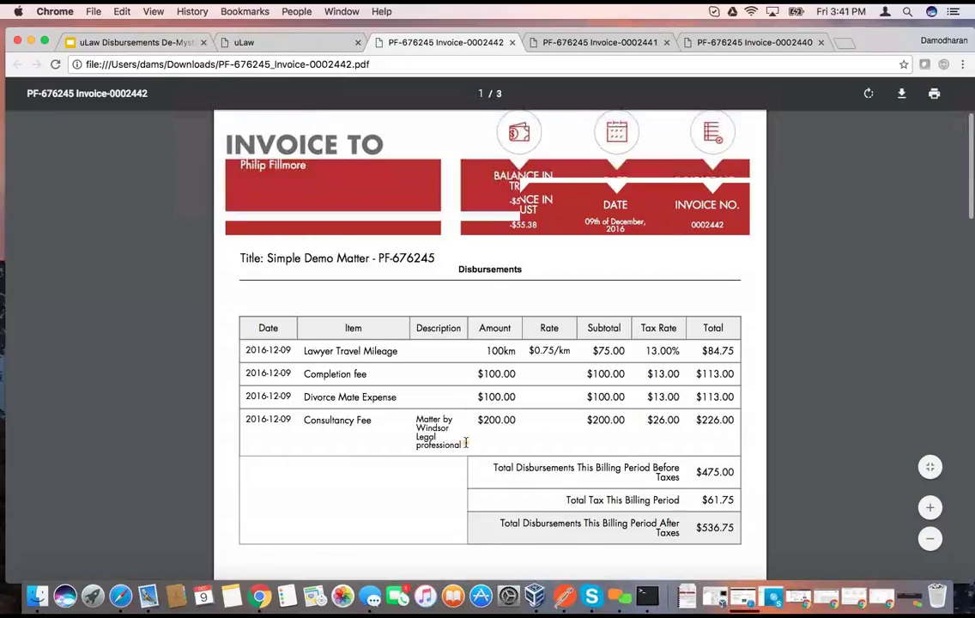
scroll(465, 442, down, 3)
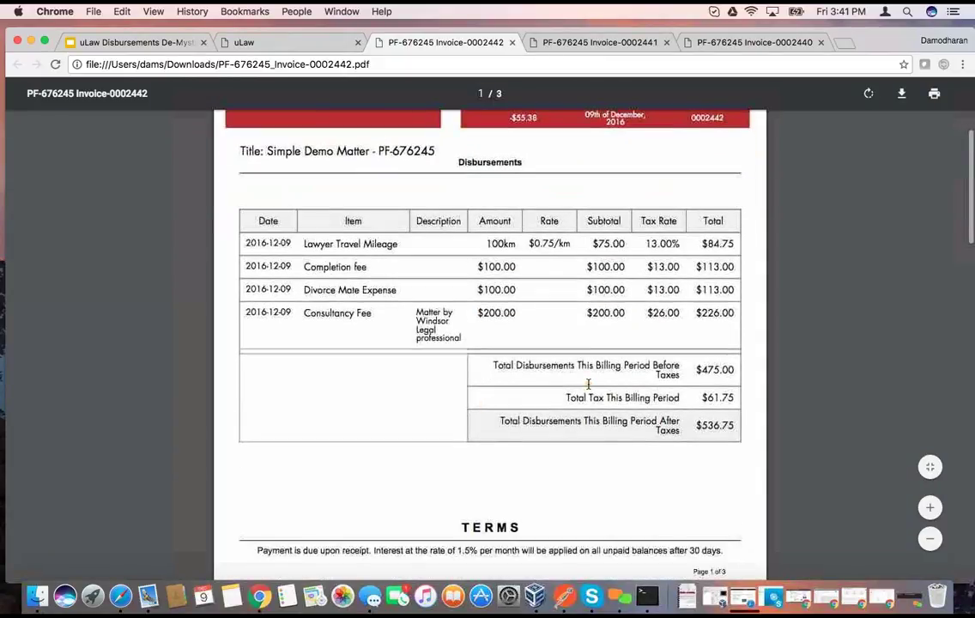
In the uLaw accounts, download the Profit/Loss statement for 2016-12-09 to 2016-12-09 with analytics included and open the PDF.
click(275, 43)
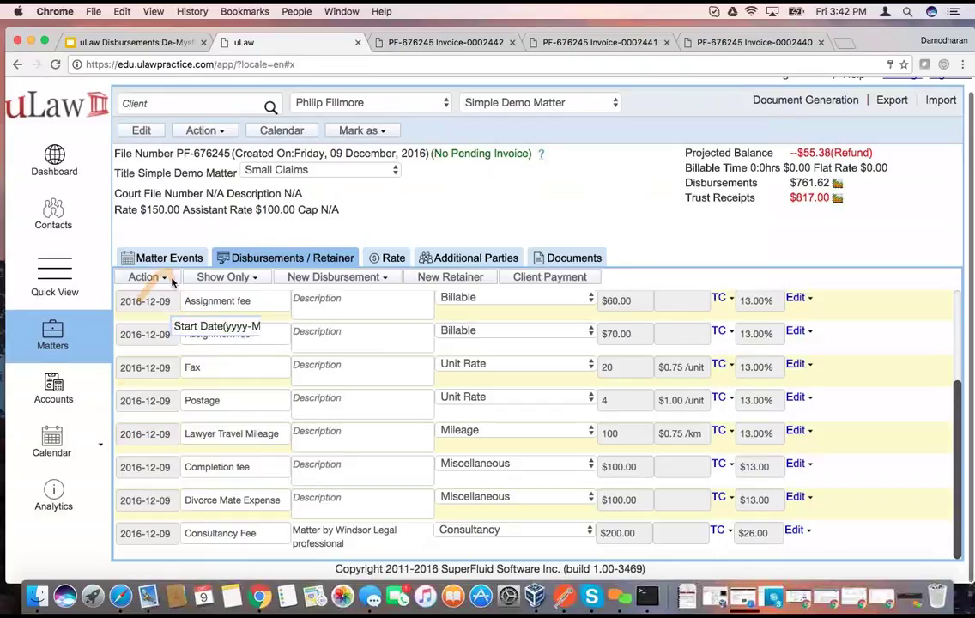
click(55, 387)
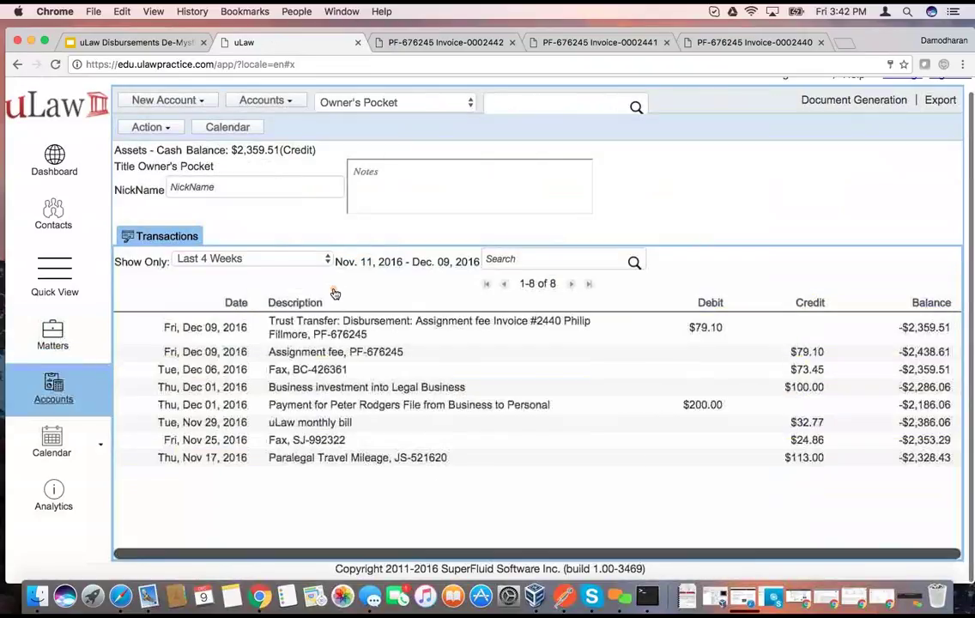
click(846, 103)
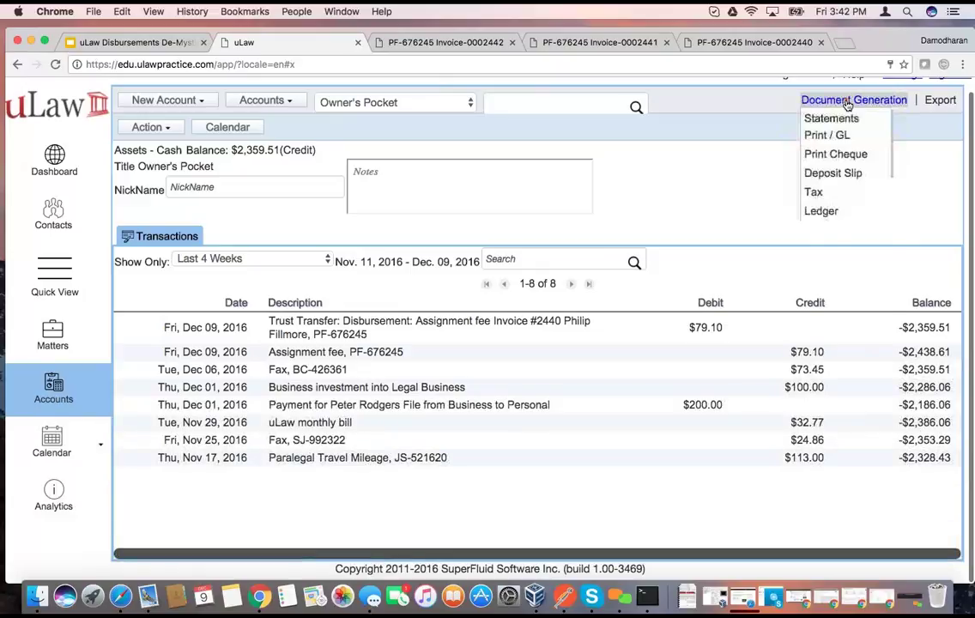
click(846, 403)
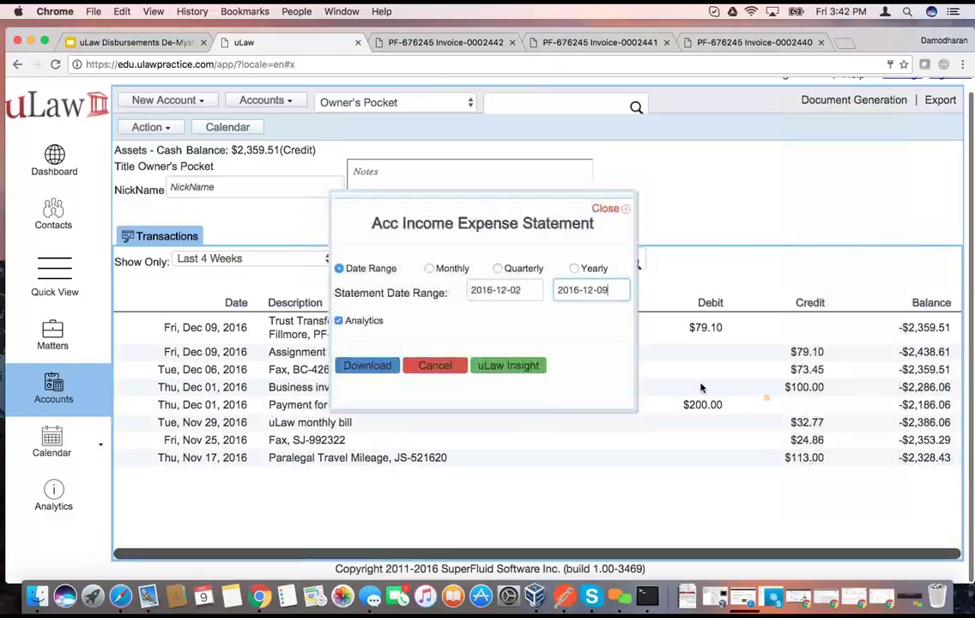
click(500, 291)
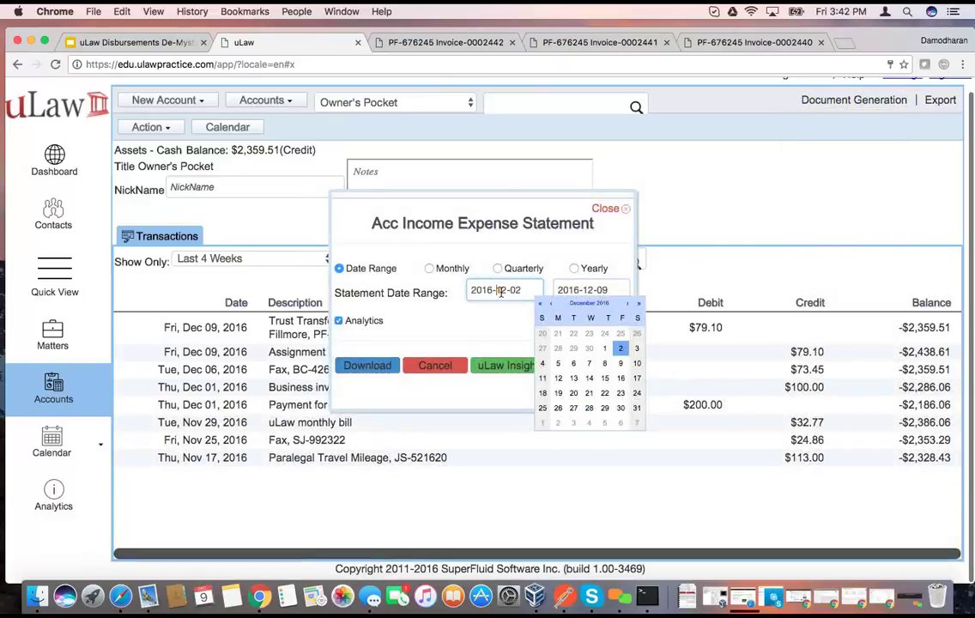
click(620, 365)
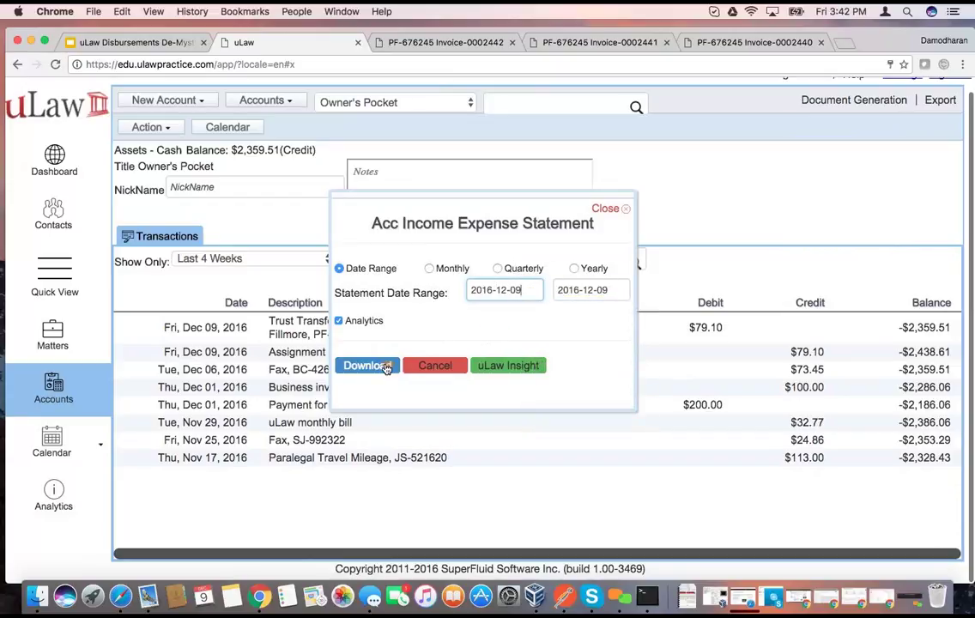
click(367, 366)
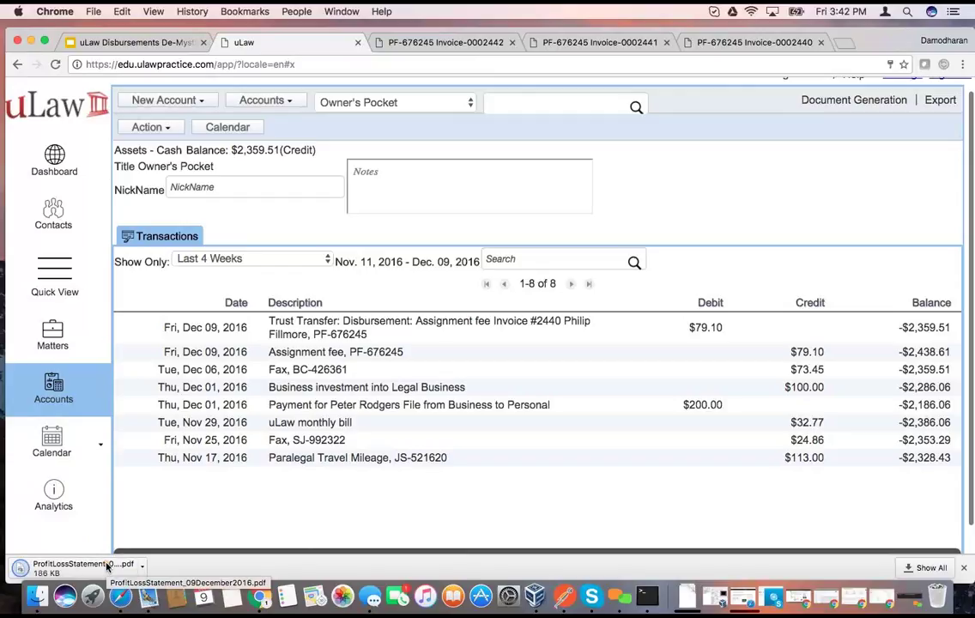
click(106, 567)
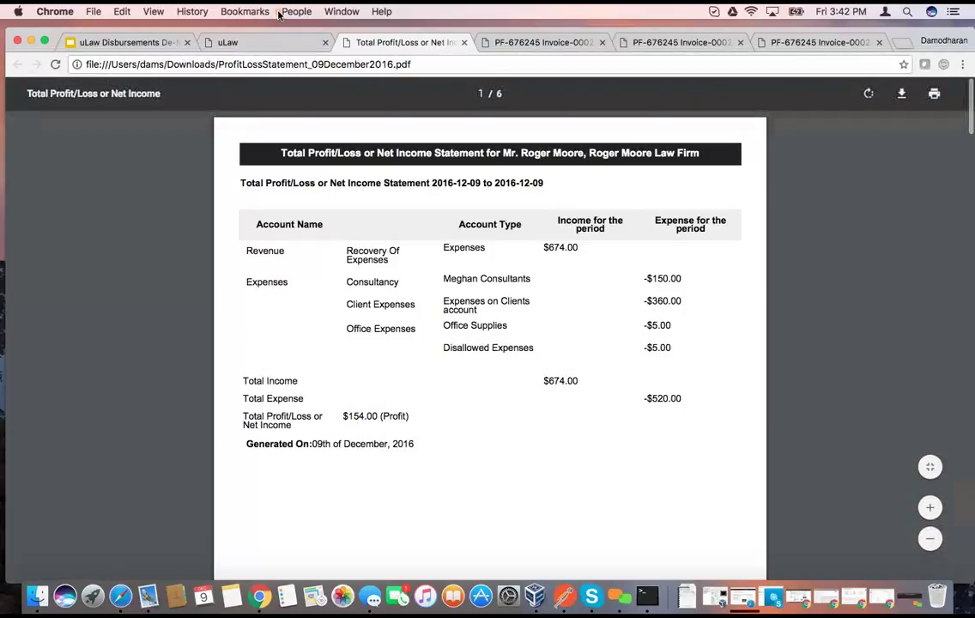
Look over the demo matter's disbursements and the available new disbursement types, and return to the profit/loss statement.
click(268, 41)
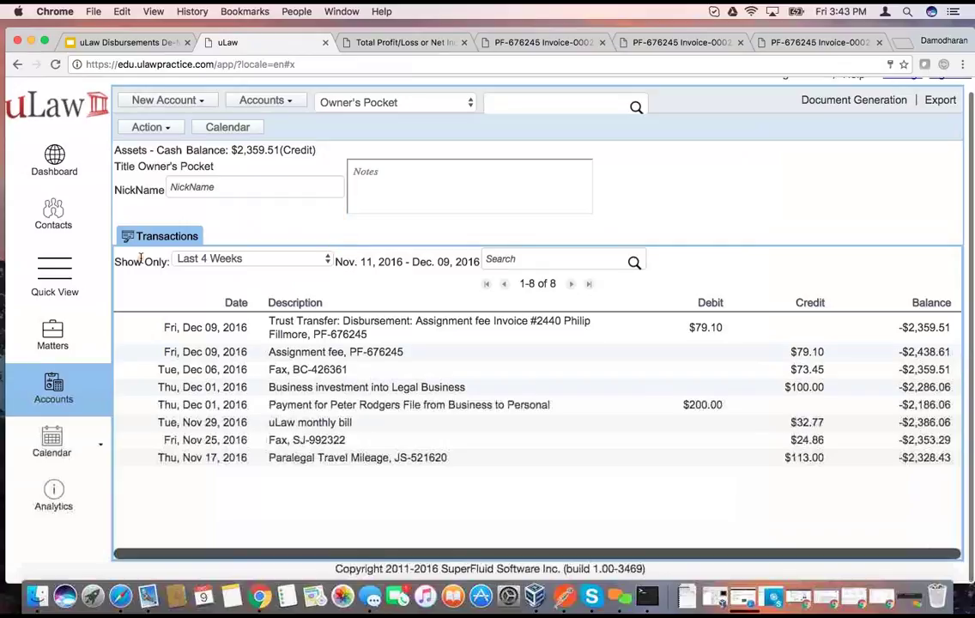
click(54, 331)
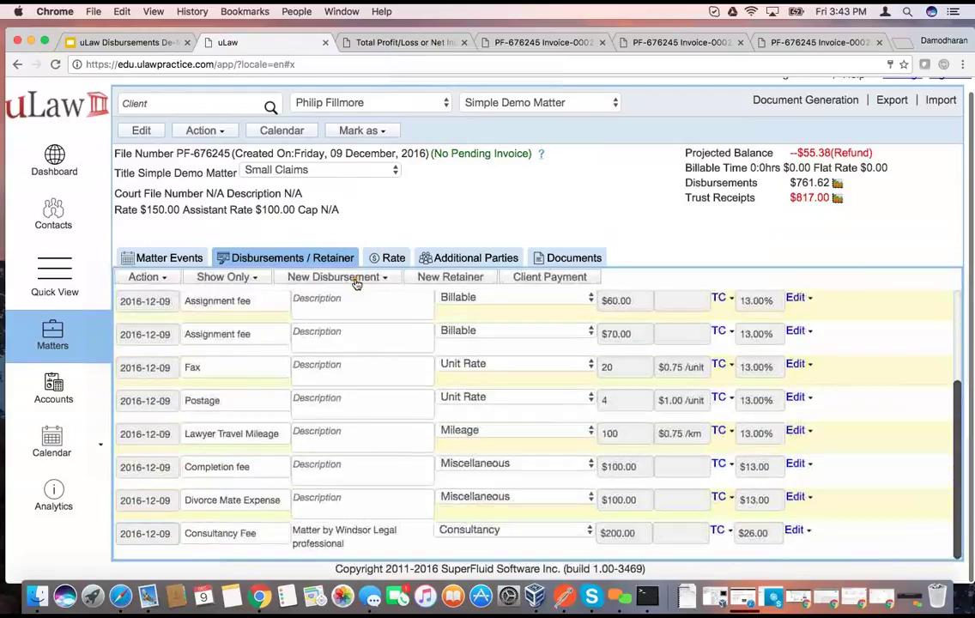
click(356, 282)
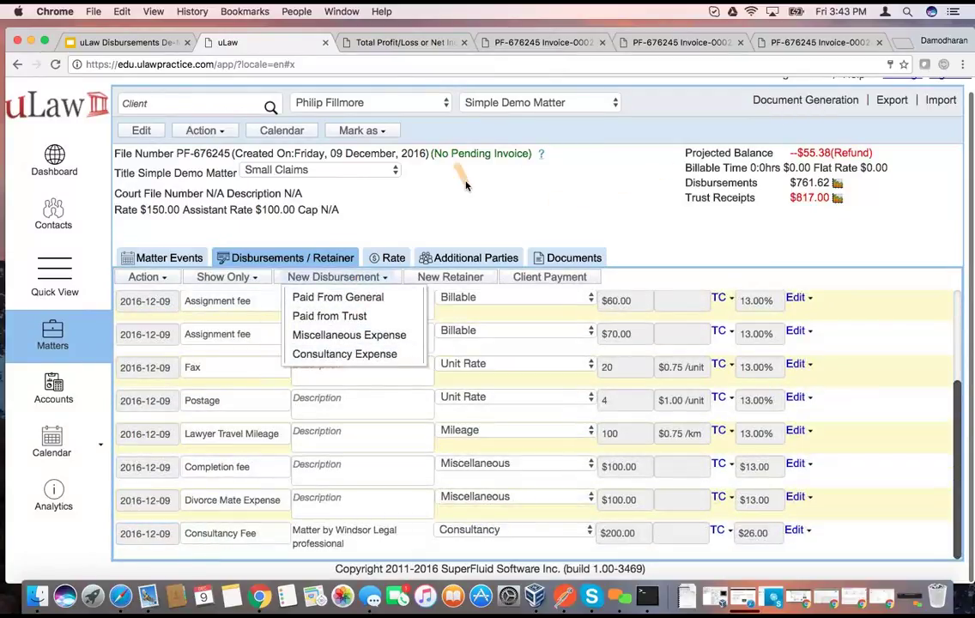
click(430, 48)
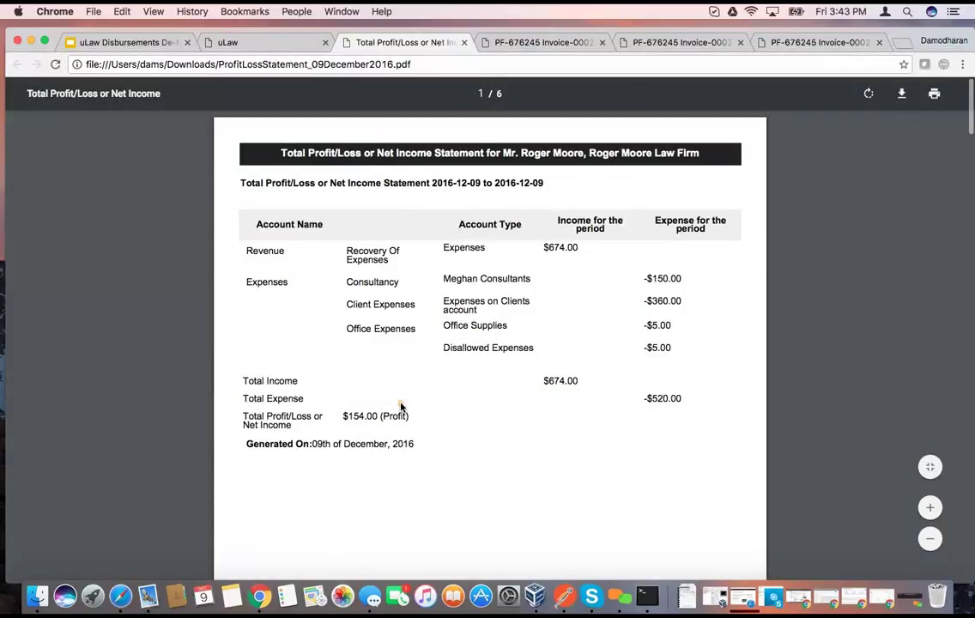
Switch to the webinar presentation and show the slide on ledgers that need to report disbursements.
click(118, 43)
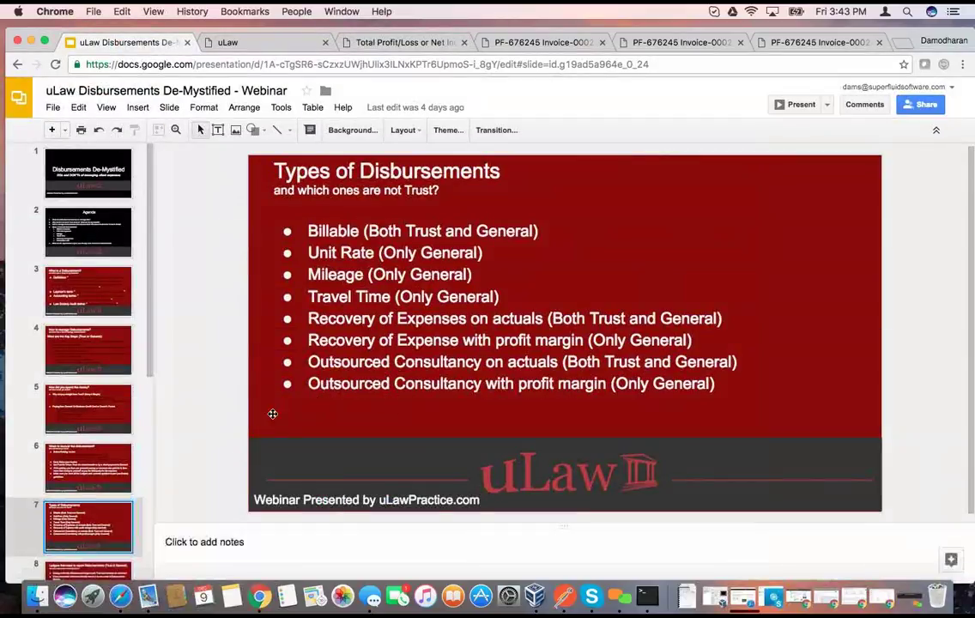
scroll(71, 447, down, 5)
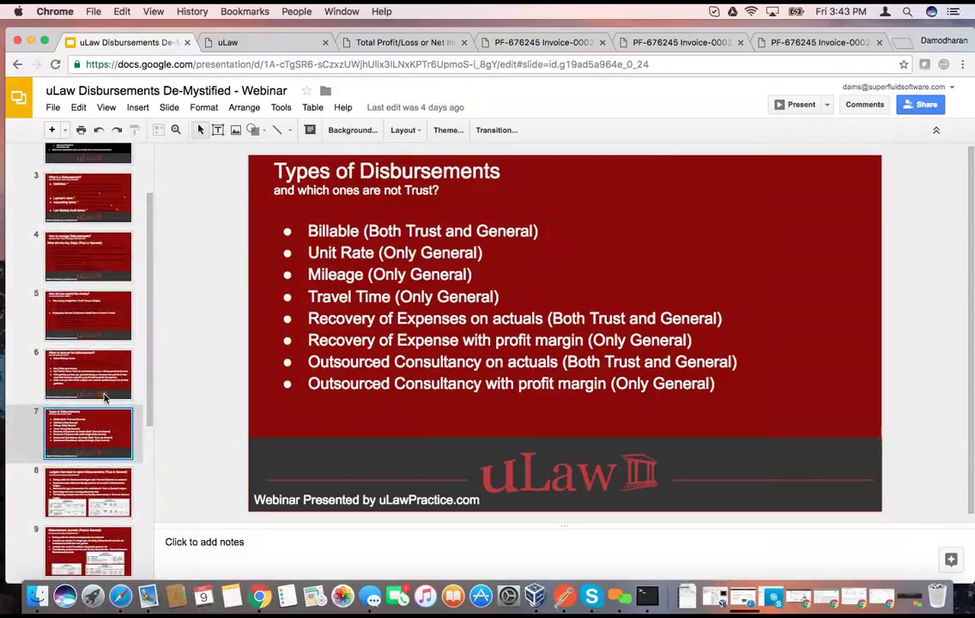
click(90, 485)
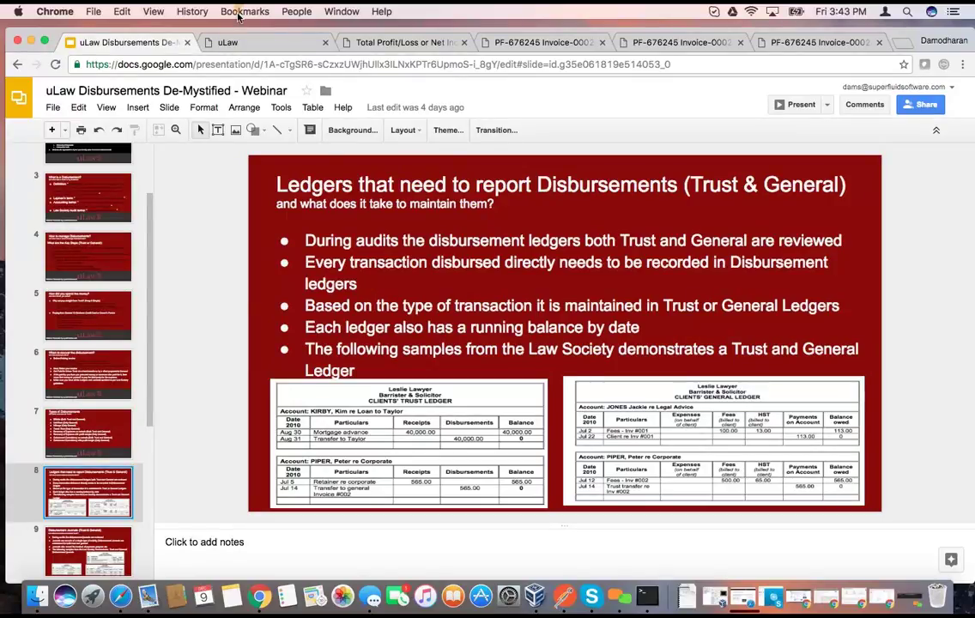
From the uLaw accounts, download the clients' trust ledger as a PDF for all clients, covering 2016-12-02 to 2016-12-09.
click(246, 43)
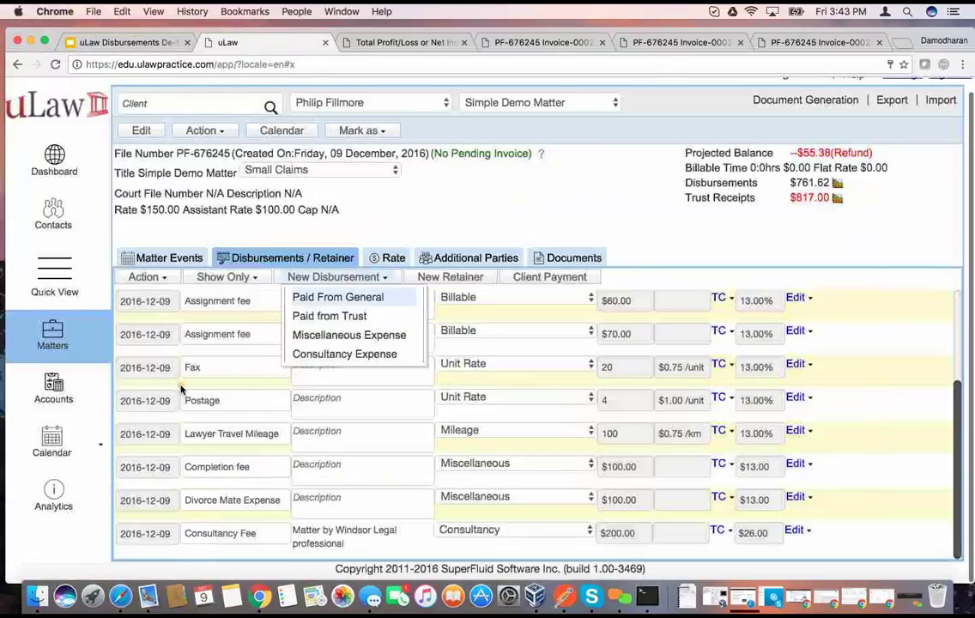
click(53, 388)
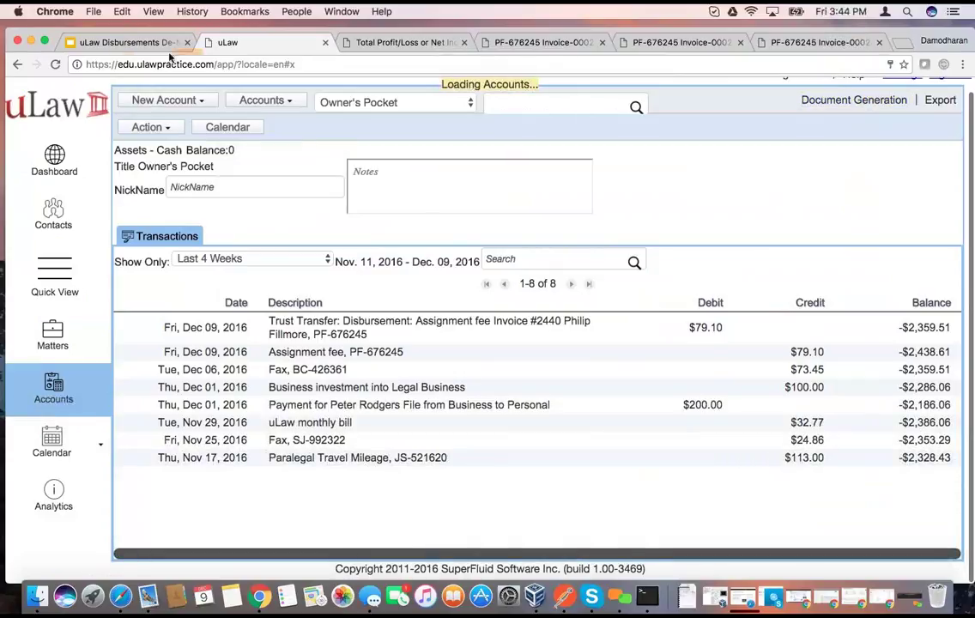
click(114, 47)
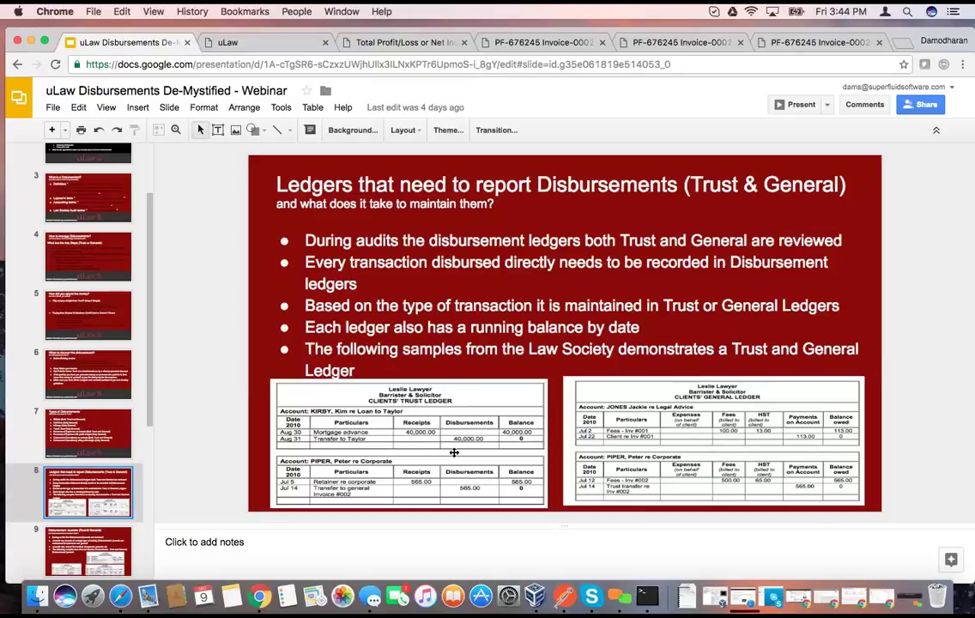
click(231, 41)
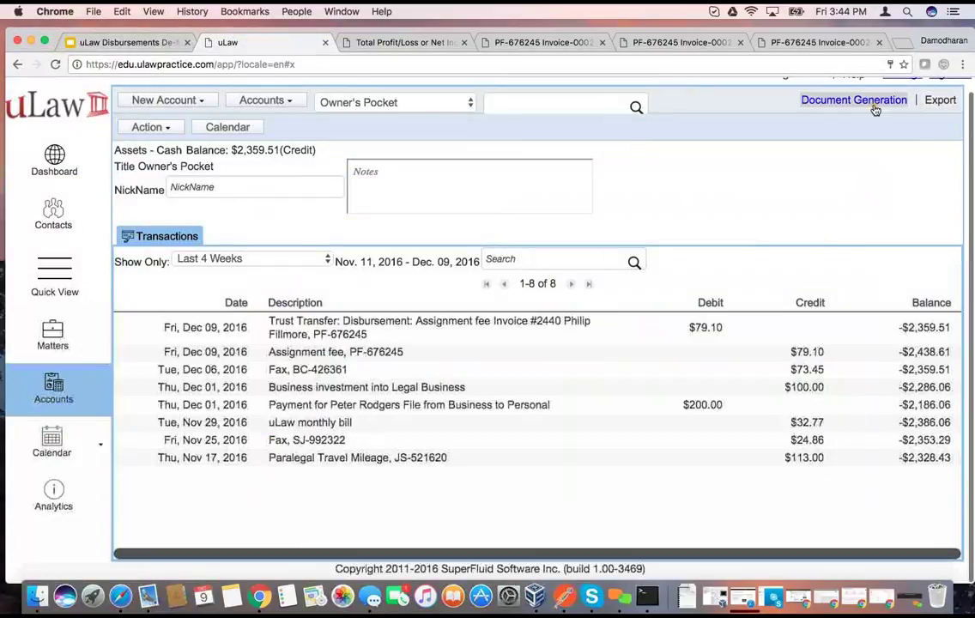
click(874, 107)
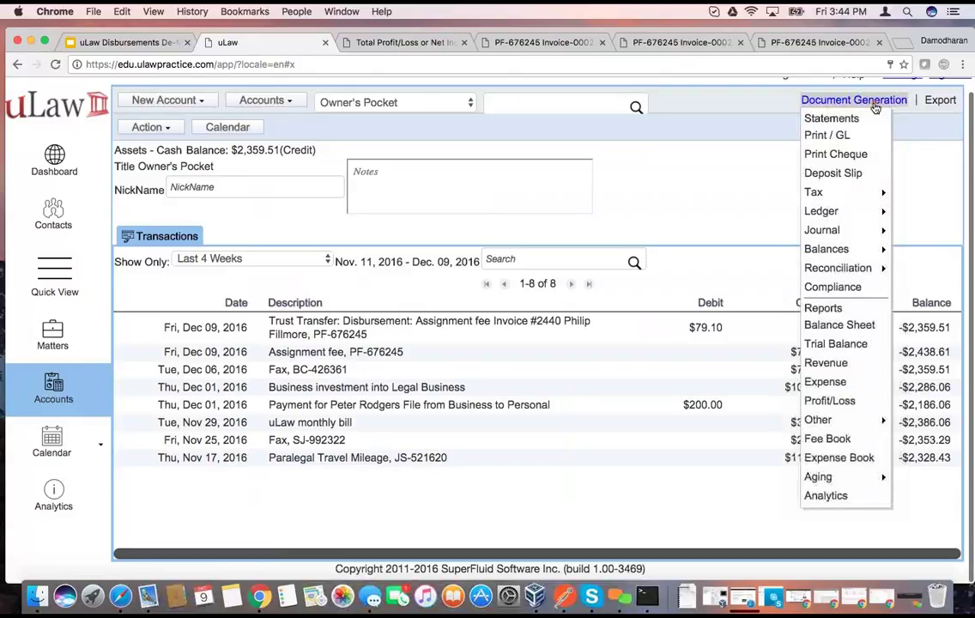
mouse_move(821, 211)
click(731, 212)
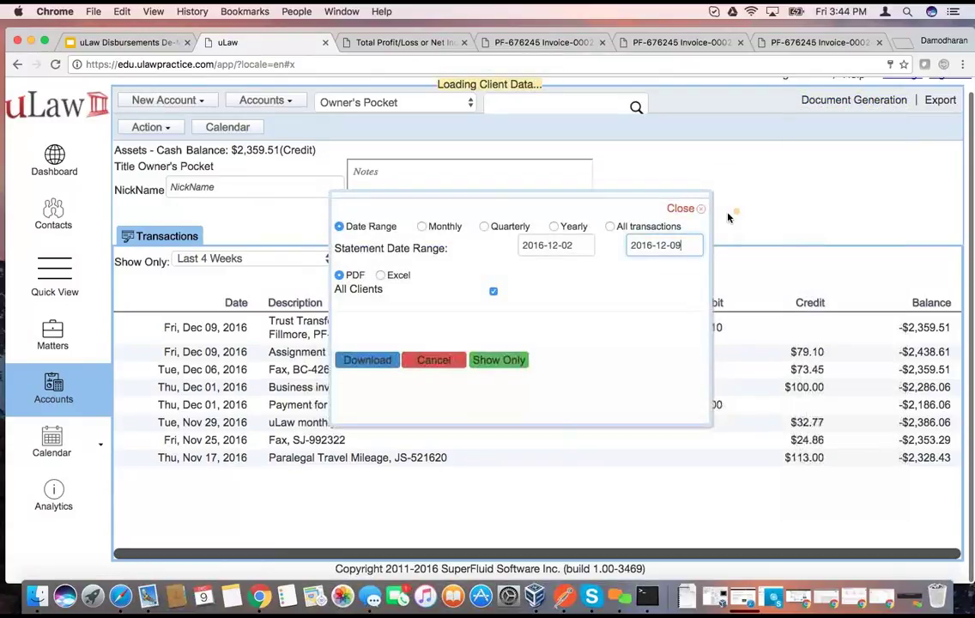
click(554, 245)
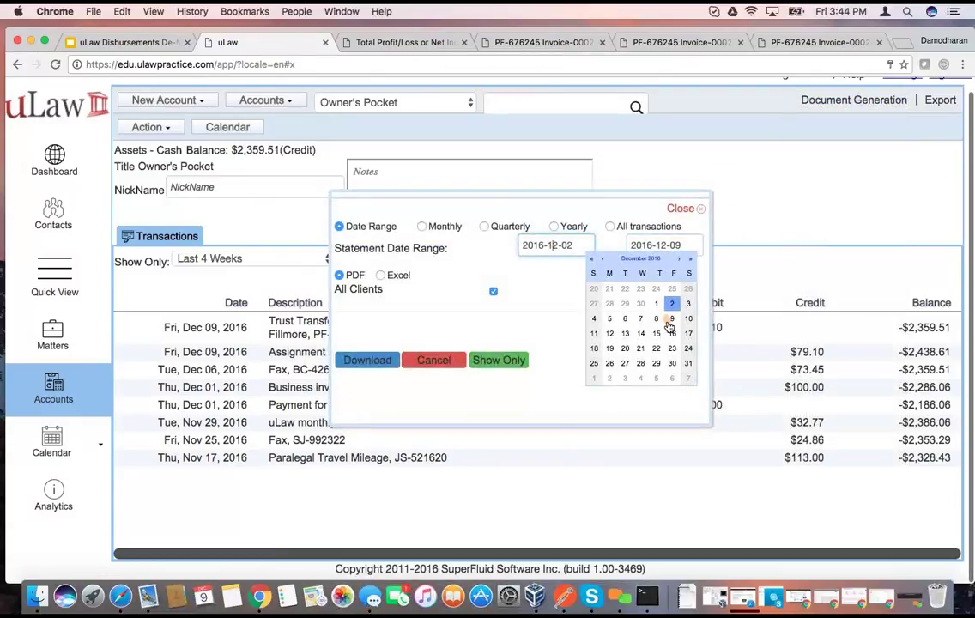
click(485, 246)
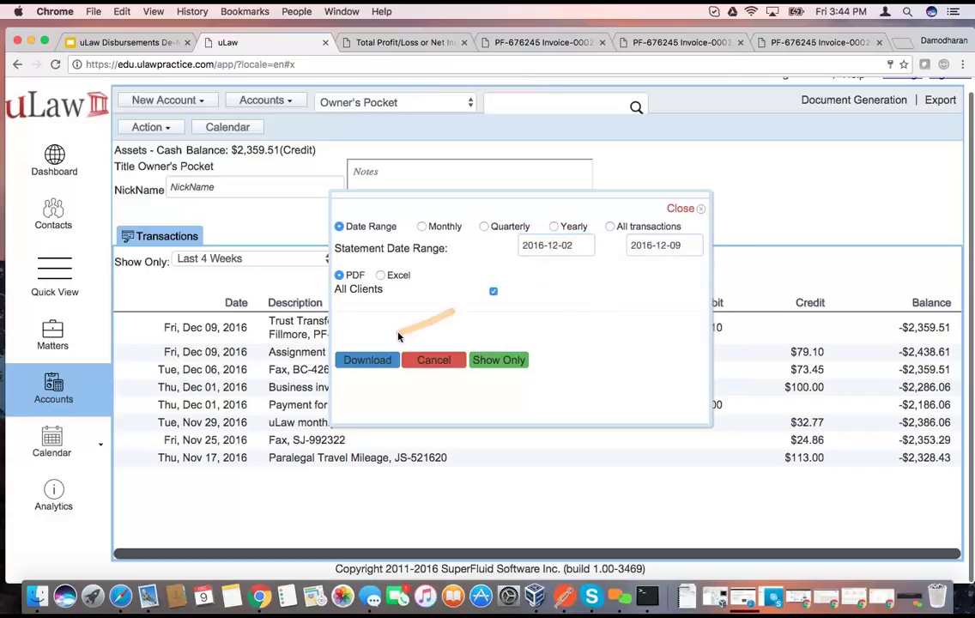
click(368, 360)
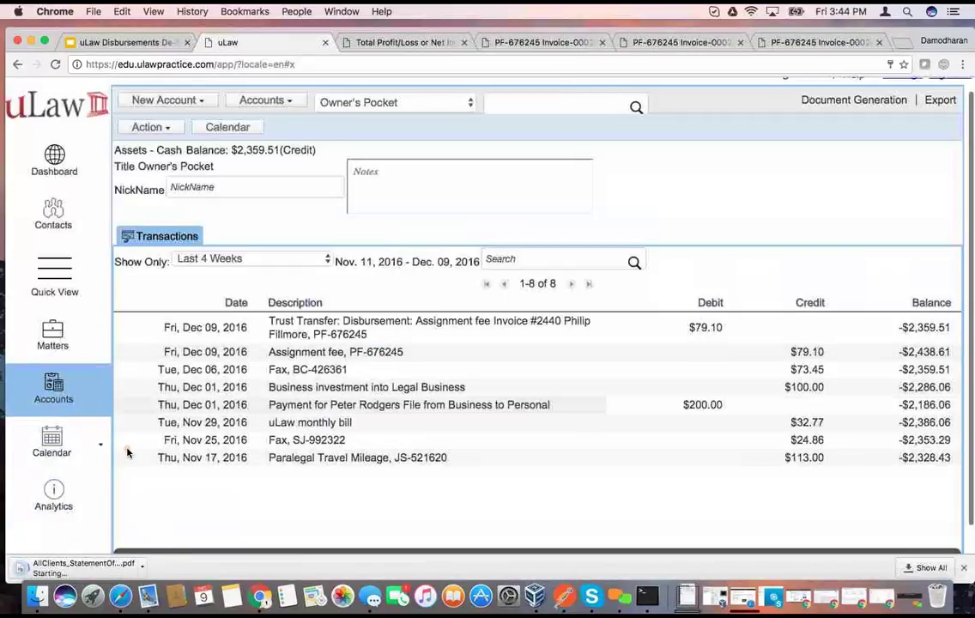
Open the downloaded client trust ledger PDF and go through the client accounts to the Simple Demo Matter ledger.
click(118, 569)
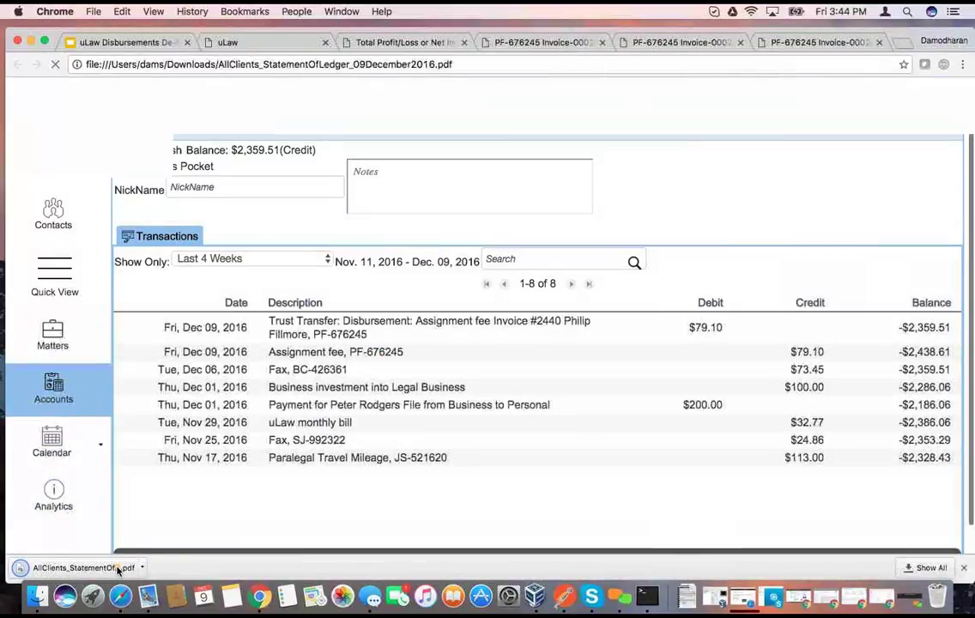
scroll(320, 358, down, 3)
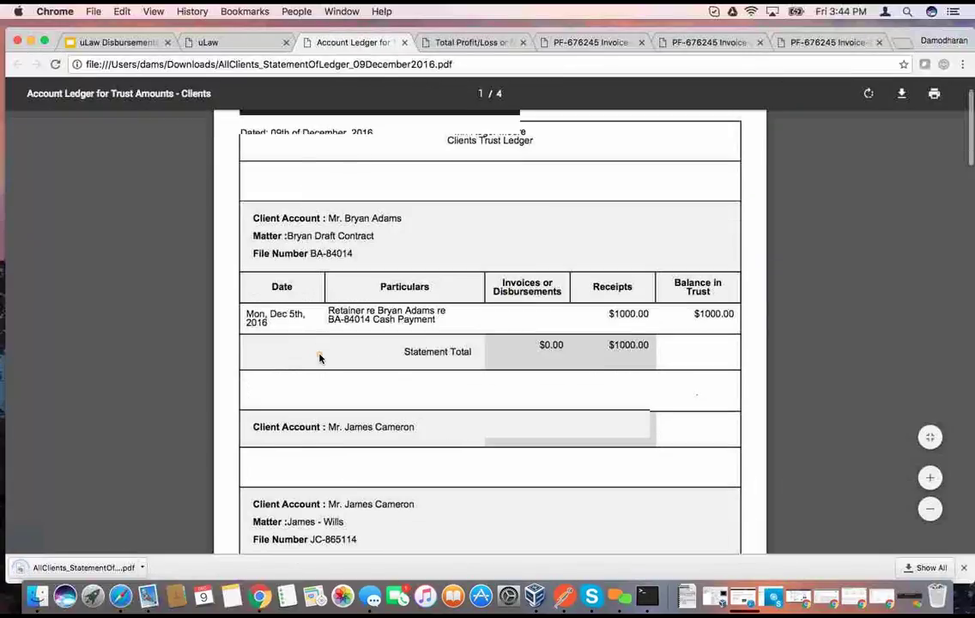
scroll(320, 359, down, 15)
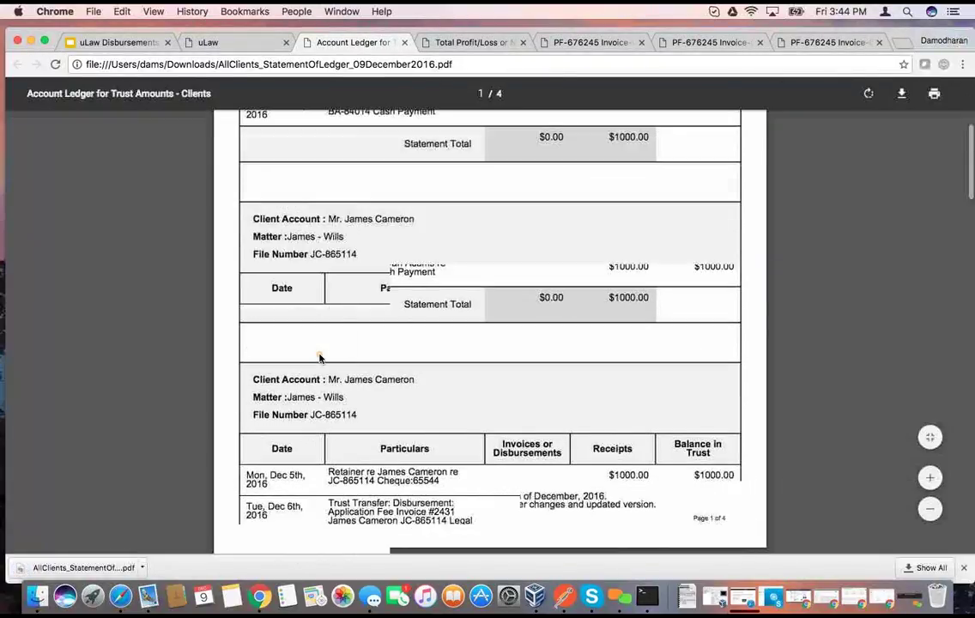
scroll(320, 359, down, 10)
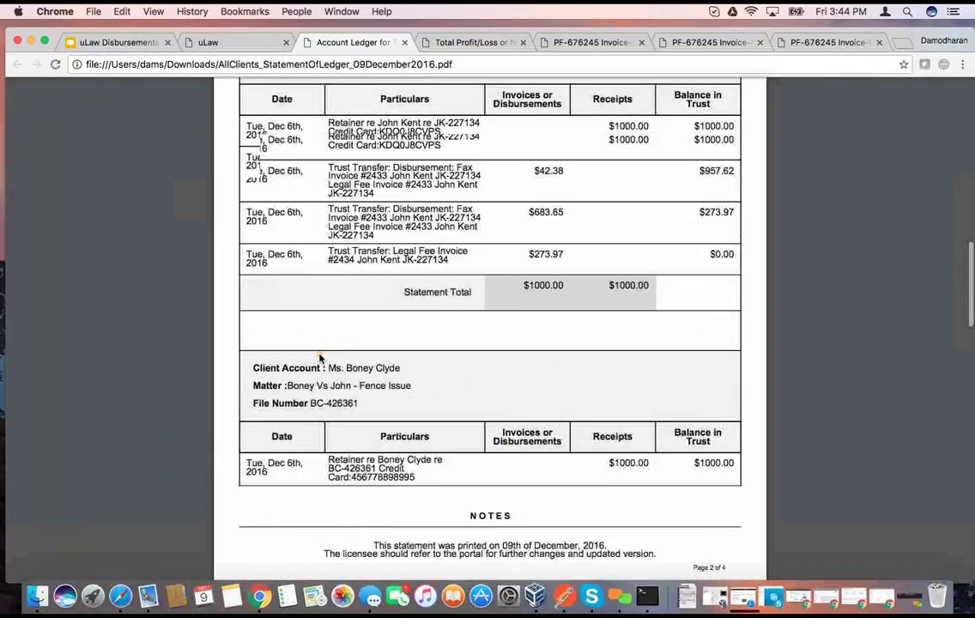
scroll(320, 358, down, 8)
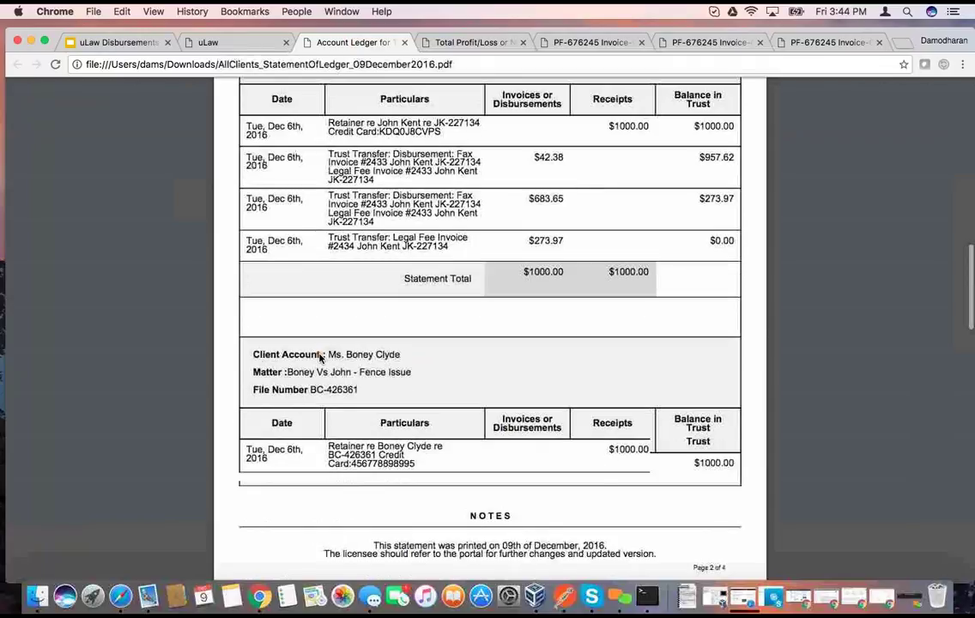
scroll(320, 359, down, 10)
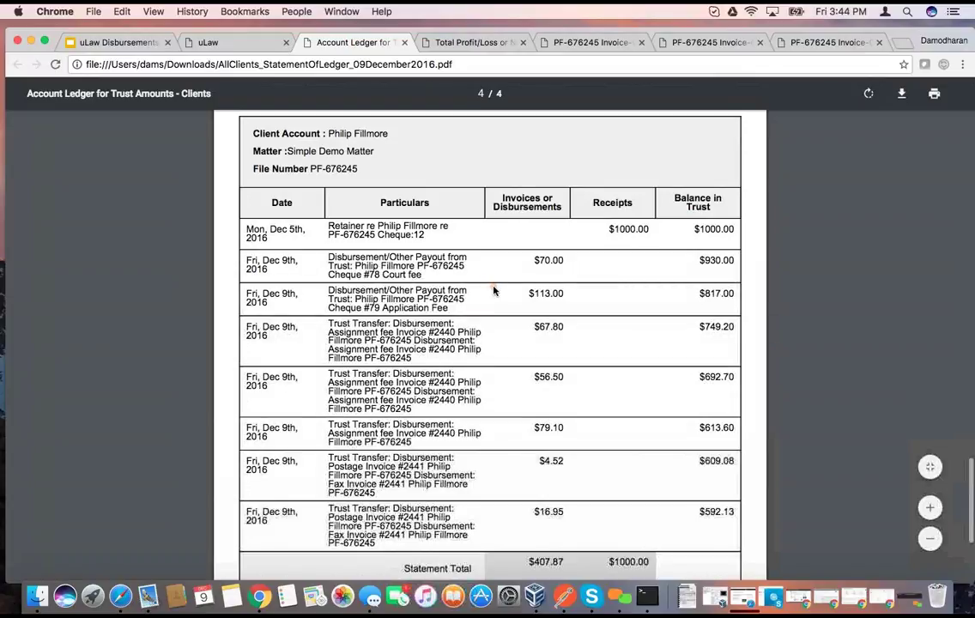
Examine the Simple Demo Matter's trust disbursements and balances, and compare them with the sample trust ledger on the webinar slide.
scroll(552, 338, down, 1)
scroll(552, 338, down, 2)
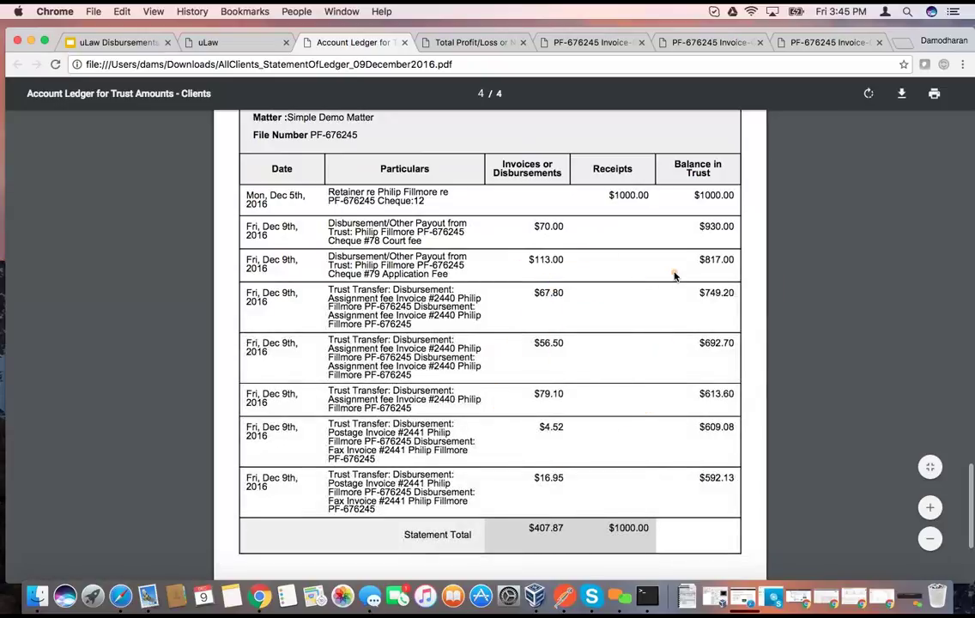
scroll(472, 326, up, 2)
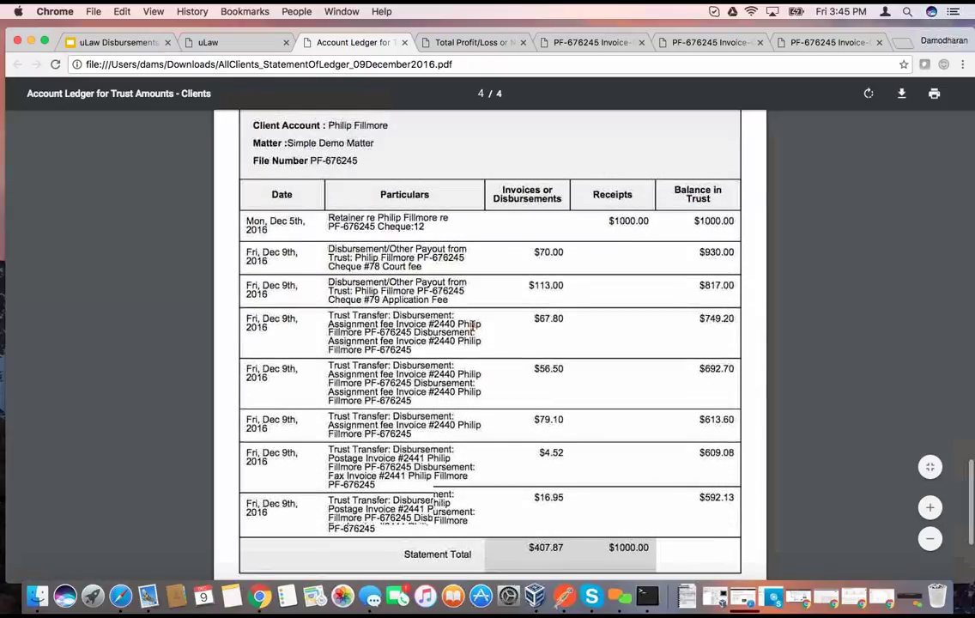
scroll(472, 327, up, 1)
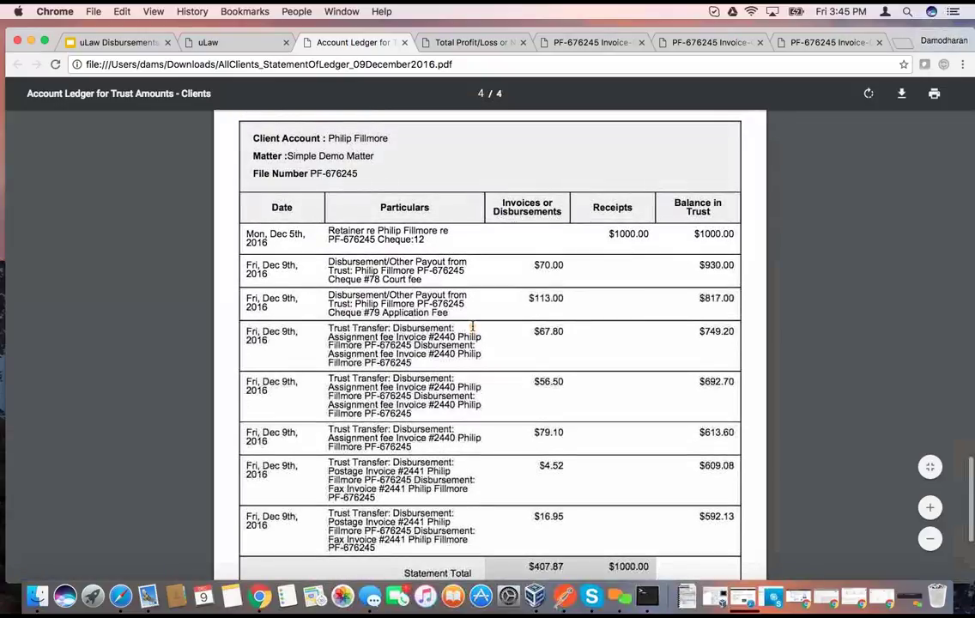
click(137, 43)
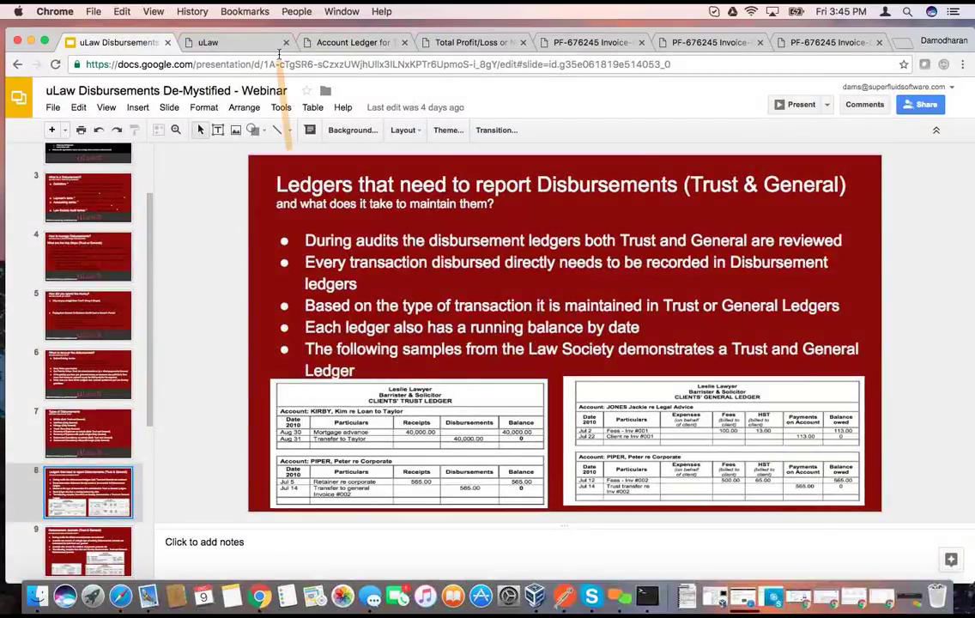
click(319, 41)
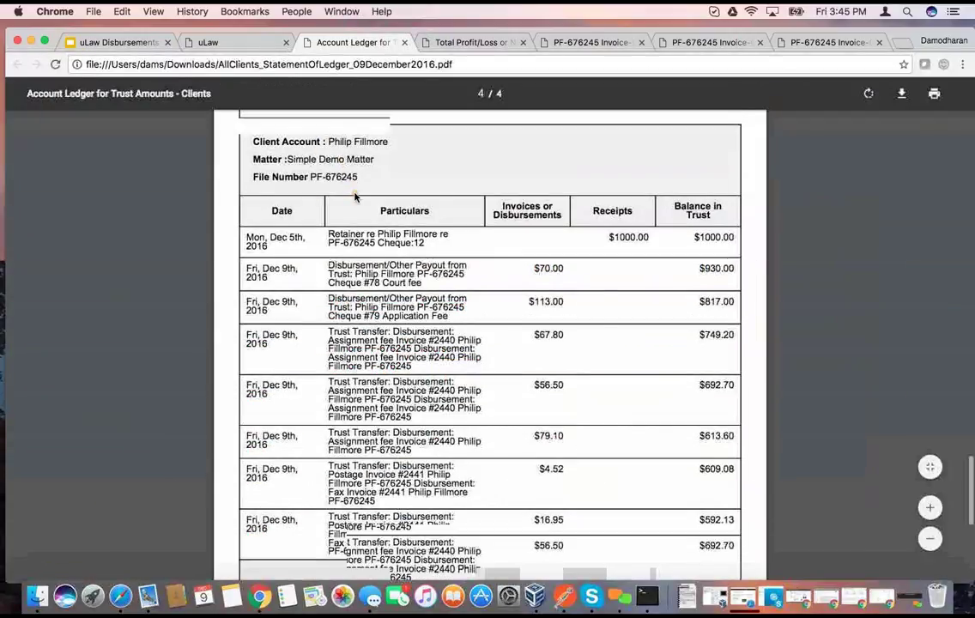
scroll(355, 196, up, 3)
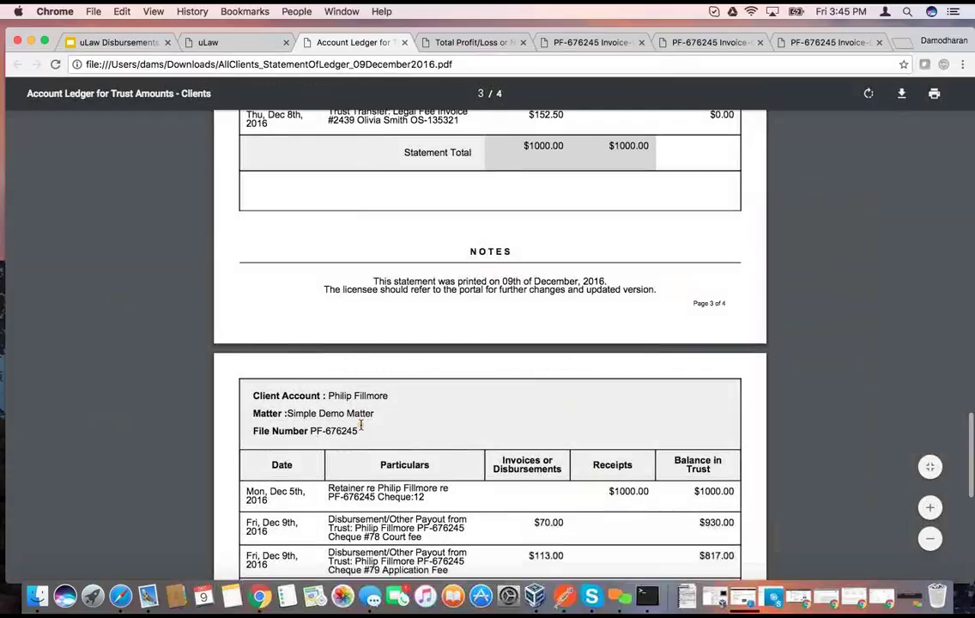
scroll(361, 426, down, 3)
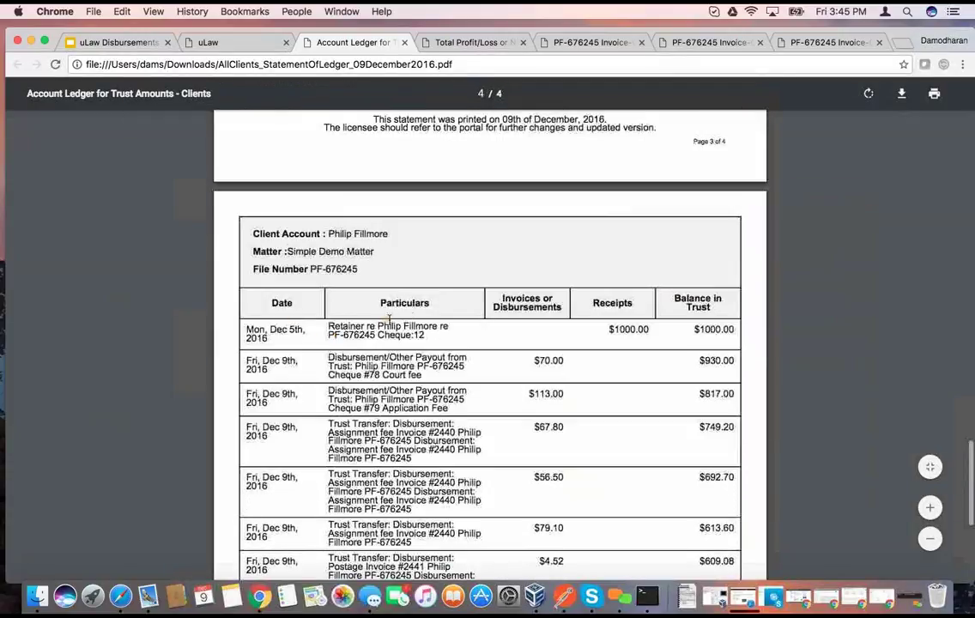
scroll(586, 359, down, 2)
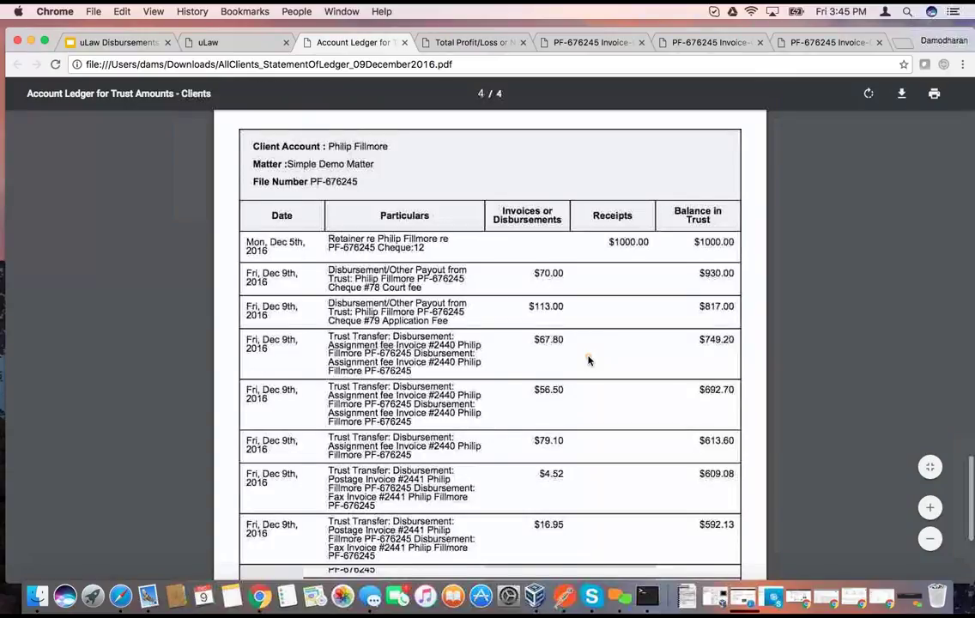
From the uLaw accounts, download the clients' general ledger as a PDF with all transactions for the Simple Demo Matter's client.
key(ctrl+shift+Tab)
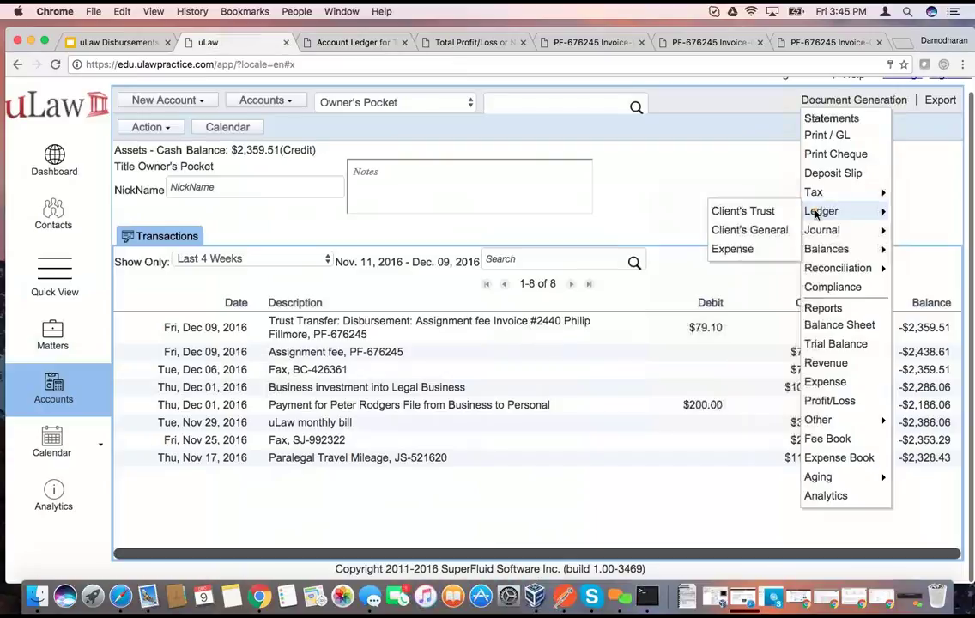
click(742, 211)
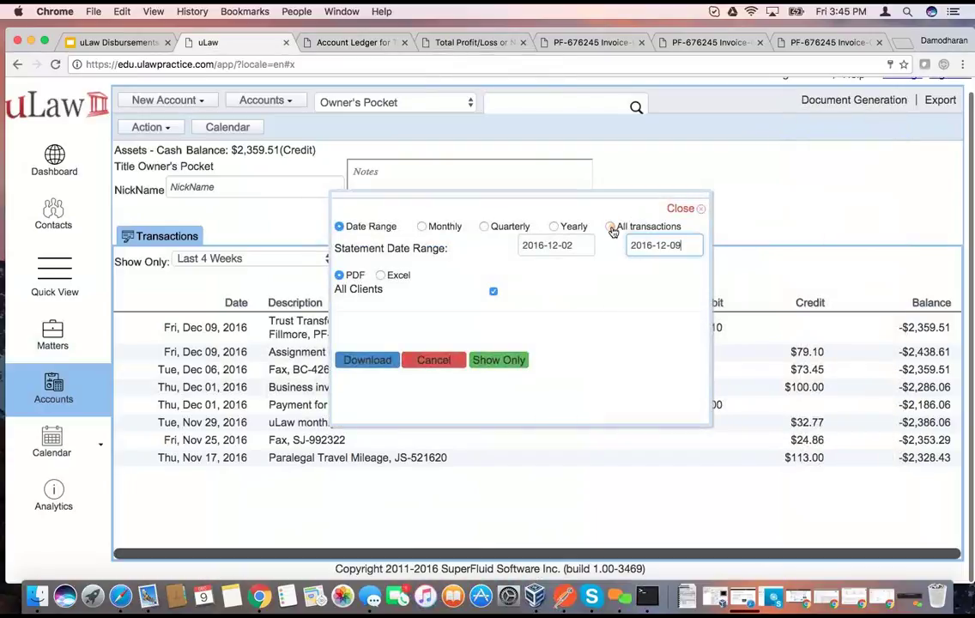
click(610, 227)
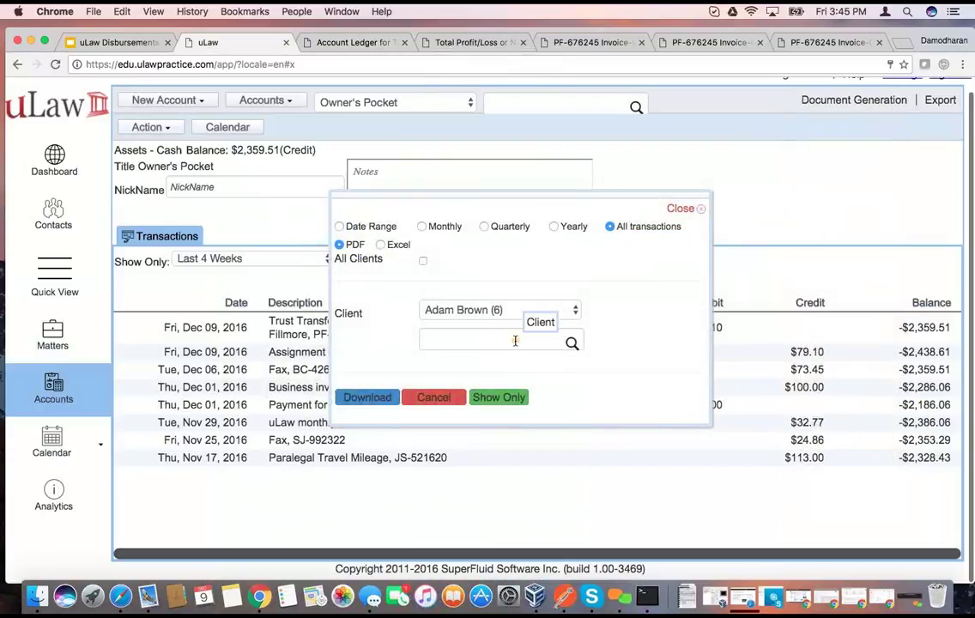
click(514, 341)
text(fill)
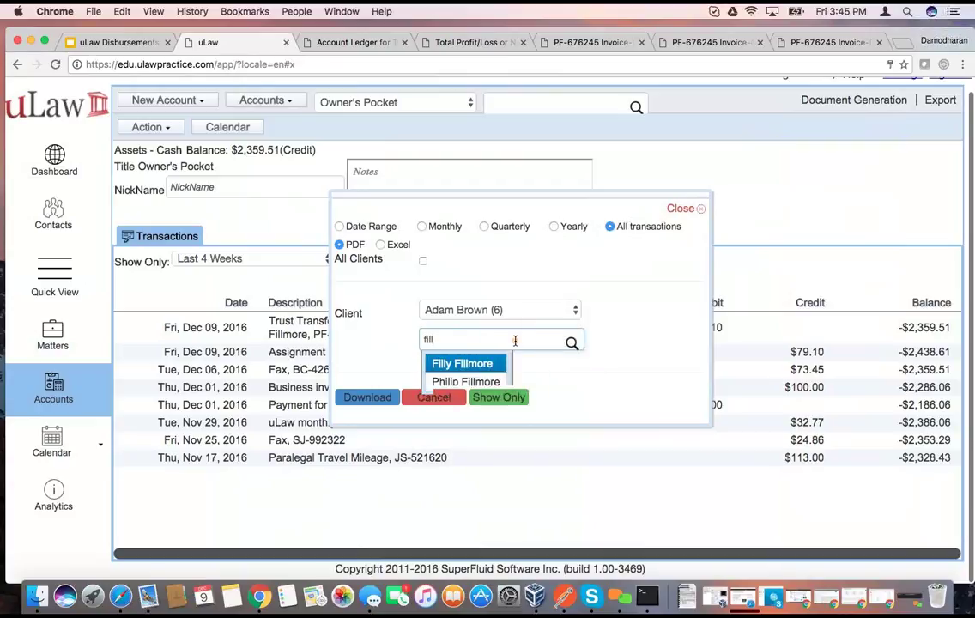
click(476, 386)
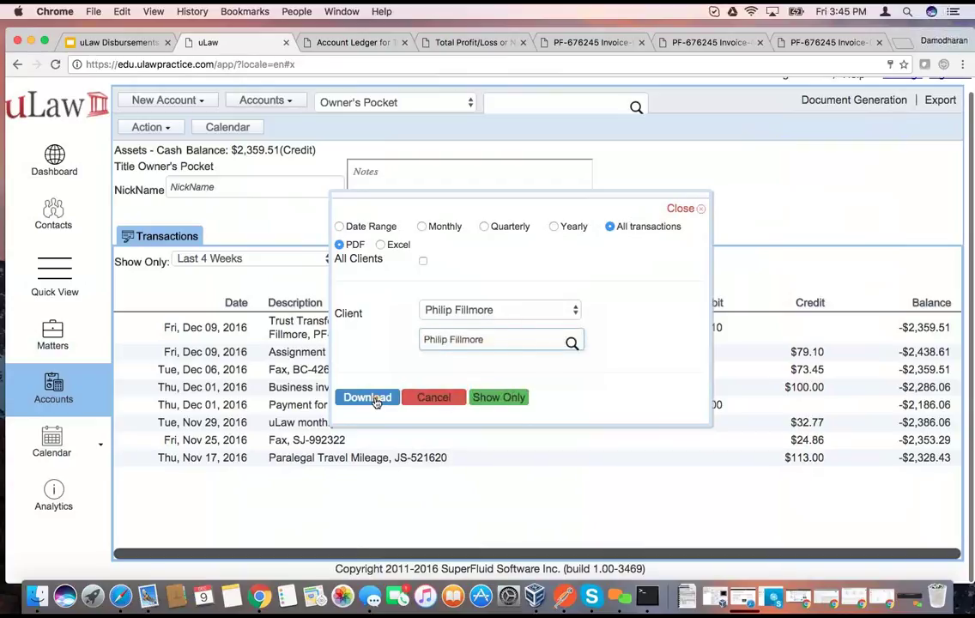
click(374, 398)
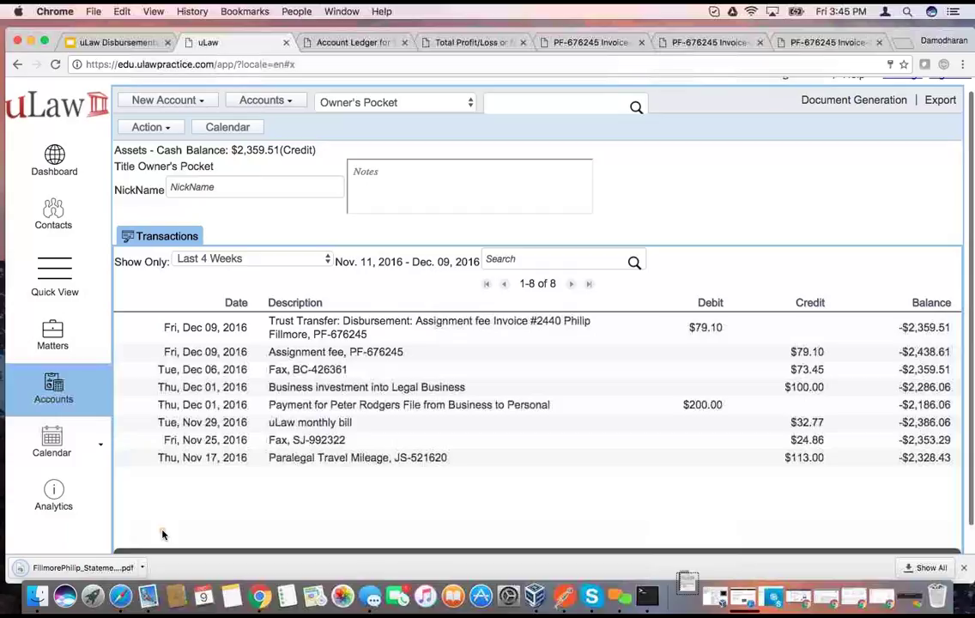
Open the downloaded general ledger PDF and go through the Simple Demo Matter's disbursements, payments and balance owed to the statement total.
click(101, 569)
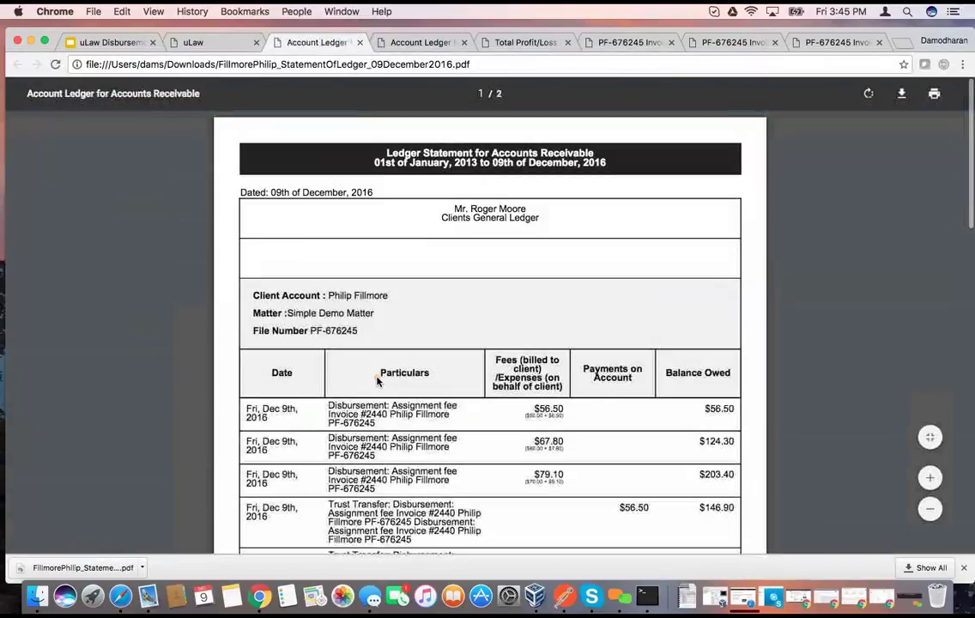
scroll(379, 378, down, 1)
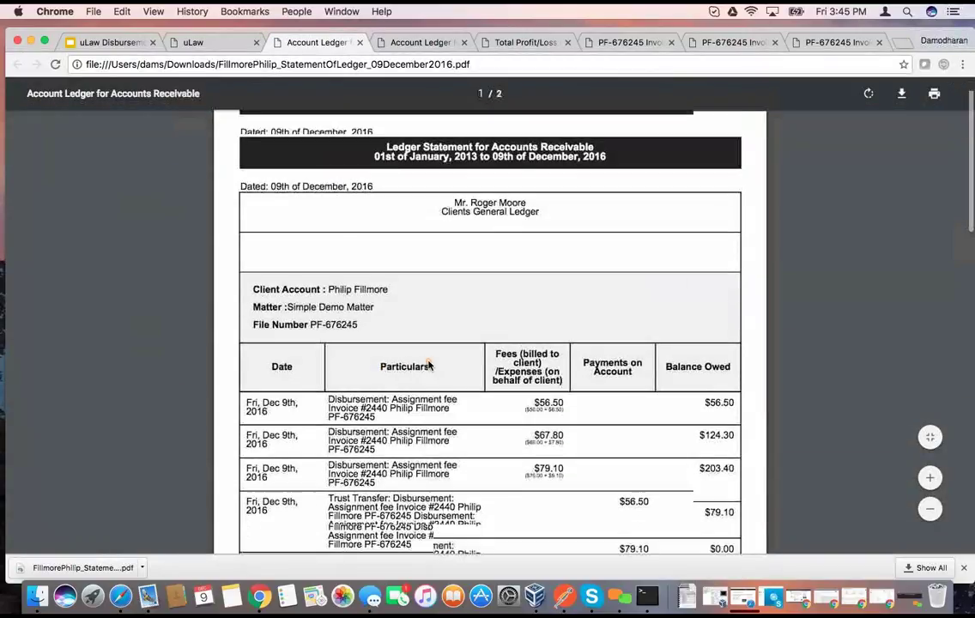
scroll(555, 377, down, 10)
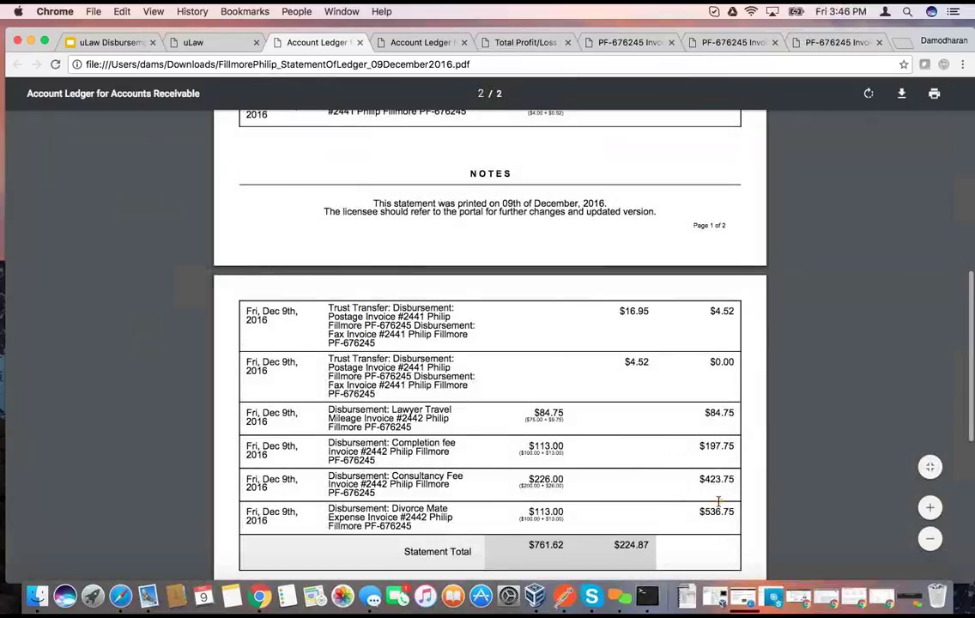
scroll(718, 501, down, 2)
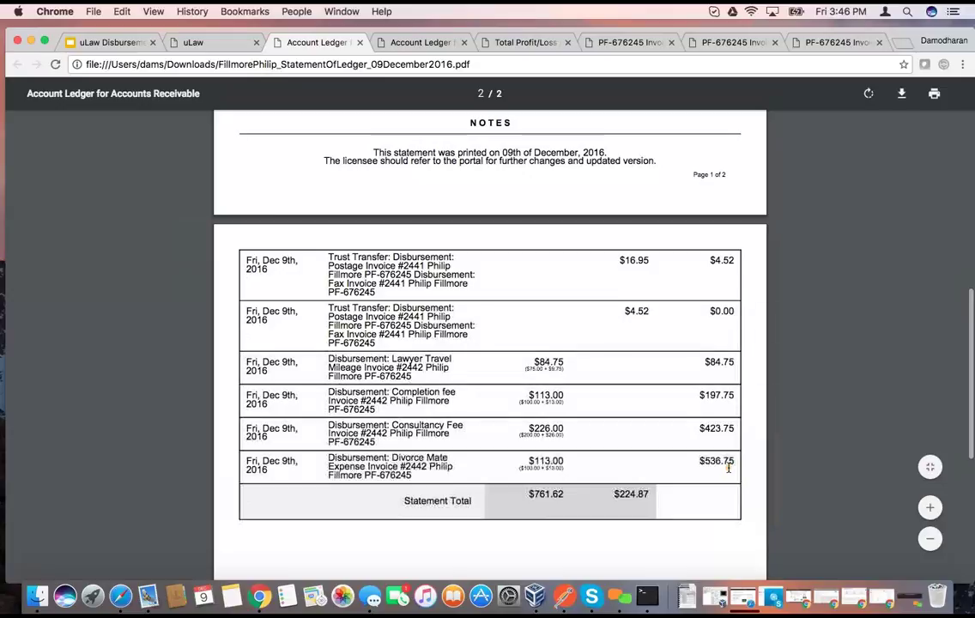
Compare the Simple Demo Matter's general ledger entries with the sample clients' general ledger on the webinar slide.
click(204, 49)
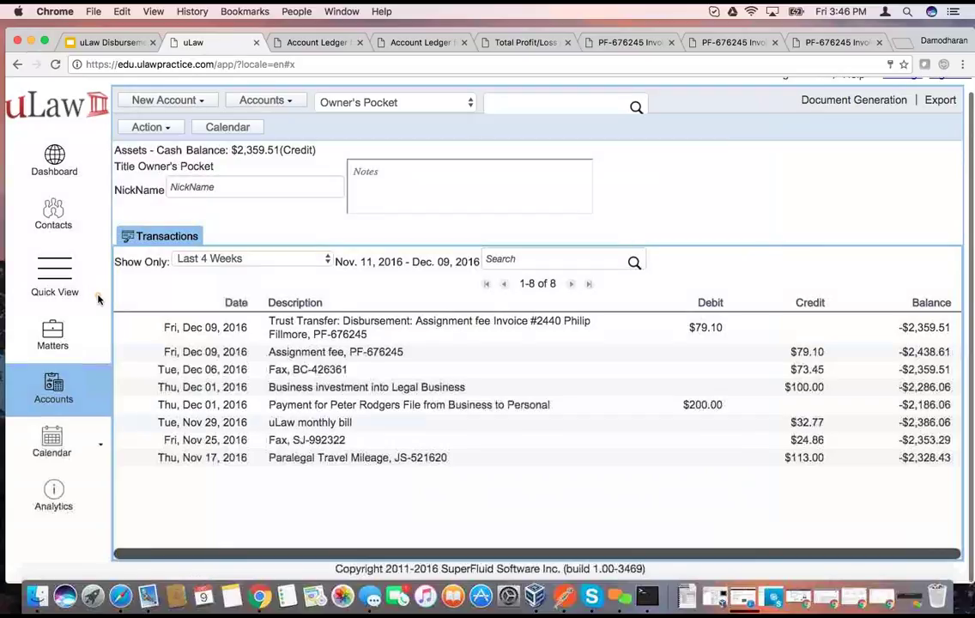
click(104, 42)
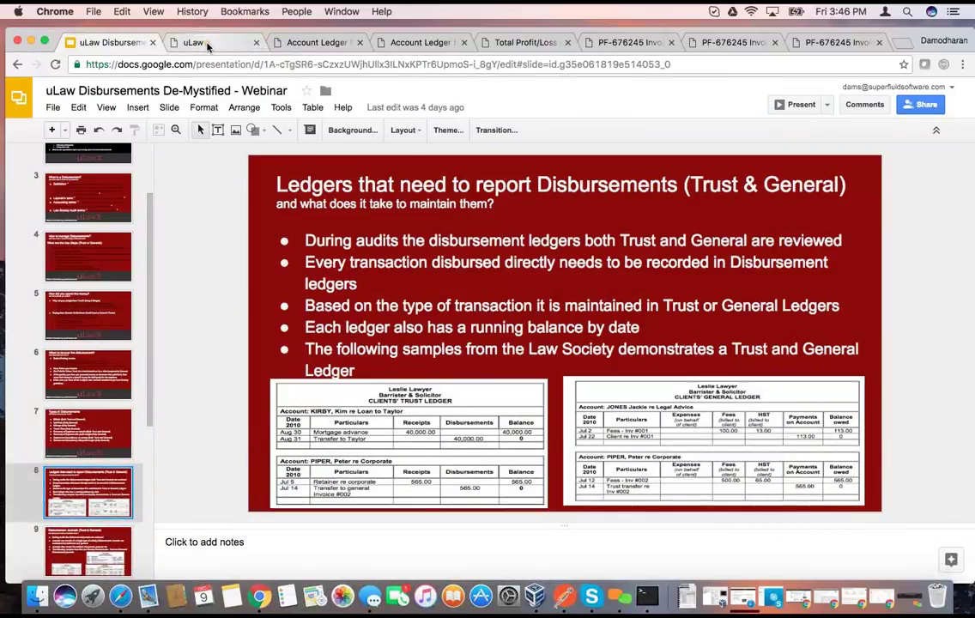
click(295, 43)
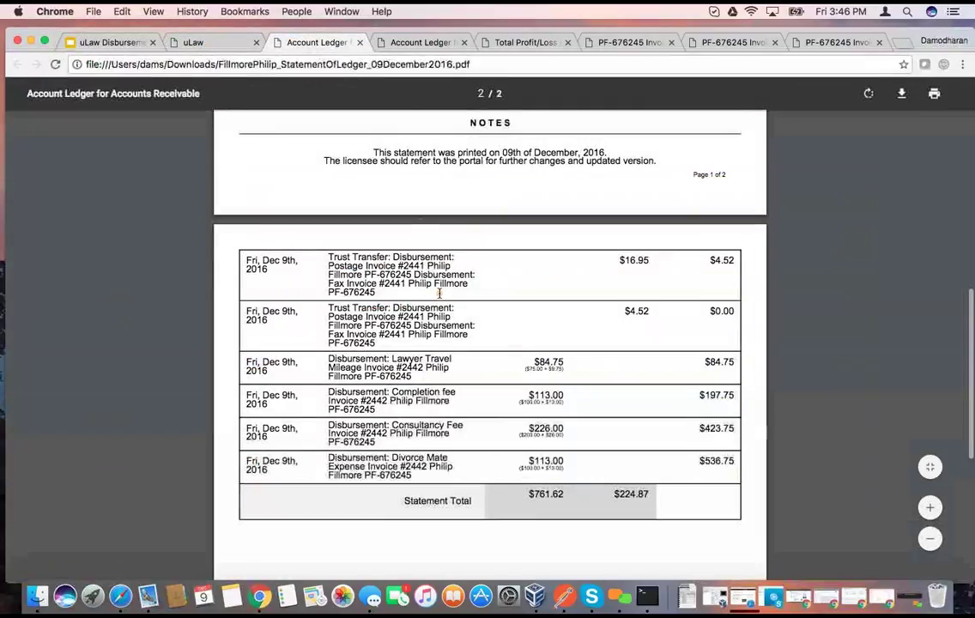
scroll(439, 294, up, 3)
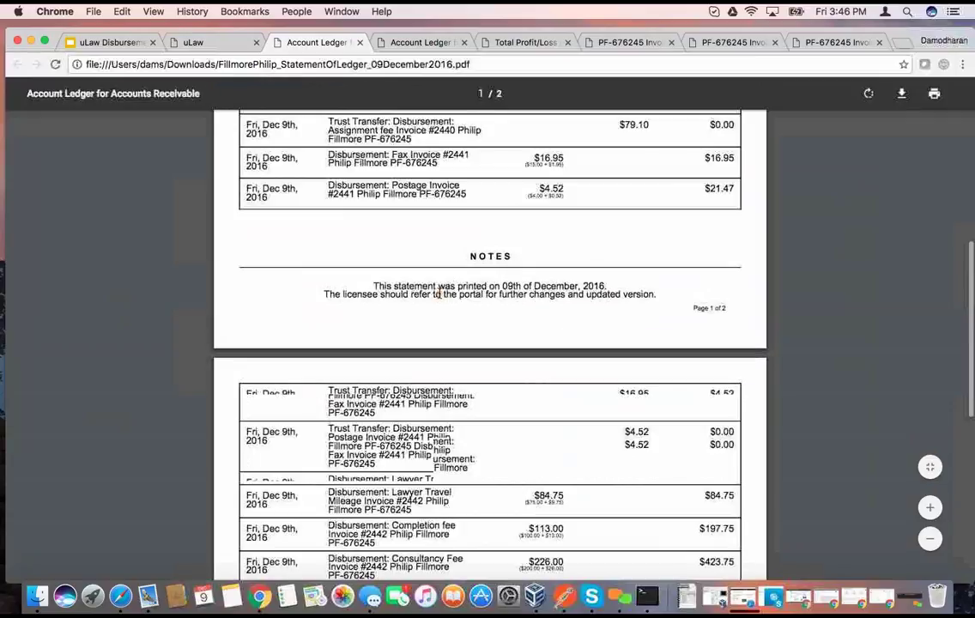
scroll(433, 274, up, 2)
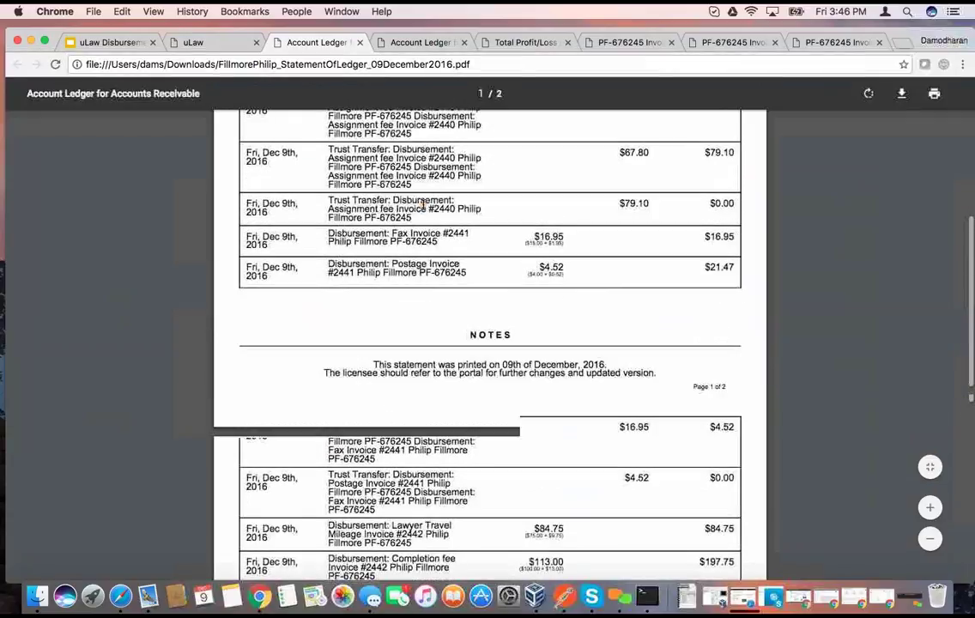
scroll(422, 203, up, 4)
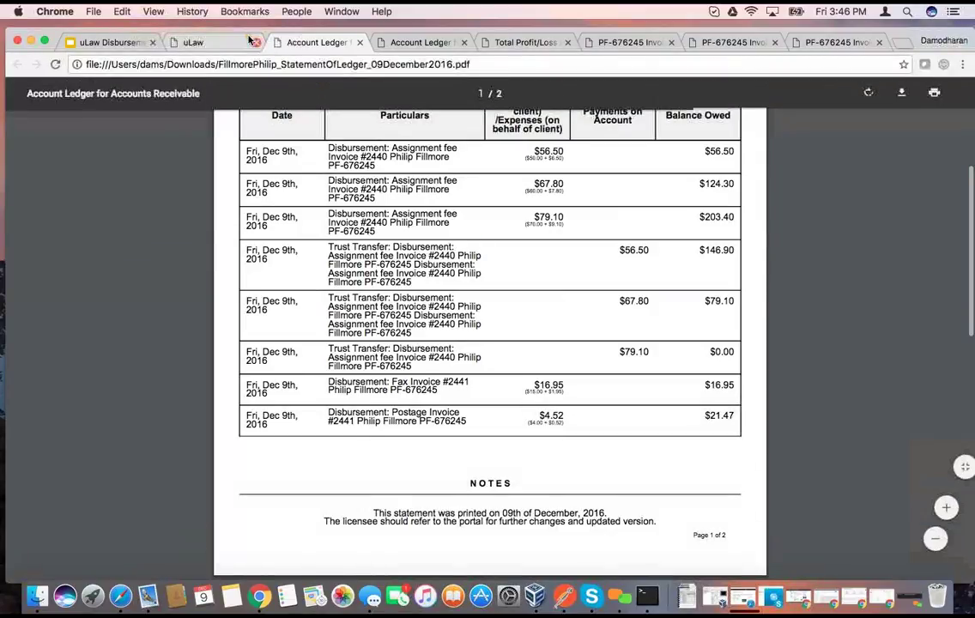
click(127, 43)
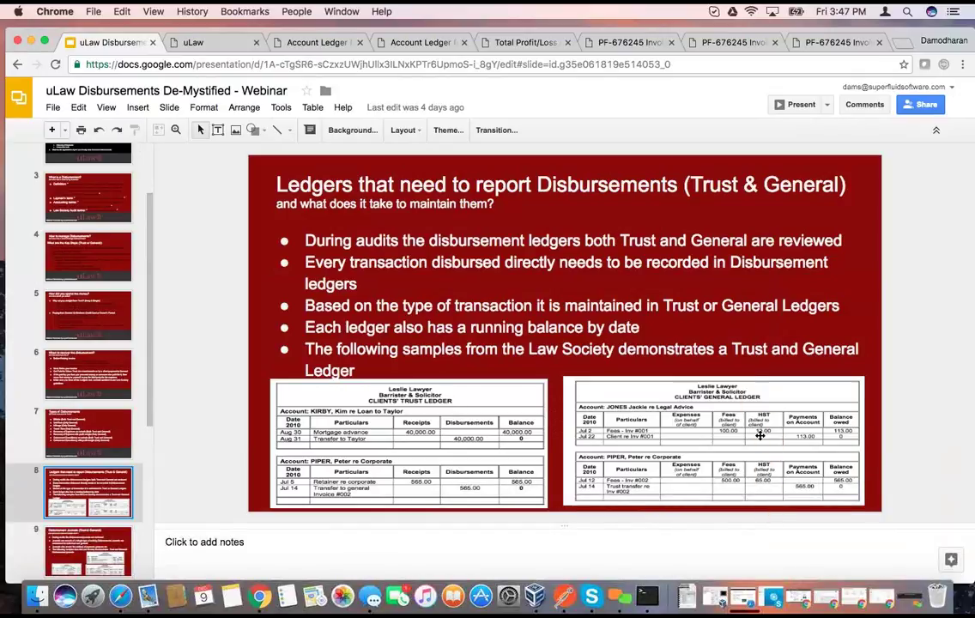
From the uLaw accounts, download the HST tax statement covering 2016-12-08 to 2016-12-09.
click(194, 42)
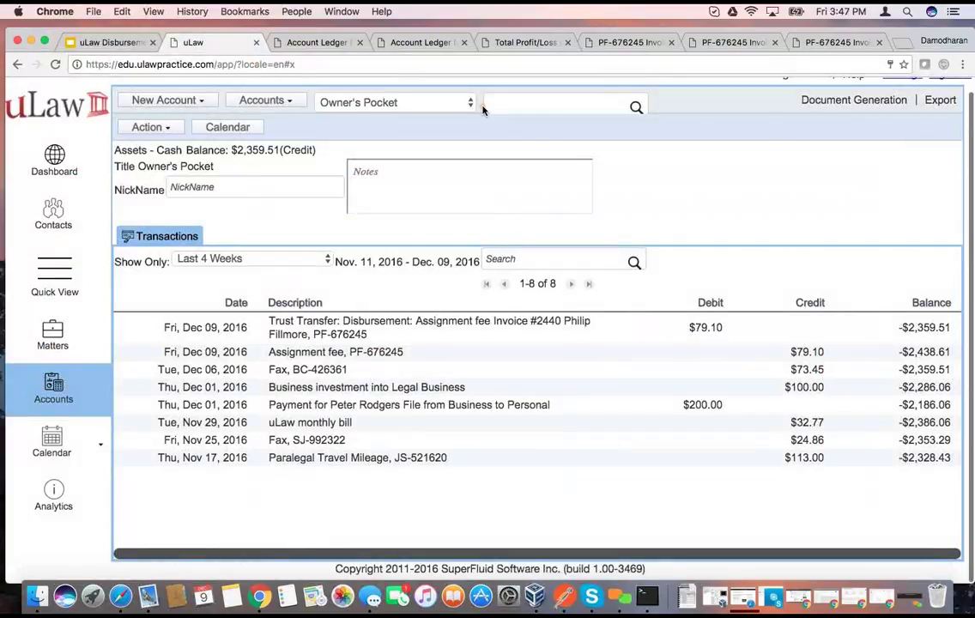
click(815, 100)
mouse_move(829, 200)
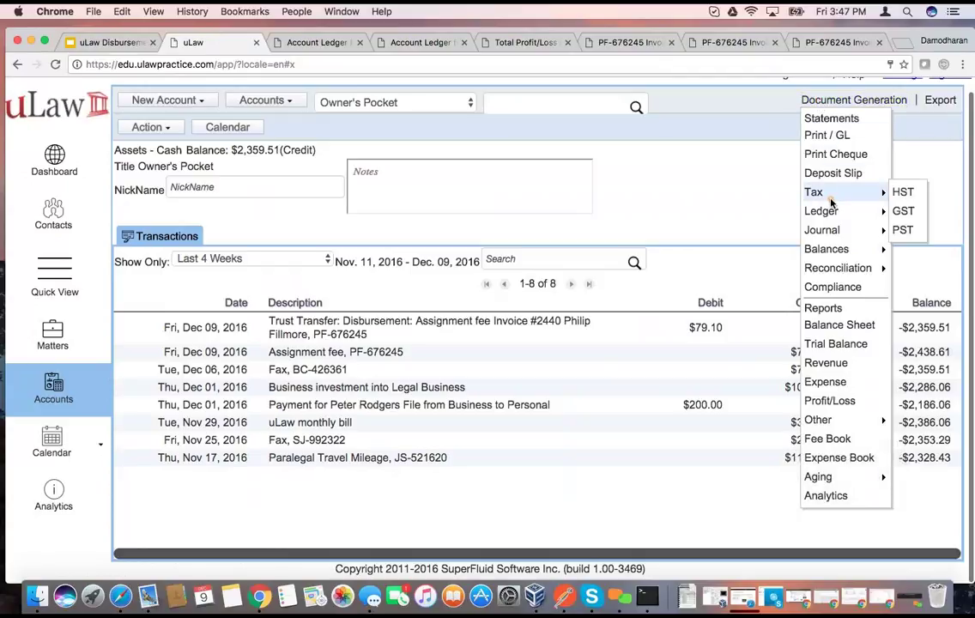
click(903, 192)
click(563, 261)
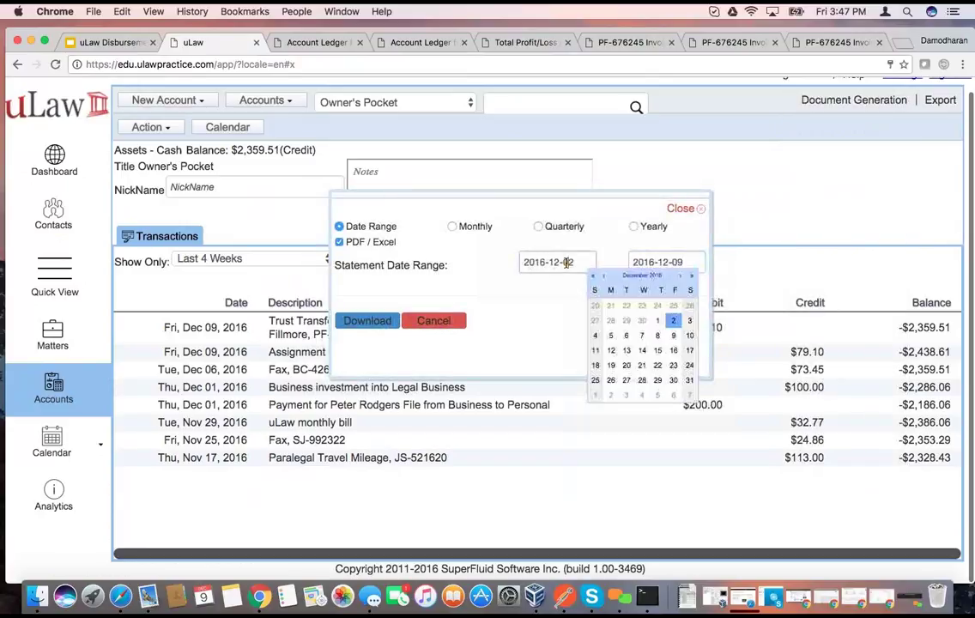
click(656, 336)
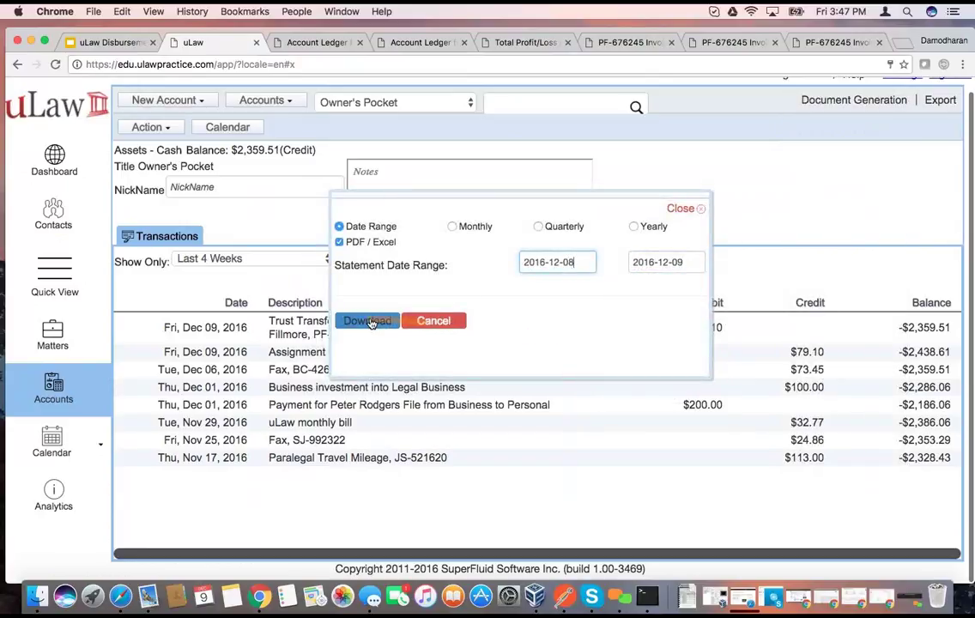
click(364, 321)
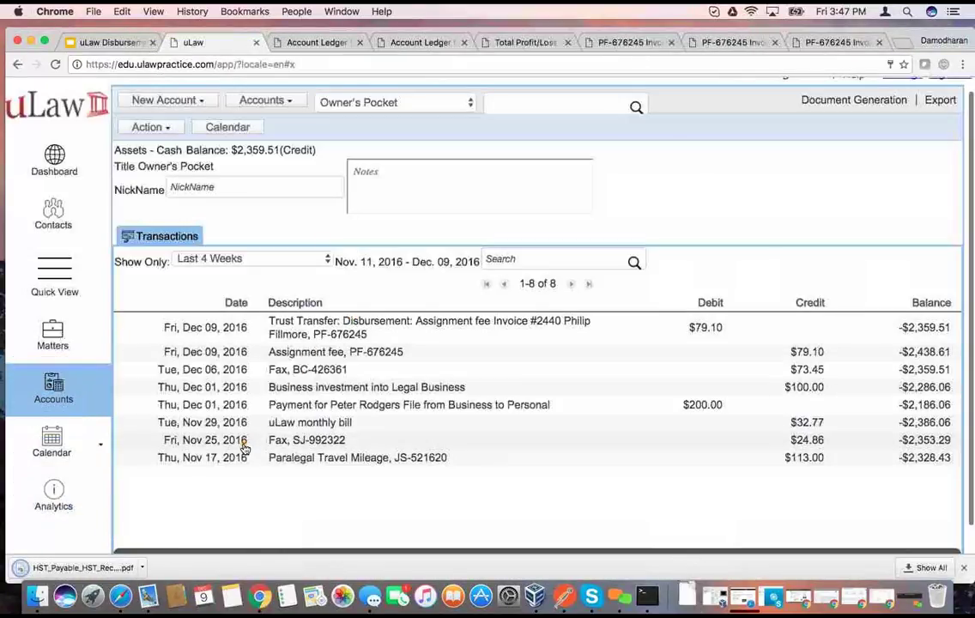
Open the downloaded HST statement PDF and examine the HST paid and HST received on the assignment fee entries.
click(73, 566)
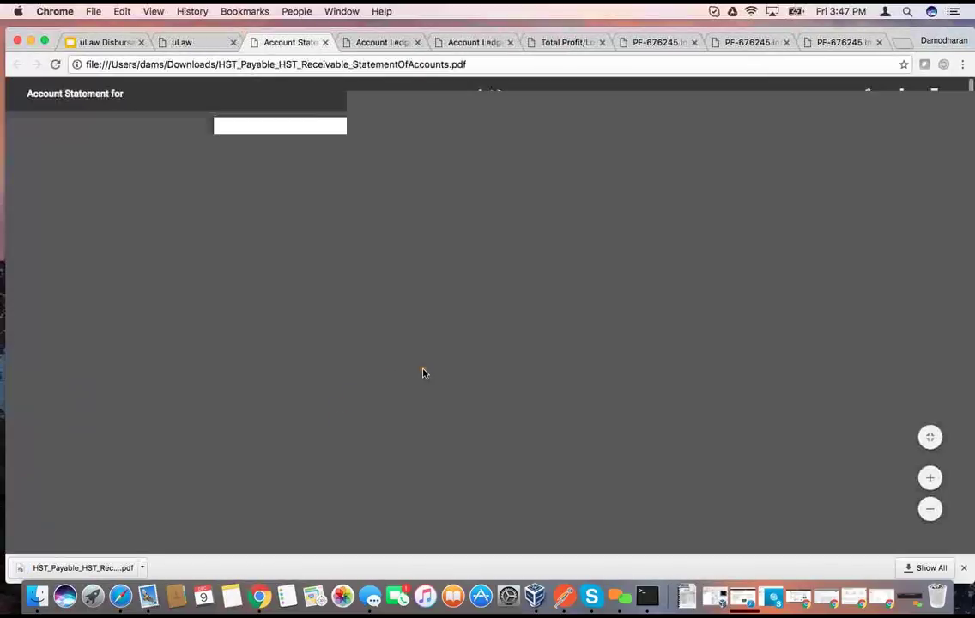
scroll(481, 371, down, 4)
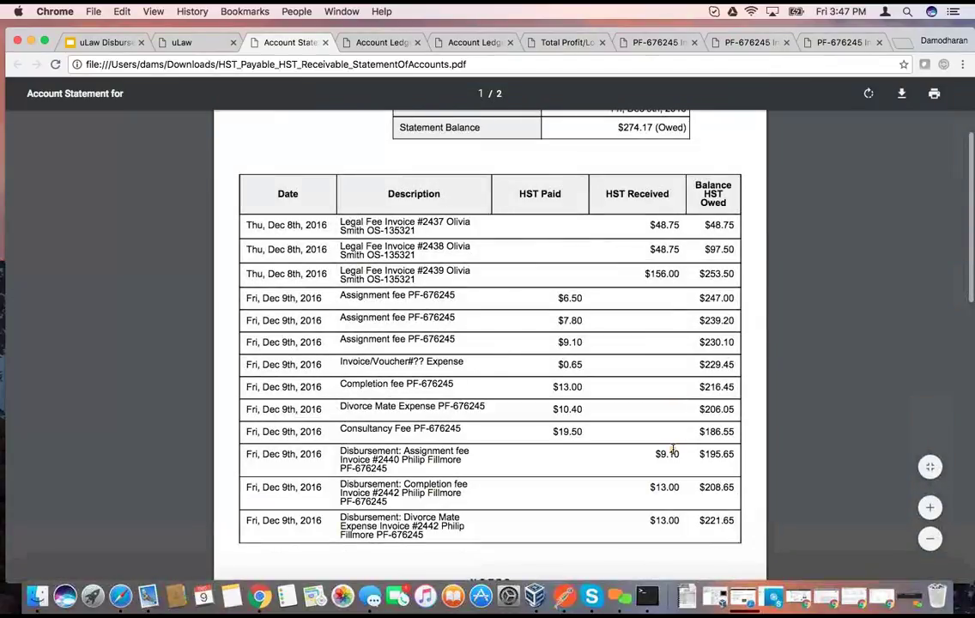
scroll(673, 452, down, 2)
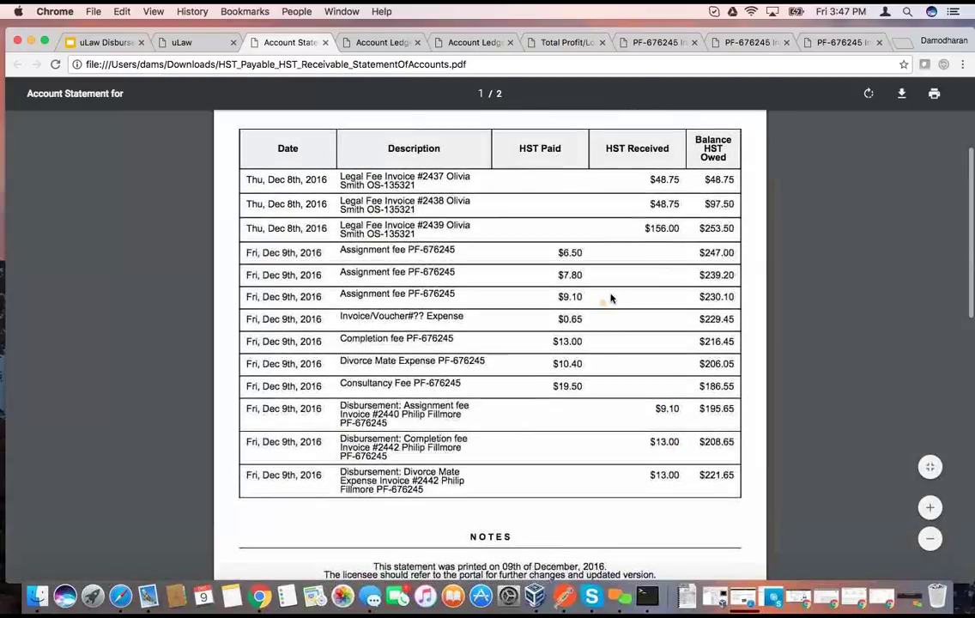
drag(559, 252, 666, 408)
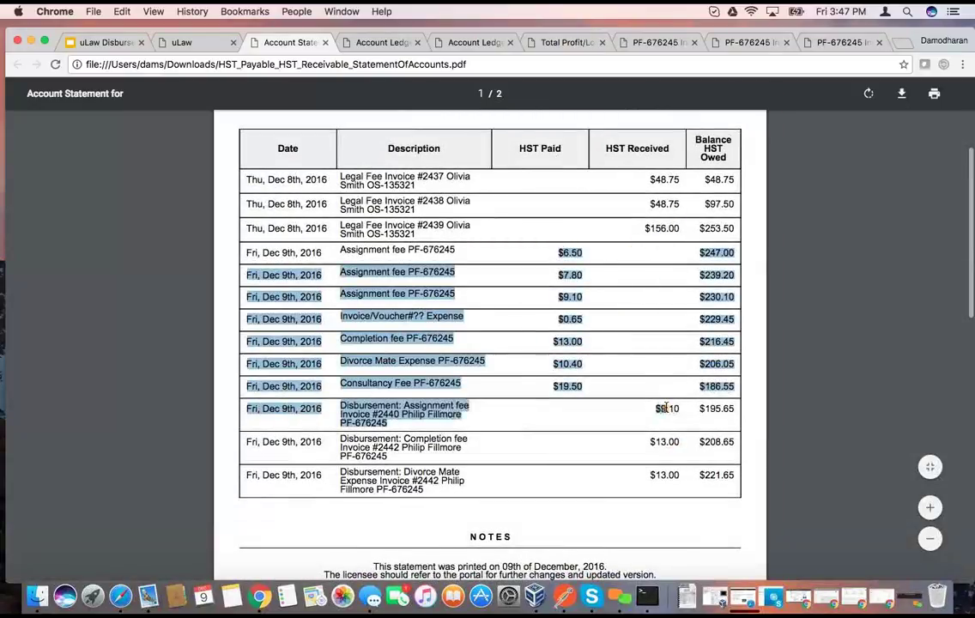
click(666, 409)
scroll(666, 409, down, 1)
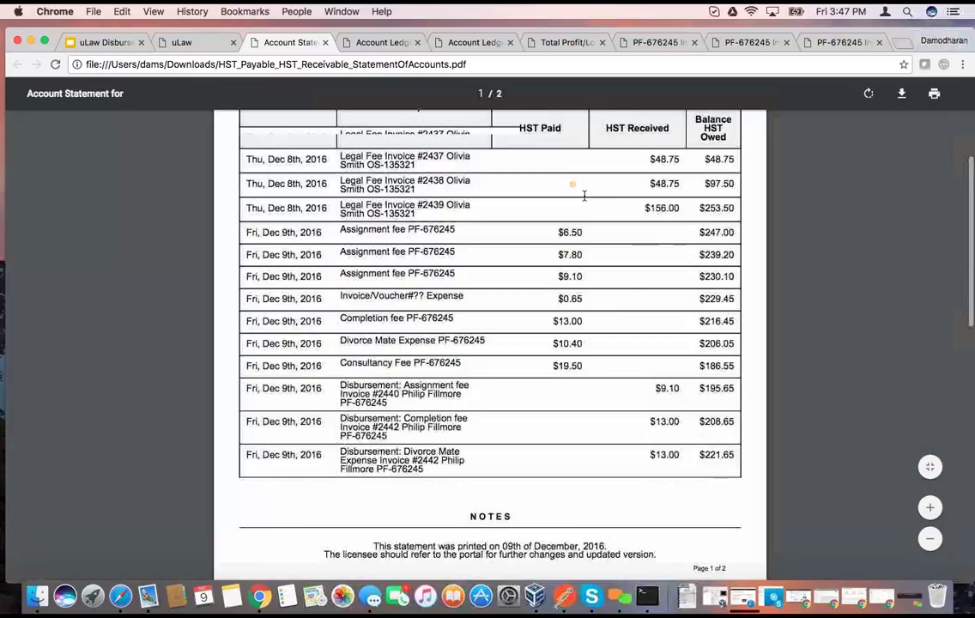
Compare the HST paid on the Divorce Mate Expense with the HST received on its invoiced disbursement.
scroll(583, 196, down, 5)
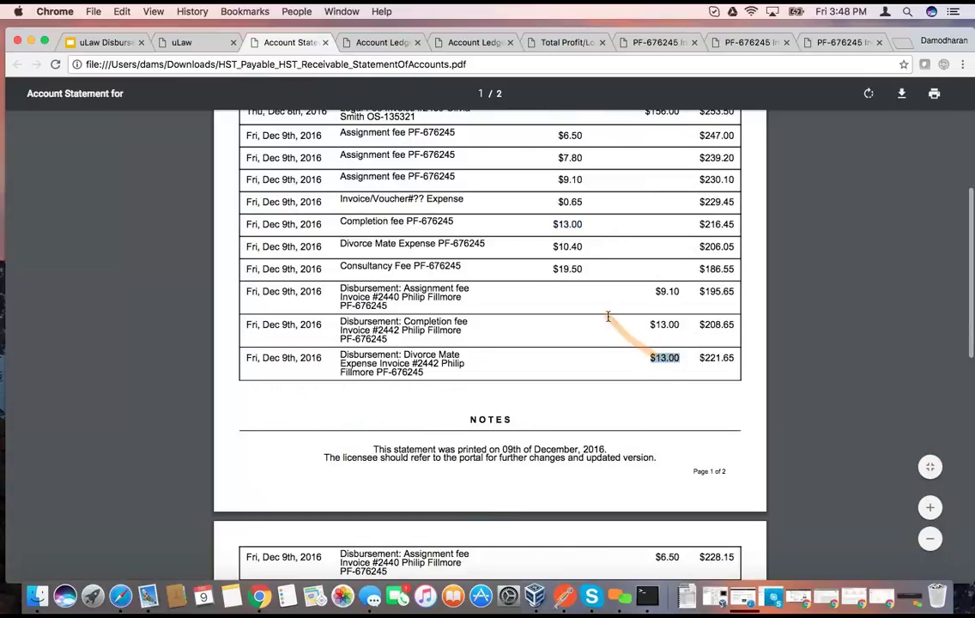
triple_click(566, 246)
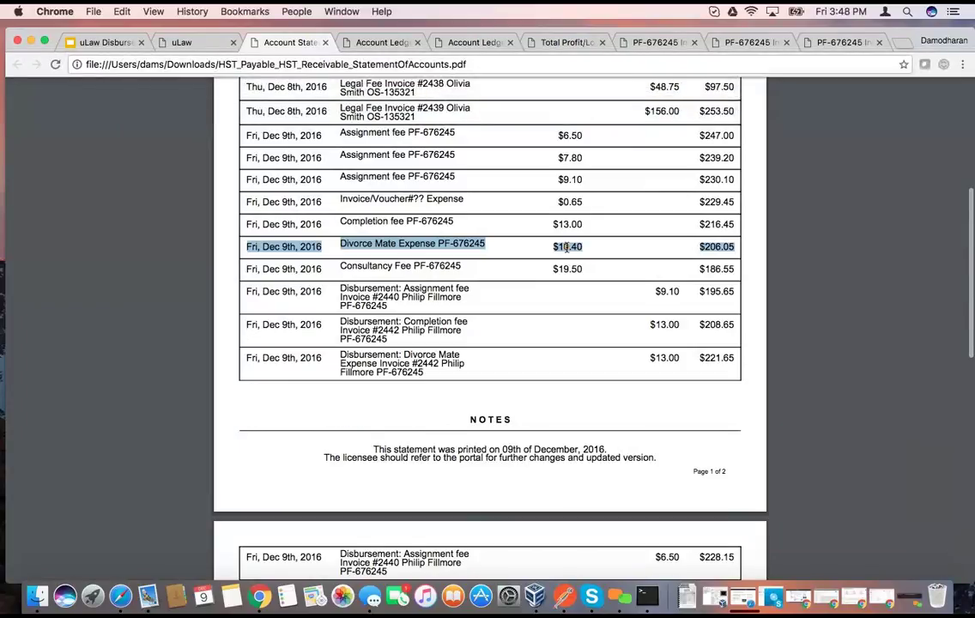
scroll(566, 247, up, 3)
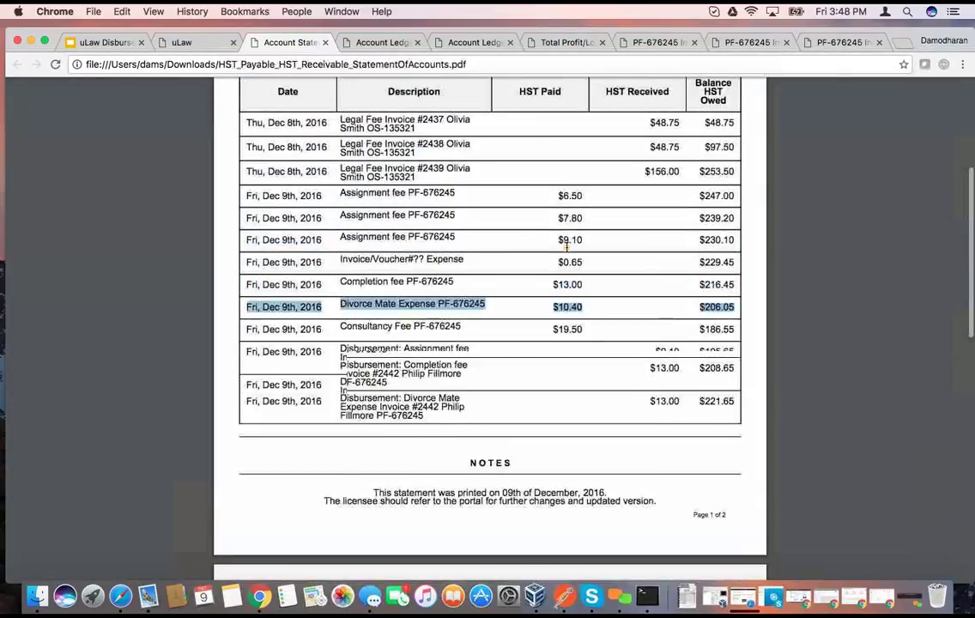
scroll(659, 367, down, 1)
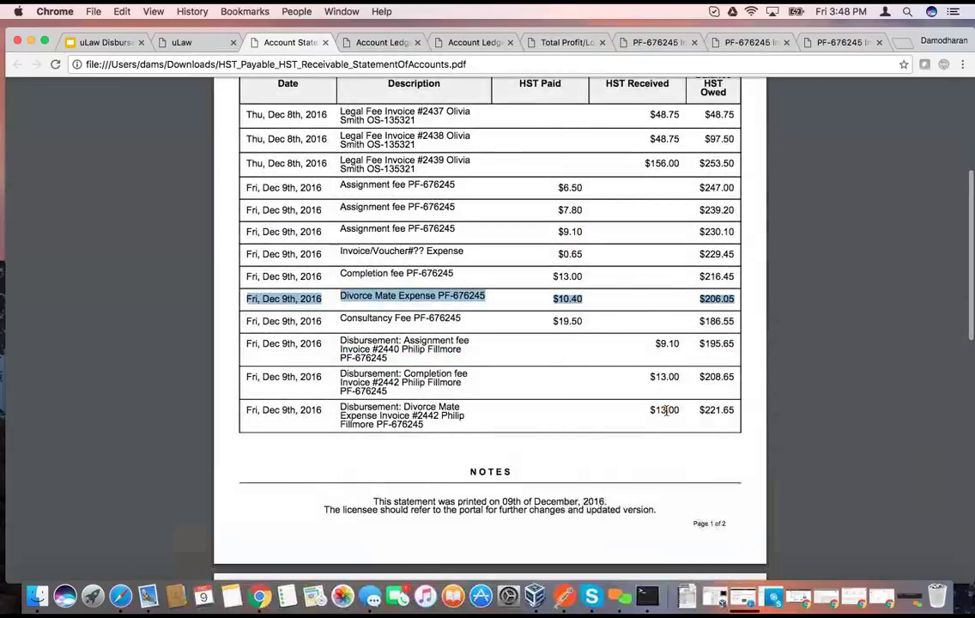
drag(664, 410, 683, 413)
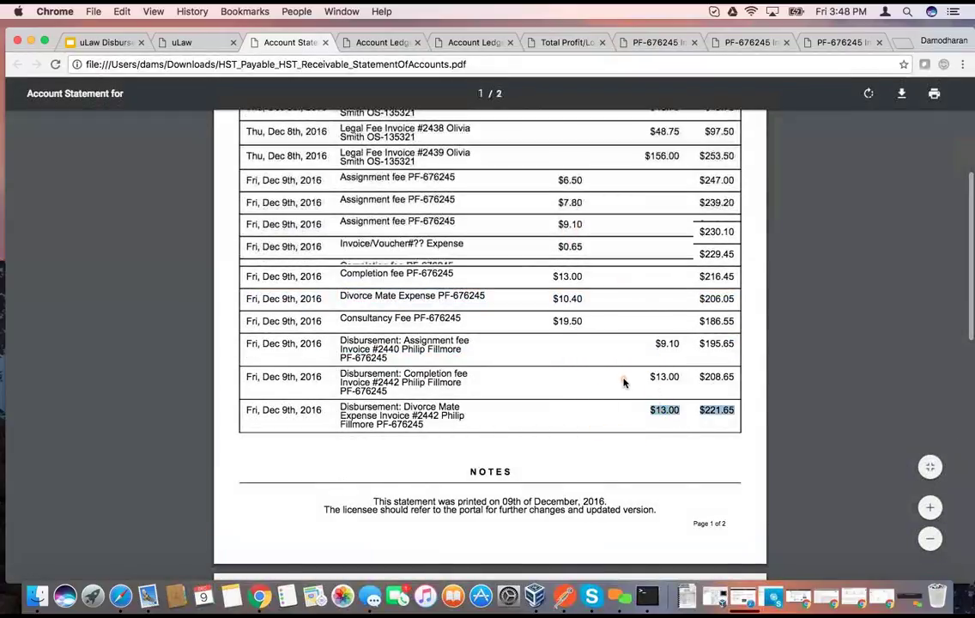
Review the remaining disbursement entries and statement total in the HST statement PDF, and close it.
scroll(624, 382, down, 10)
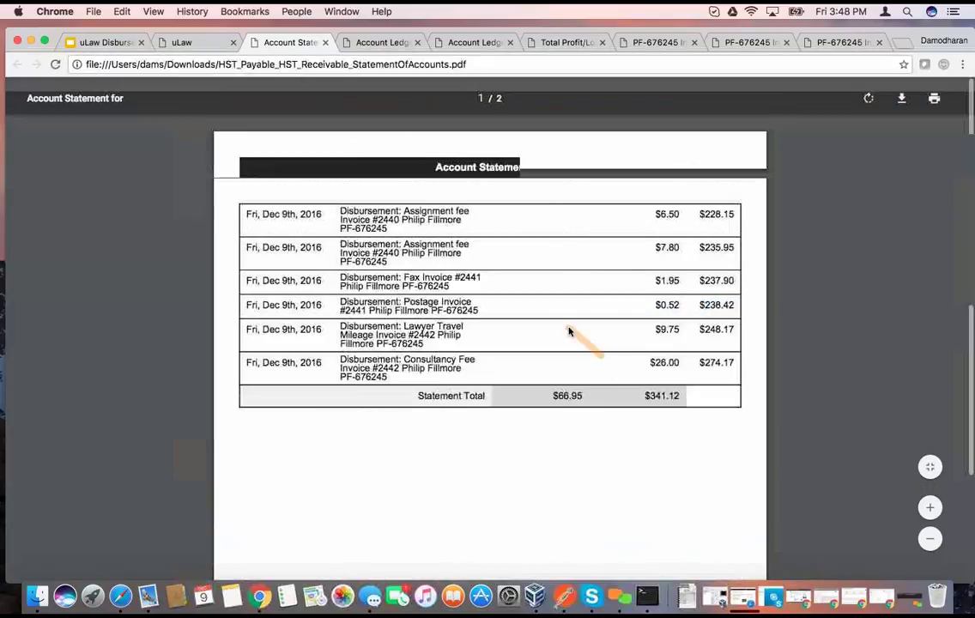
scroll(568, 330, up, 10)
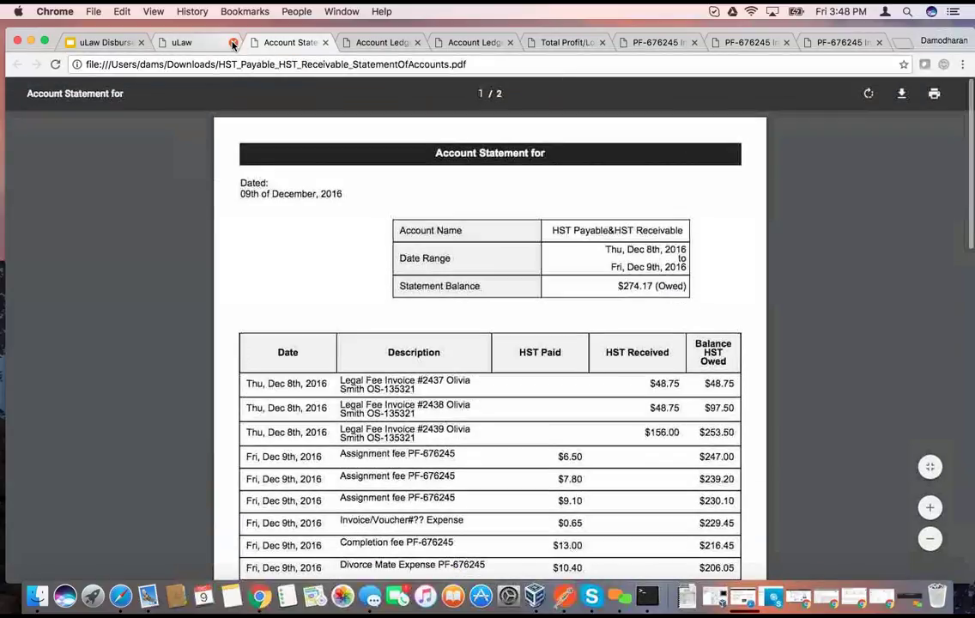
click(326, 43)
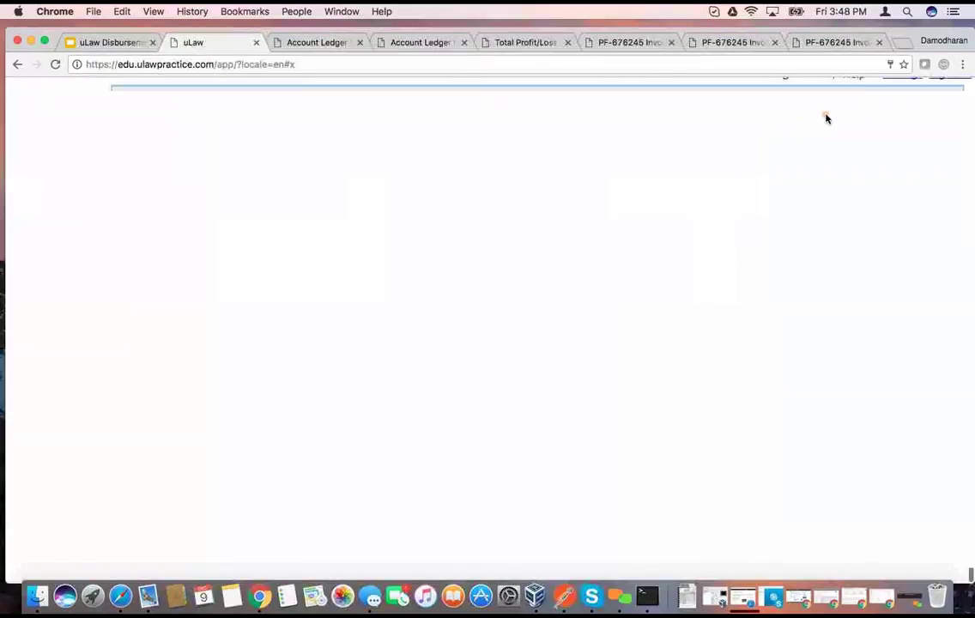
Download an HST tax statement from the uLaw accounts covering only 2016-12-09, and open the PDF to review its entries.
click(845, 99)
mouse_move(855, 192)
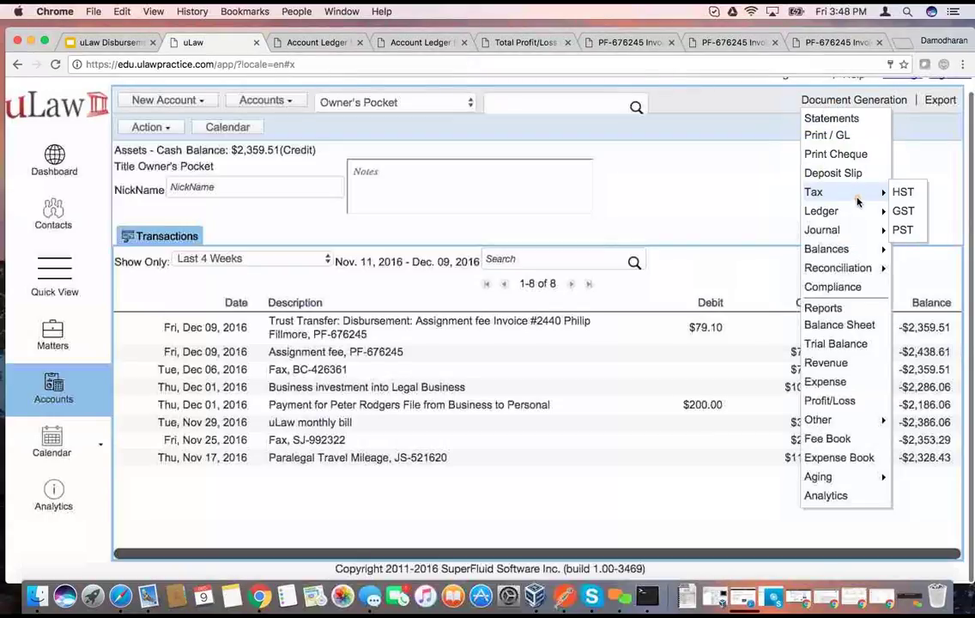
click(905, 193)
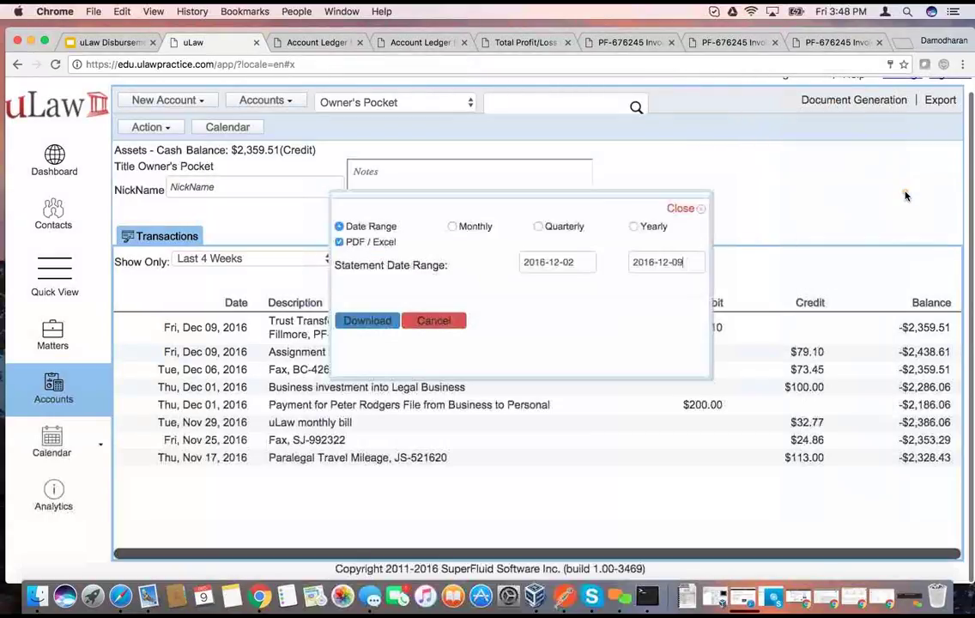
click(558, 263)
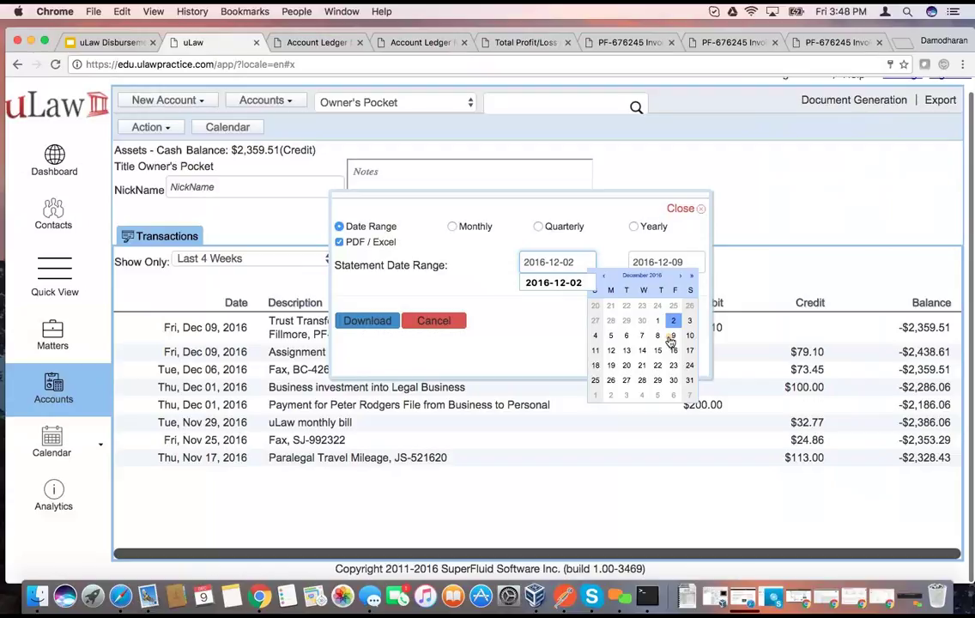
click(671, 336)
click(387, 325)
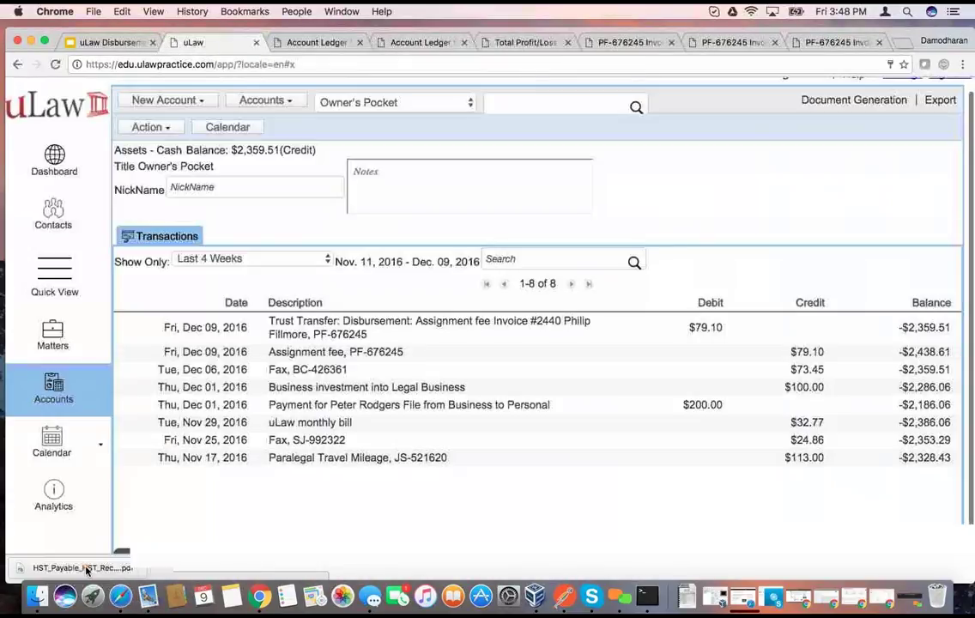
click(84, 568)
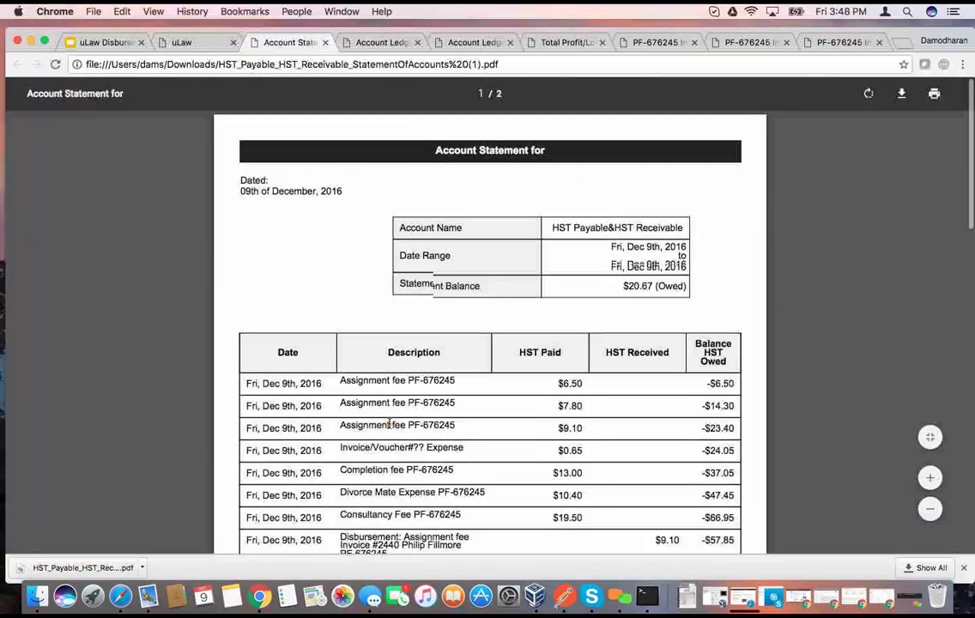
scroll(390, 424, down, 2)
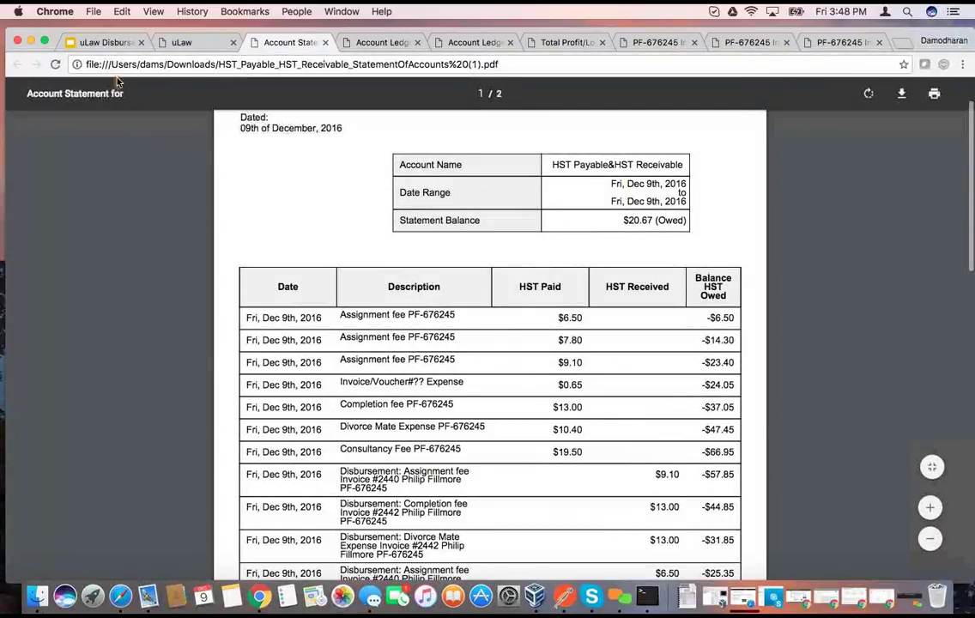
Switch to the webinar presentation and show the Disbursement Journals (Trust & General) slide.
click(105, 40)
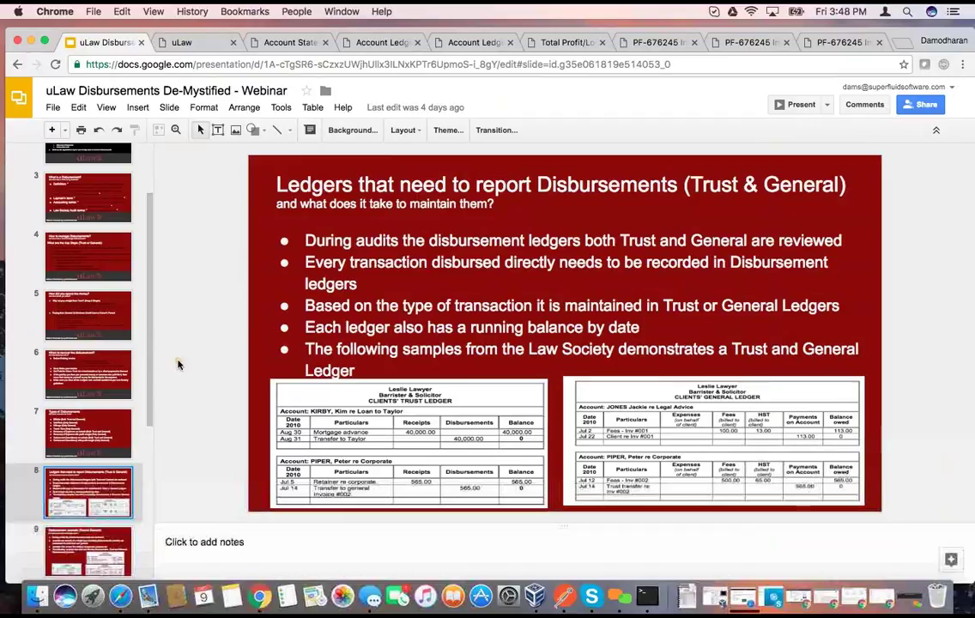
scroll(91, 364, down, 2)
click(89, 410)
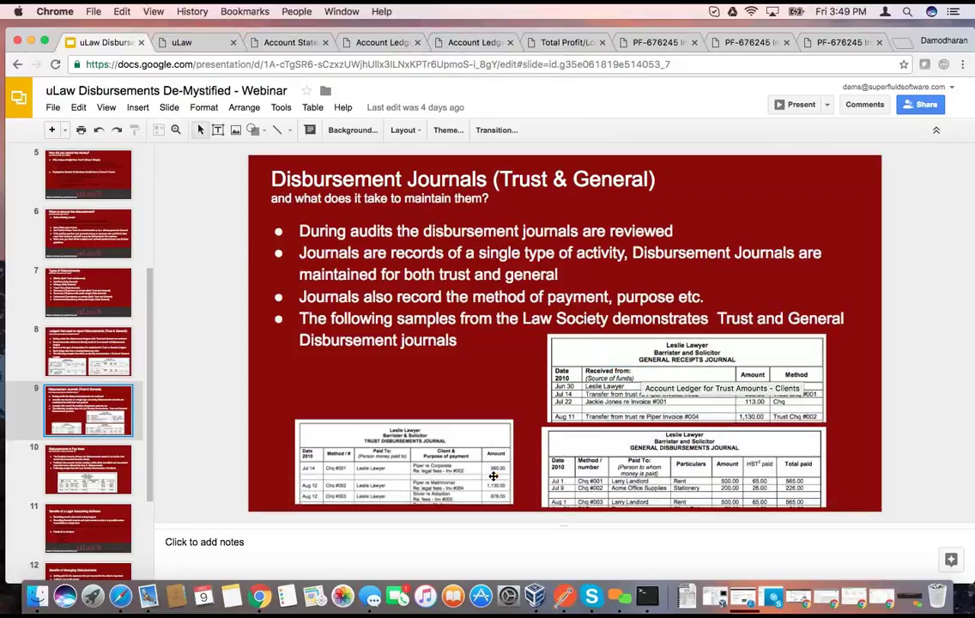
From the uLaw accounts, download the General Disbursement payment journal for 2016-12-02 to 2016-12-09 with analytics, and open the PDF.
click(178, 43)
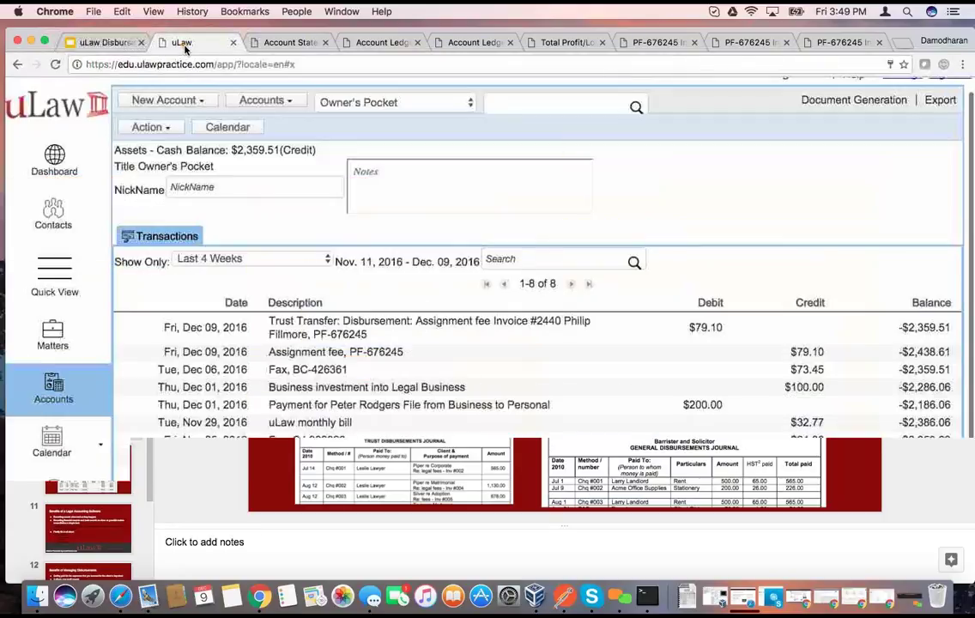
click(880, 101)
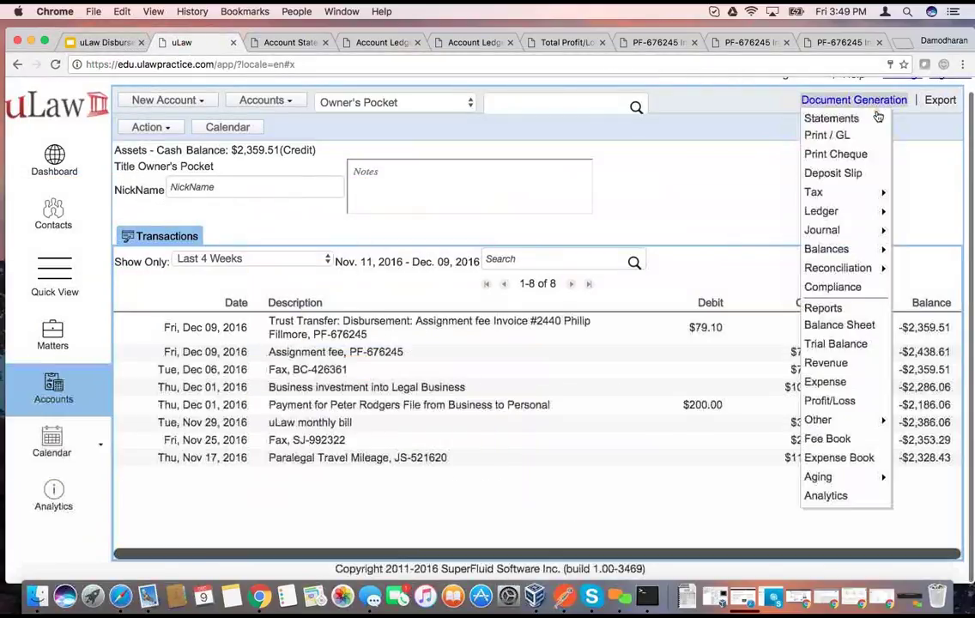
mouse_move(831, 250)
mouse_move(826, 229)
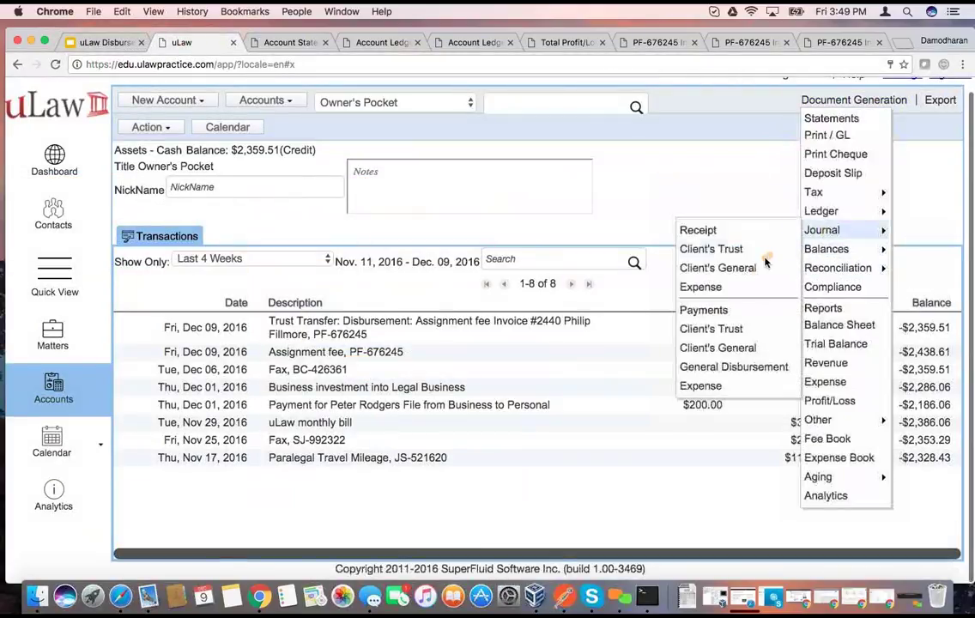
click(756, 366)
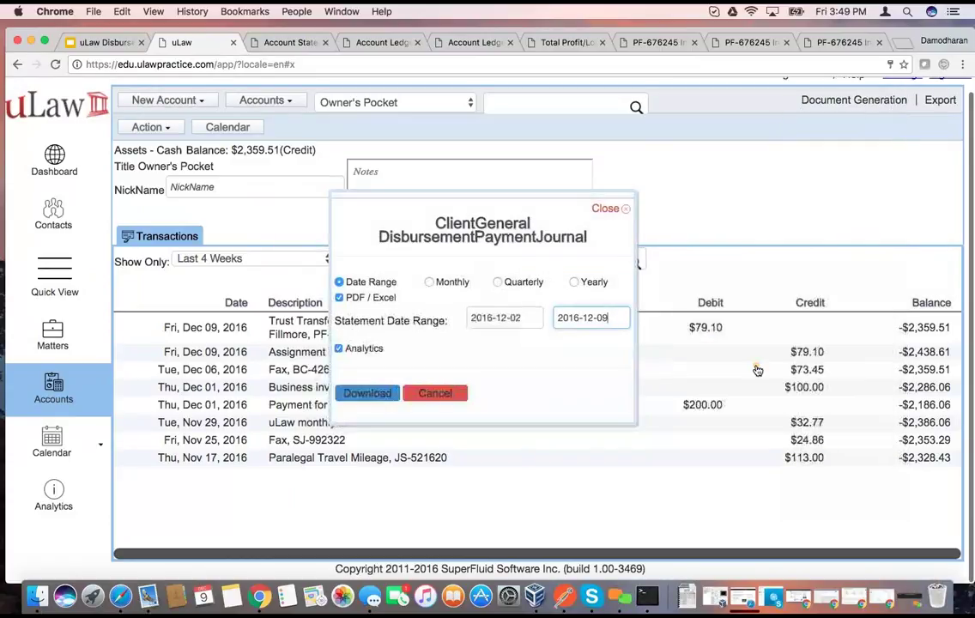
click(386, 392)
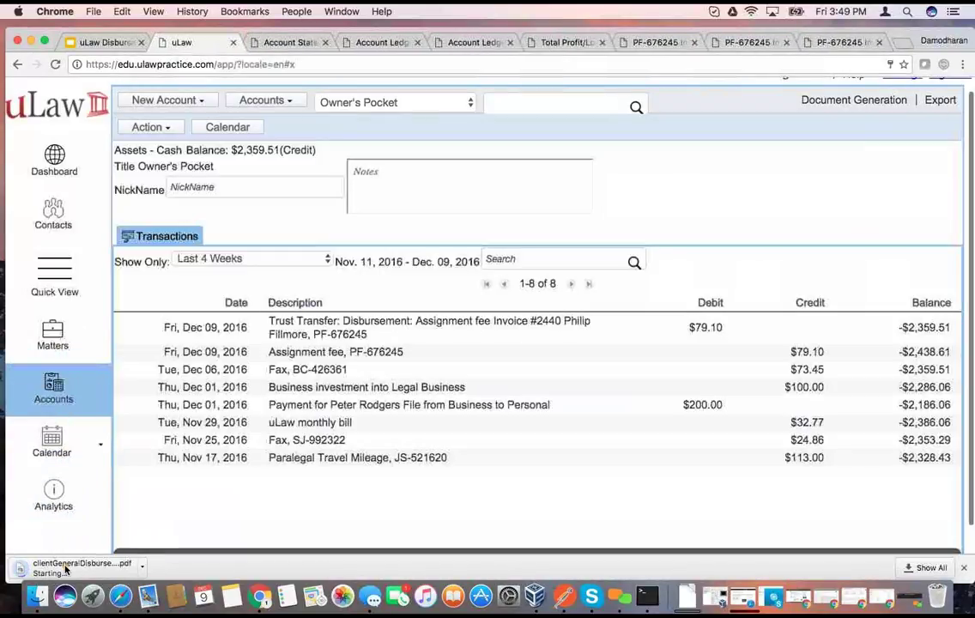
click(67, 568)
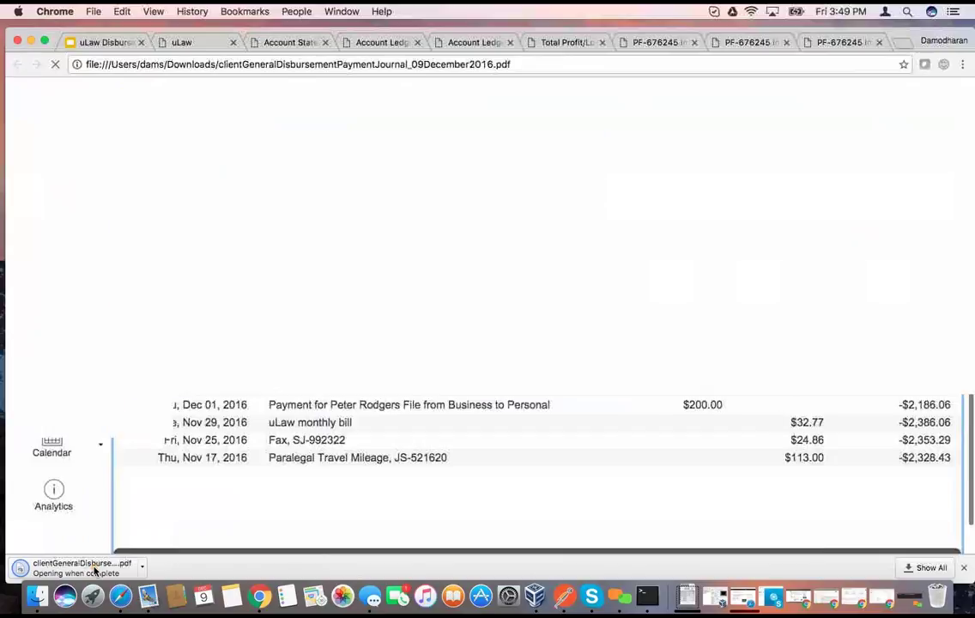
Examine the payment methods, payees, disallowed amounts, HST and total in the Disbursement Payment Journal.
scroll(378, 335, down, 10)
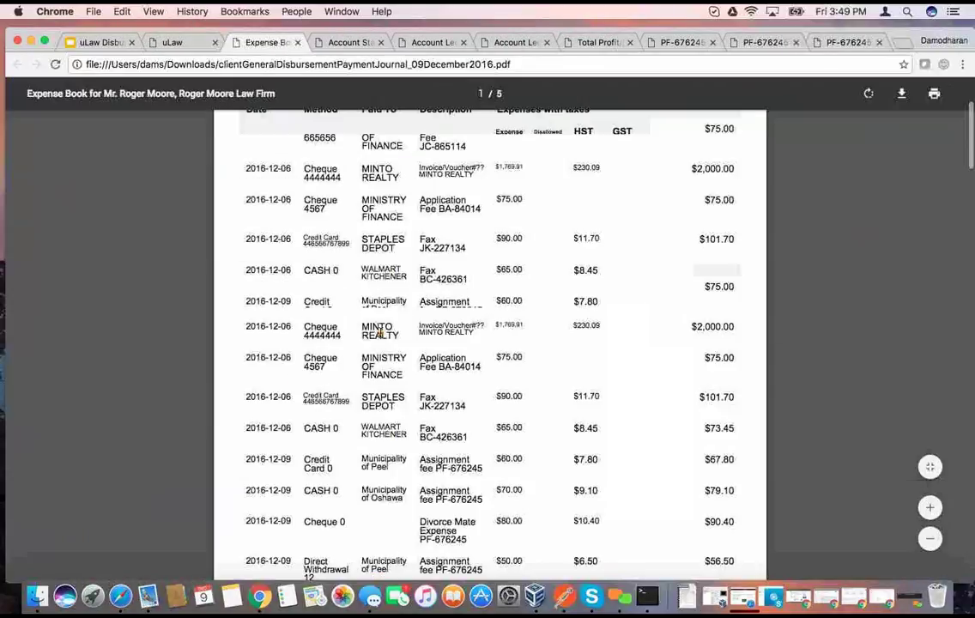
scroll(360, 275, up, 1)
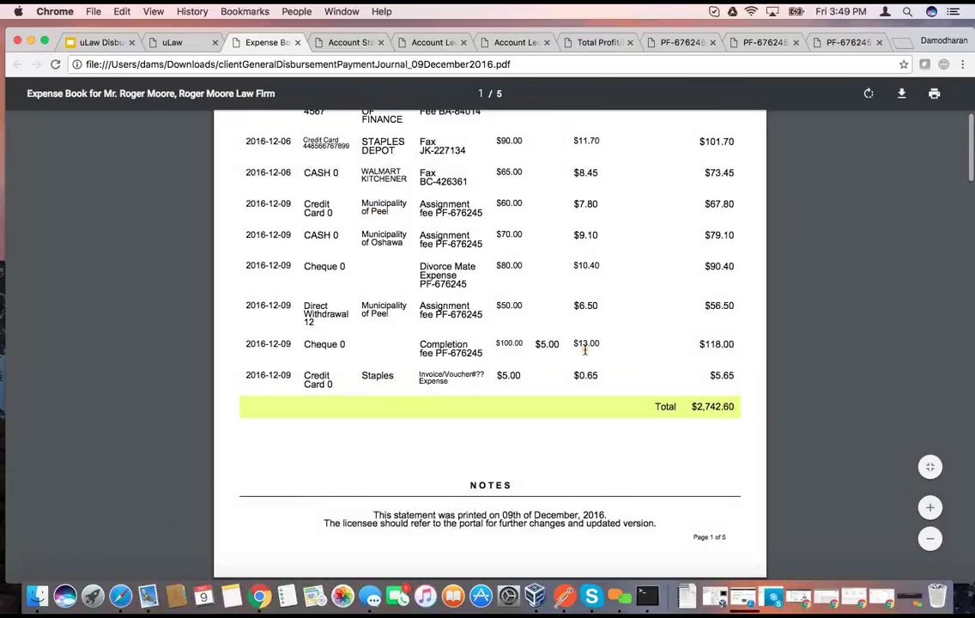
scroll(530, 336, up, 3)
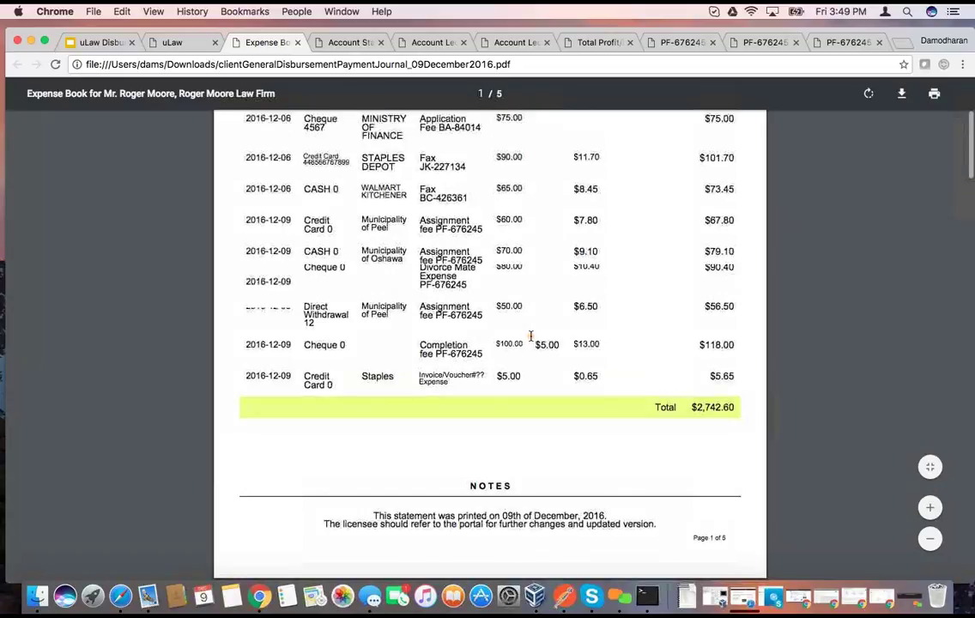
scroll(530, 336, up, 5)
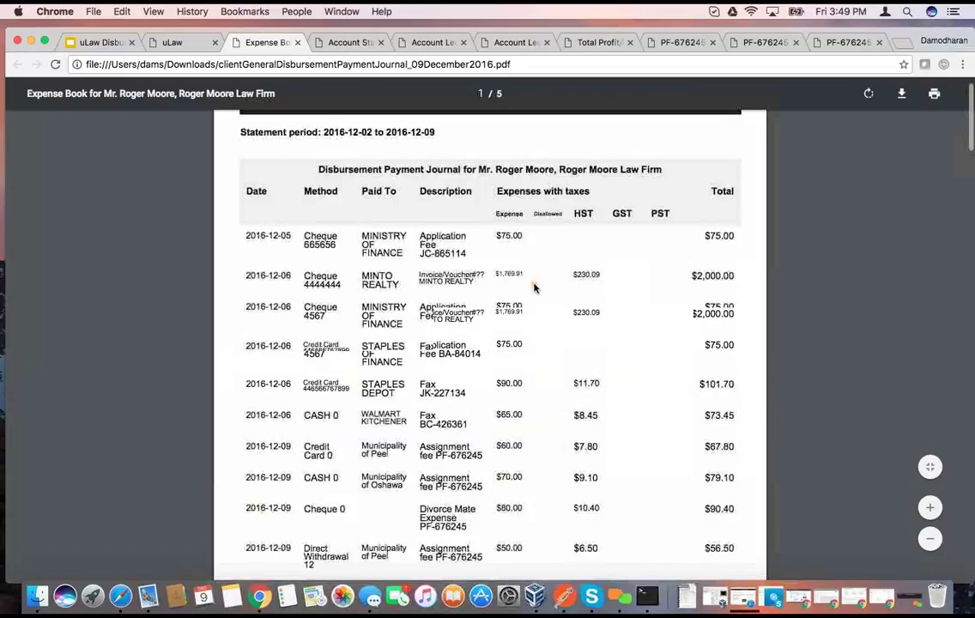
scroll(545, 265, down, 8)
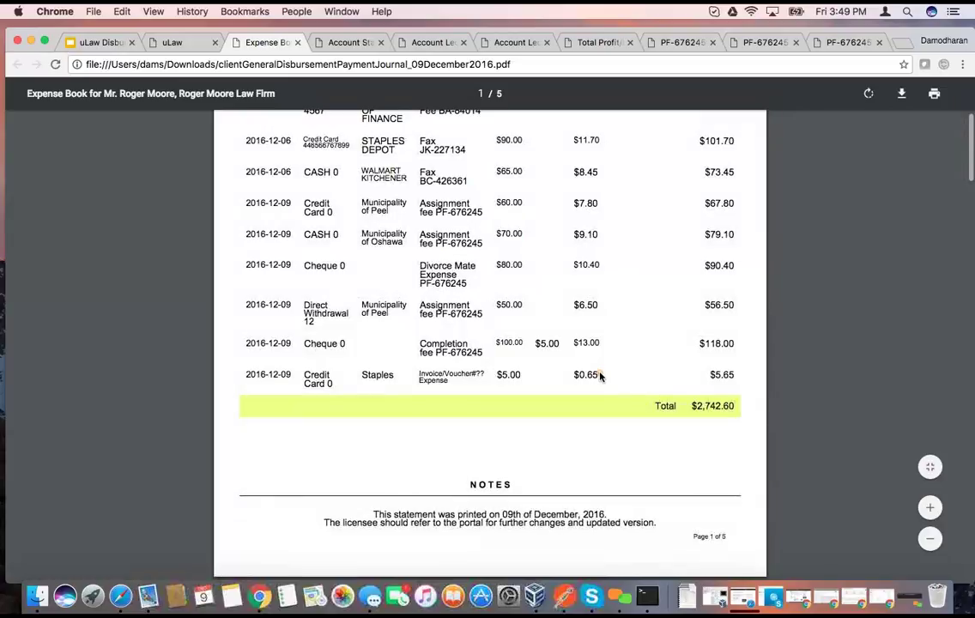
scroll(601, 375, down, 2)
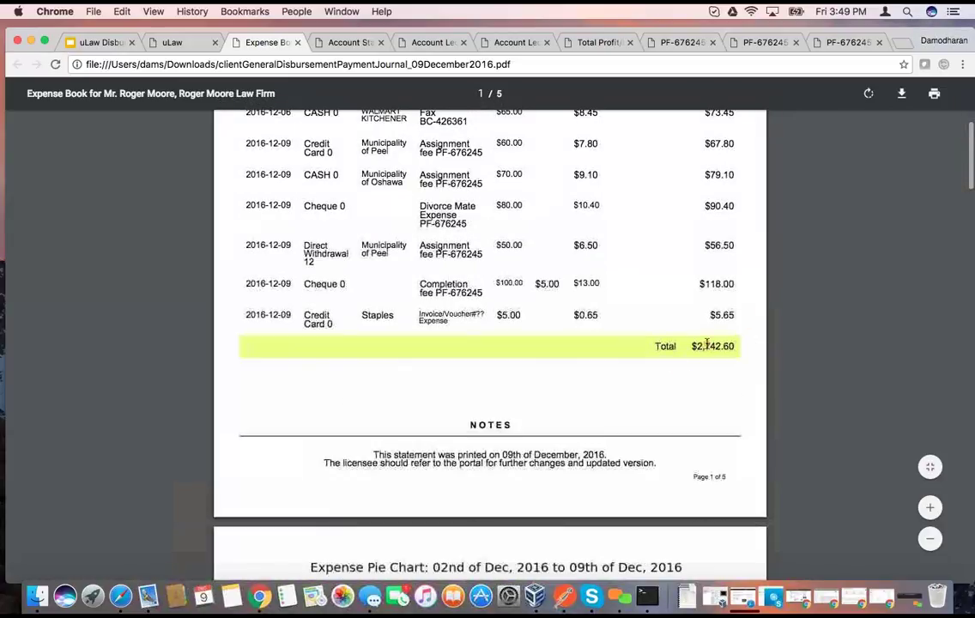
Review the journal's expense pie chart, category table and bar chart, and return to the Disallowed column on the first page.
scroll(707, 343, down, 10)
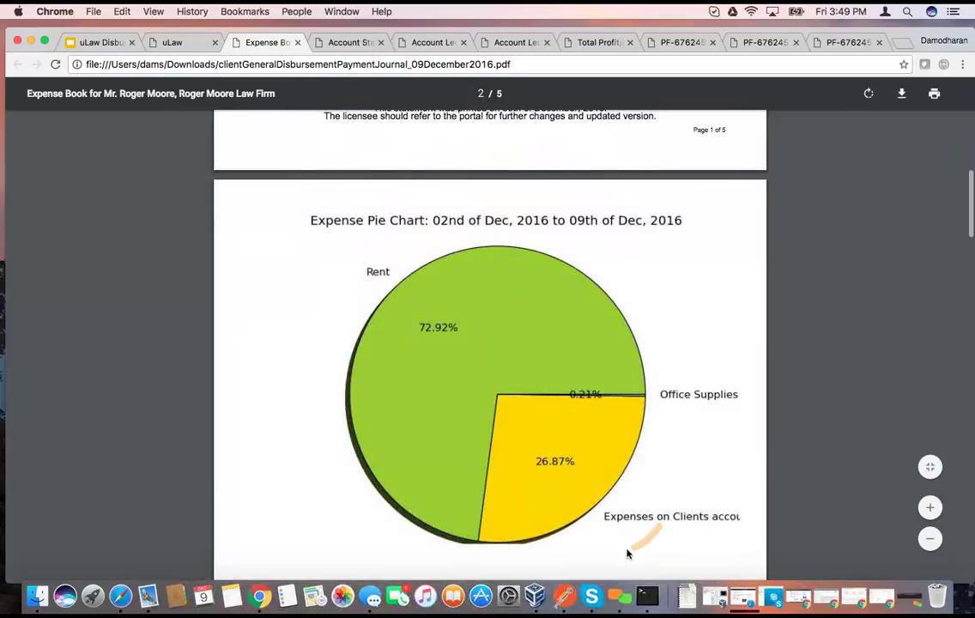
scroll(568, 491, down, 3)
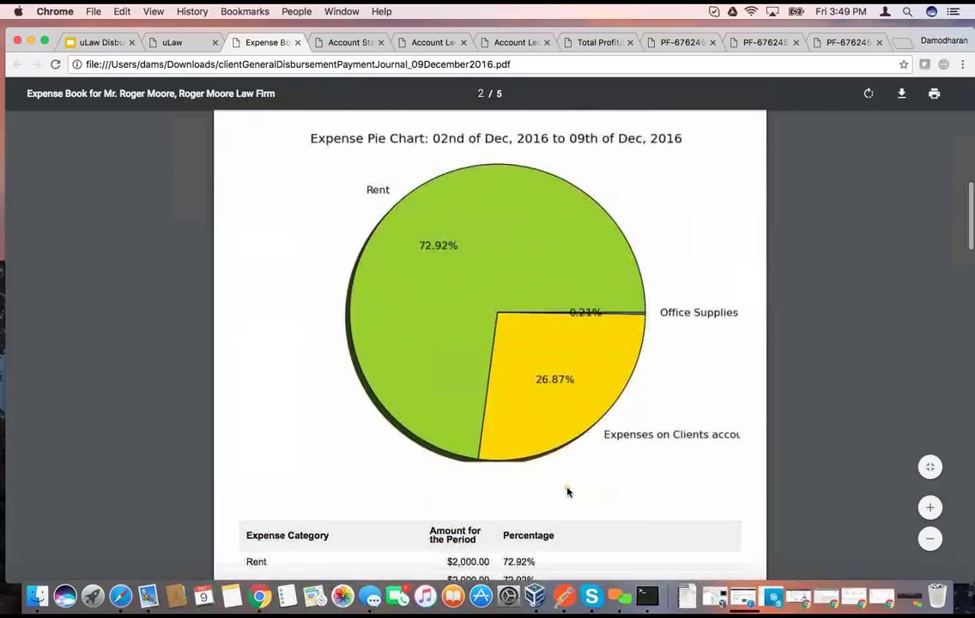
scroll(567, 492, down, 3)
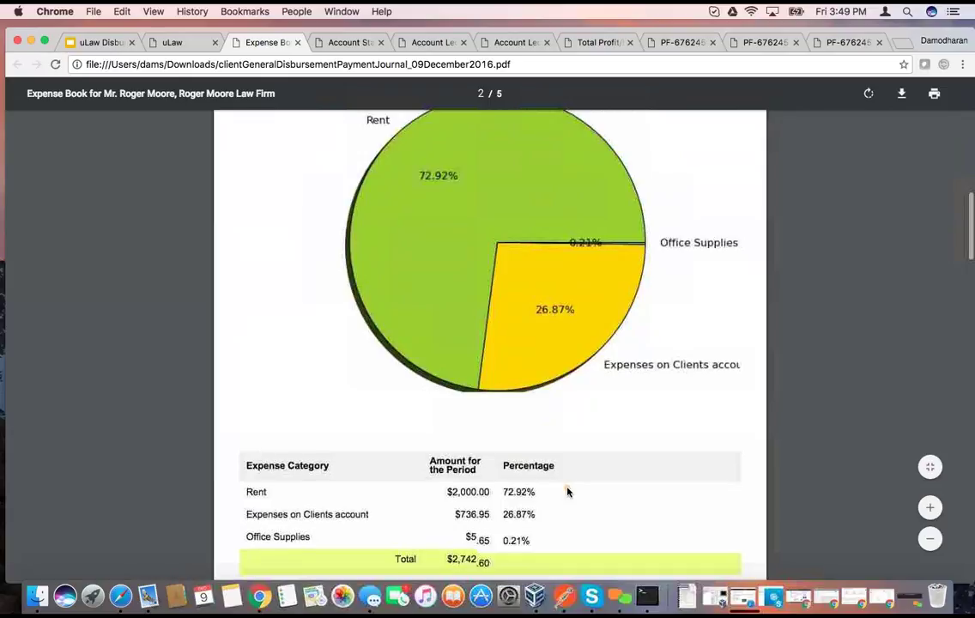
scroll(567, 491, down, 15)
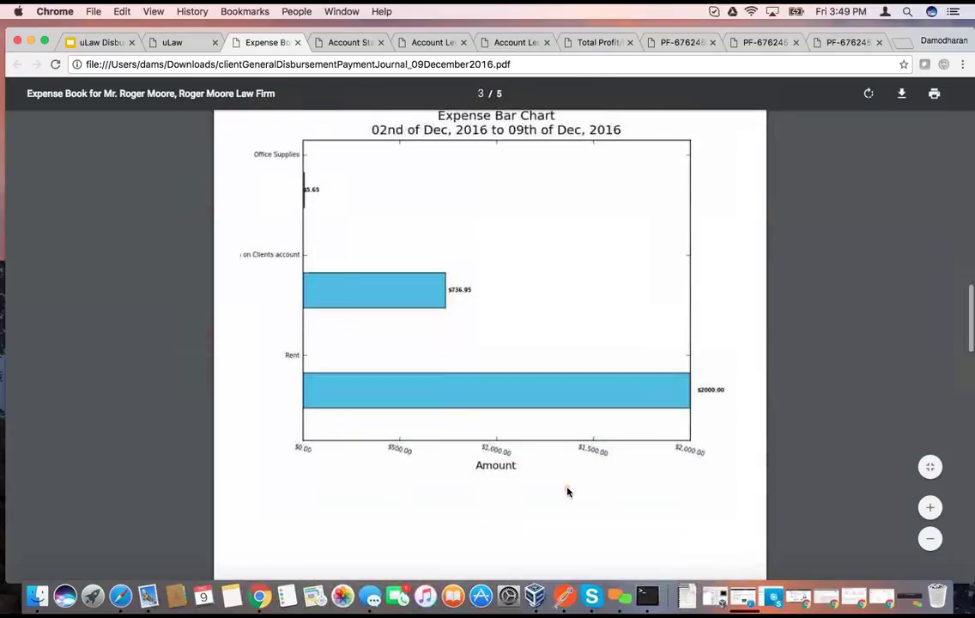
scroll(567, 491, up, 15)
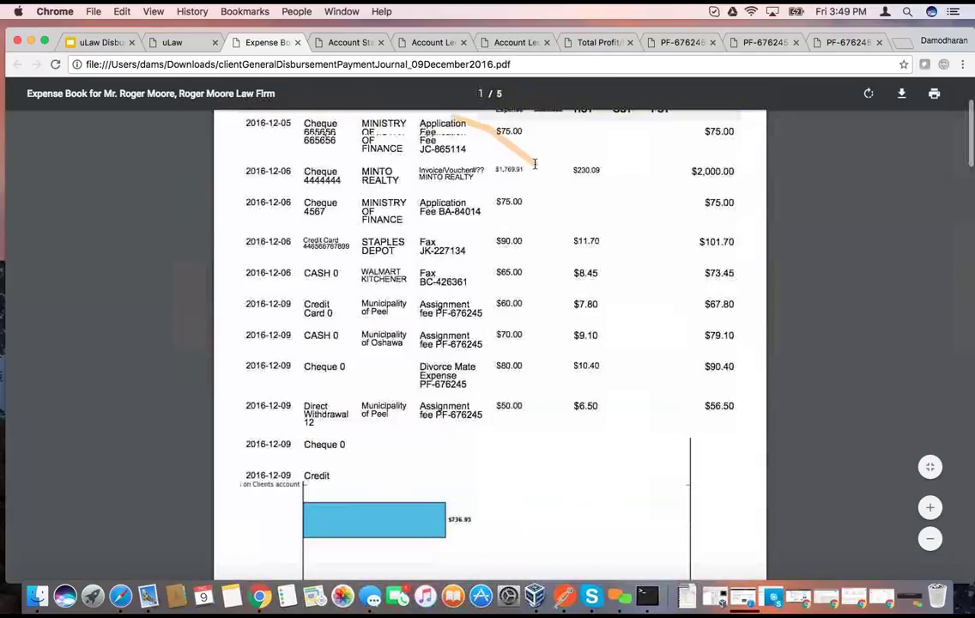
scroll(534, 163, up, 3)
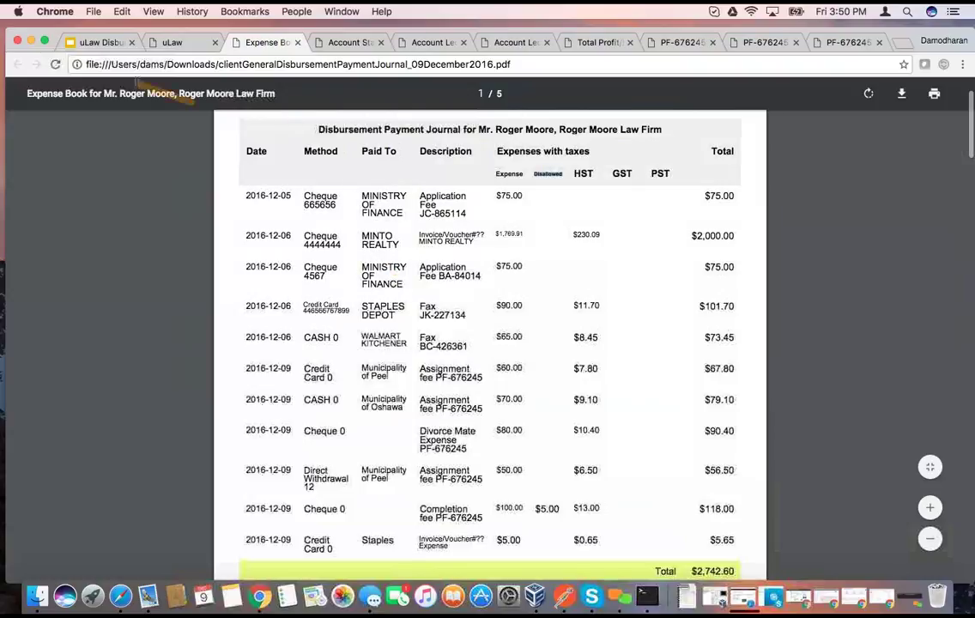
Show the Disbursements in Fee Book slide of the webinar presentation, and return to the uLaw accounts.
click(97, 42)
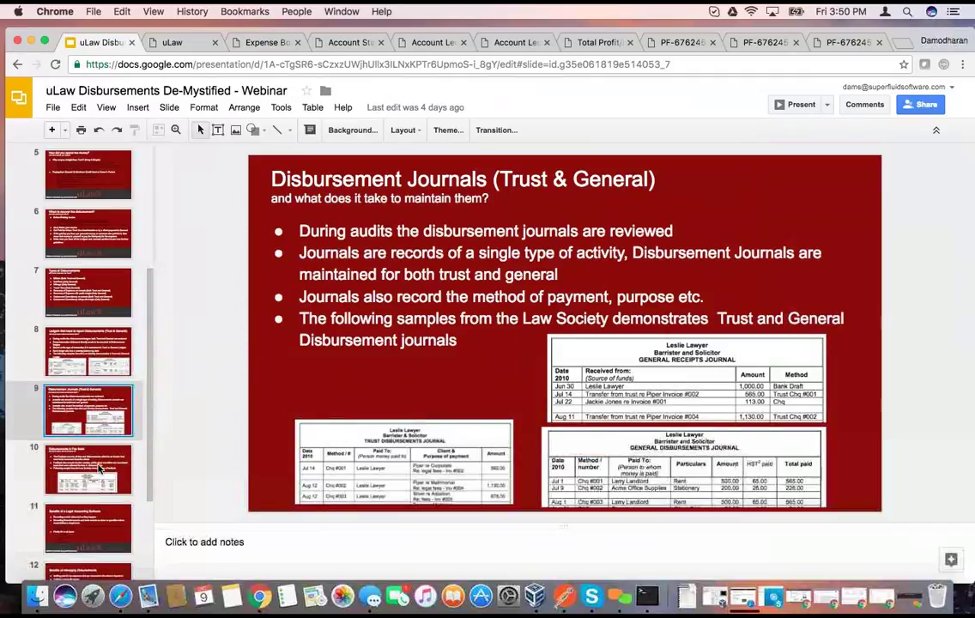
click(99, 468)
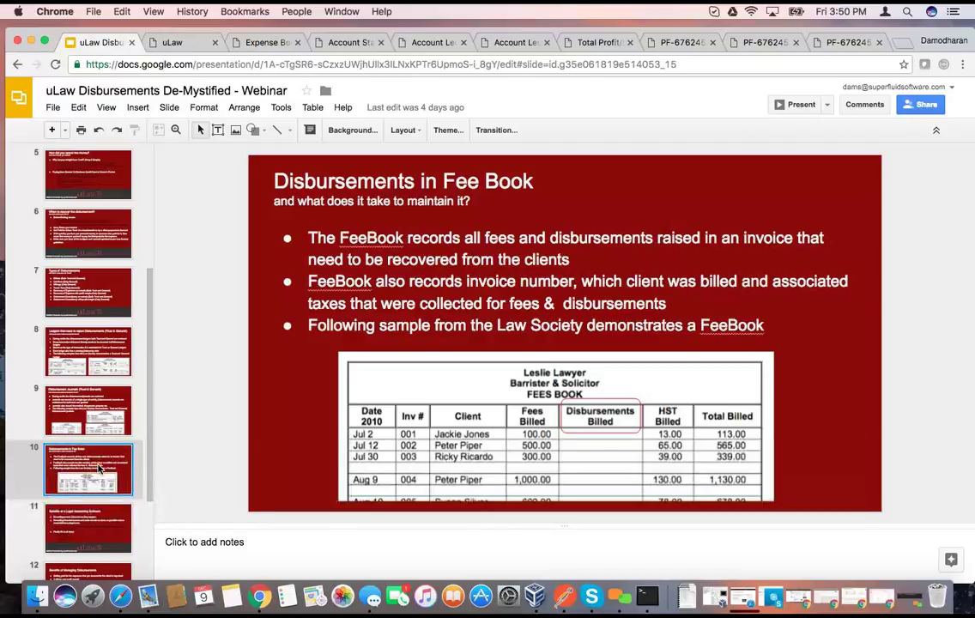
key(ctrl+Tab)
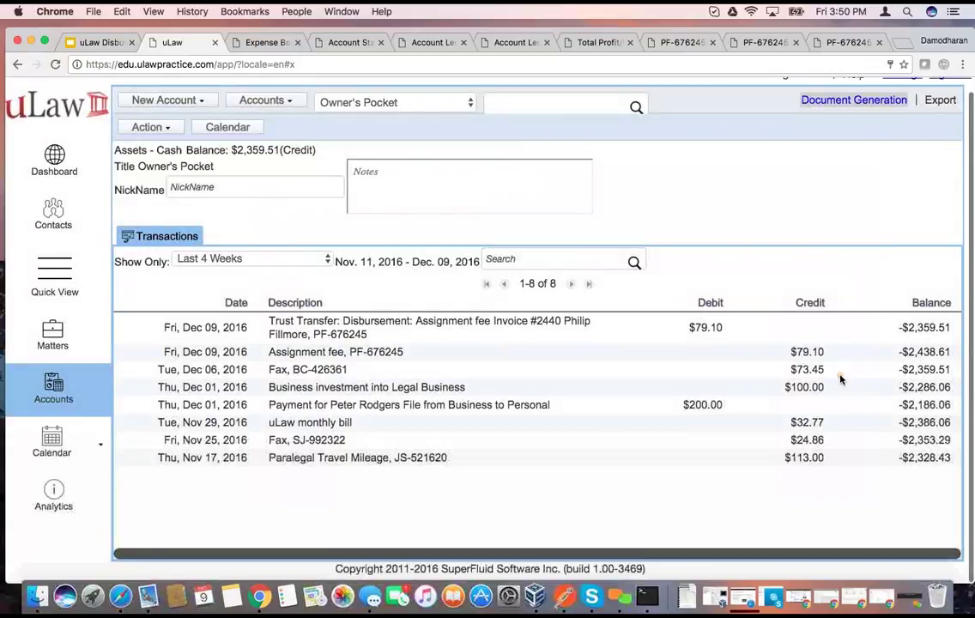
Download the Fee Book report with analytics from the accounts' document generation options, and open the PDF.
click(853, 100)
click(829, 438)
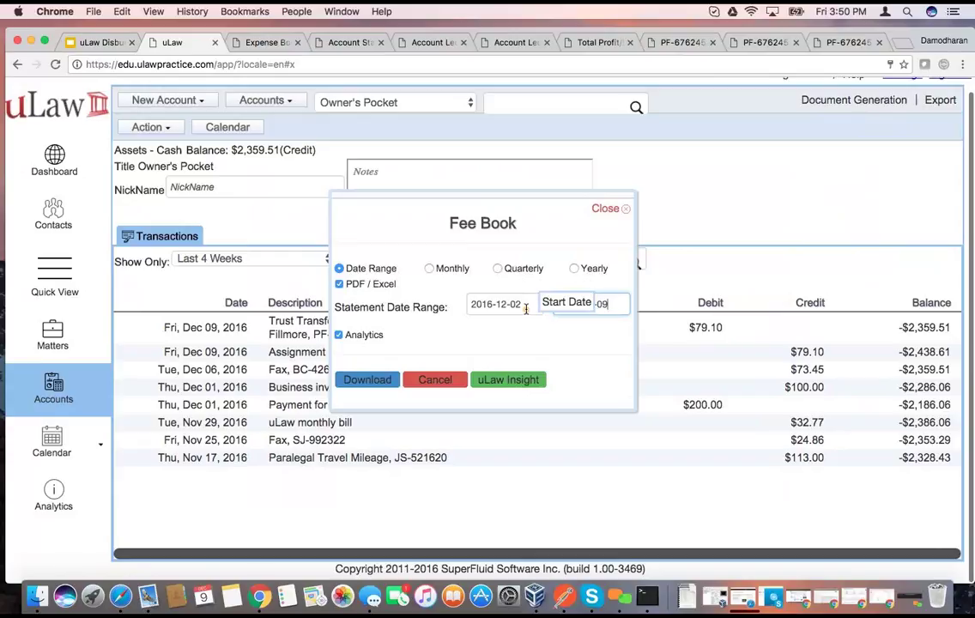
click(525, 309)
click(371, 383)
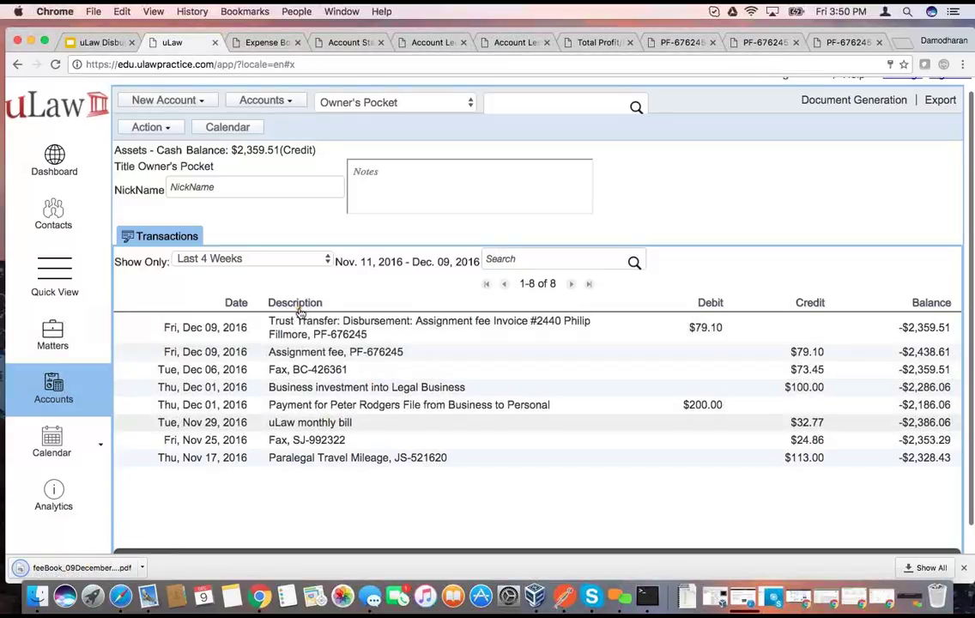
click(102, 565)
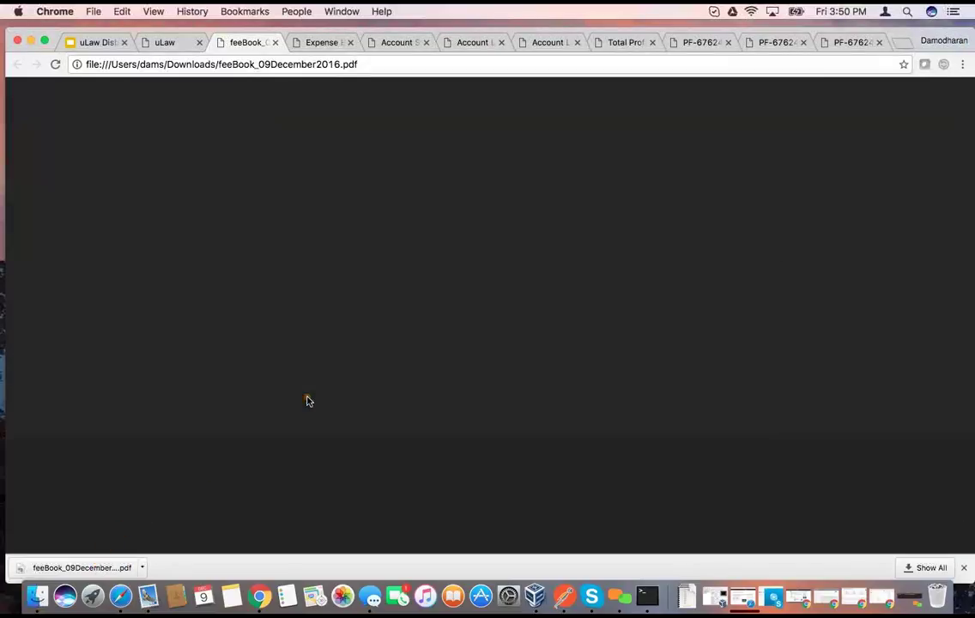
Examine the disbursement entries, HST amounts and total on the first page of the Fee Book.
scroll(420, 283, down, 2)
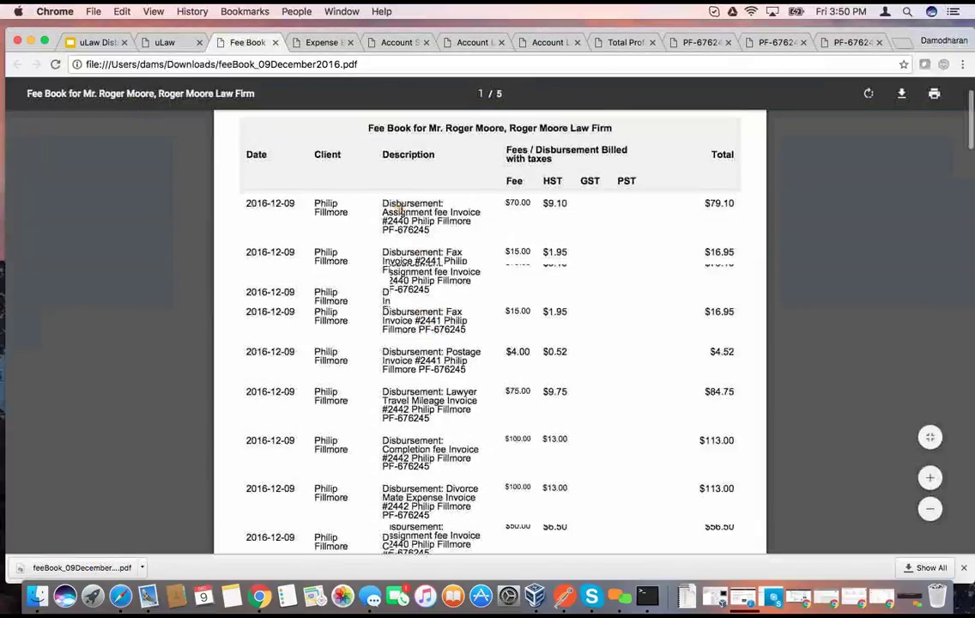
scroll(468, 279, down, 2)
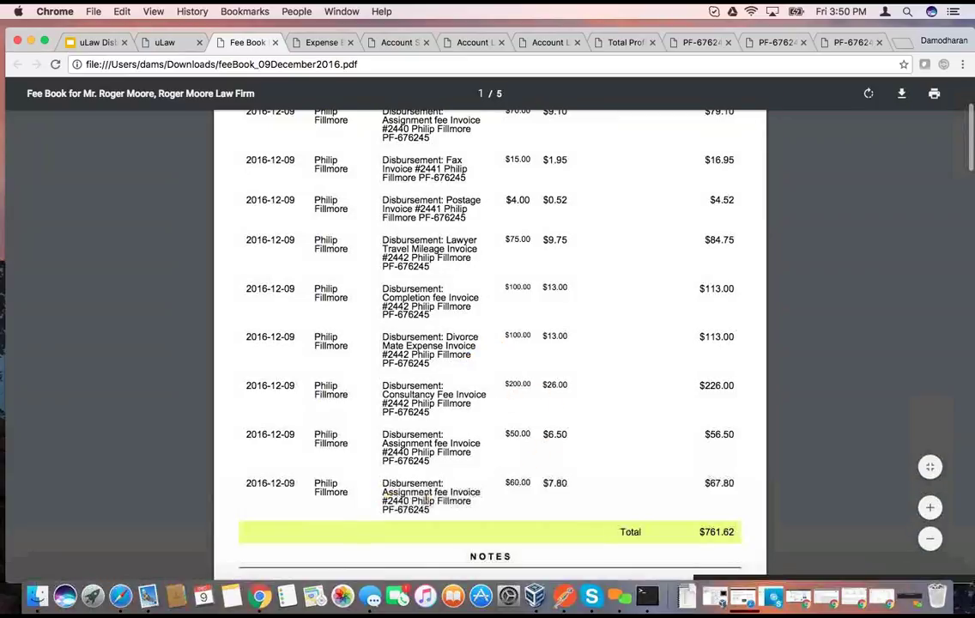
scroll(507, 467, down, 1)
scroll(507, 466, down, 2)
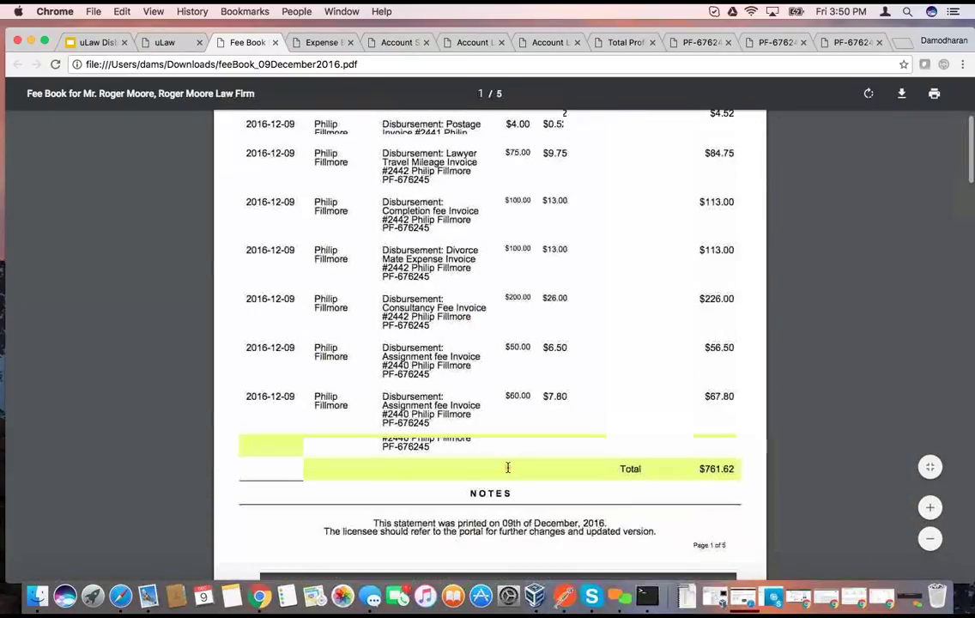
scroll(471, 463, up, 3)
scroll(334, 371, up, 4)
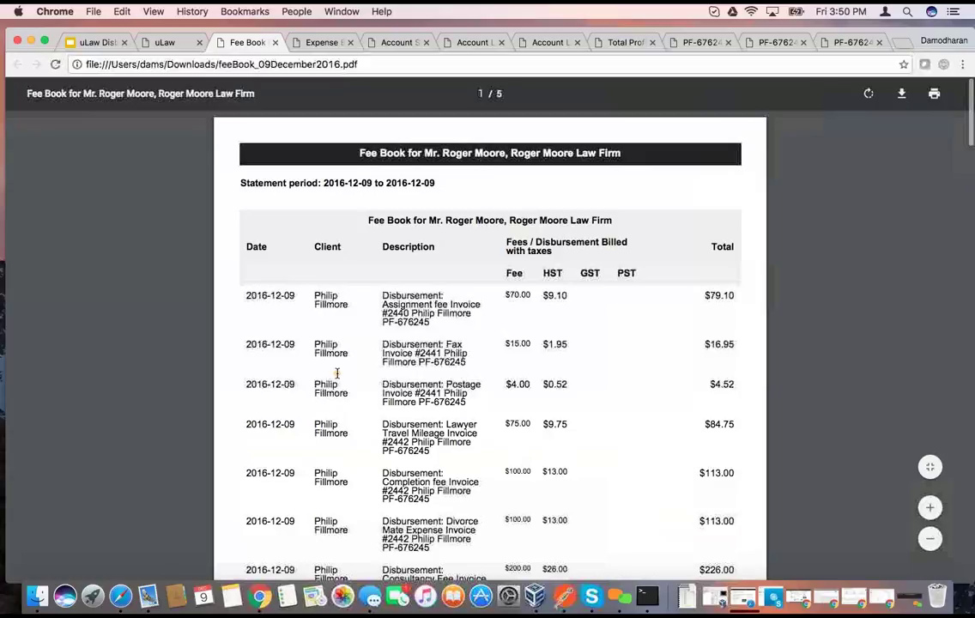
Show the webinar presentation's slides on legal accounting software benefits, disbursement ledgers, disbursement journals and the fee book.
click(94, 42)
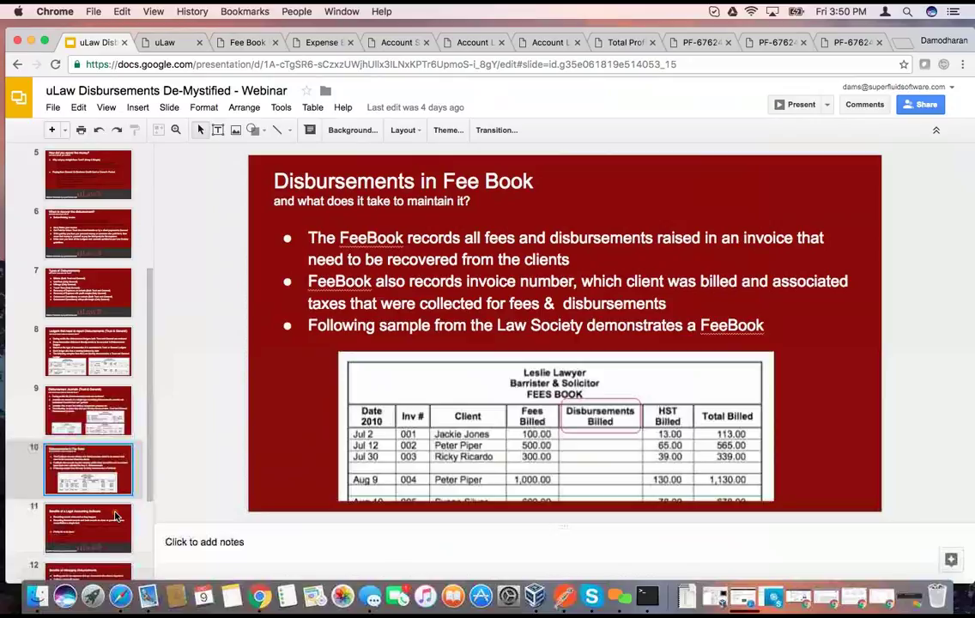
click(96, 530)
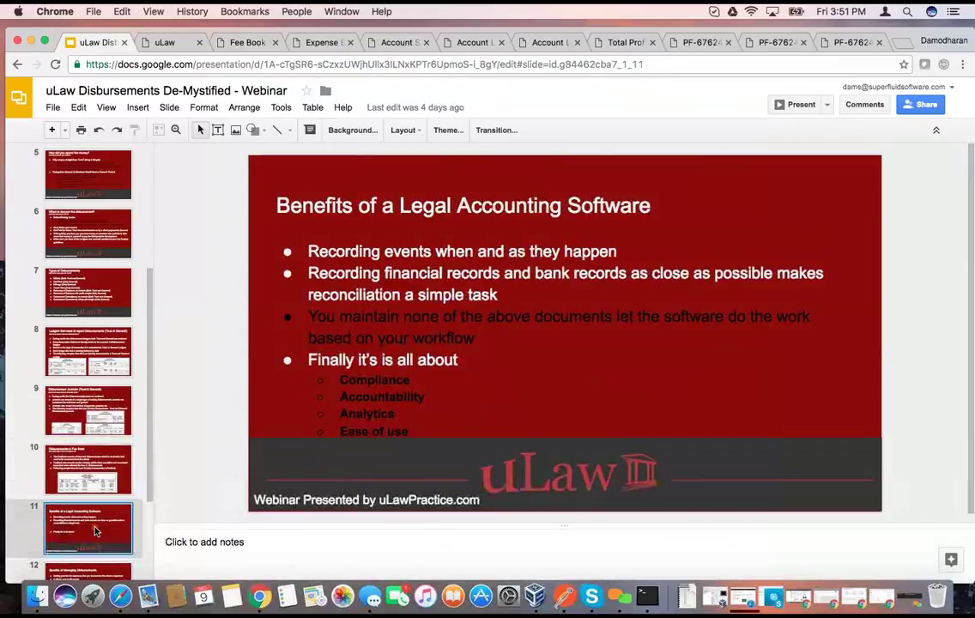
click(89, 352)
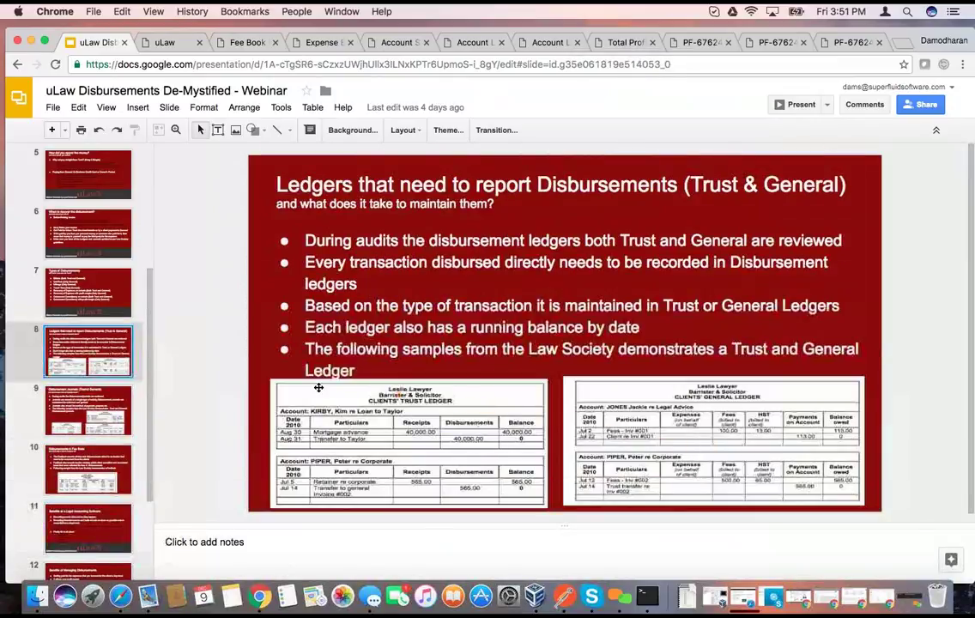
key(Down)
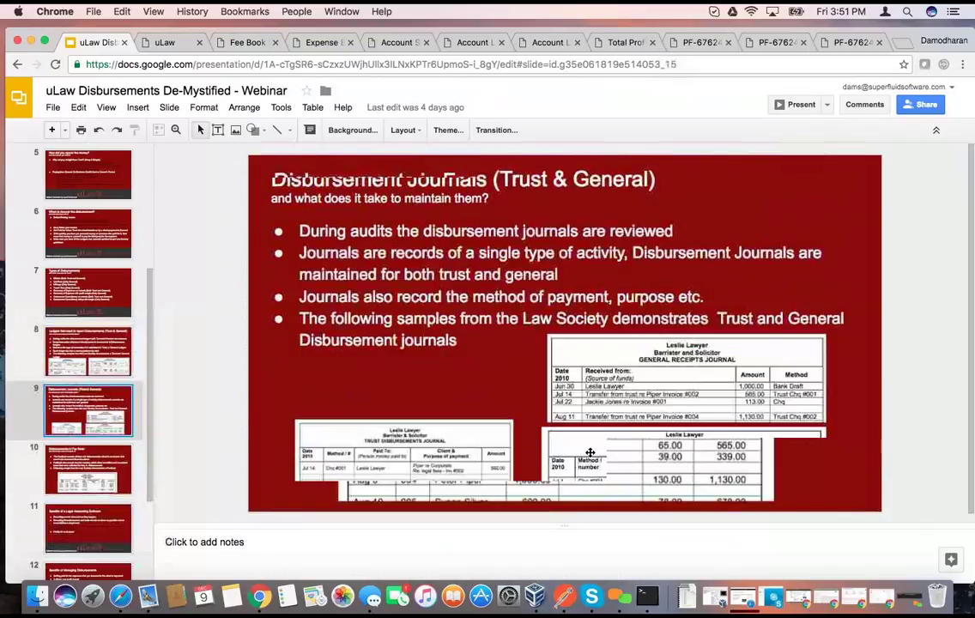
key(Down)
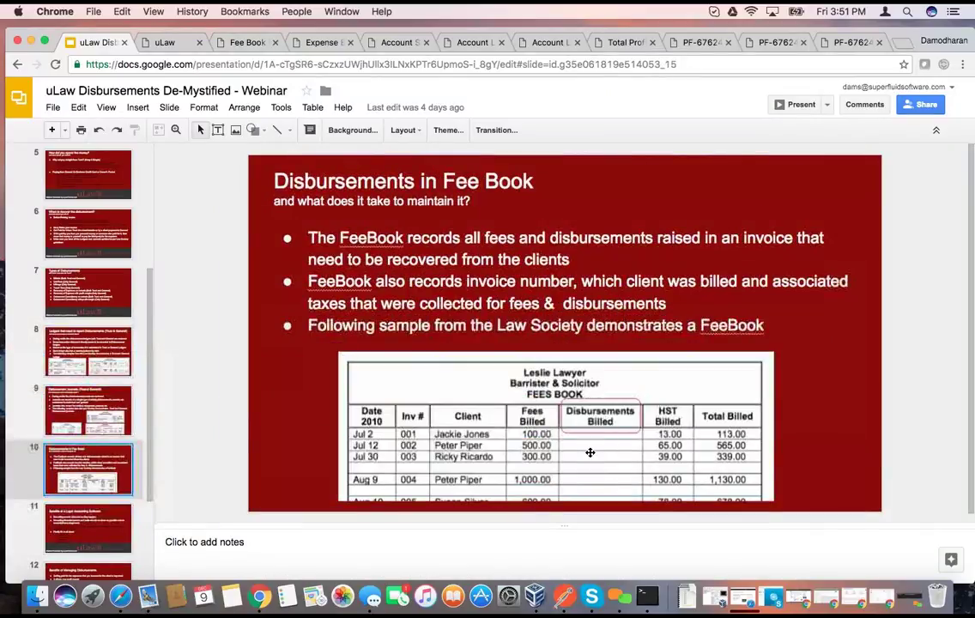
key(Up)
key(Up)
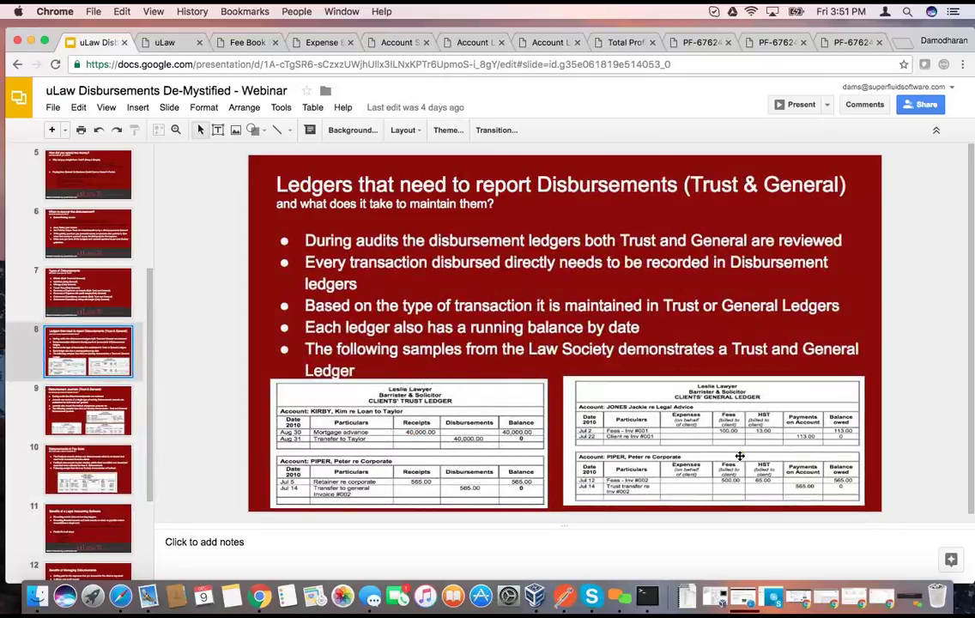
click(74, 427)
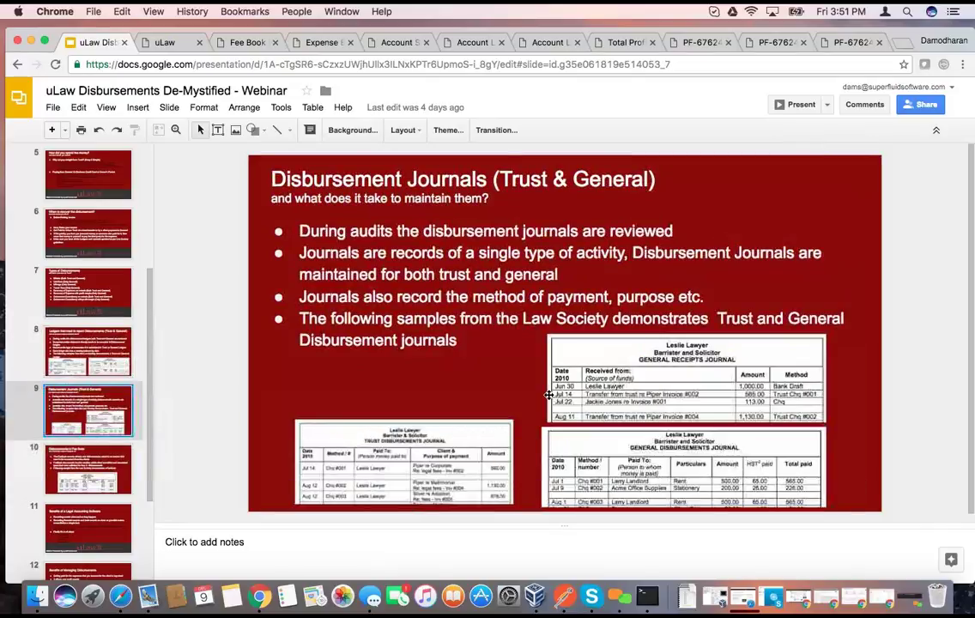
key(Down)
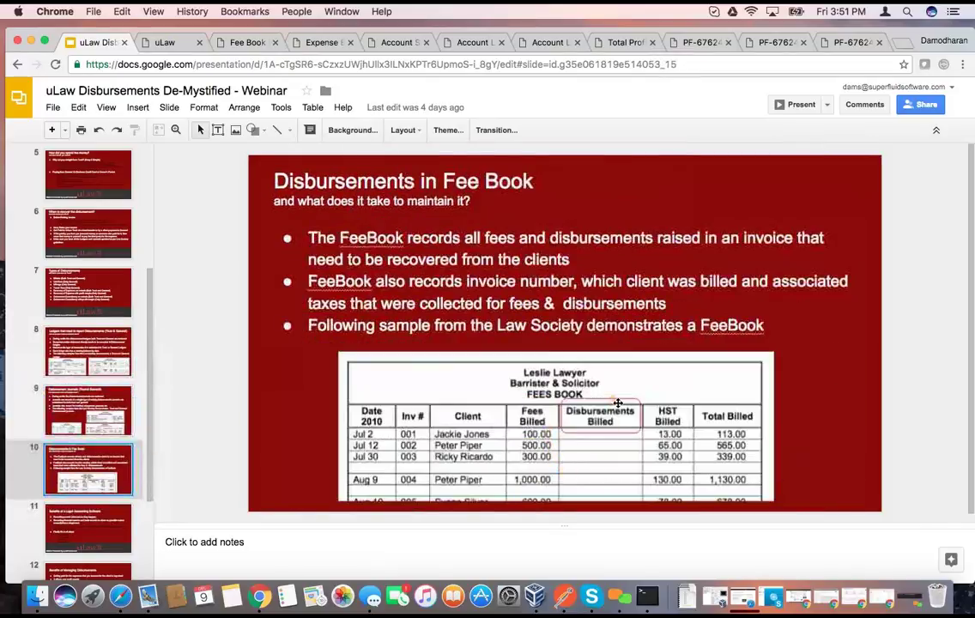
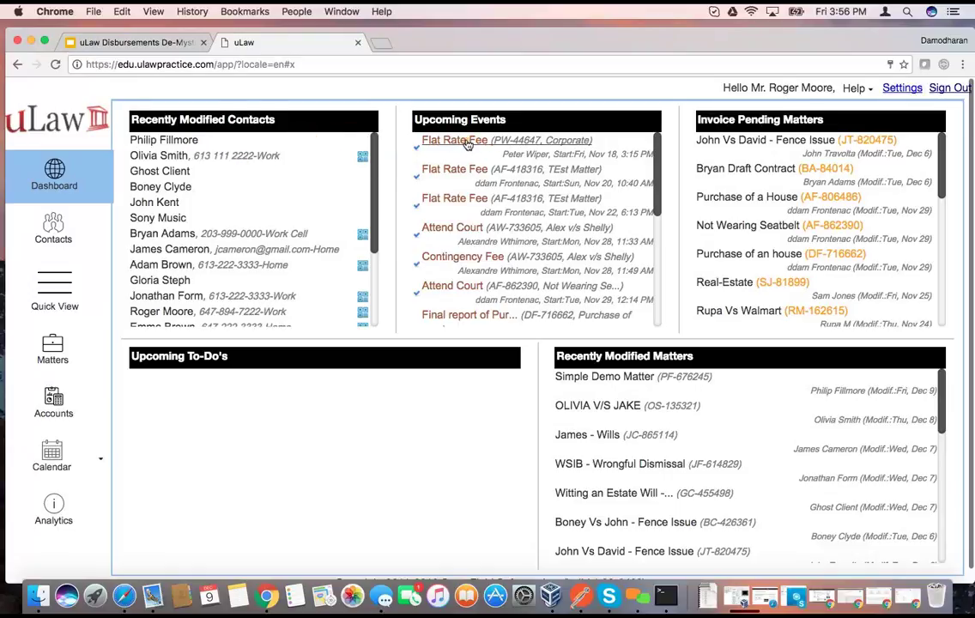
Open the client's Simple Demo Matter from the recently modified contacts and start a new matter event.
click(163, 140)
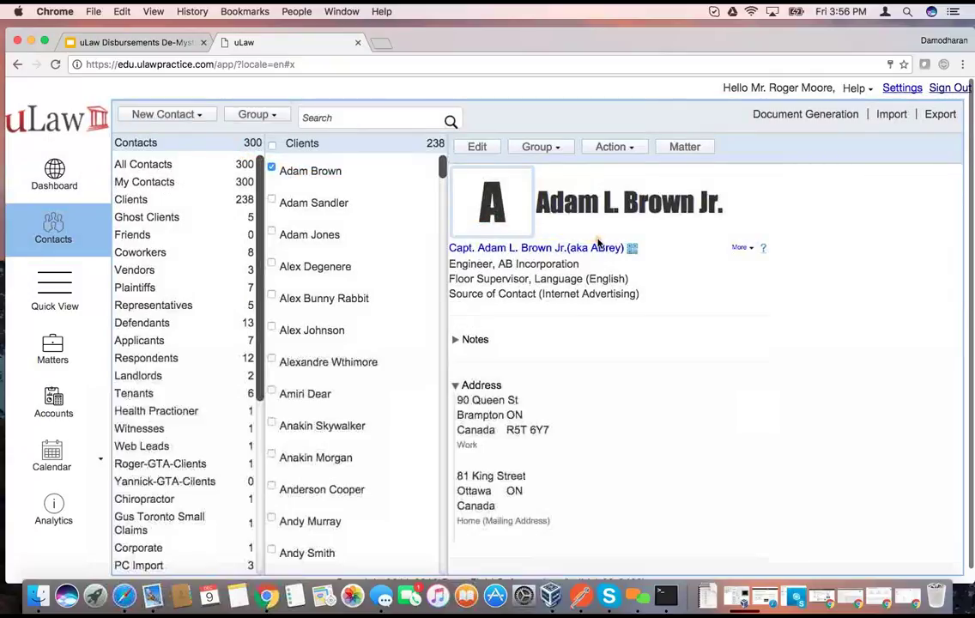
click(657, 151)
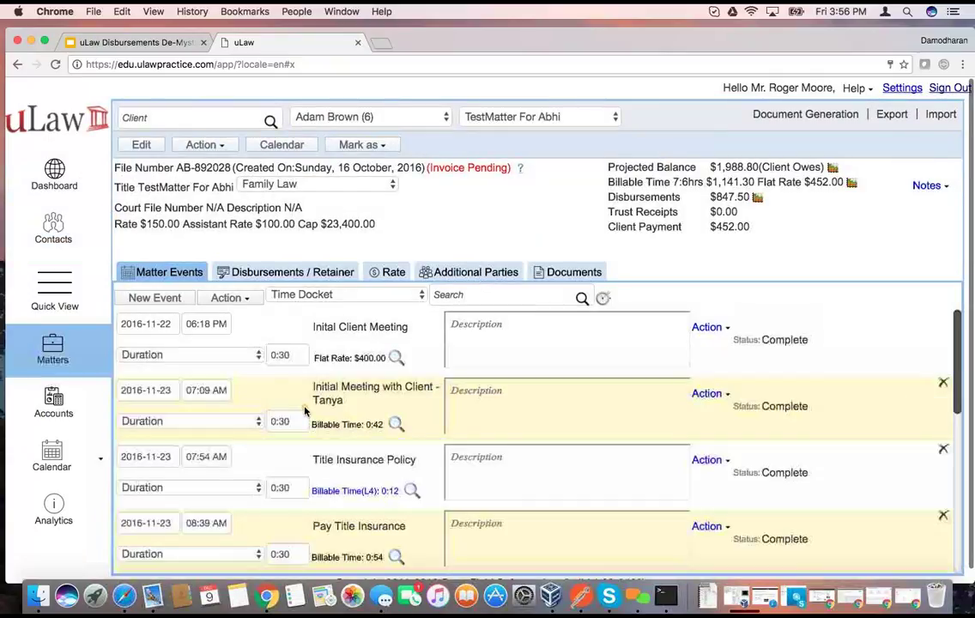
click(154, 297)
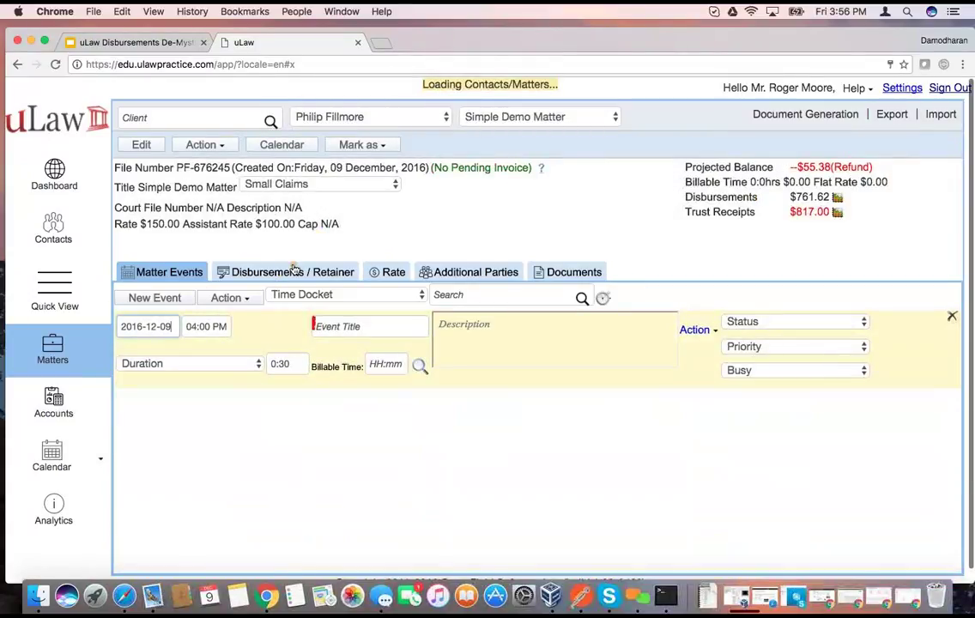
Look over the matter's event insertion options, and review its list of disbursement and retainer entries.
click(233, 298)
scroll(258, 356, down, 1)
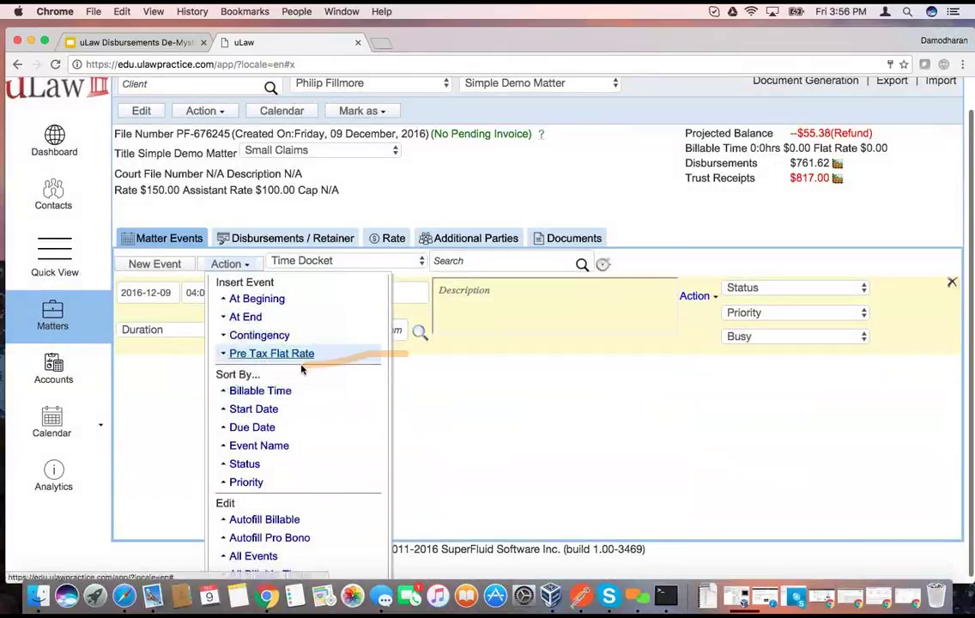
click(266, 335)
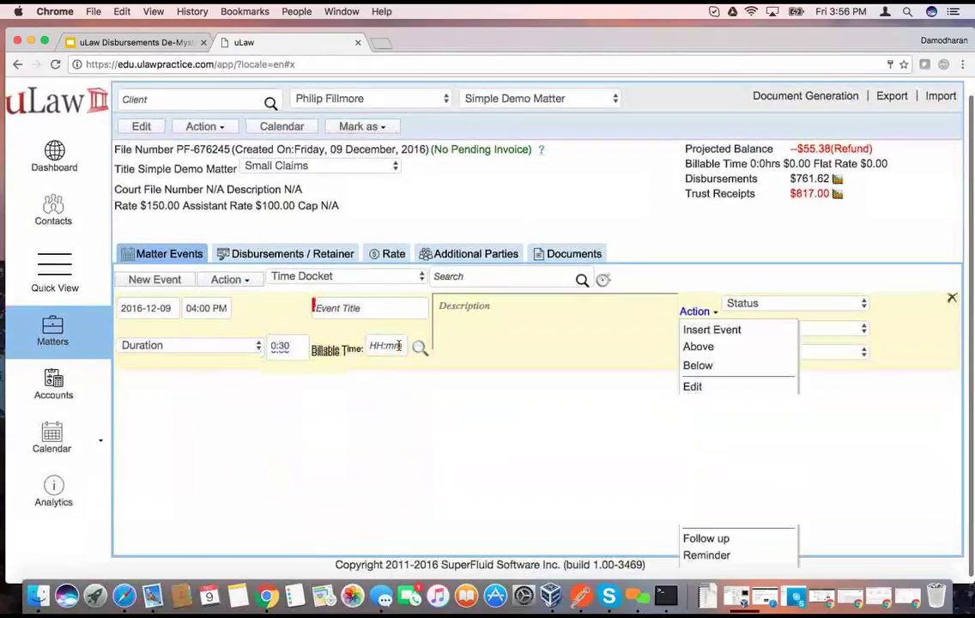
scroll(427, 404, up, 1)
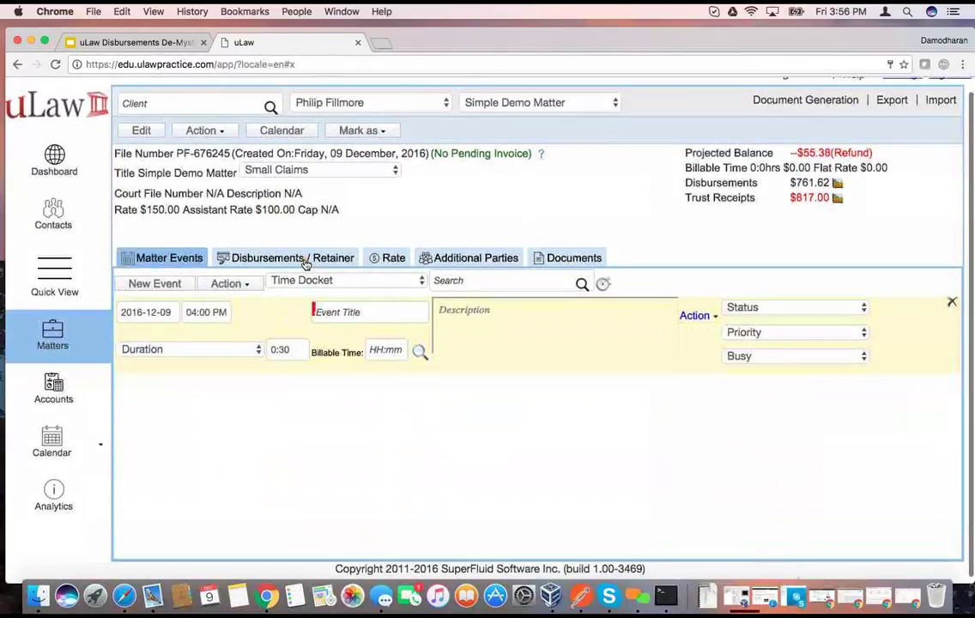
click(305, 262)
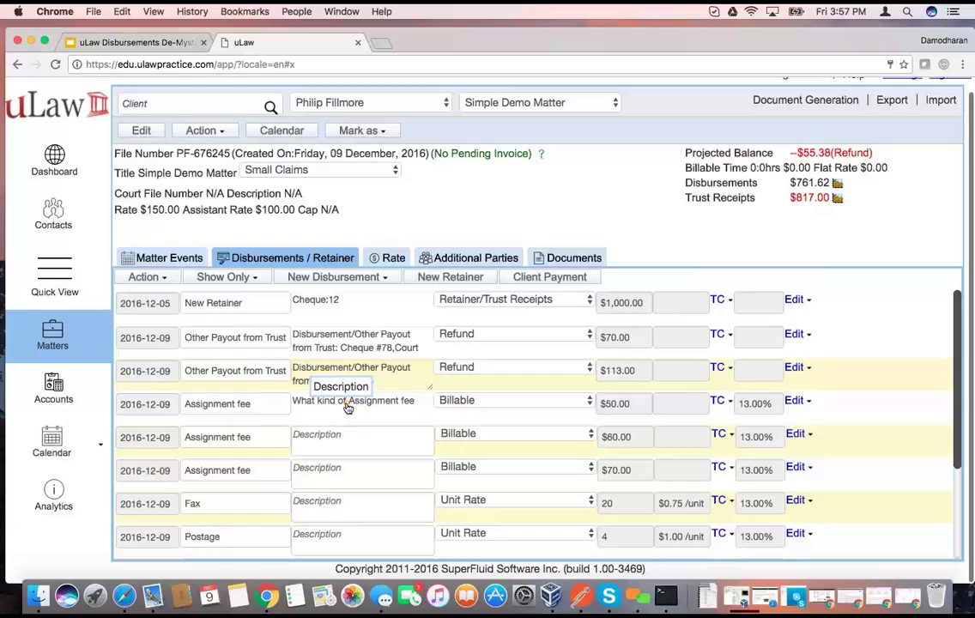
scroll(347, 407, down, 4)
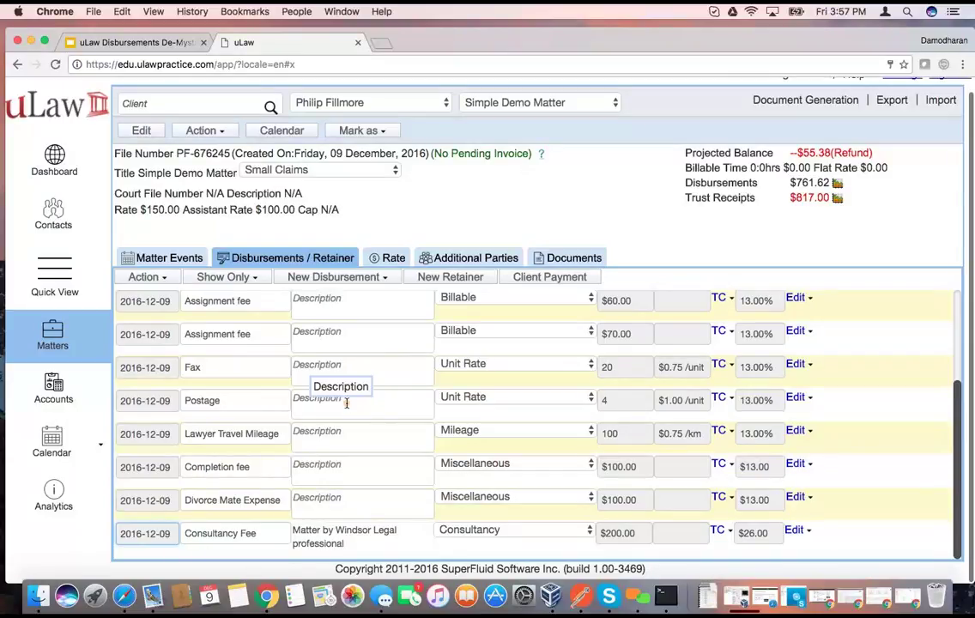
Open the Taxes Remittance transfer form from the Pooled Trust Account in the accounts area.
click(60, 399)
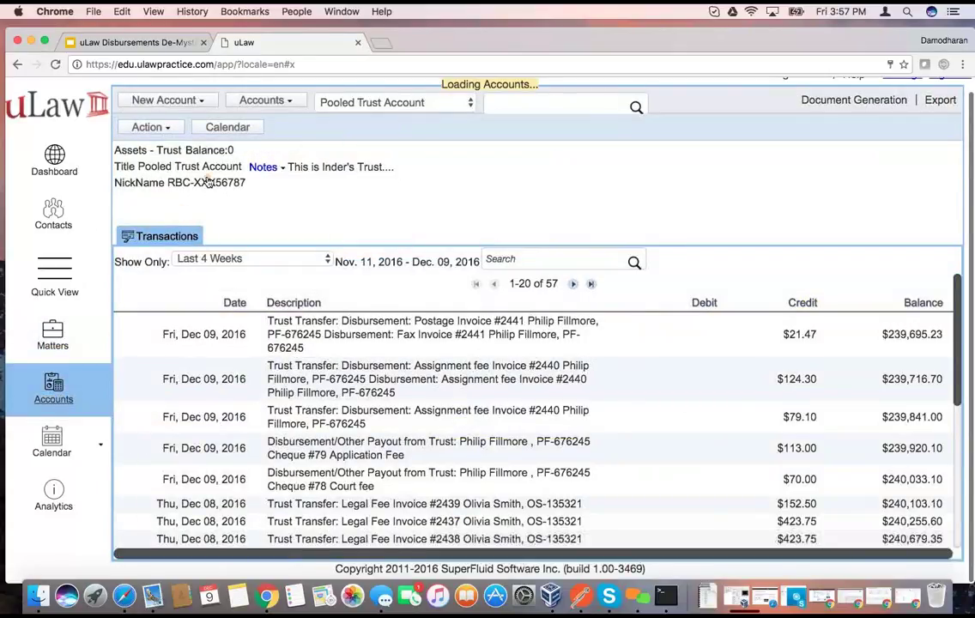
click(154, 128)
mouse_move(167, 152)
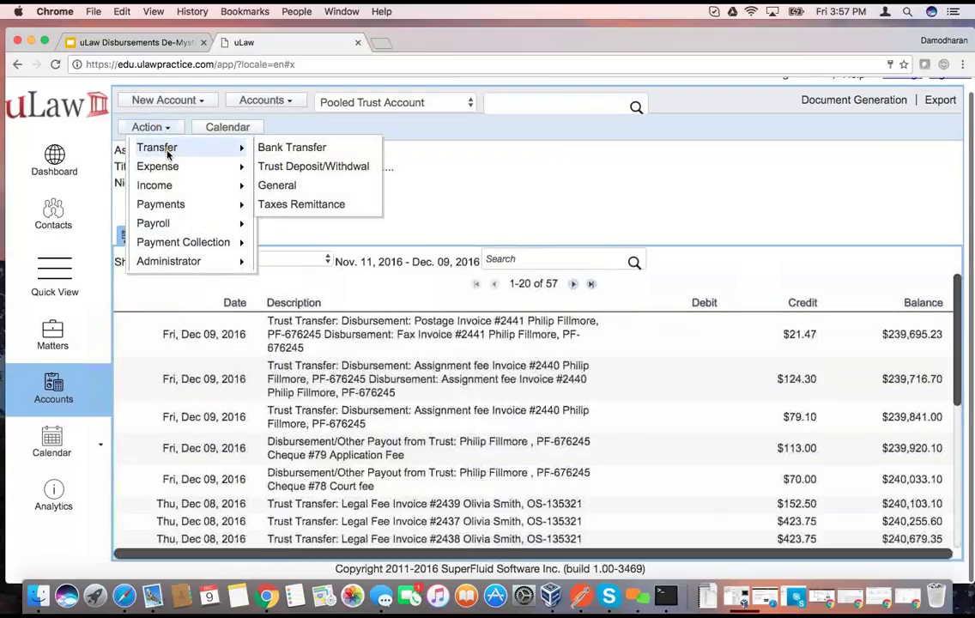
click(293, 204)
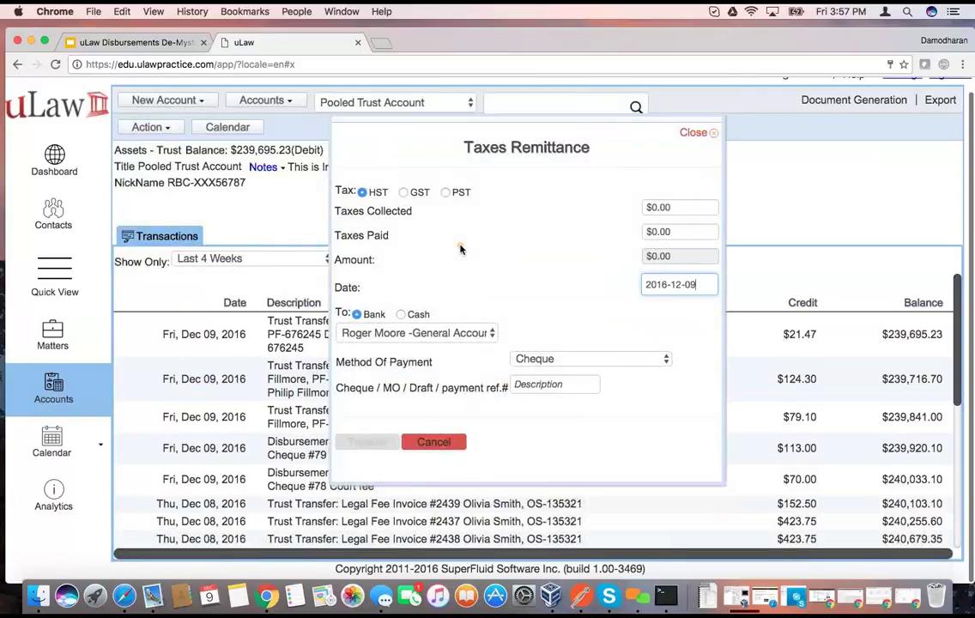
click(656, 99)
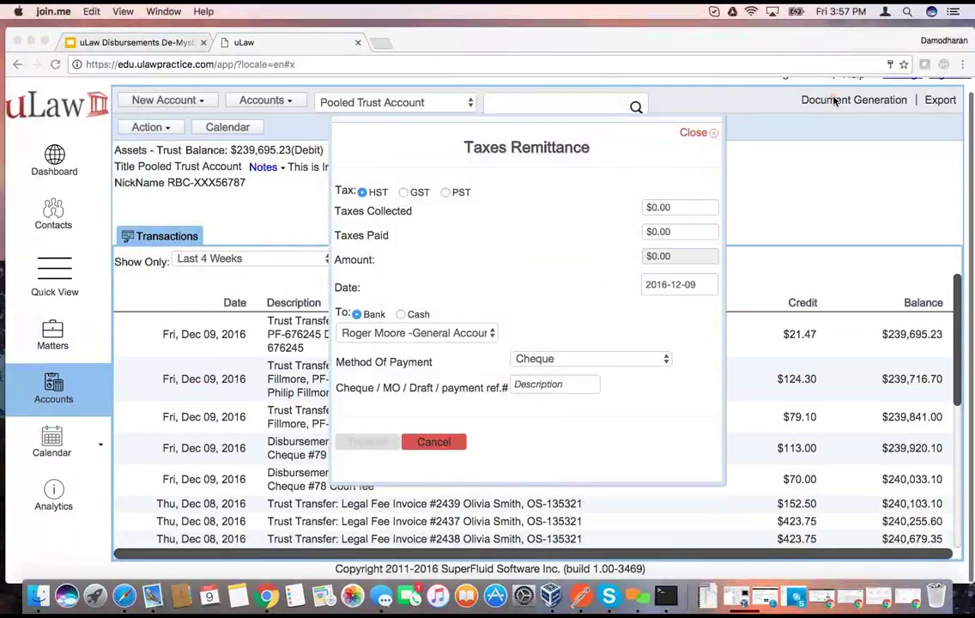
Set the HST remittance's Taxes Collected to $200 and Taxes Paid to $100.
click(658, 207)
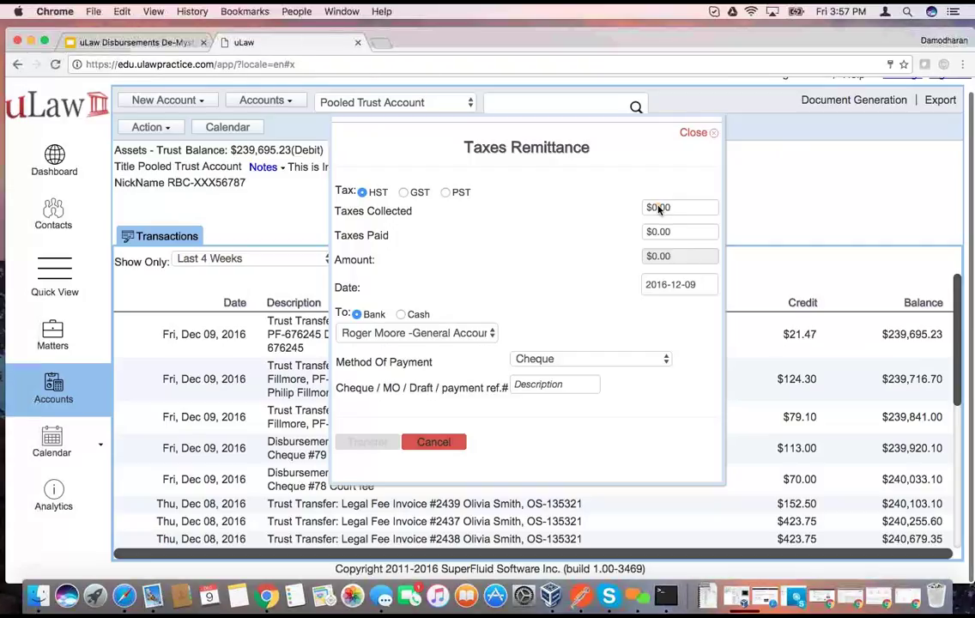
double_click(657, 207)
text(200)
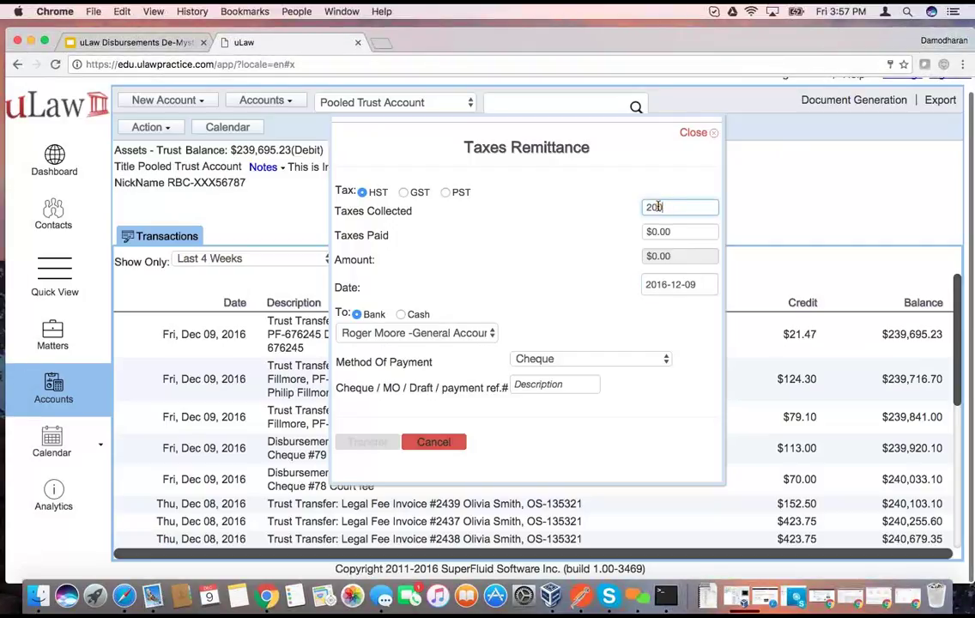
click(656, 232)
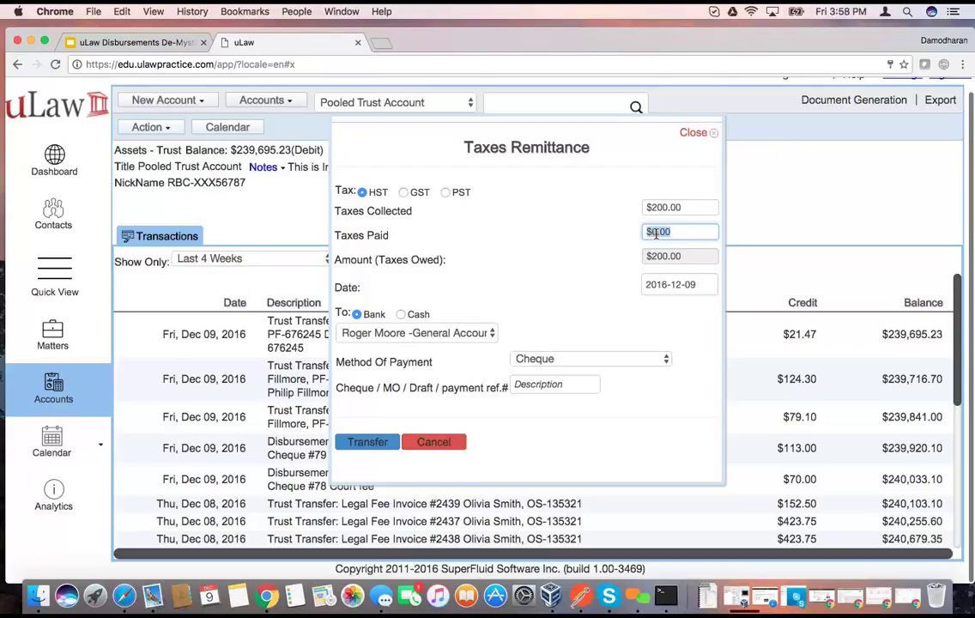
text(100)
click(578, 221)
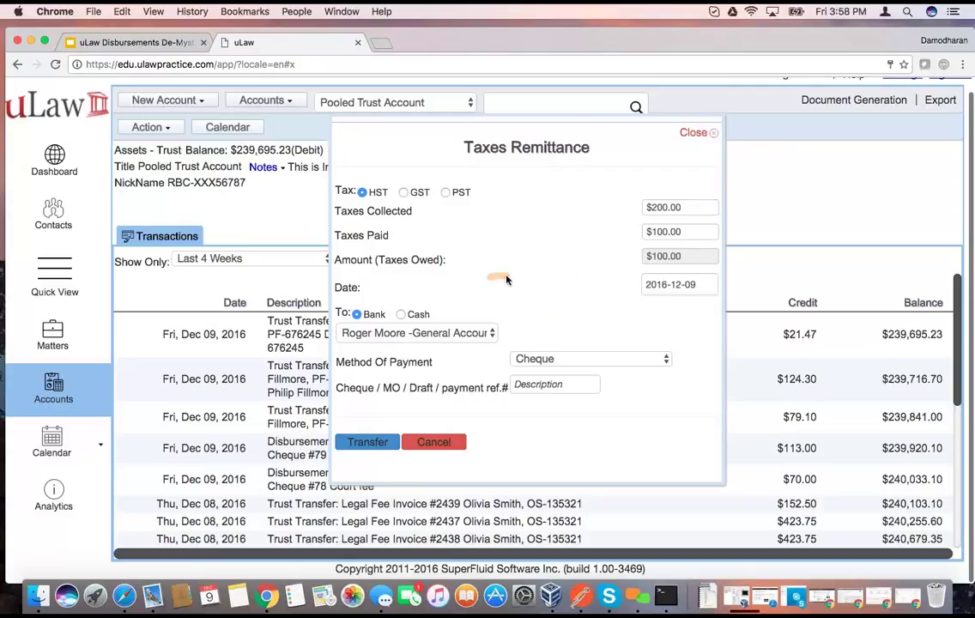
Set the remittance's Taxes Paid to $300 to demonstrate a tax refund.
click(663, 227)
triple_click(663, 227)
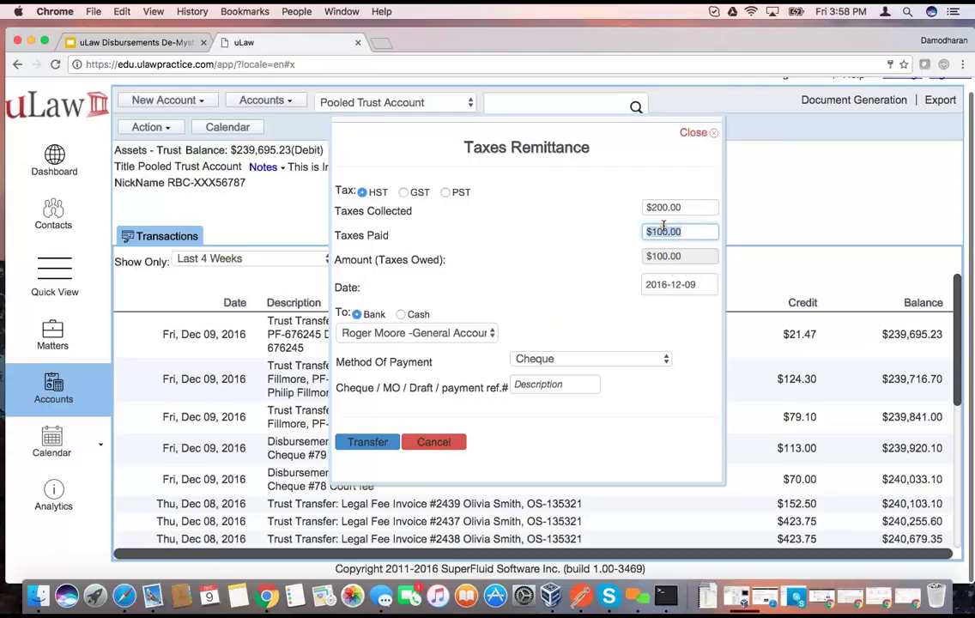
text(300)
click(564, 274)
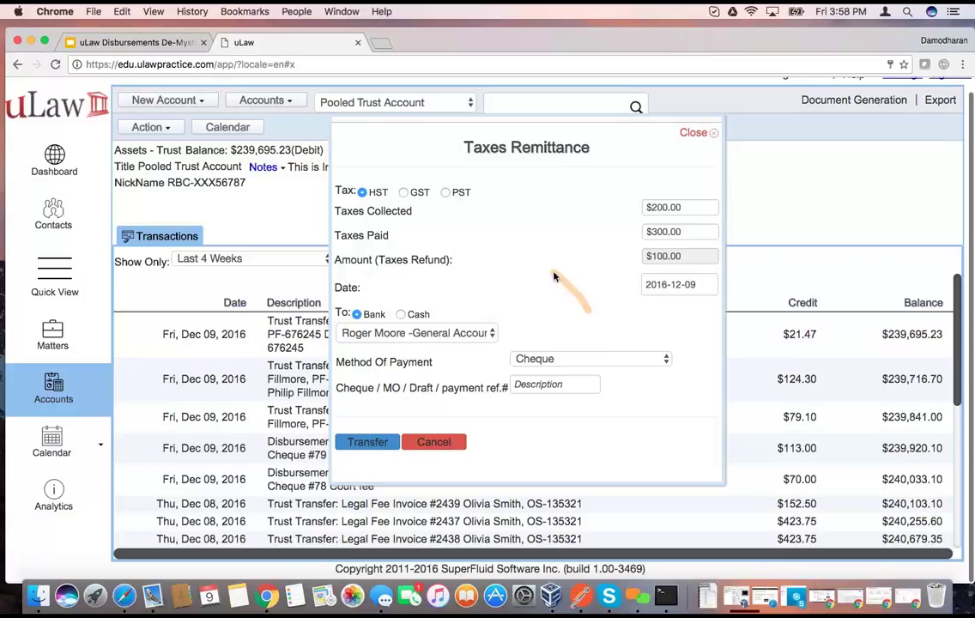
Set Taxes Paid to $100 again and close the Taxes Remittance form without transferring.
triple_click(665, 232)
text(100)
click(639, 279)
click(693, 133)
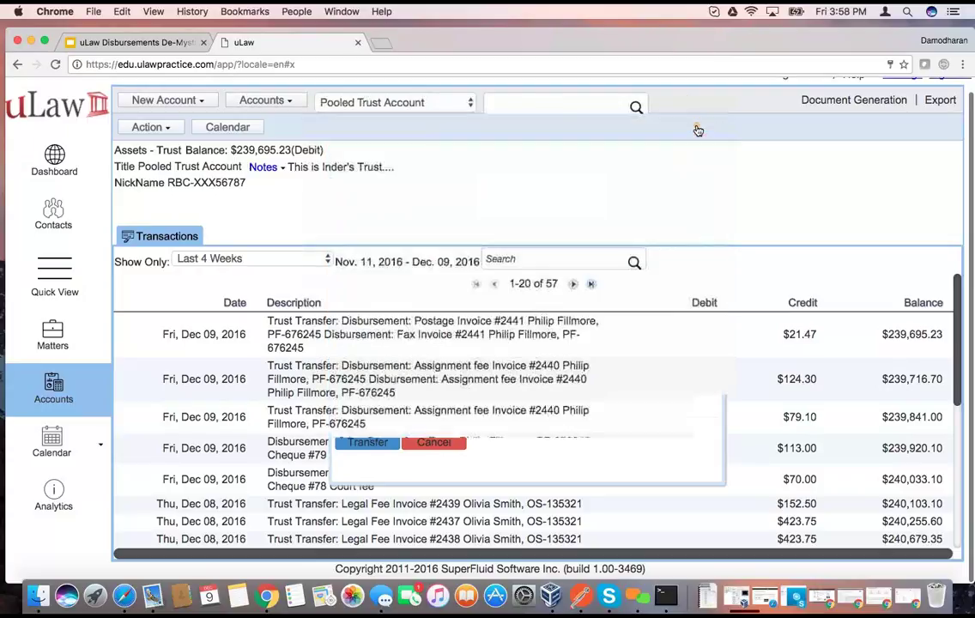